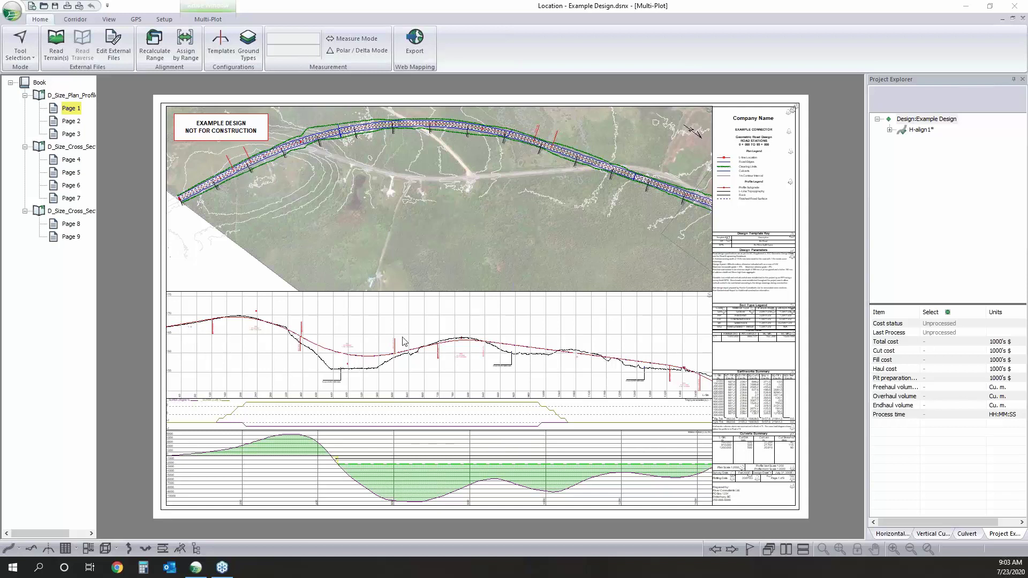
- Inspect the column fields selected for the Earthworks Summary table on Page 1, leaving them unmodified
left_click(793, 408)
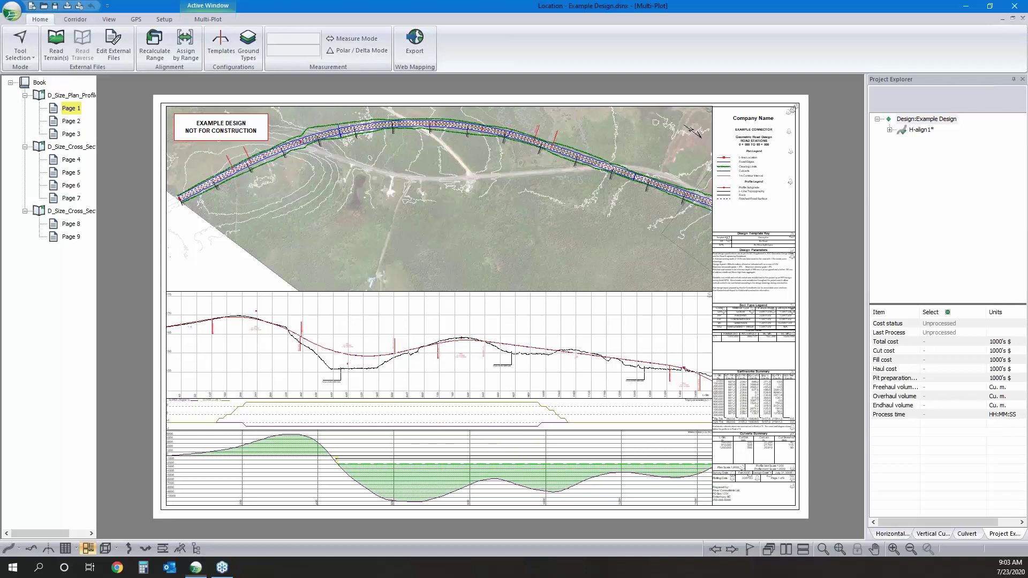
middle_click_drag(686, 368, 682, 367)
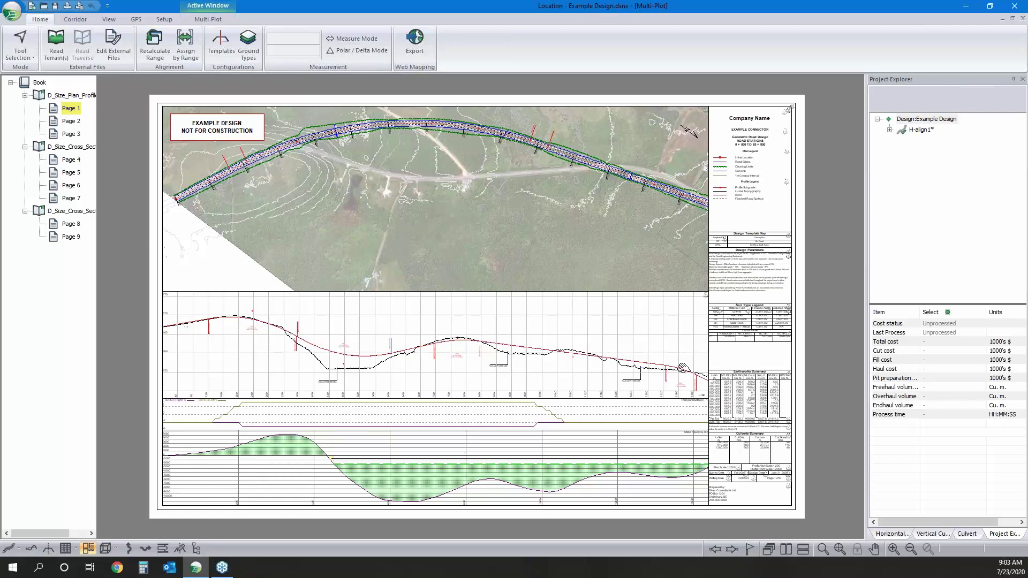
scroll(764, 395, "up", 3)
middle_click_drag(764, 395, 615, 332)
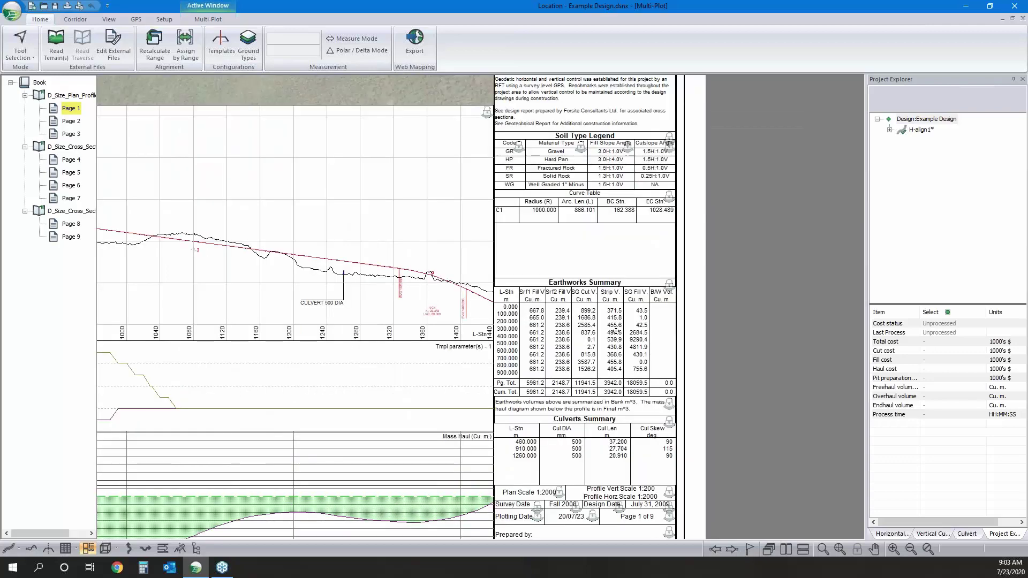
left_click(616, 331)
double_click(616, 331)
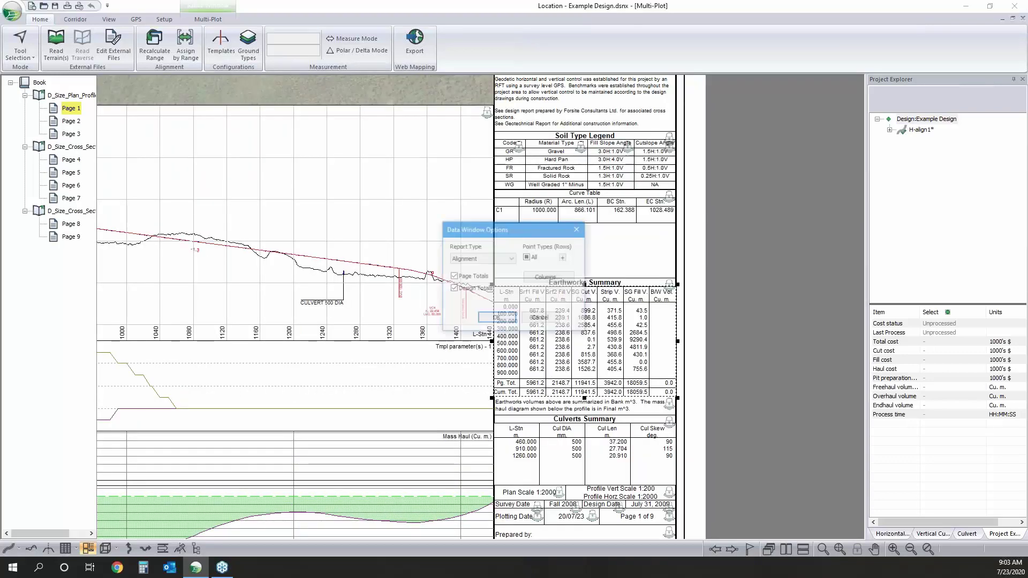
left_click(546, 277)
left_click(625, 359)
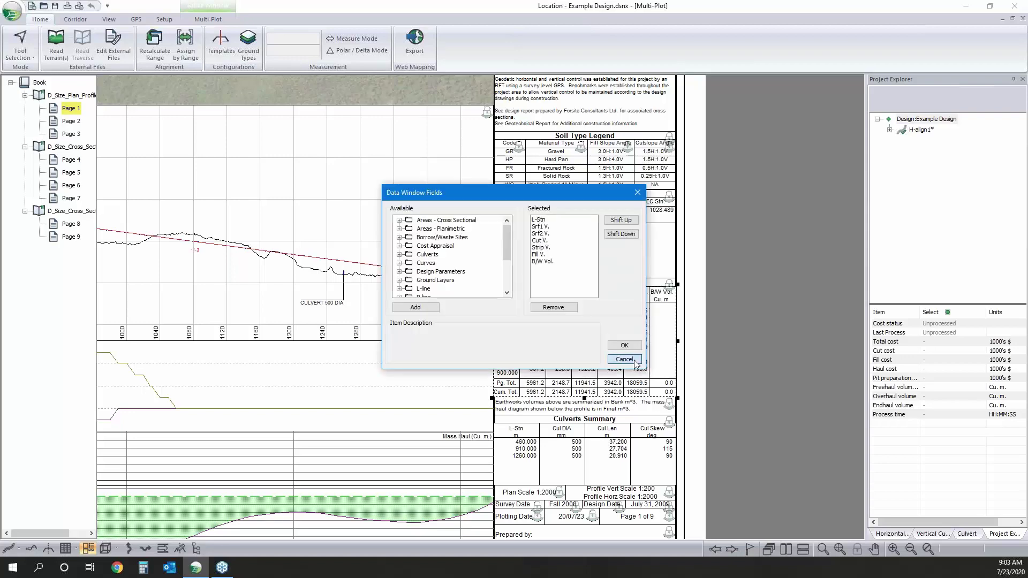
- Review which point types supply the rows of the Earthworks Summary table, keeping its options as they are
left_click(564, 258)
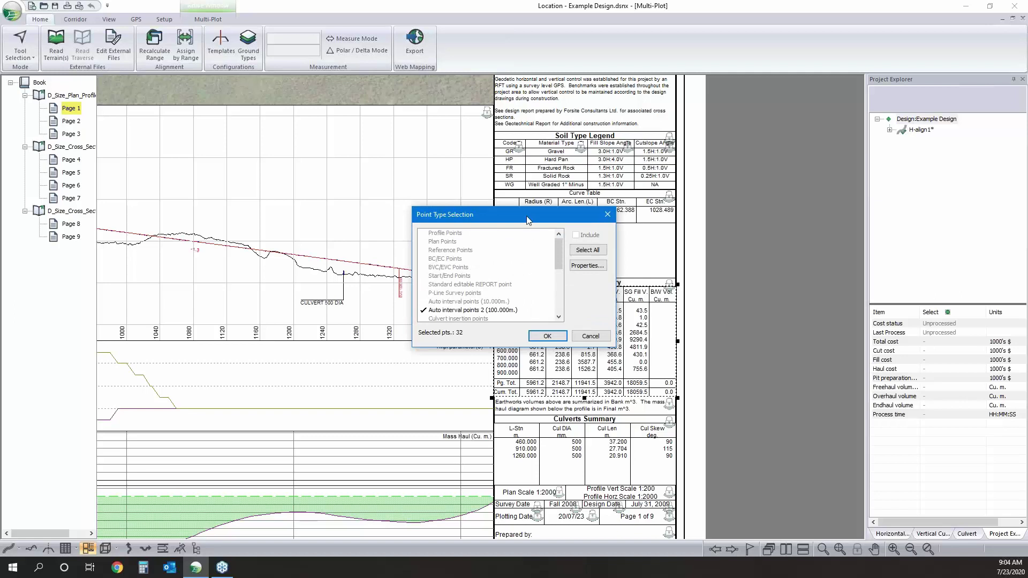
left_click_drag(528, 220, 339, 185)
left_click(426, 315)
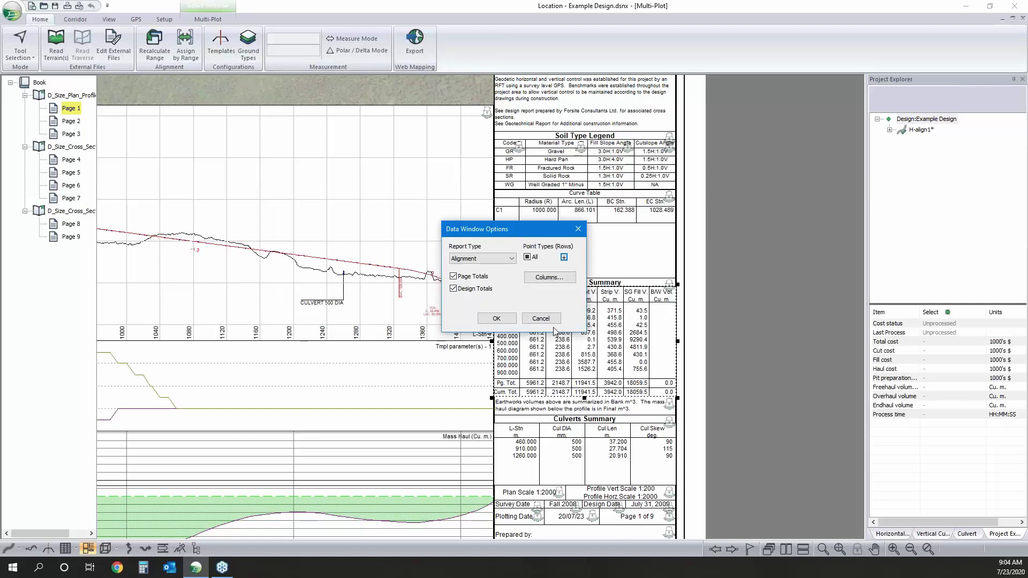
left_click(541, 319)
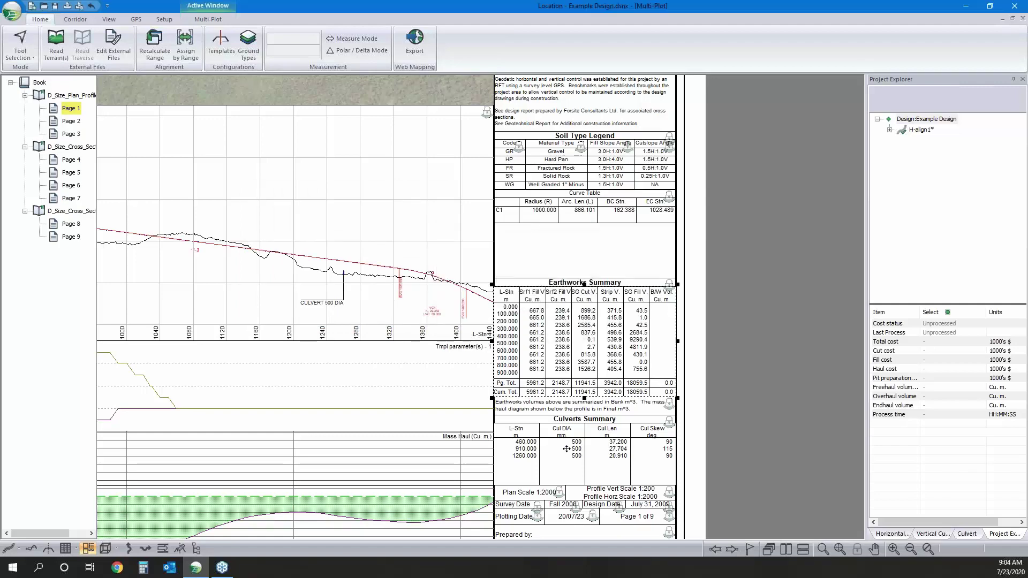
- Check the data window options of the Culverts Summary table without altering them
double_click(566, 449)
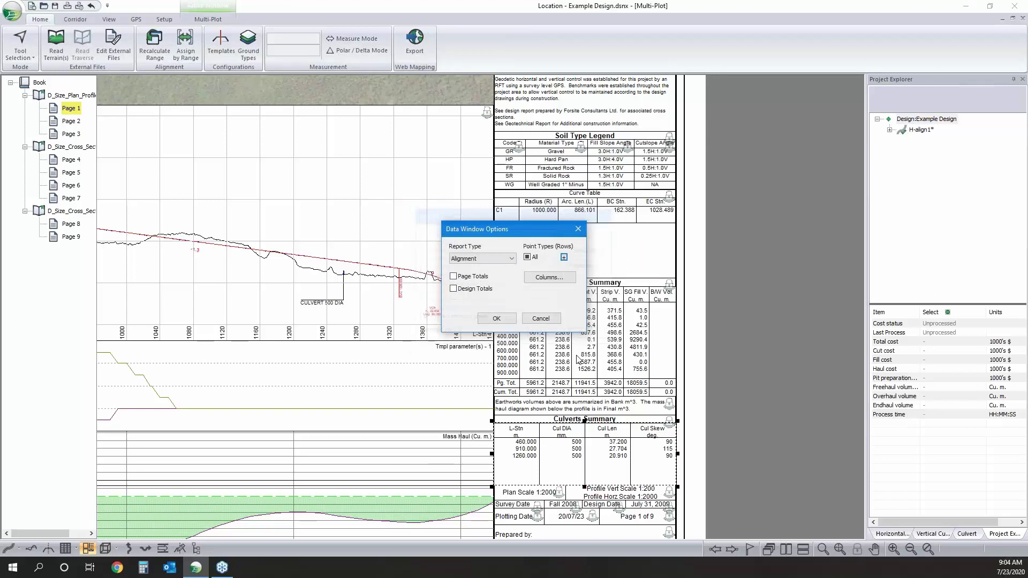
key("Escape")
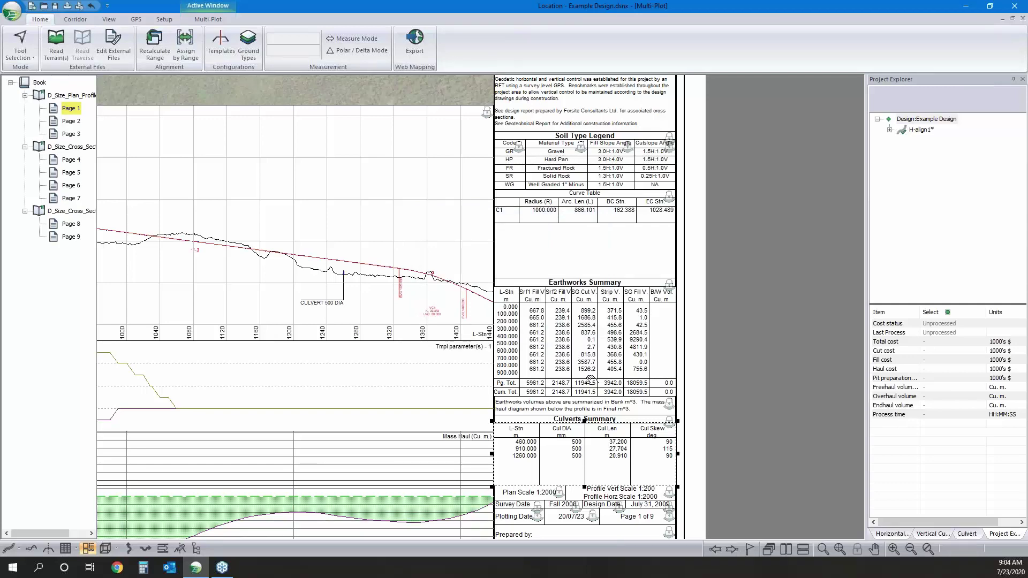
scroll(590, 380, "down", 3)
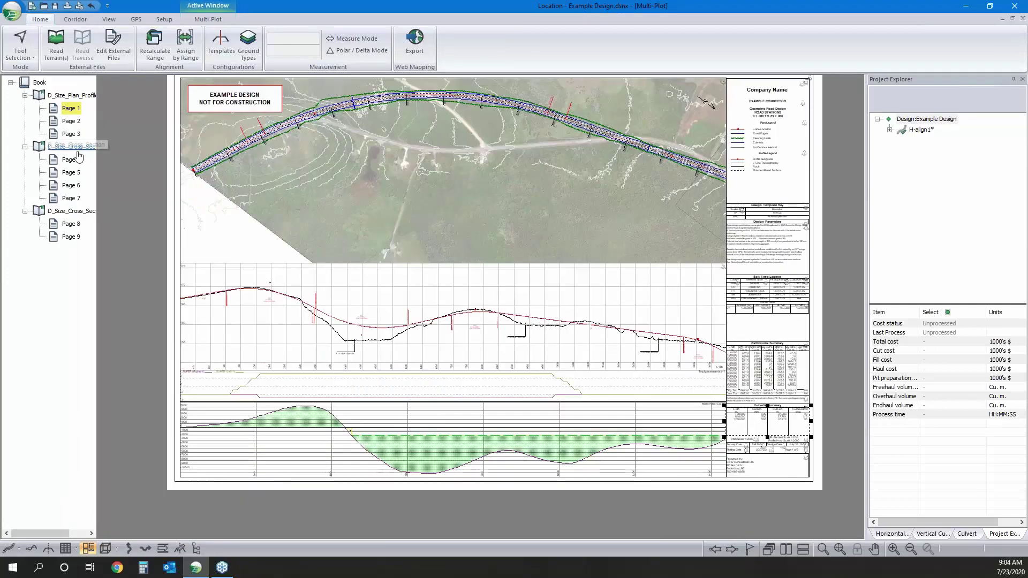
- Show the first cross-section chapter and examine its sheet of road sections
left_click(77, 151)
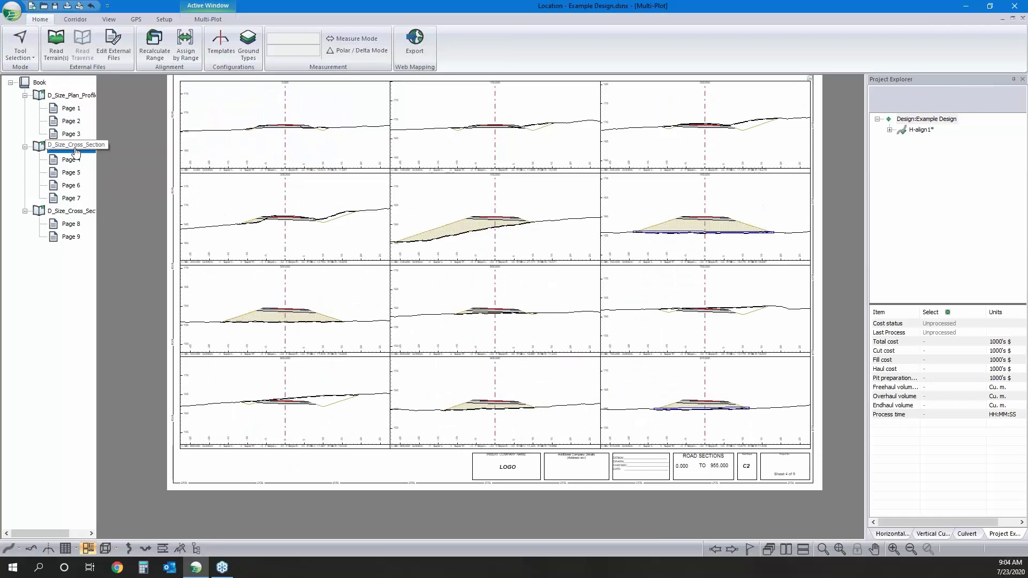
scroll(375, 241, "up", 1)
middle_click_drag(375, 241, 378, 287)
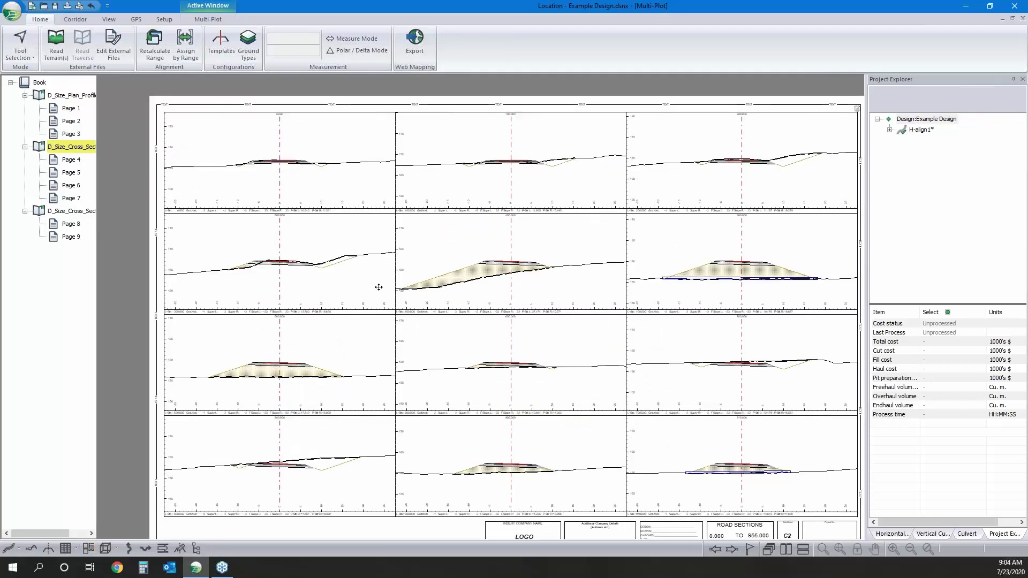
middle_click_drag(379, 287, 378, 296)
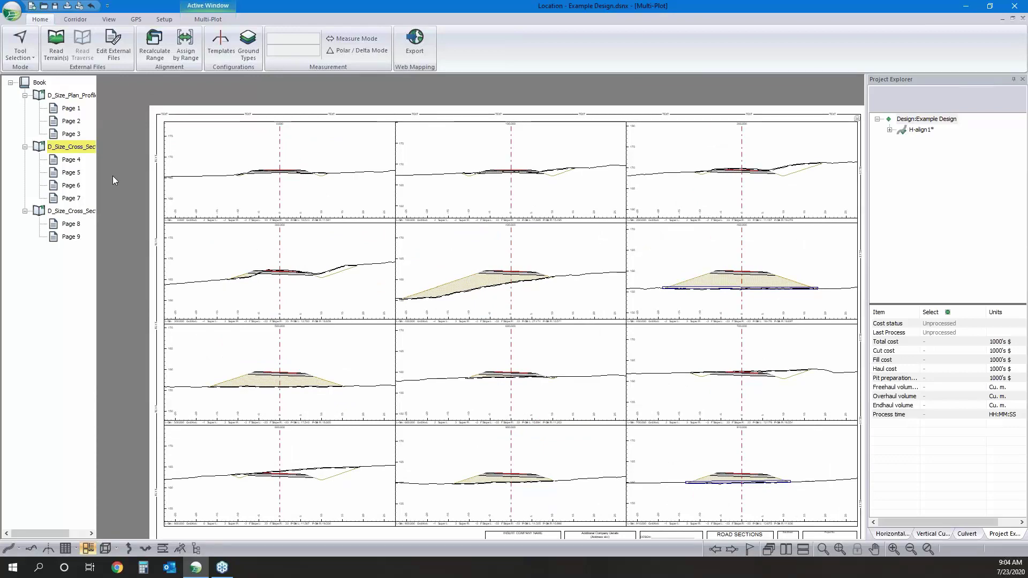
- Show the second cross-section chapter and examine the road sections on its sheet up close
left_click(71, 185)
left_click(74, 211)
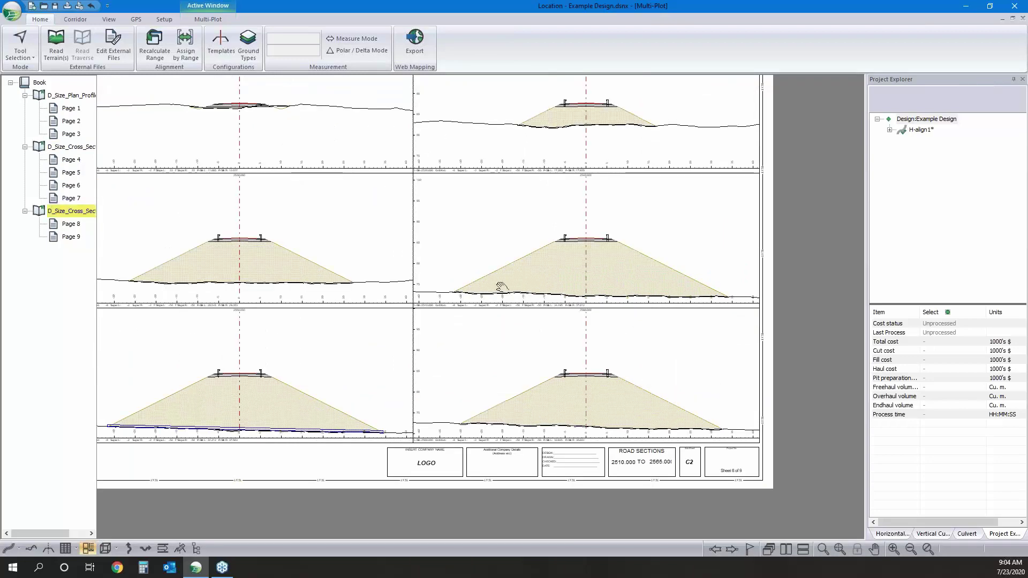
left_click_drag(501, 287, 519, 304)
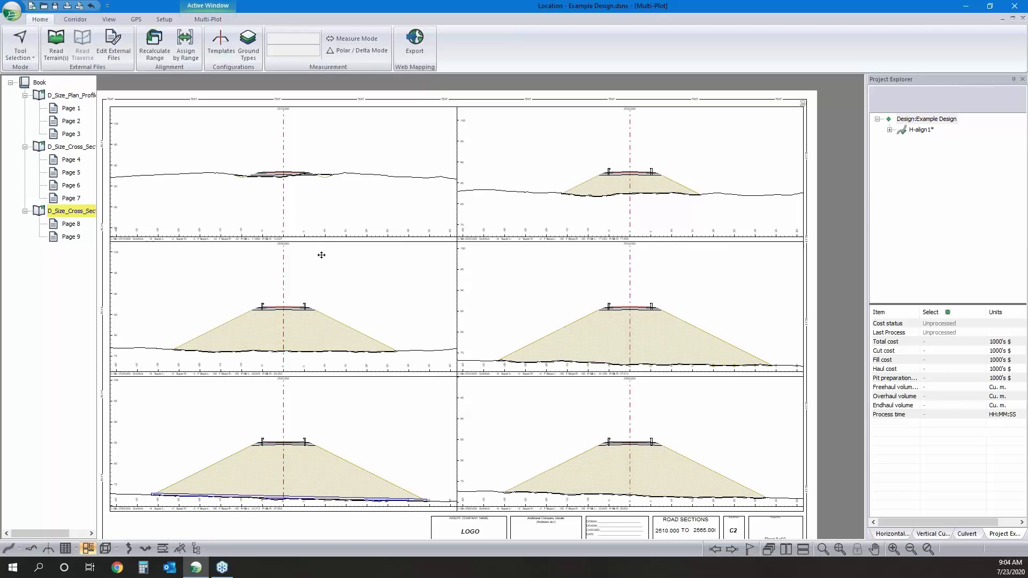
scroll(276, 246, "up", 4)
middle_click_drag(473, 286, 471, 284)
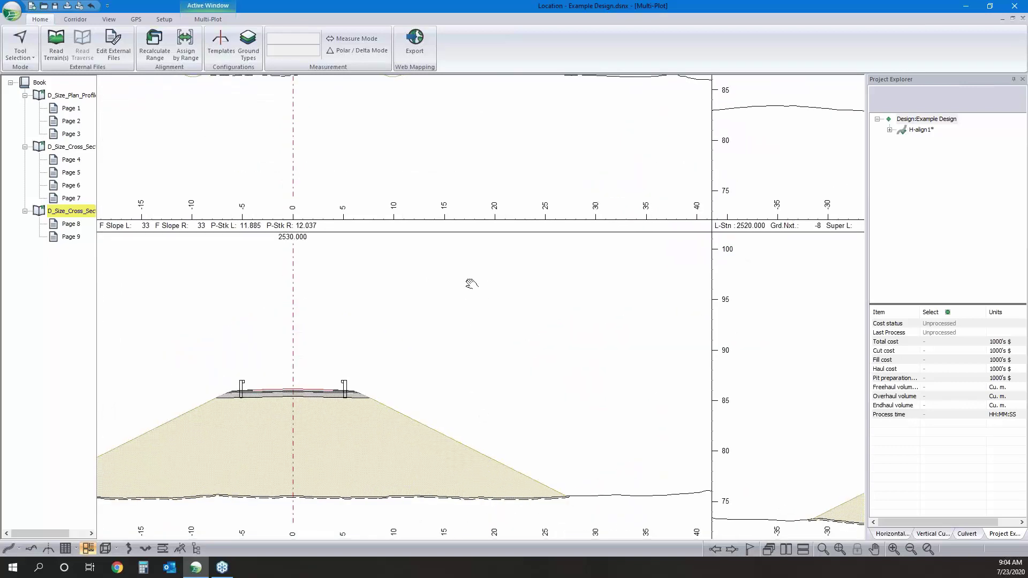
scroll(460, 270, "down", 5)
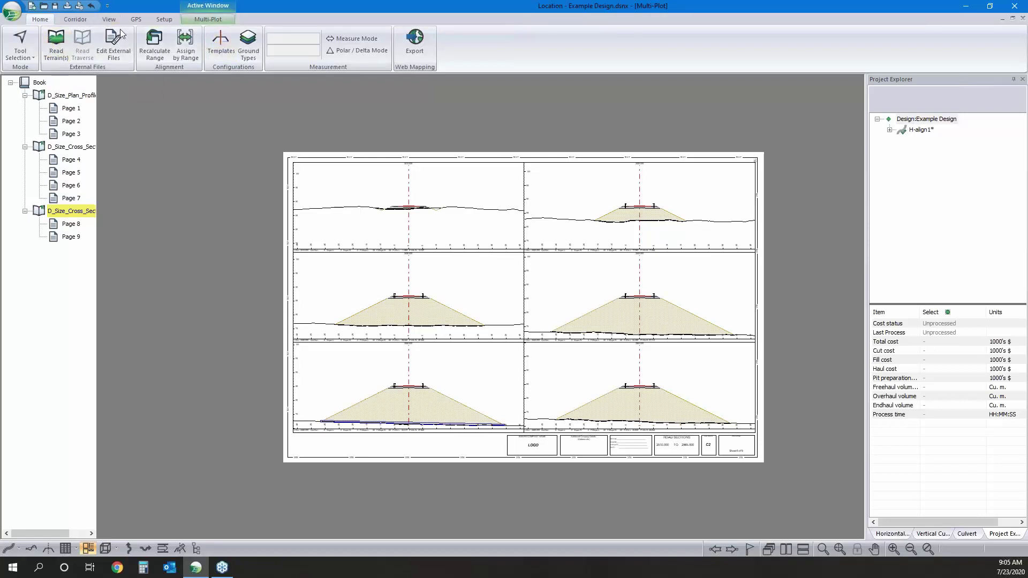
- Add a D_Size_Cross_Section chapter to the book from the layouts available for the current page size
left_click(208, 20)
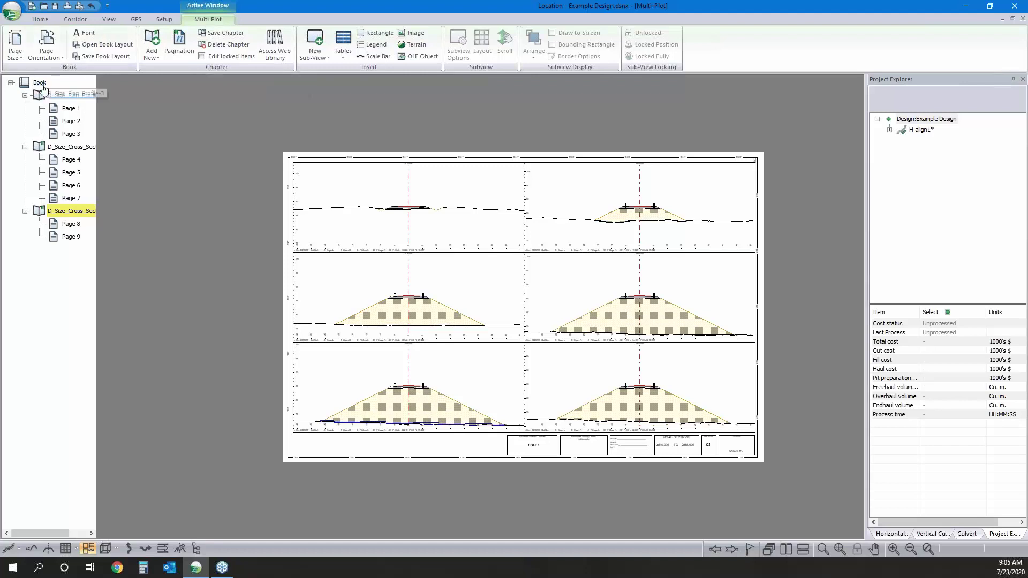
left_click(152, 43)
left_click(133, 127)
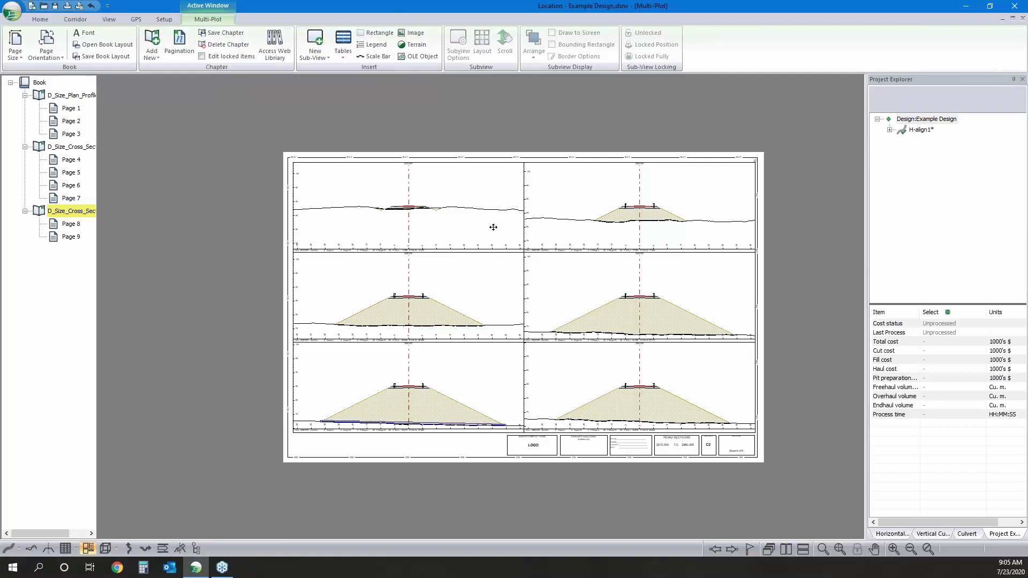
left_click(274, 53)
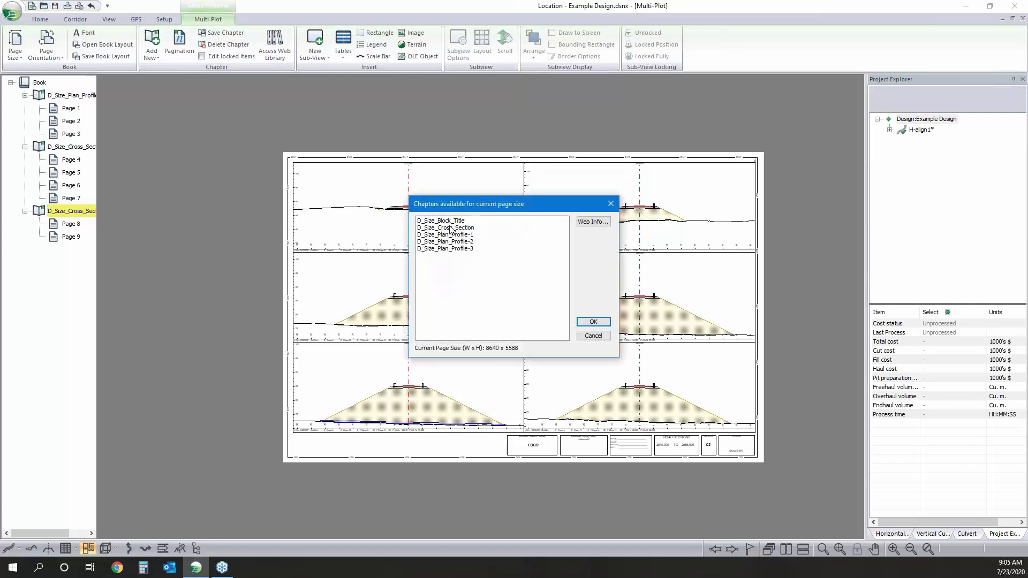
left_click(451, 228)
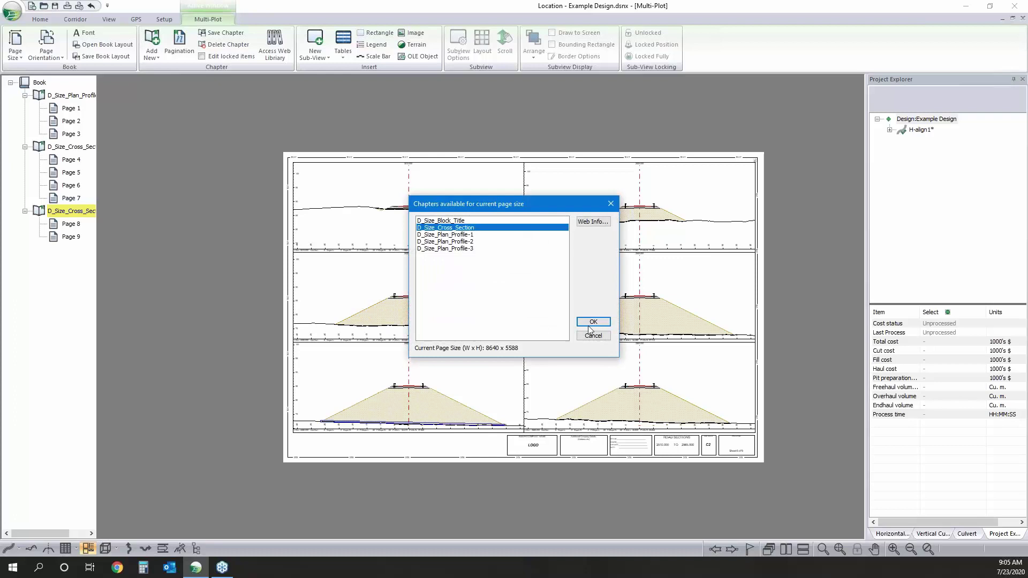
left_click(588, 321)
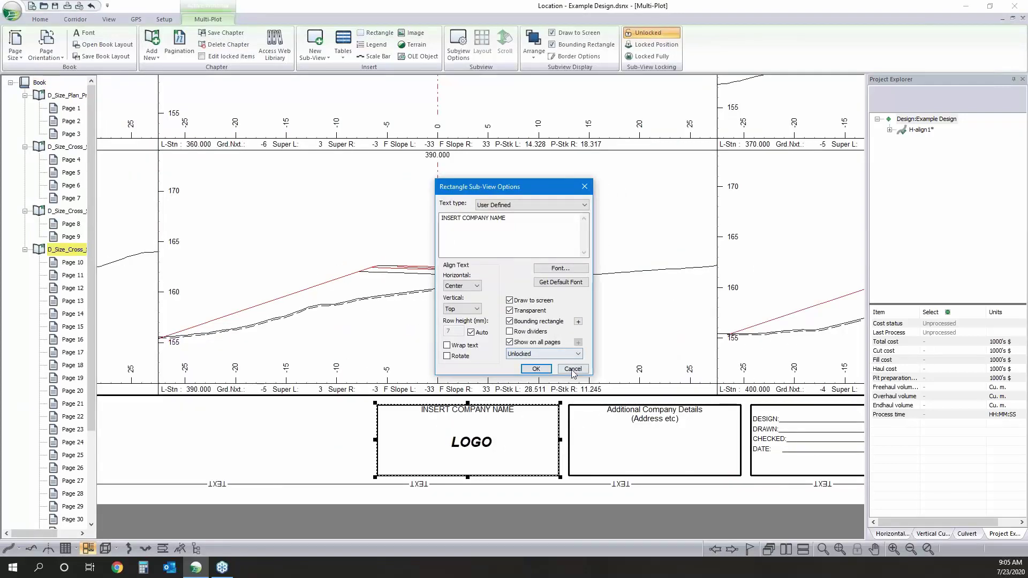
- Review the options of the company name box and of the section sub-view in the added chapter, cancelling both
left_click(573, 369)
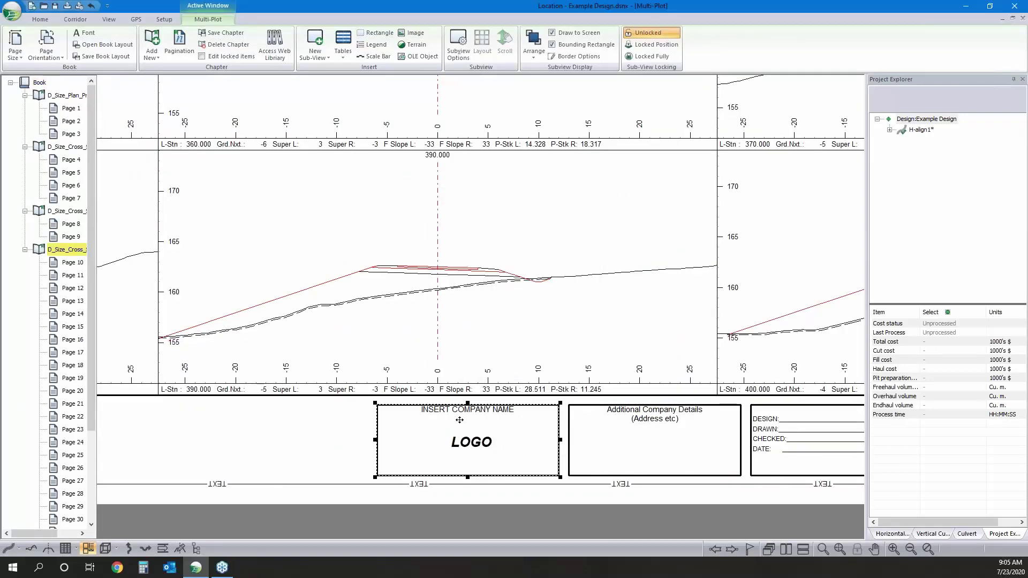
left_click(543, 359)
scroll(538, 356, "down", 6)
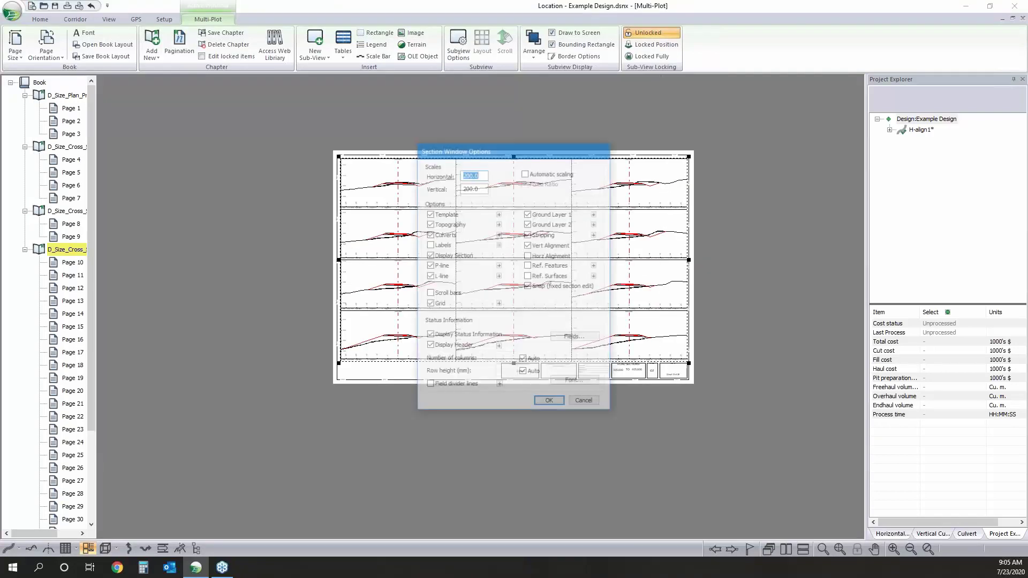
left_click(586, 403)
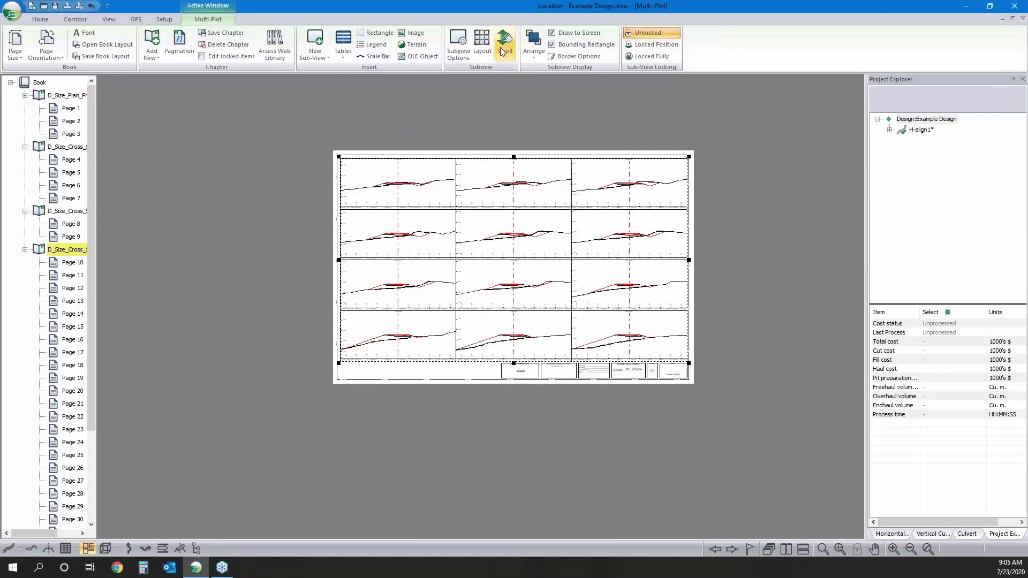
- Inspect the page layout options of the section sub-view and the point types included in it
left_click(503, 51)
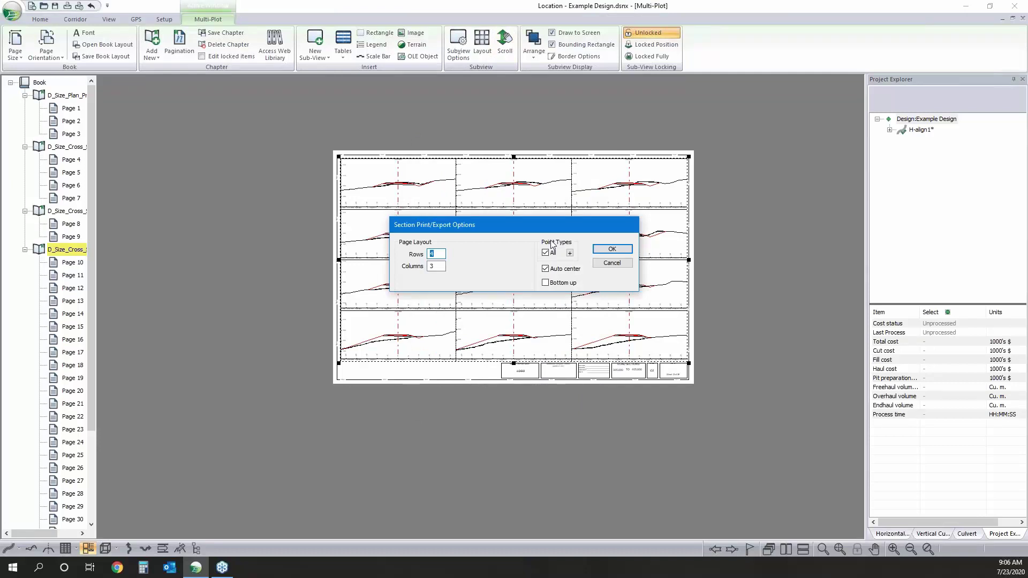
left_click(570, 253)
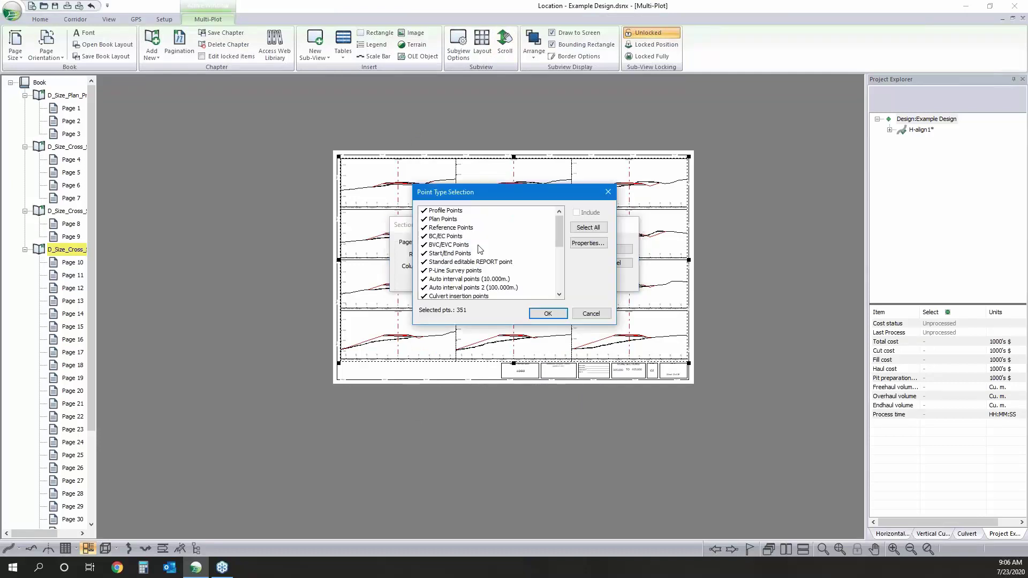
scroll(480, 250, "down", 2)
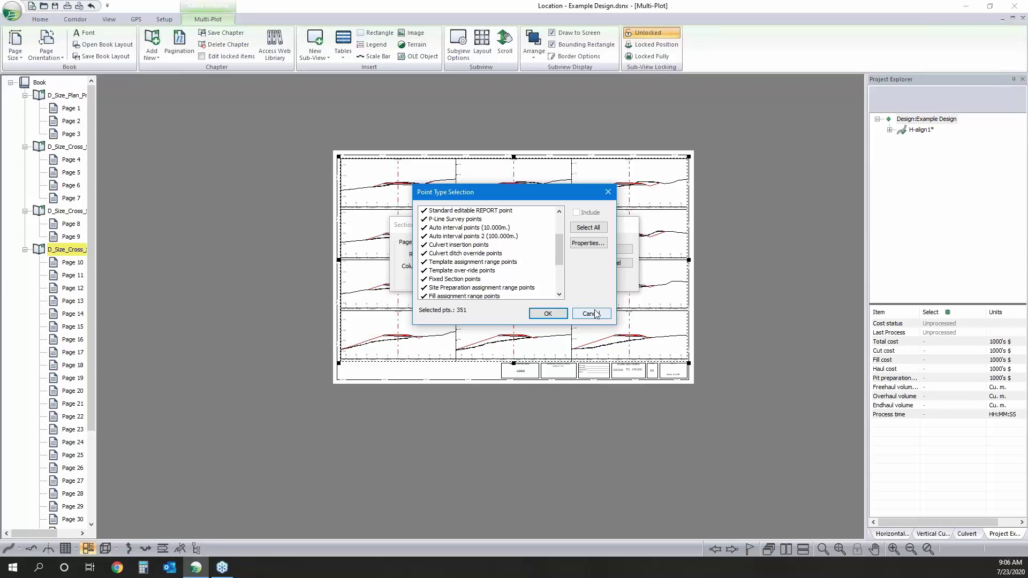
left_click(591, 313)
- Delete the newly added D_Size_Cross_Section chapter from the end of the book
right_click(58, 251)
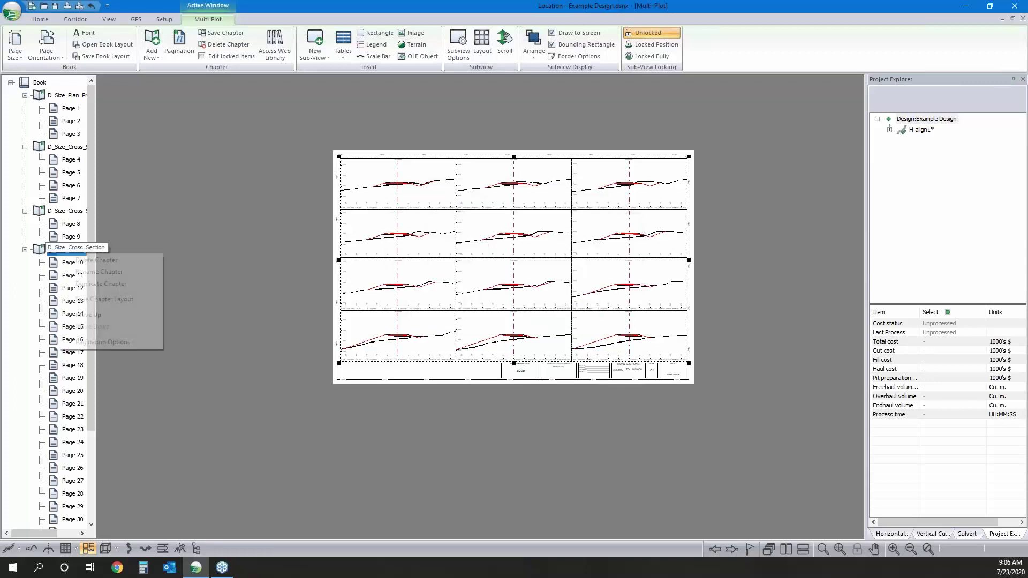
left_click(84, 261)
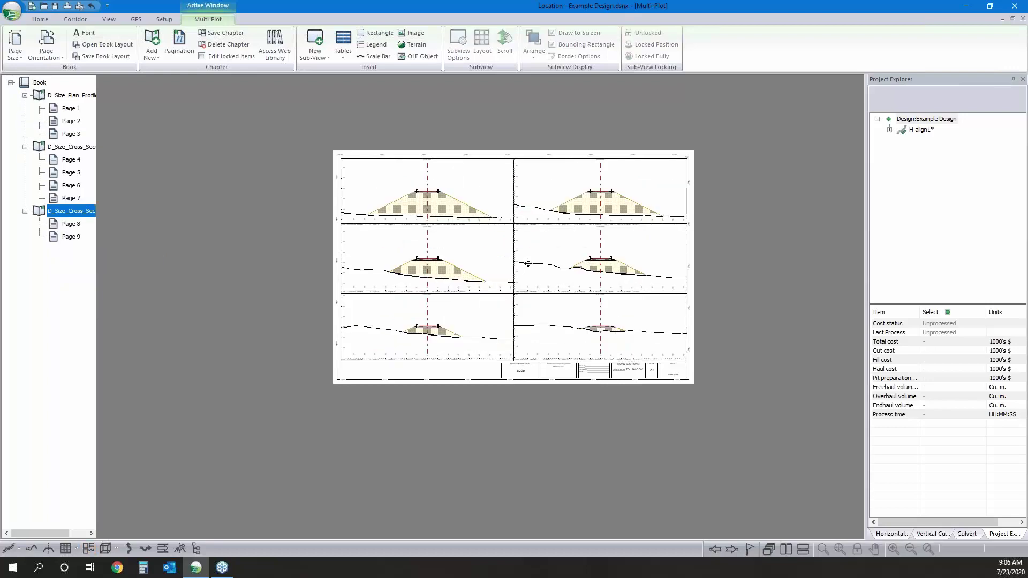
- Close the Multi-Plot window and toggle the view lock for the Profile window
left_click(1002, 20)
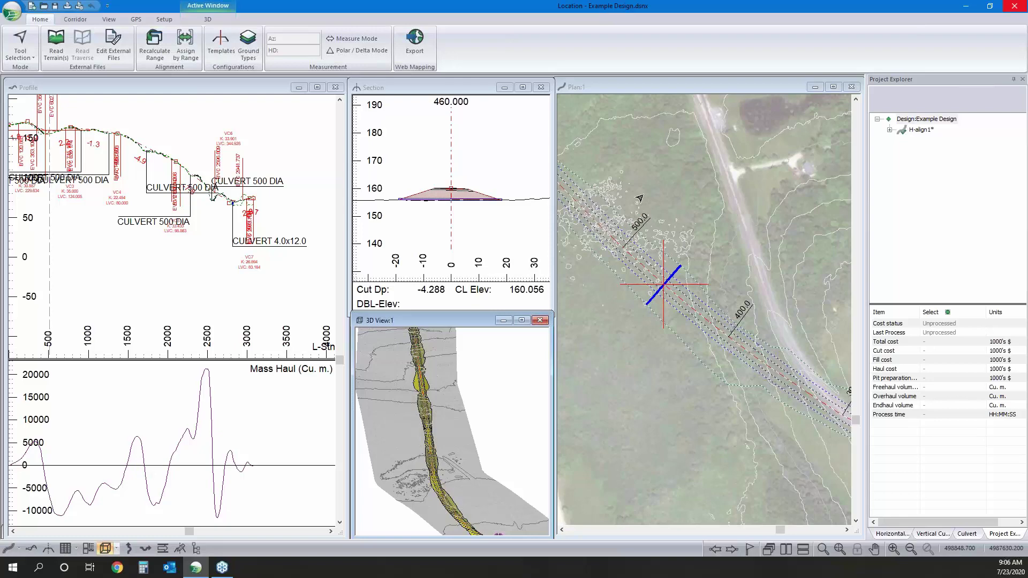
middle_click_drag(51, 152, 214, 193)
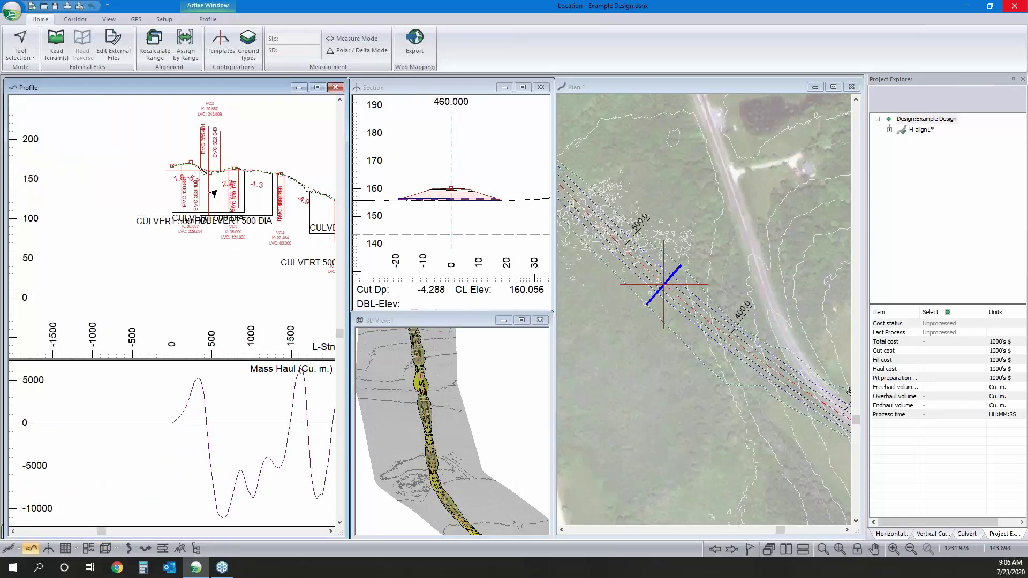
scroll(214, 192, "up", 5)
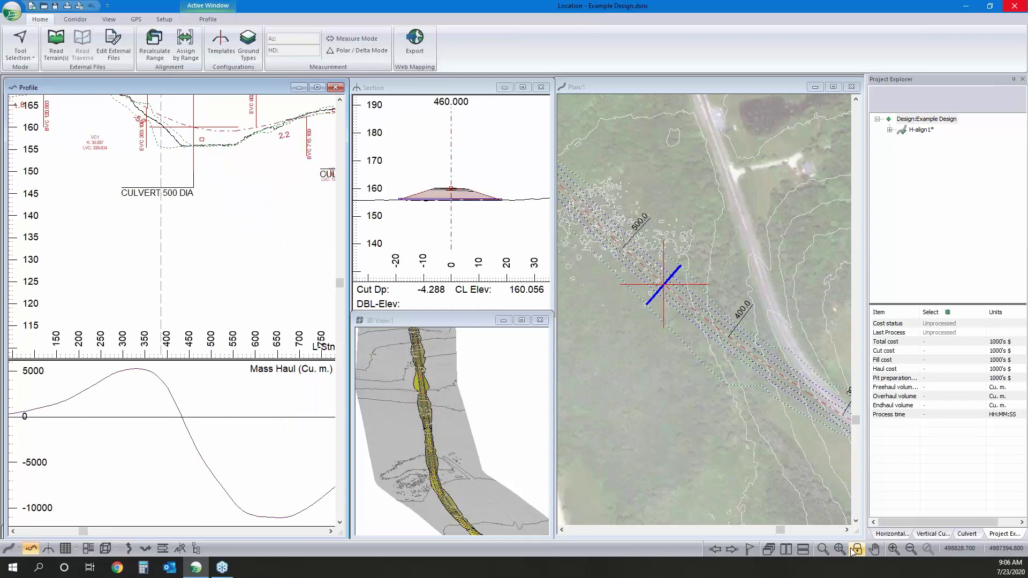
left_click(856, 550)
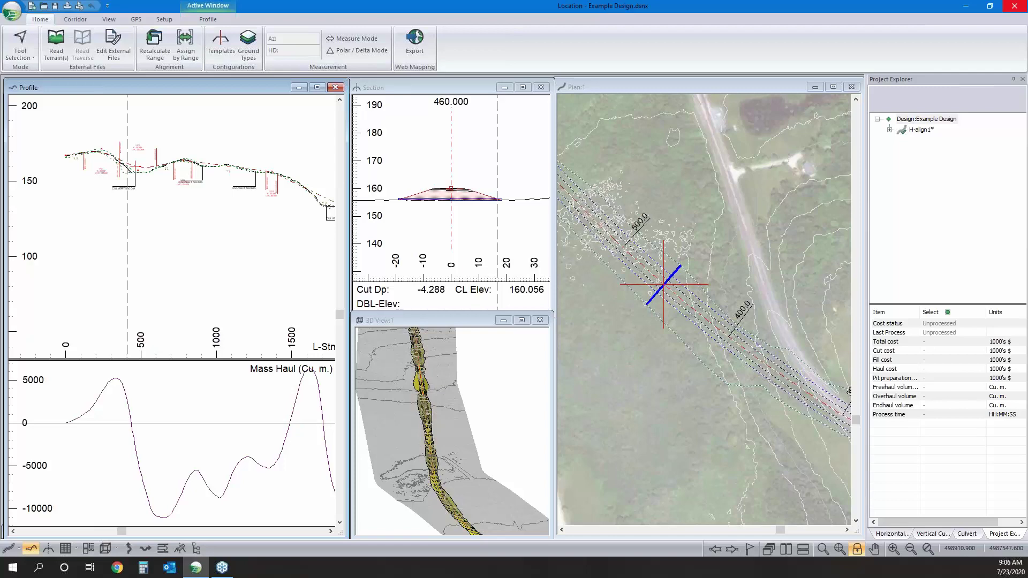
- Look over the road corridor in the plan window and in the 3D view
left_click(726, 283)
scroll(726, 283, "down", 3)
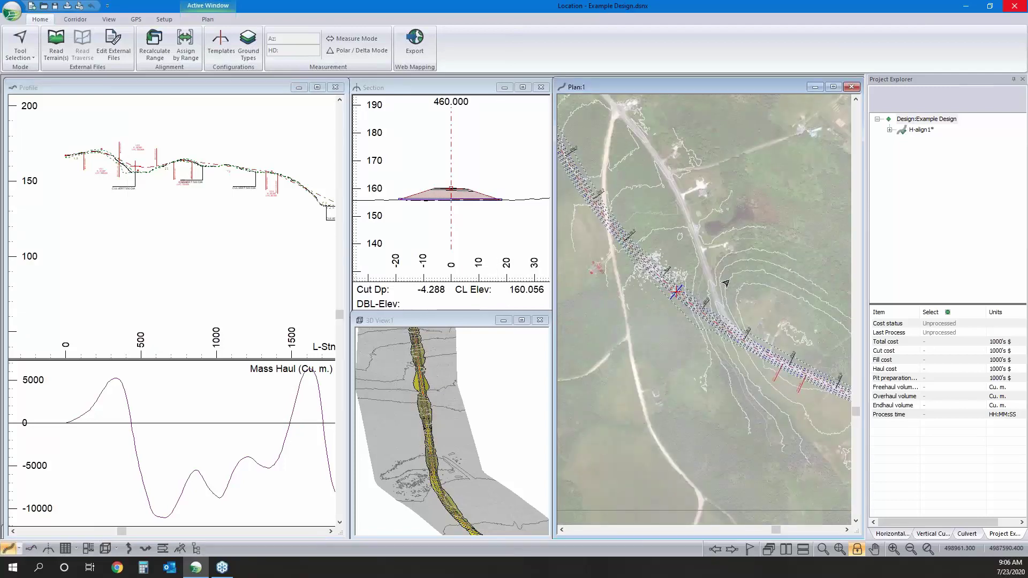
left_click(405, 390)
scroll(405, 390, "down", 5)
scroll(405, 390, "up", 6)
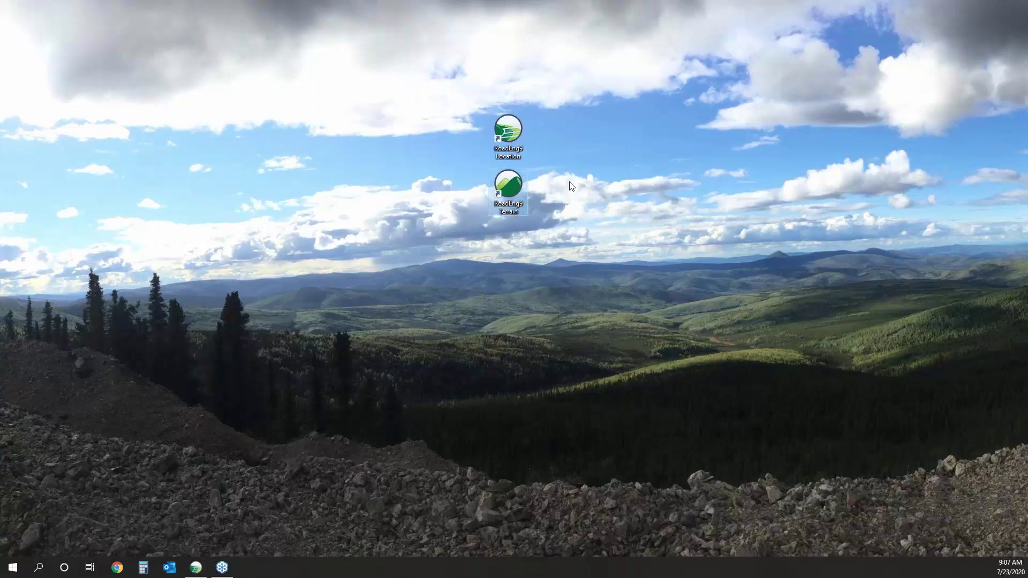
- Start RoadEng9 Terrain and open Realignment.kmz from the Desktop's Webinar\Overview folder for insertion
double_click(503, 197)
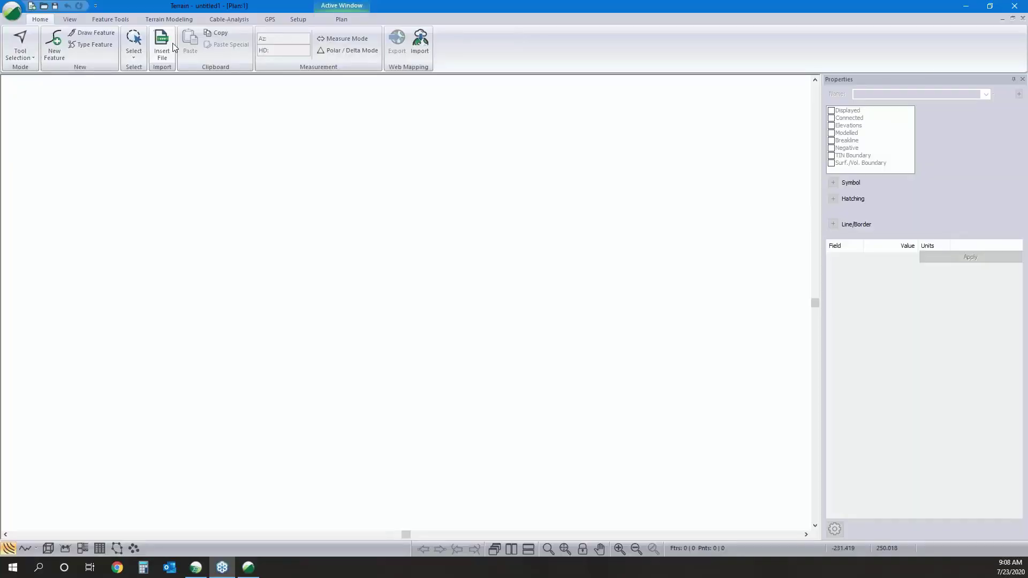
left_click(162, 46)
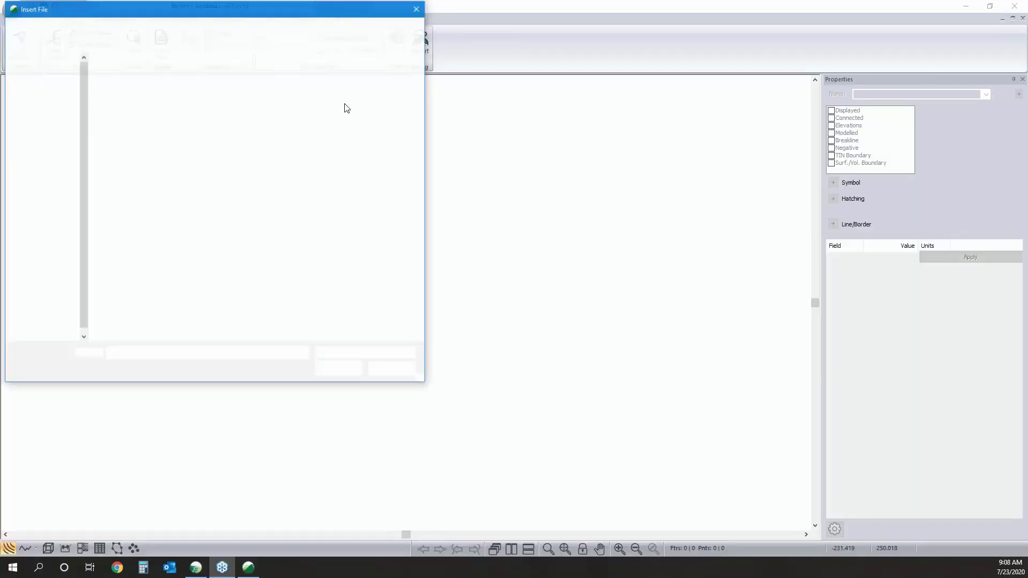
left_click(128, 26)
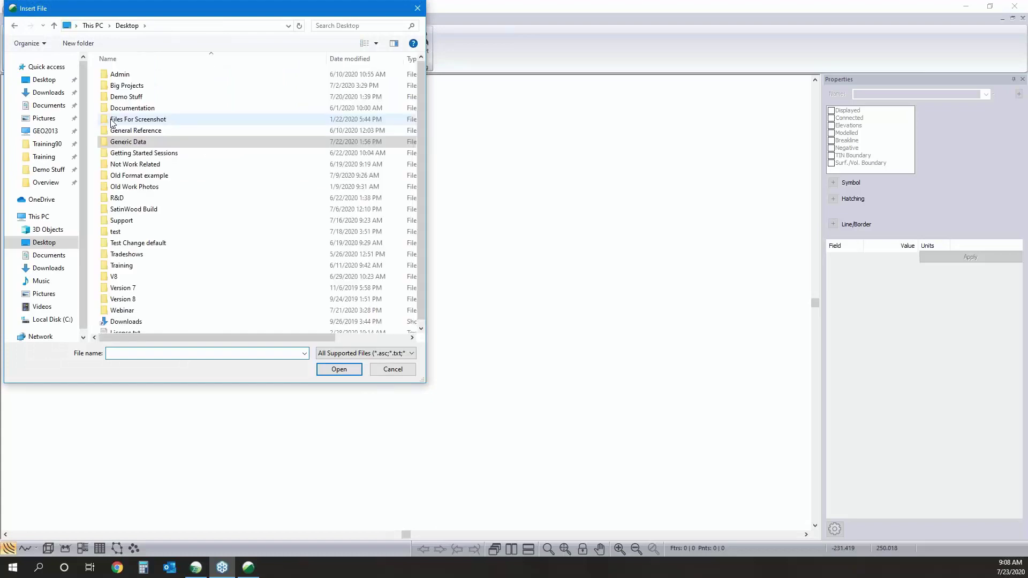
double_click(123, 311)
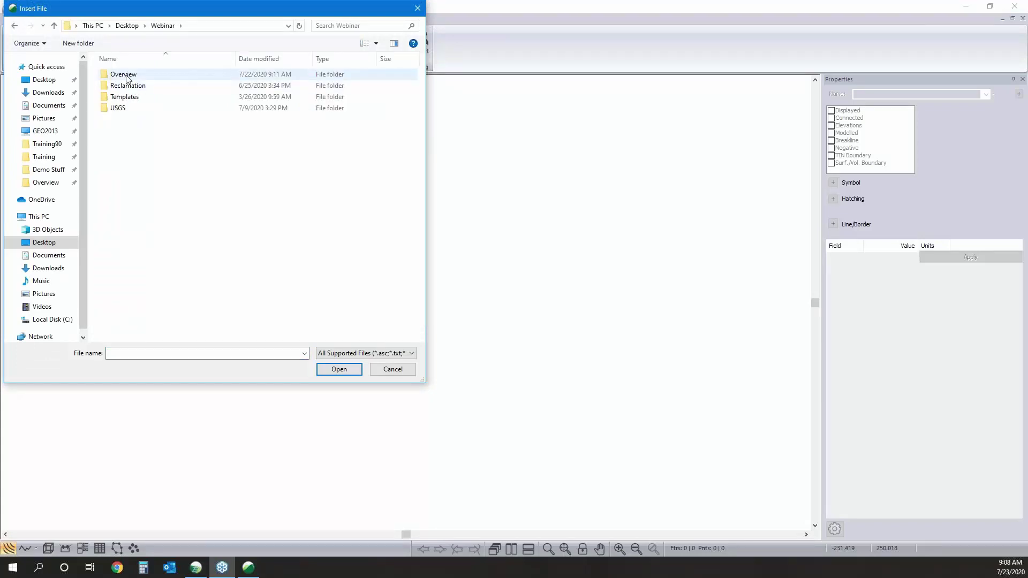
left_click(127, 79)
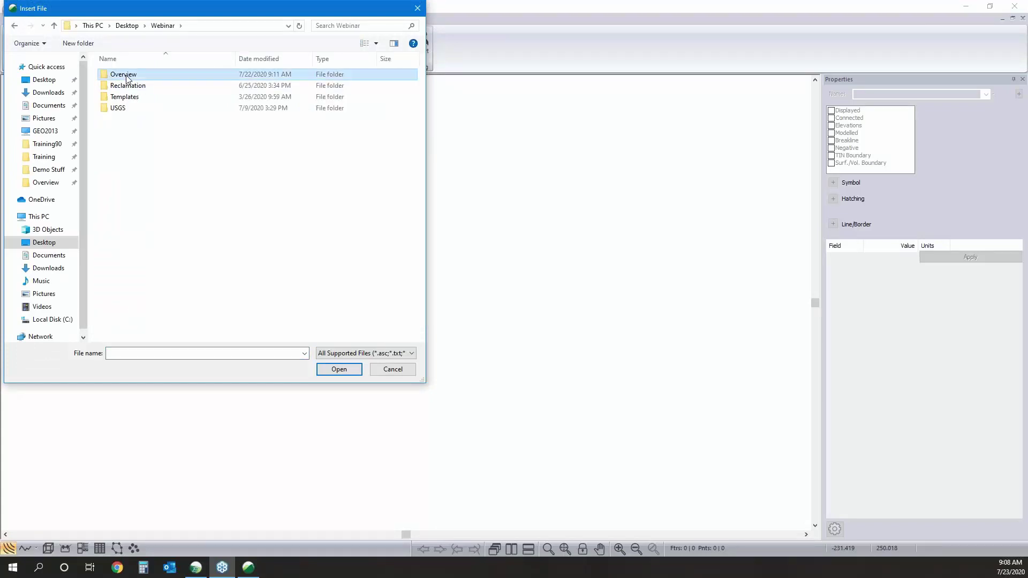
double_click(127, 78)
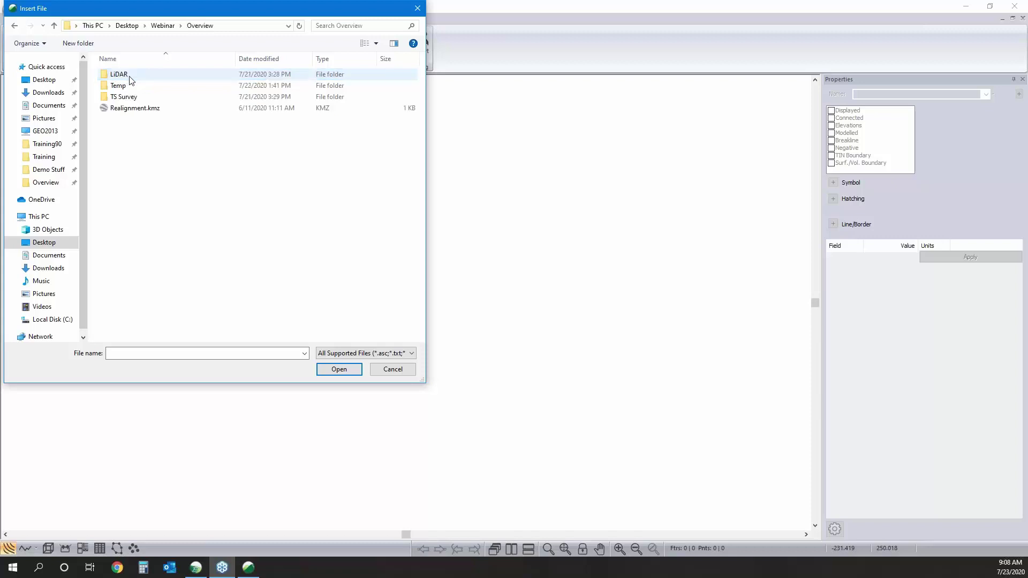
left_click(136, 108)
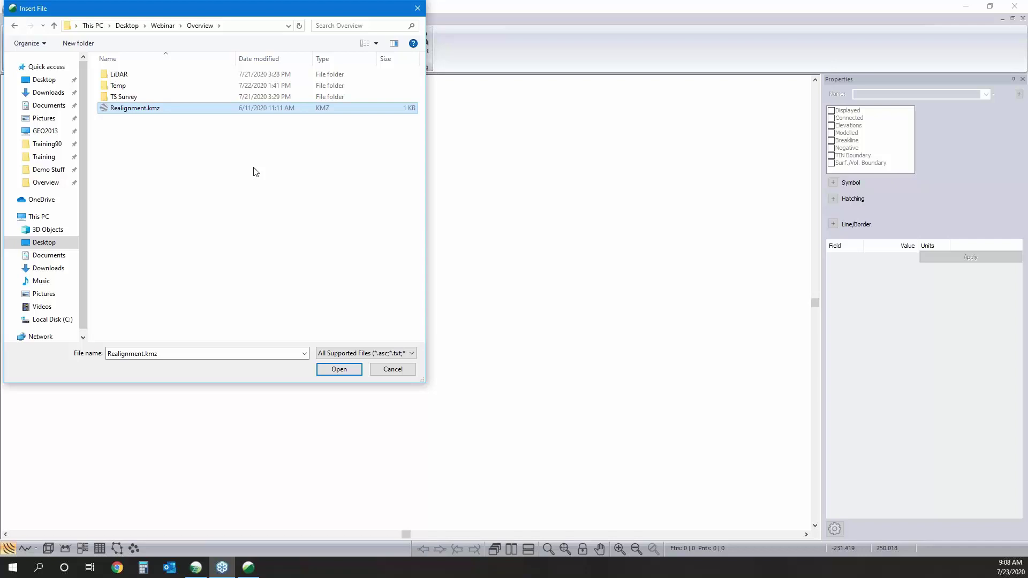
left_click(333, 370)
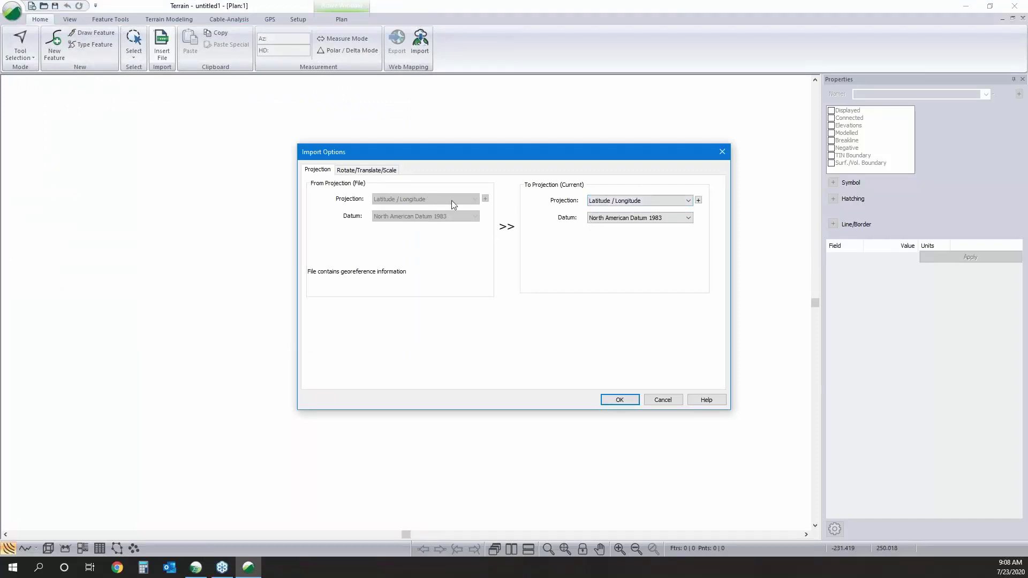
- Import the realignment with the current projection set to Universal Transverse Mercator, Zone 20N (66 W to 60 W)
left_click(687, 204)
left_click(650, 220)
left_click(646, 235)
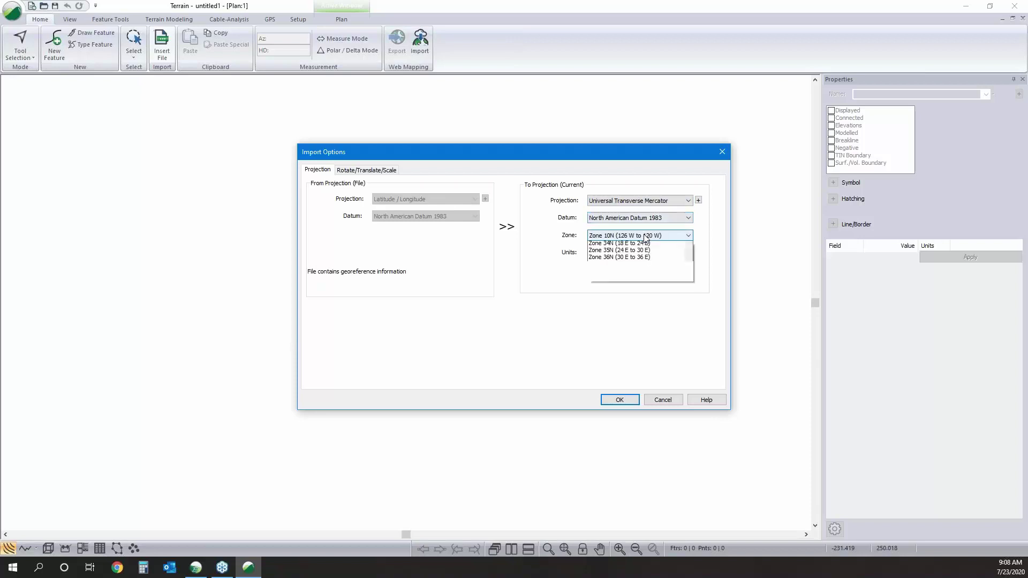
left_click(623, 314)
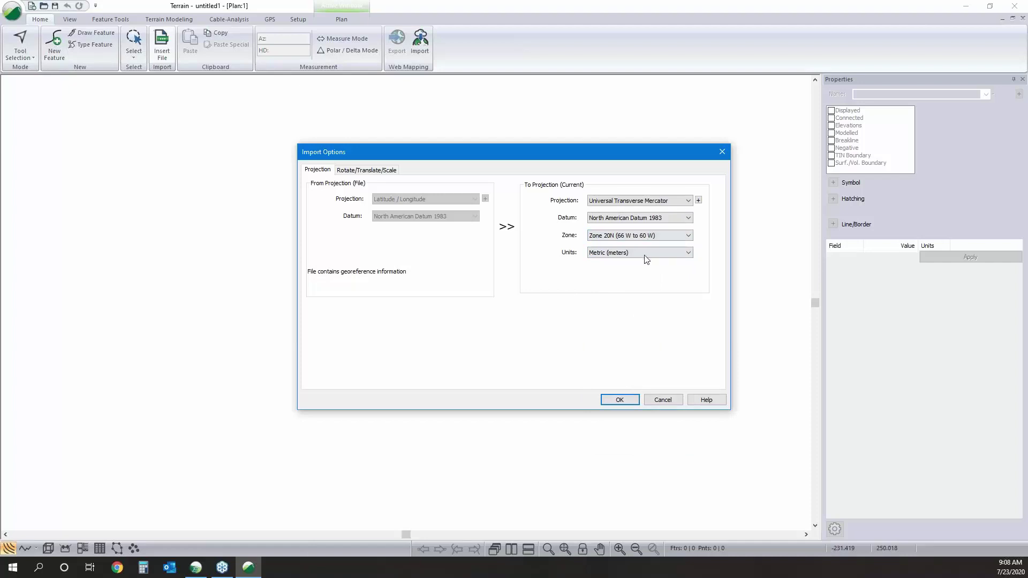
left_click(618, 401)
left_click(479, 302)
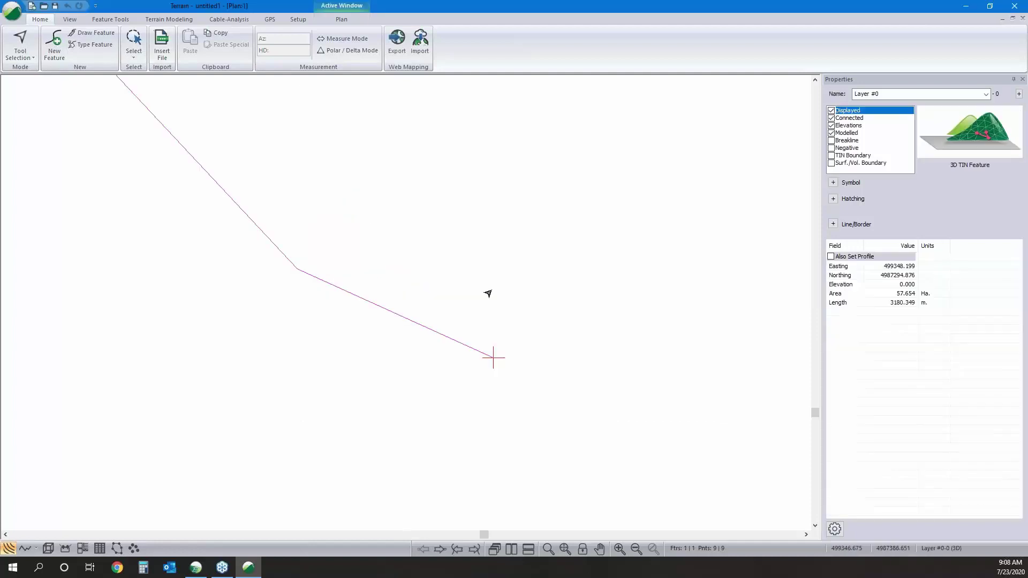
left_click(161, 44)
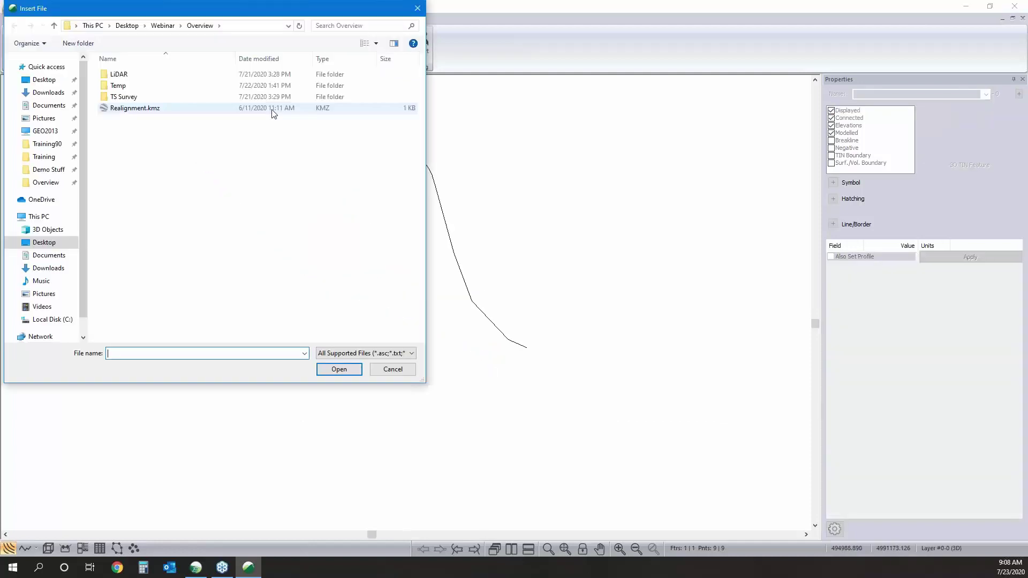
double_click(196, 80)
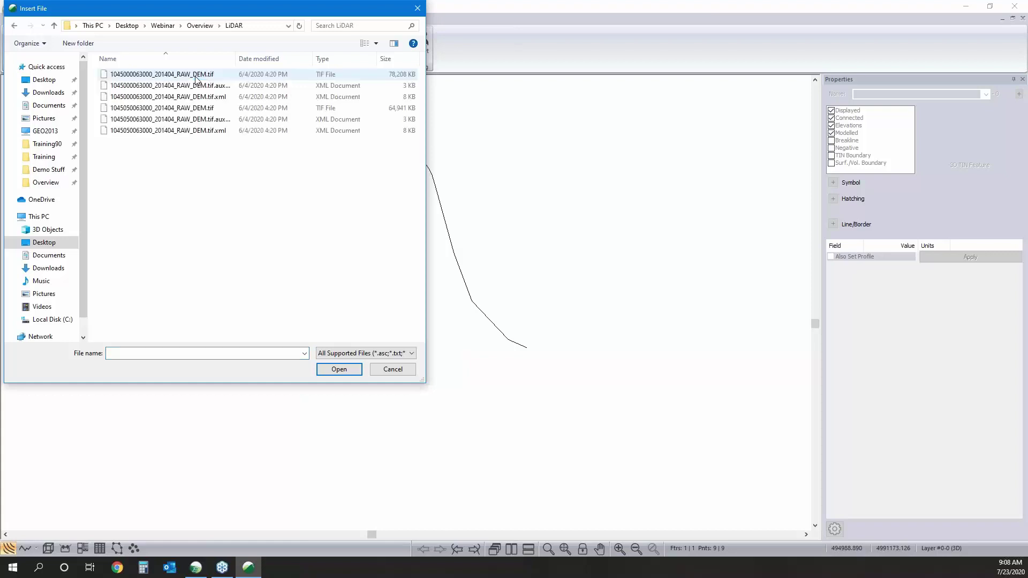
left_click(196, 75)
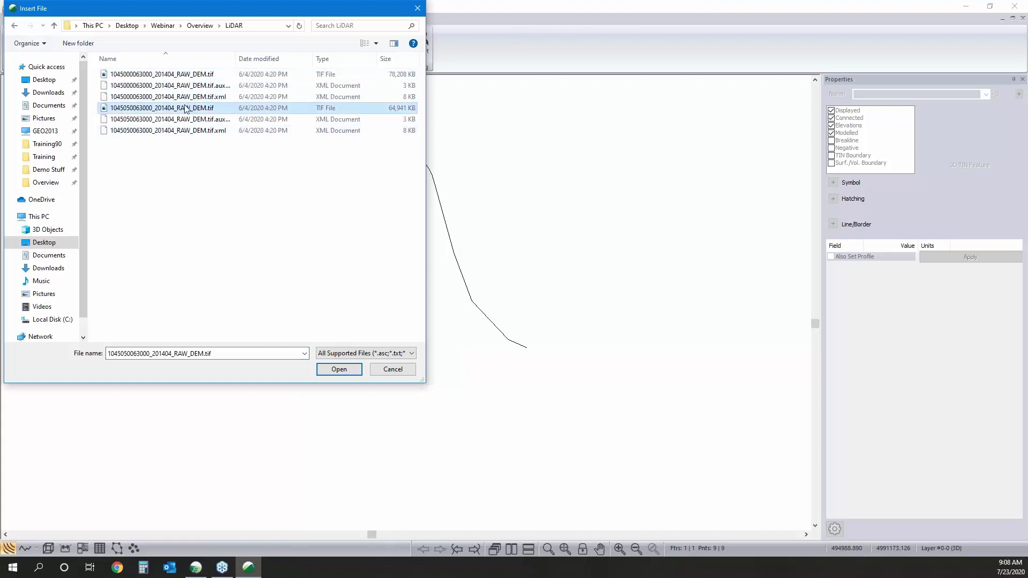
left_click(354, 107, "ctrl")
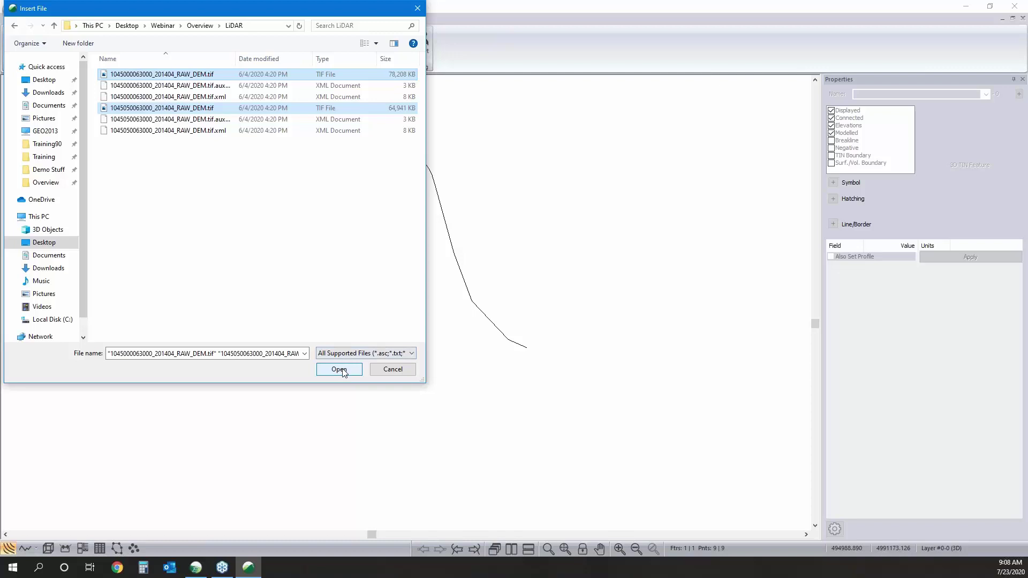
left_click(344, 372)
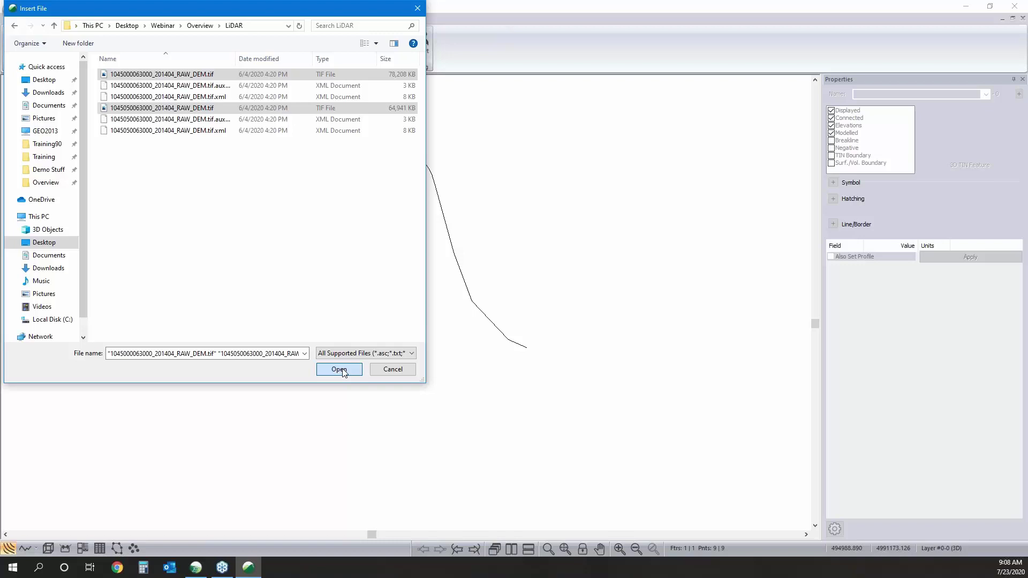
left_click(343, 372)
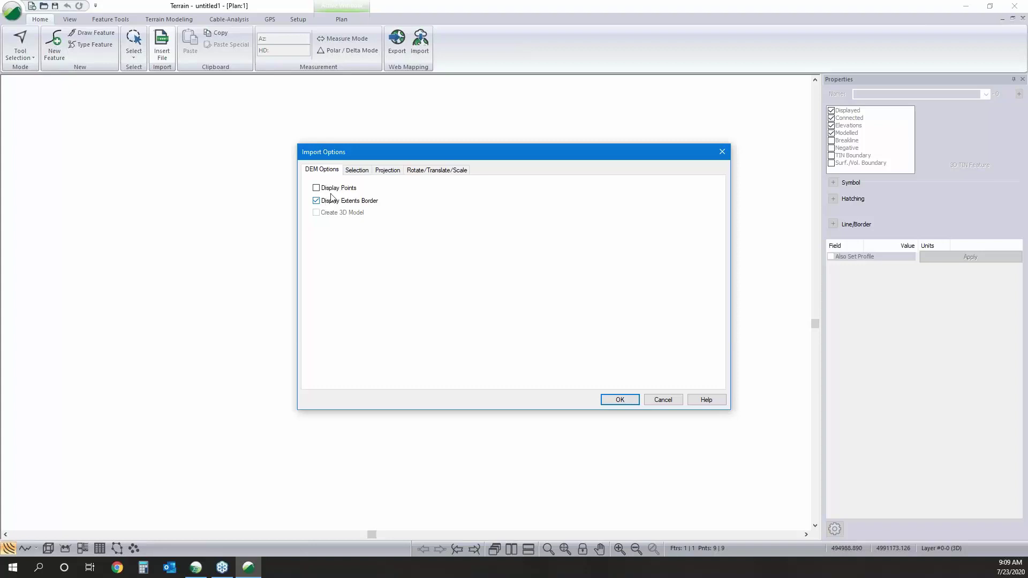
- Add a corridor filtering region 100.0 wide along the feature Layer #0-0 to the DEM import
left_click(357, 171)
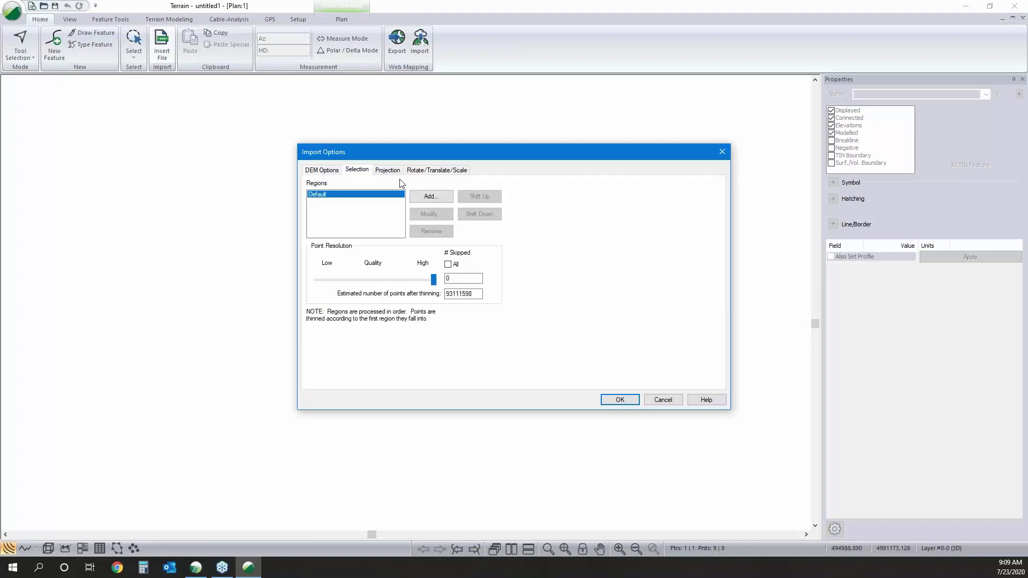
left_click(427, 198)
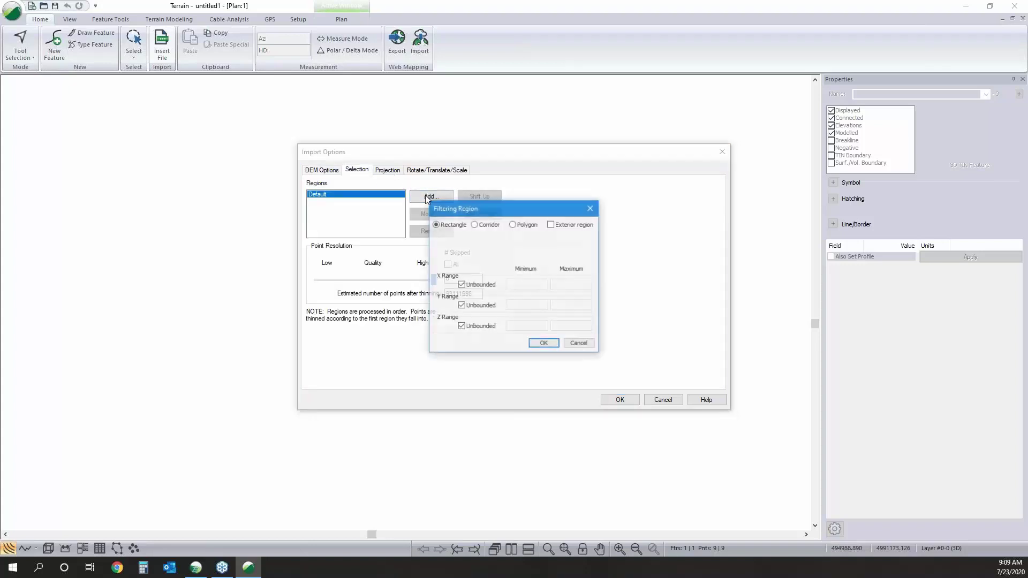
left_click(475, 224)
left_click(577, 254)
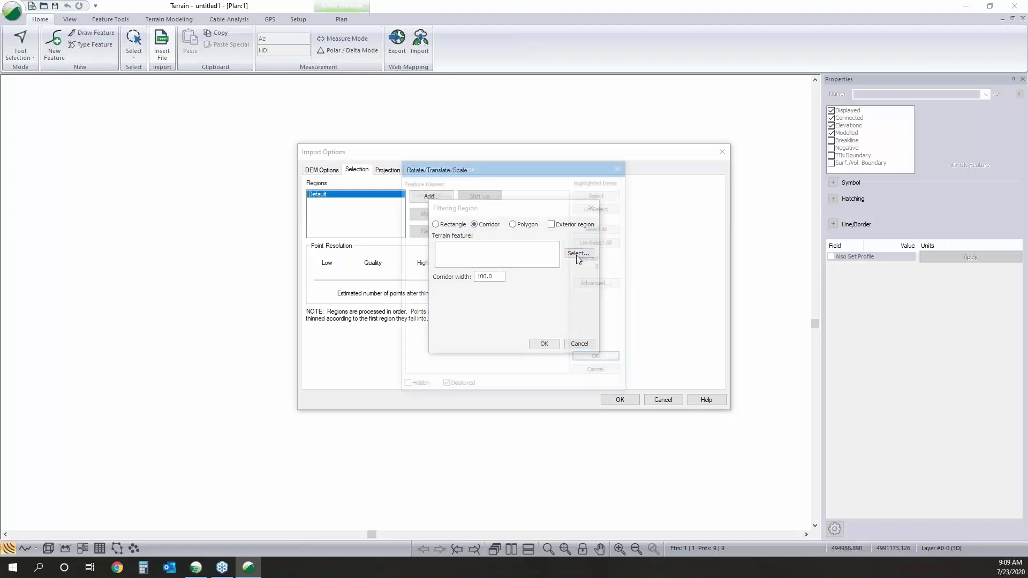
left_click(428, 194)
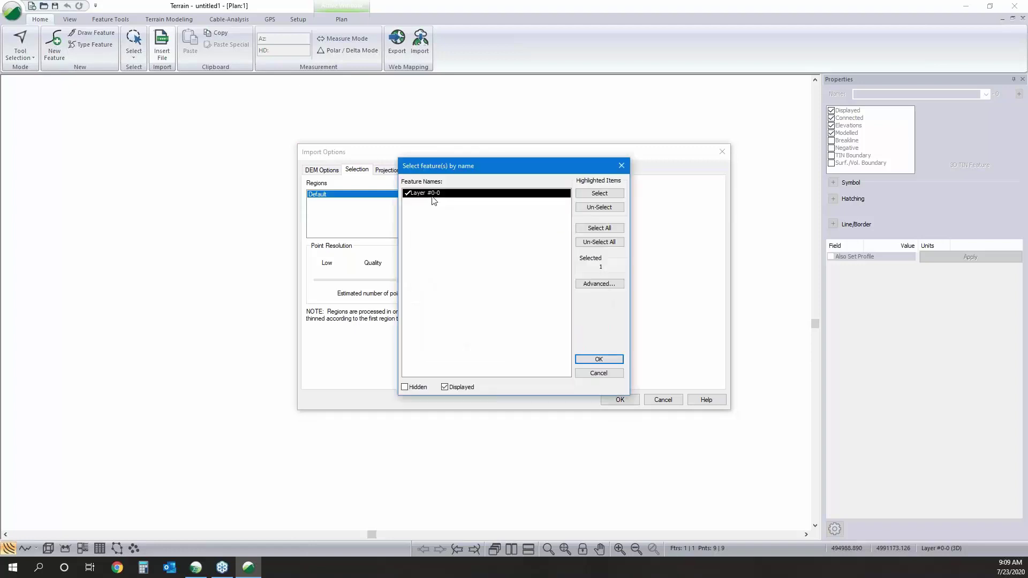
left_click(598, 359)
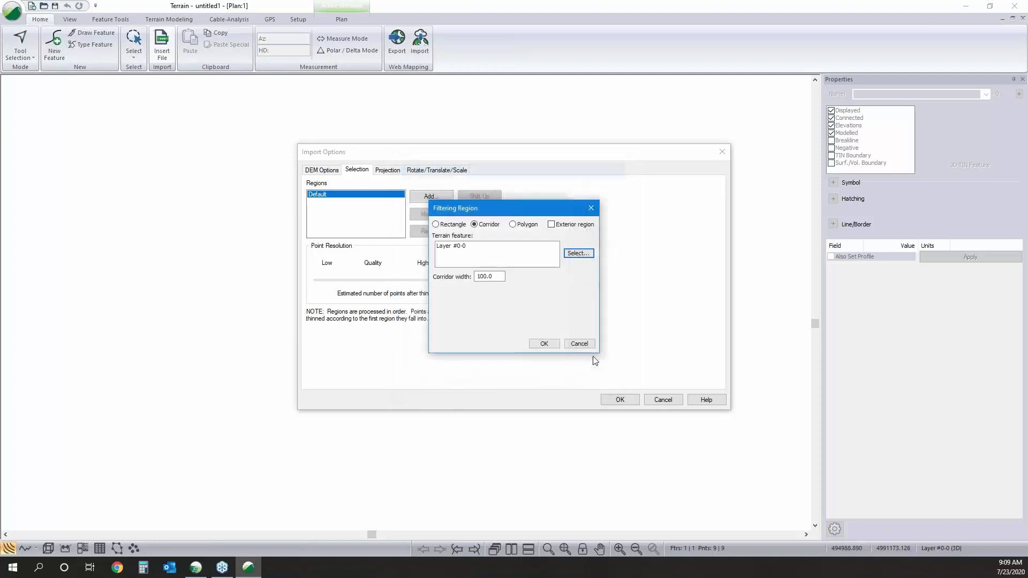
left_click(543, 344)
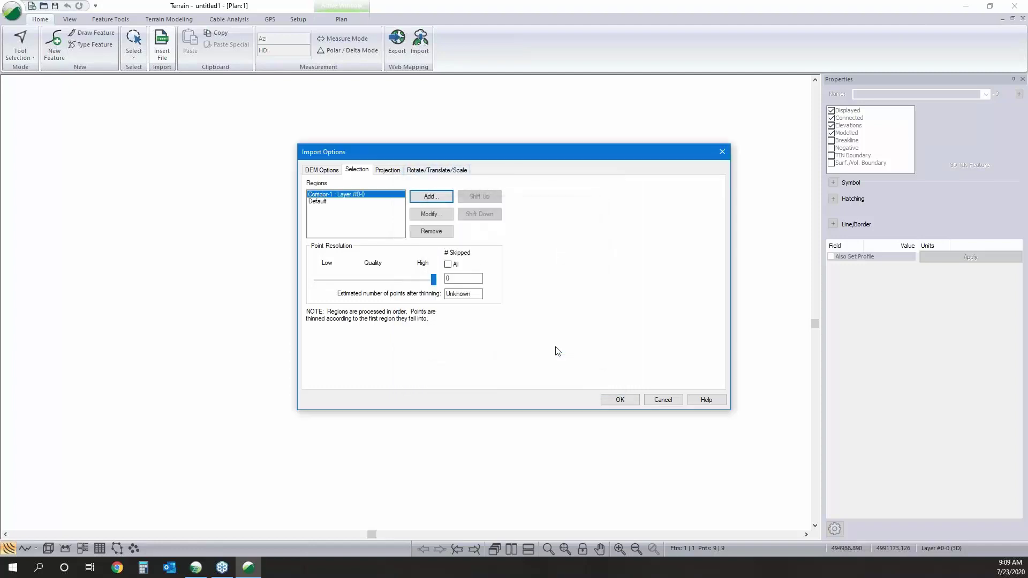
- Set the Default region to skip all points of the DEM import
left_click(345, 201)
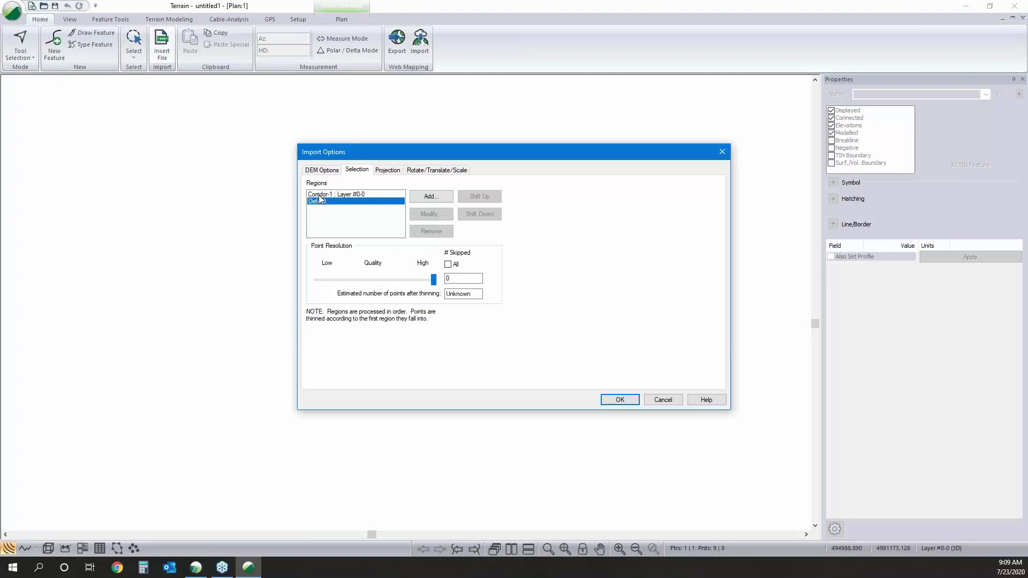
left_click_drag(434, 279, 355, 275)
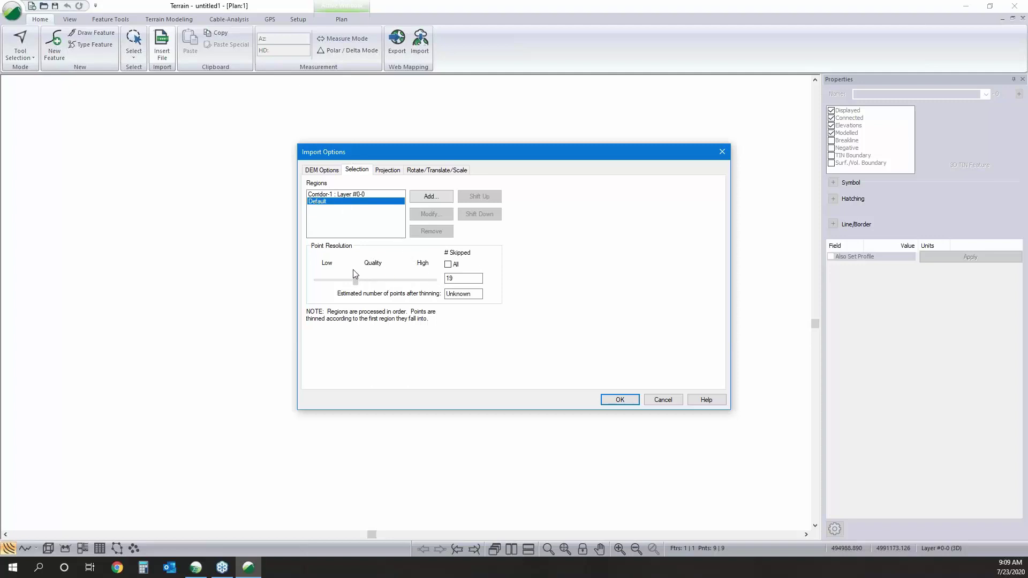
left_click(449, 278)
left_click(356, 283)
left_click_drag(358, 287, 371, 287)
left_click(448, 264)
- Check the DEM projection and run the import, applying the coordinate transformation to the current project system
left_click(395, 171)
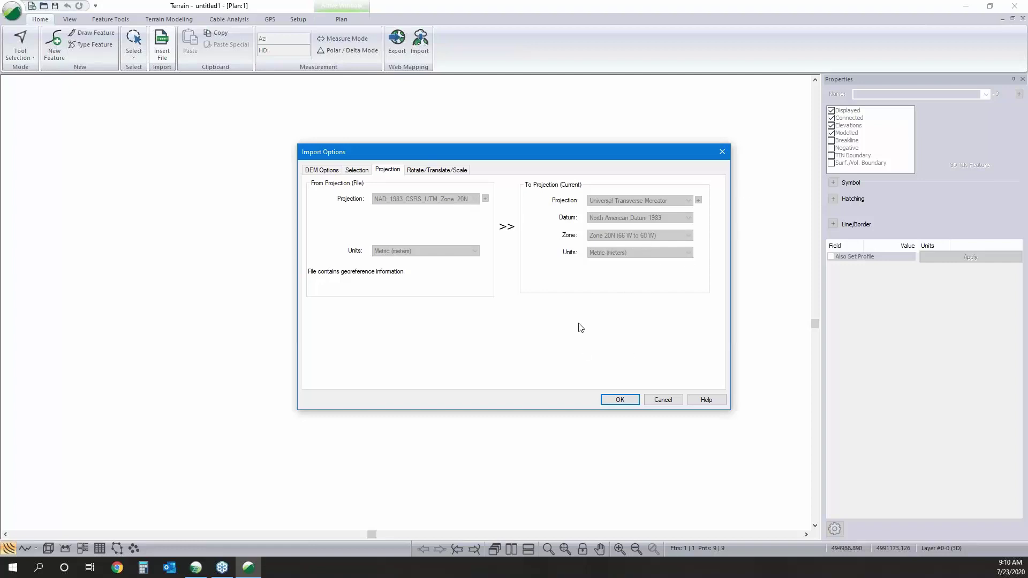
left_click(620, 400)
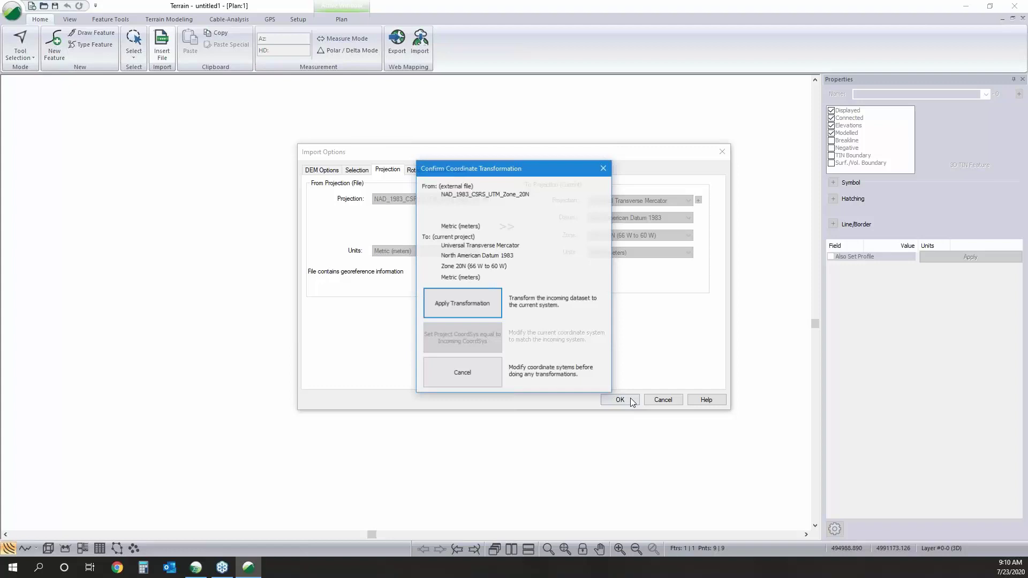
left_click(472, 303)
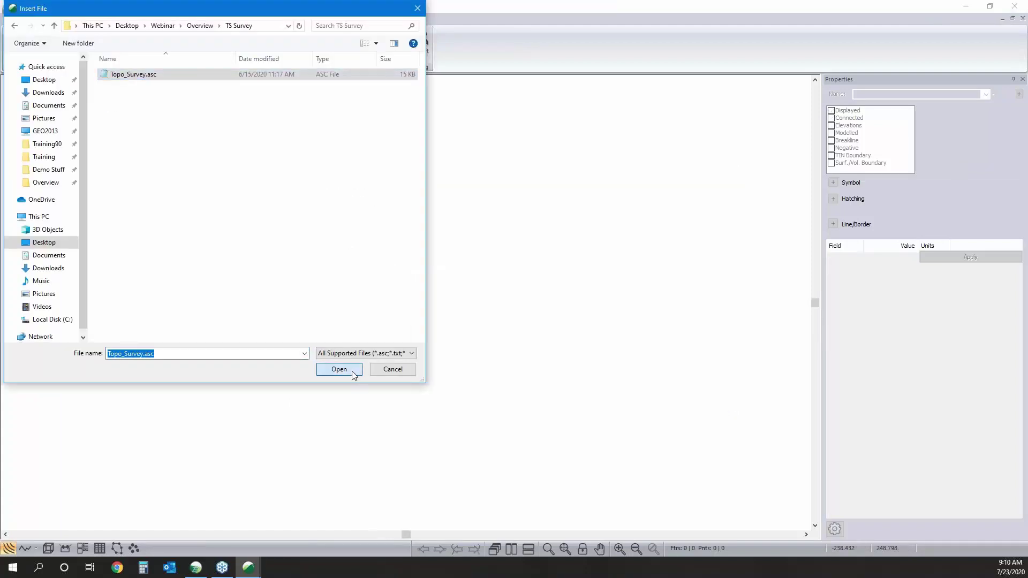
- Open Topo_Survey.asc for insertion and choose the NS_2 import format for it
left_click(352, 371)
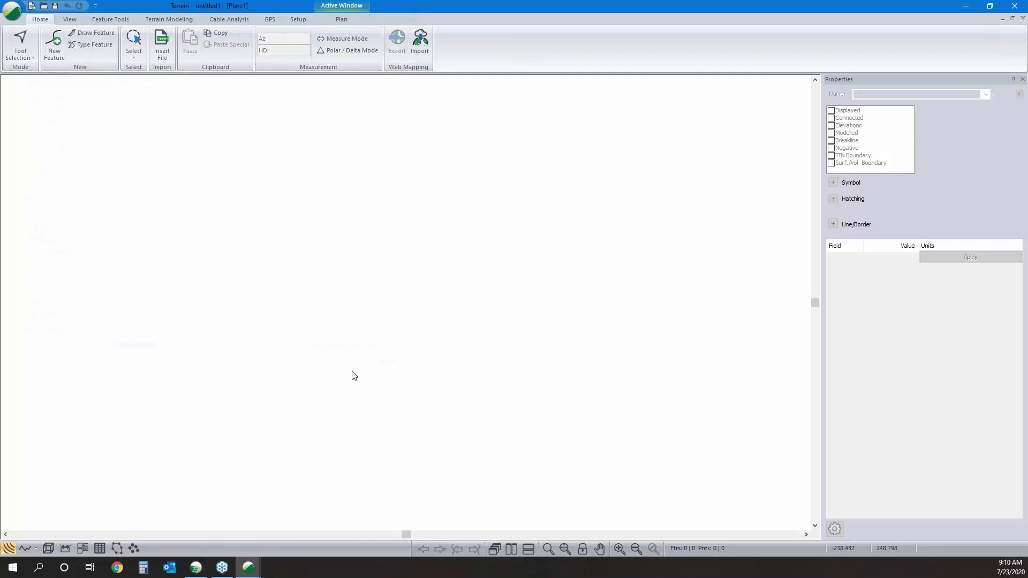
scroll(562, 273, "down", 1)
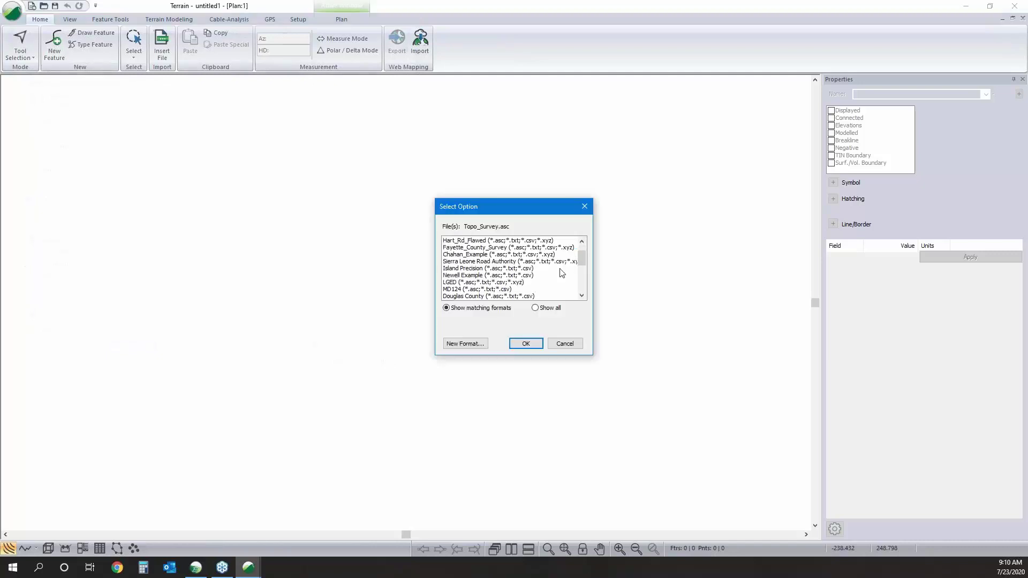
scroll(562, 273, "down", 3)
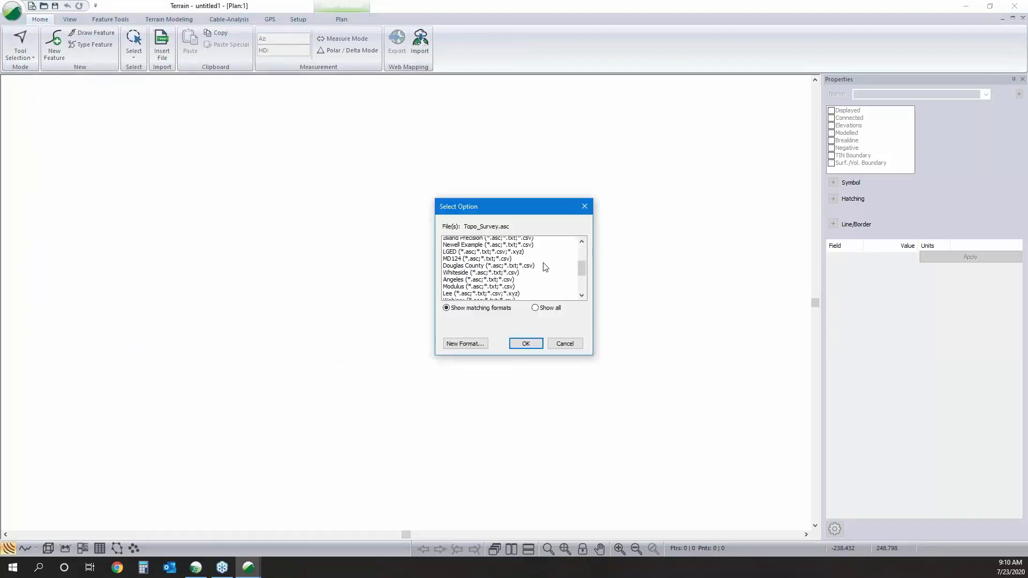
scroll(522, 278, "down", 1)
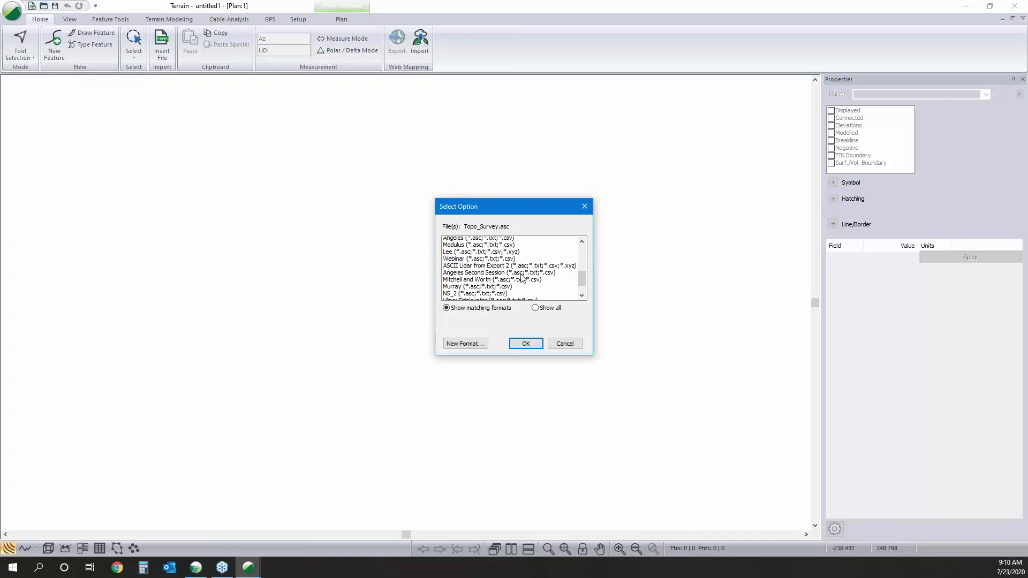
scroll(521, 275, "down", 2)
left_click(475, 262)
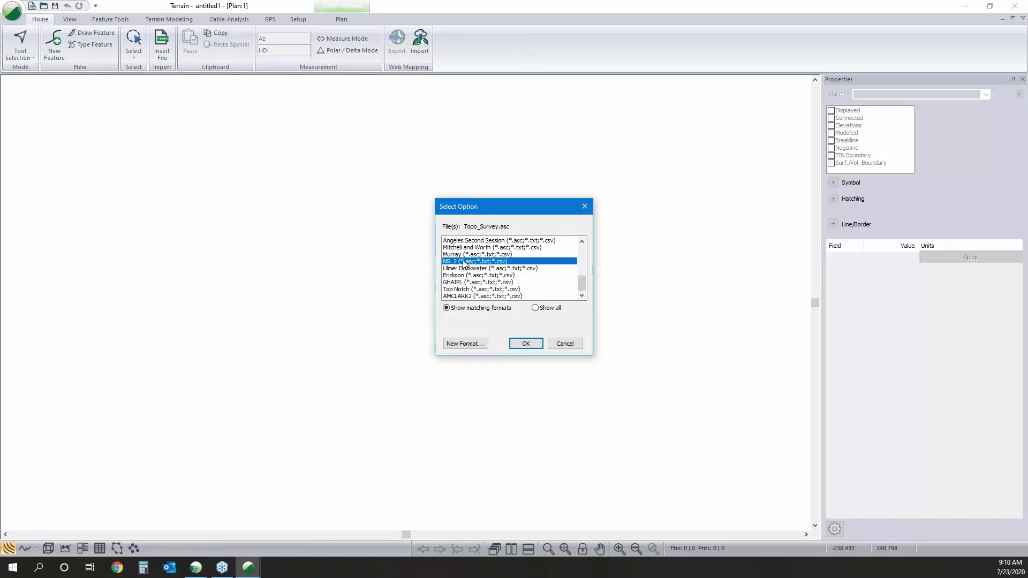
left_click(522, 345)
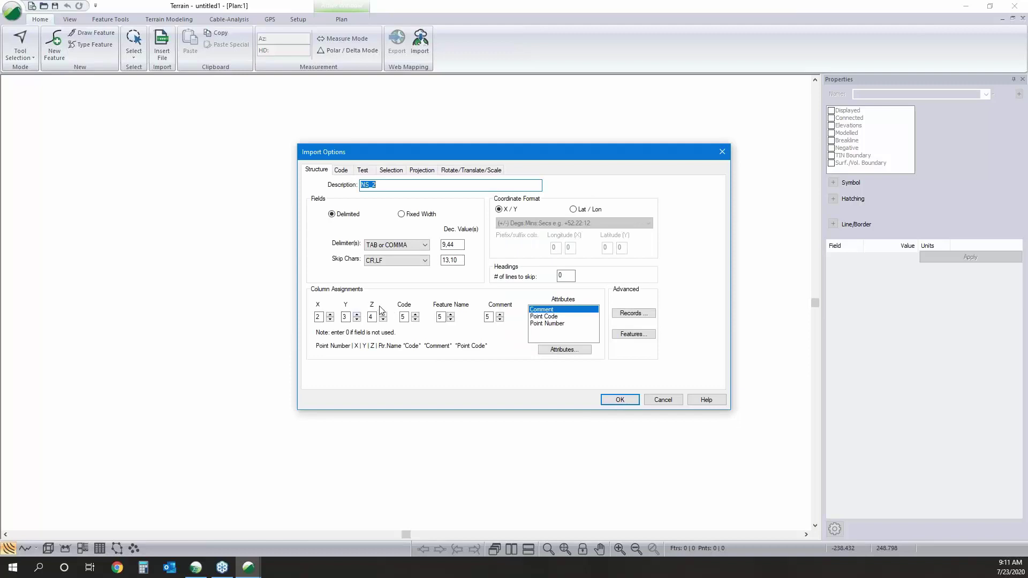
- Examine the column assignments of the Point Number and Point Code attributes in the survey import structure
left_click(544, 324)
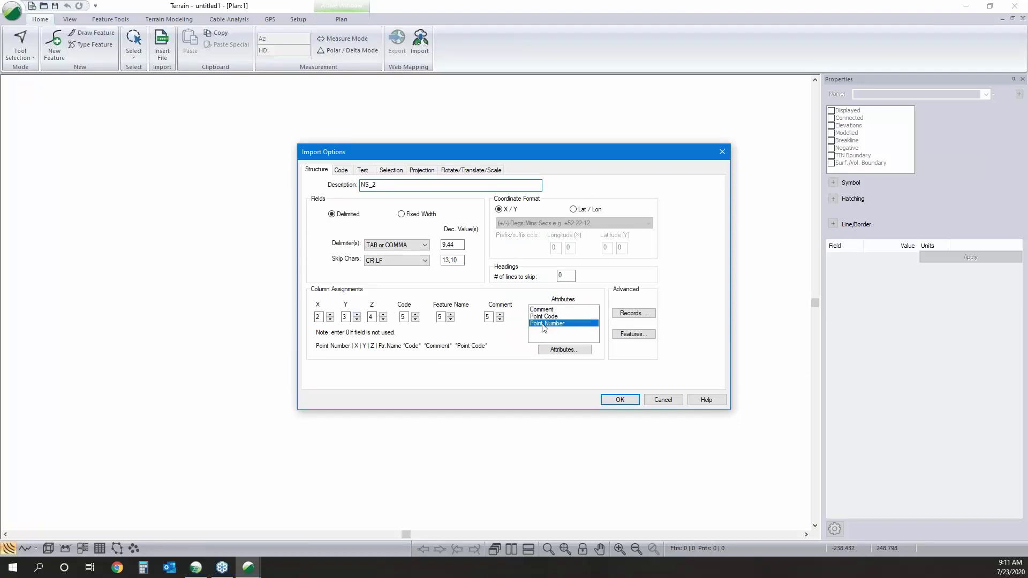
double_click(544, 324)
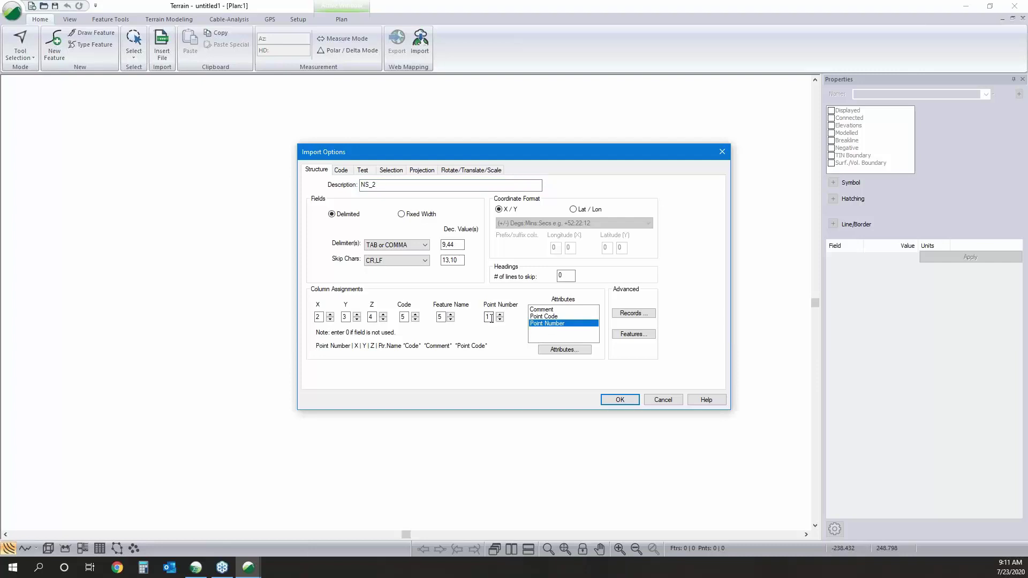
left_click(342, 172)
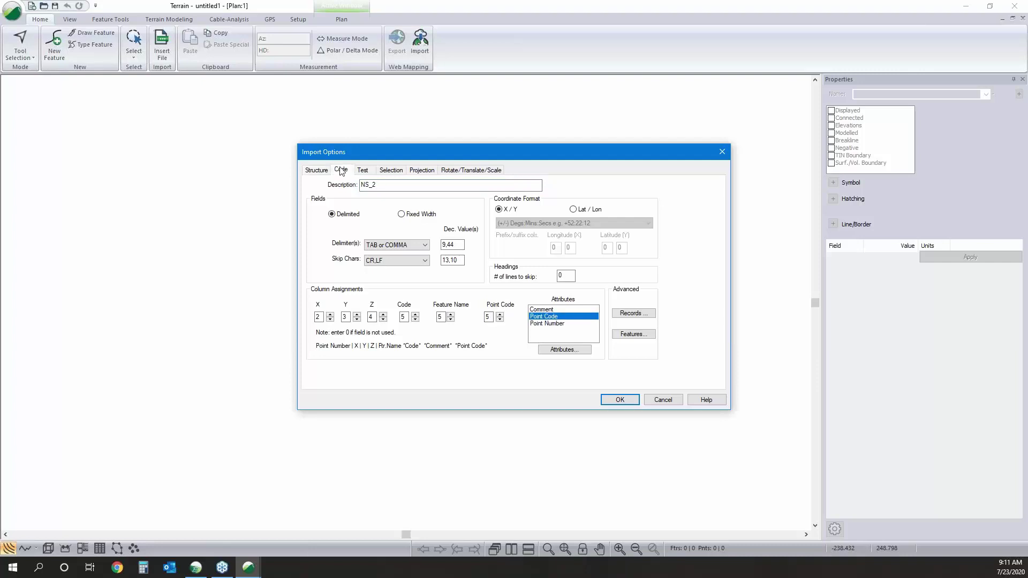
- Examine the properties of the CL*, BL* and G feature codes, the test record and the point selection settings
left_click(340, 171)
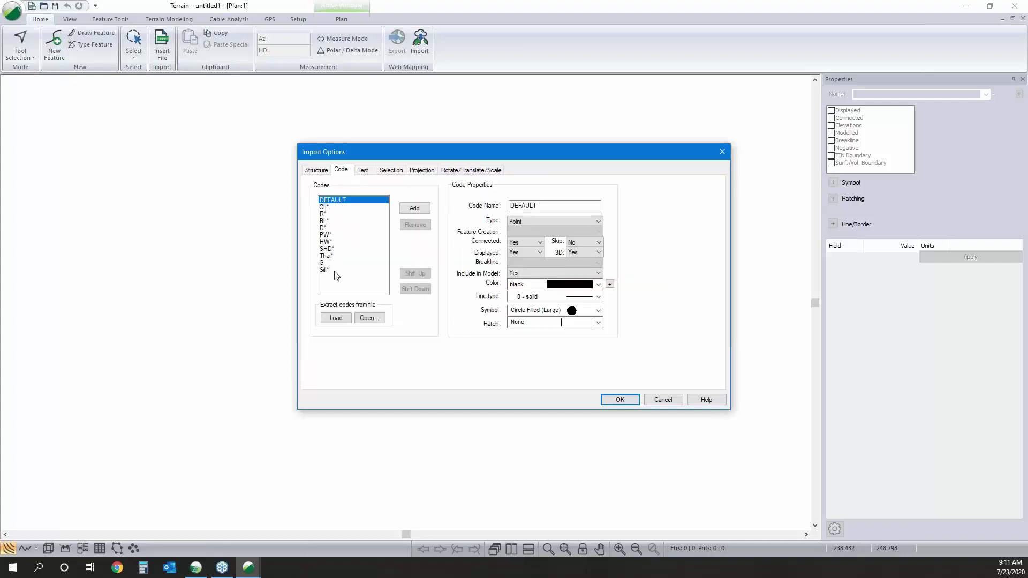
left_click(329, 208)
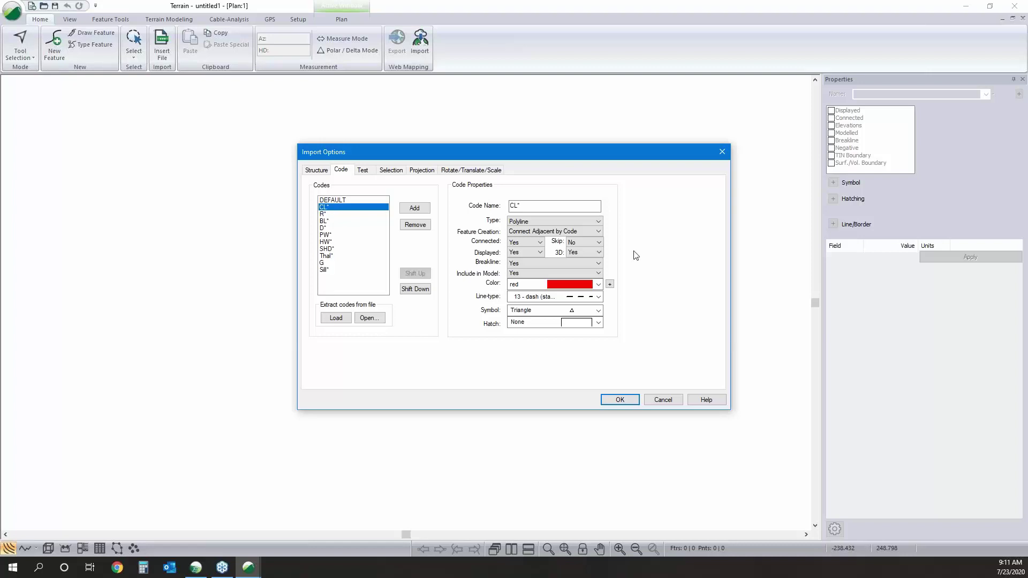
double_click(518, 205)
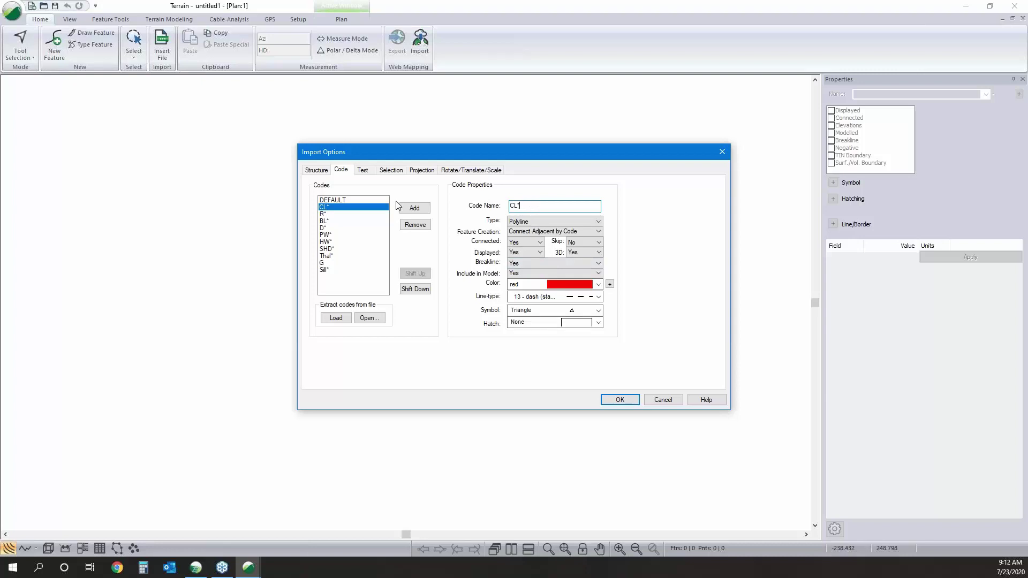
left_click(345, 221)
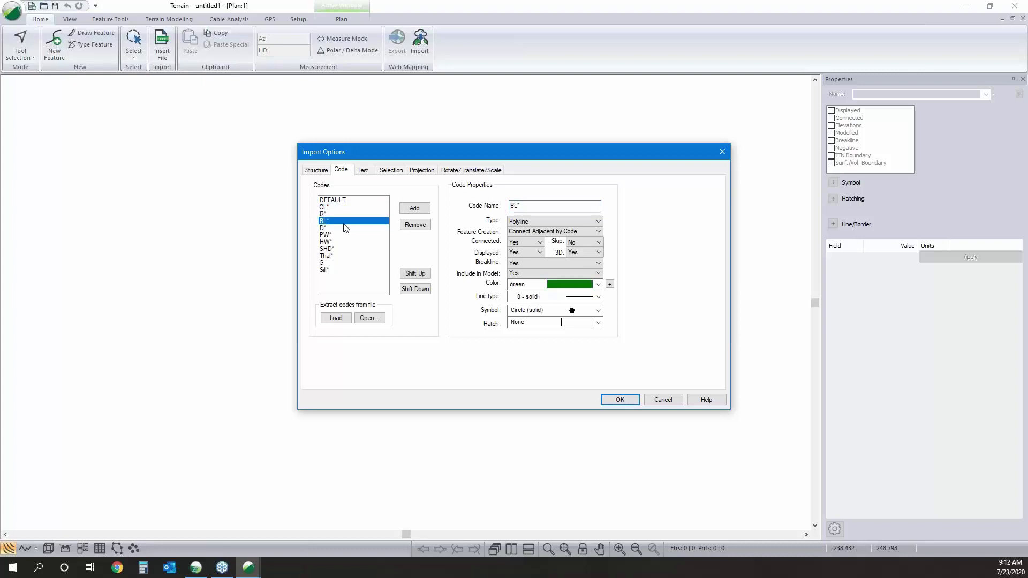
left_click(327, 262)
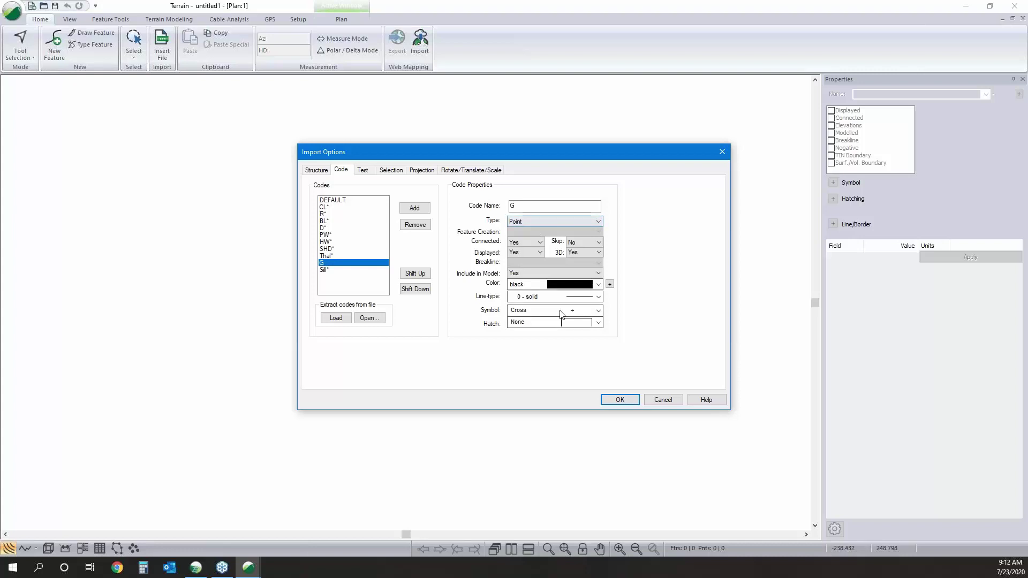
left_click(362, 170)
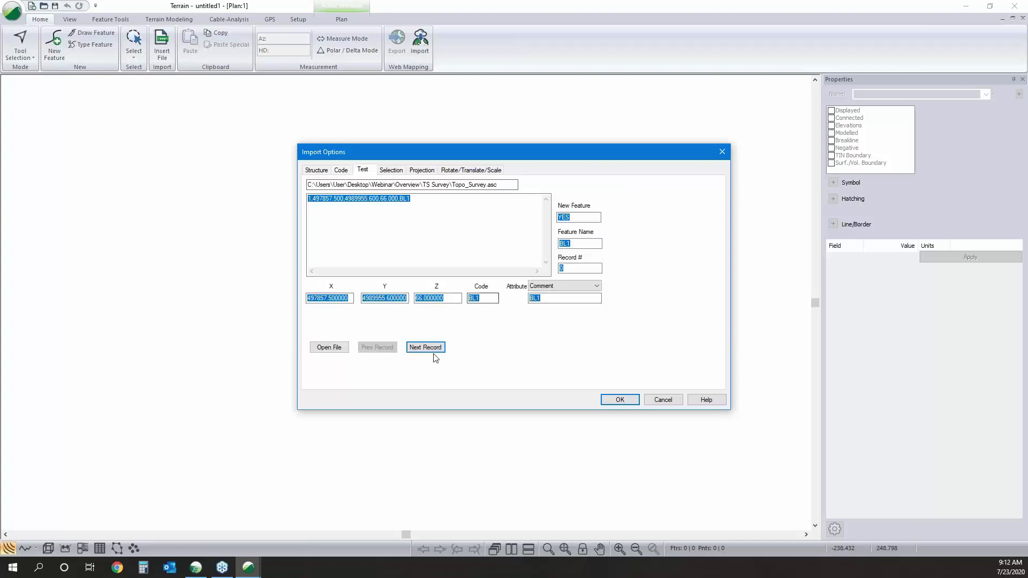
left_click(391, 169)
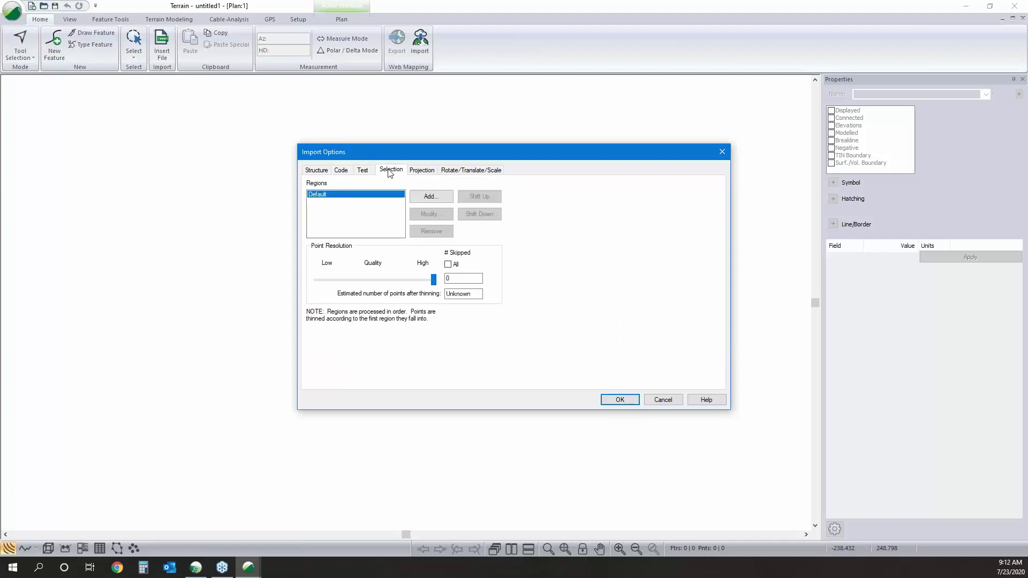
- Set the current (To) projection of the survey import to Universal Transverse Mercator, North American Datum 1983, Zone 20N (66 W to 60 W)
left_click(423, 170)
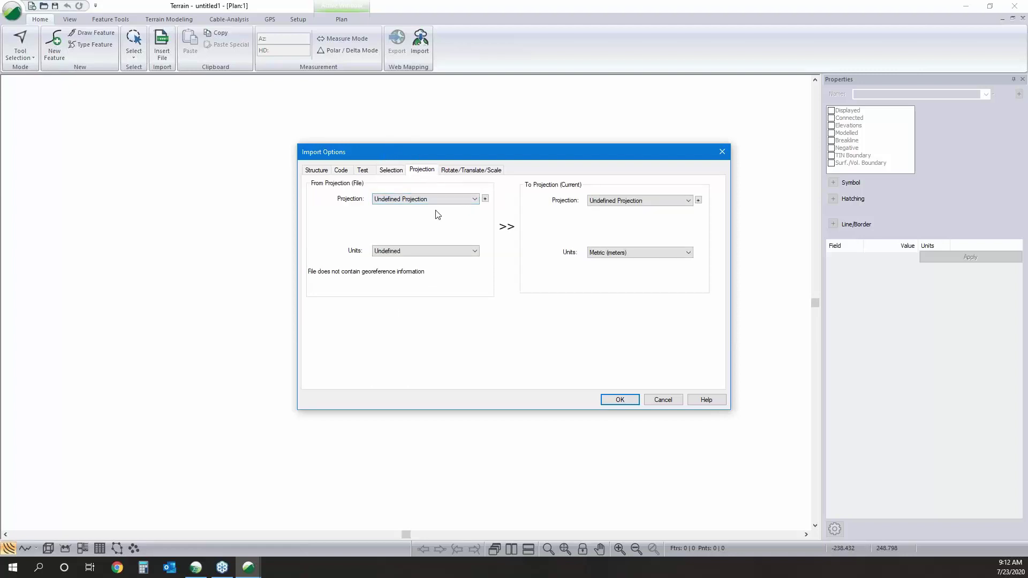
left_click(666, 200)
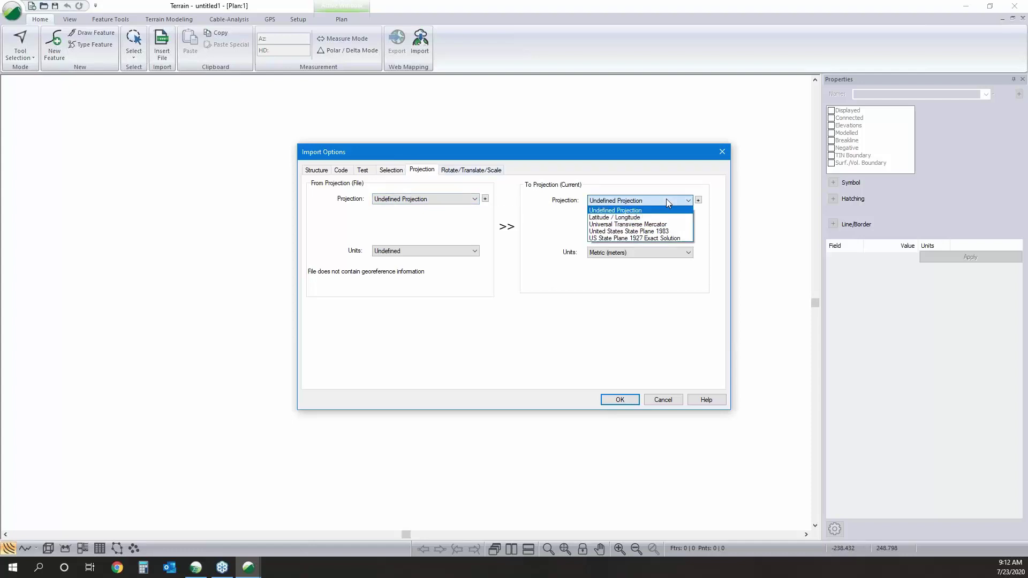
left_click(651, 225)
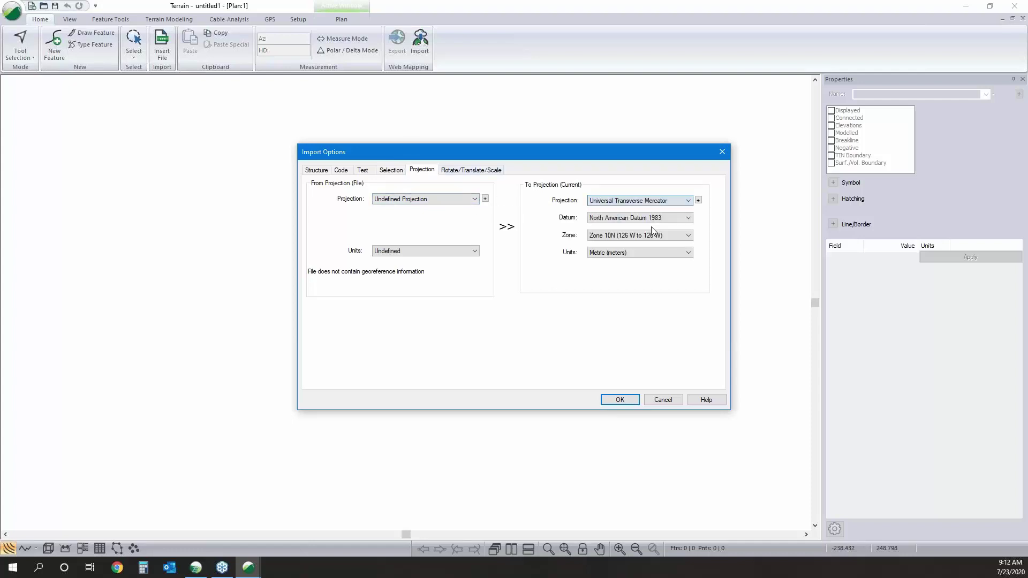
left_click(643, 238)
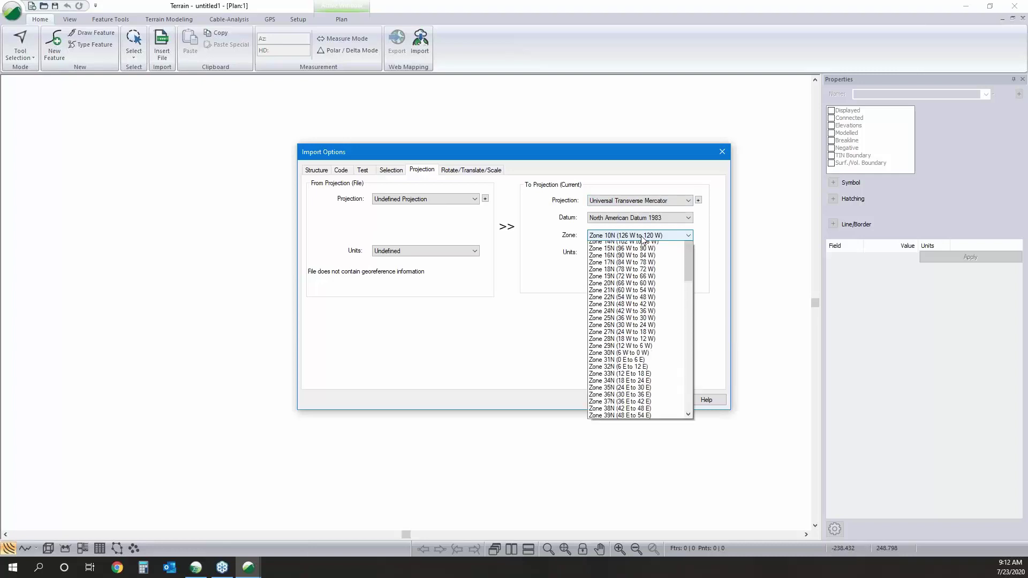
left_click(640, 283)
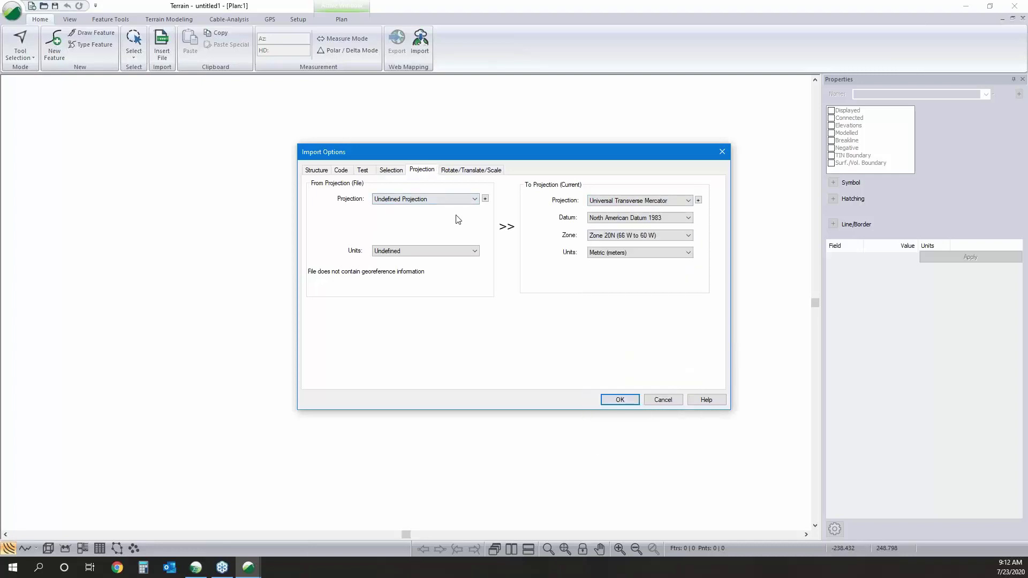
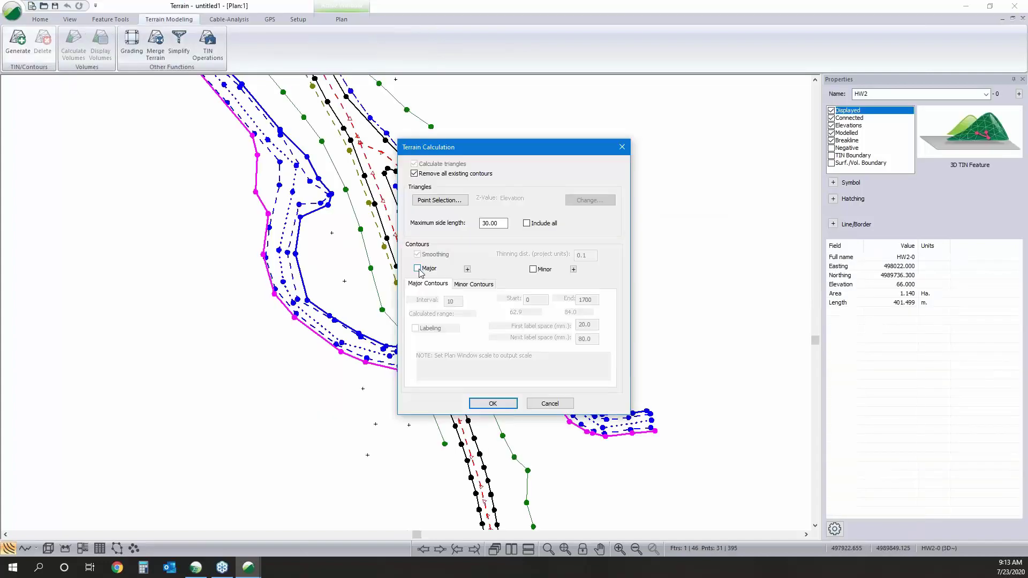
- Generate the survey TIN with a 30.00 maximum side length and no major contours, and inspect the surface in 3D
left_click(419, 269)
left_click(419, 268)
left_click(493, 405)
left_click(47, 549)
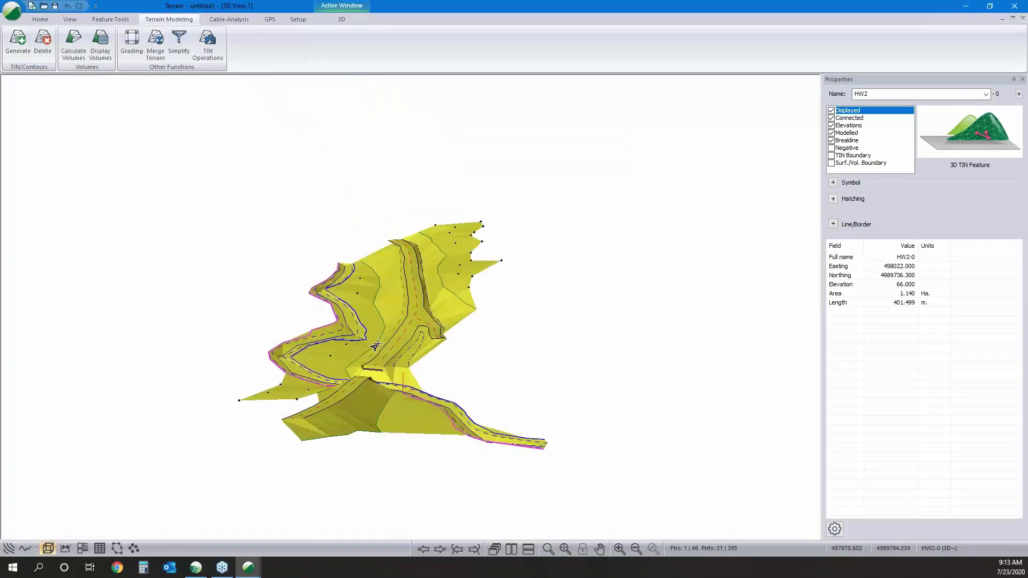
left_click_drag(381, 347, 397, 329)
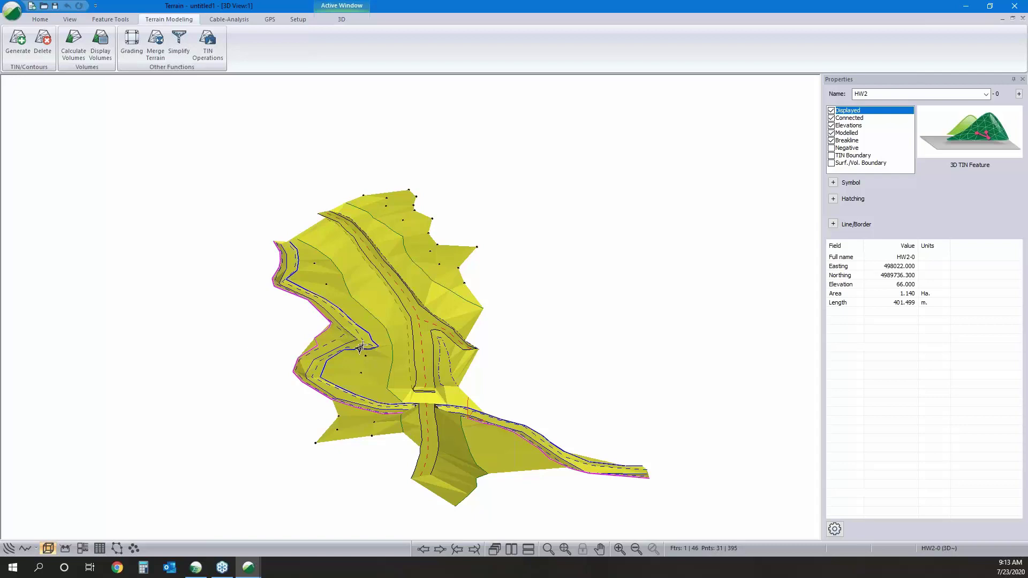
left_click_drag(480, 352, 432, 340)
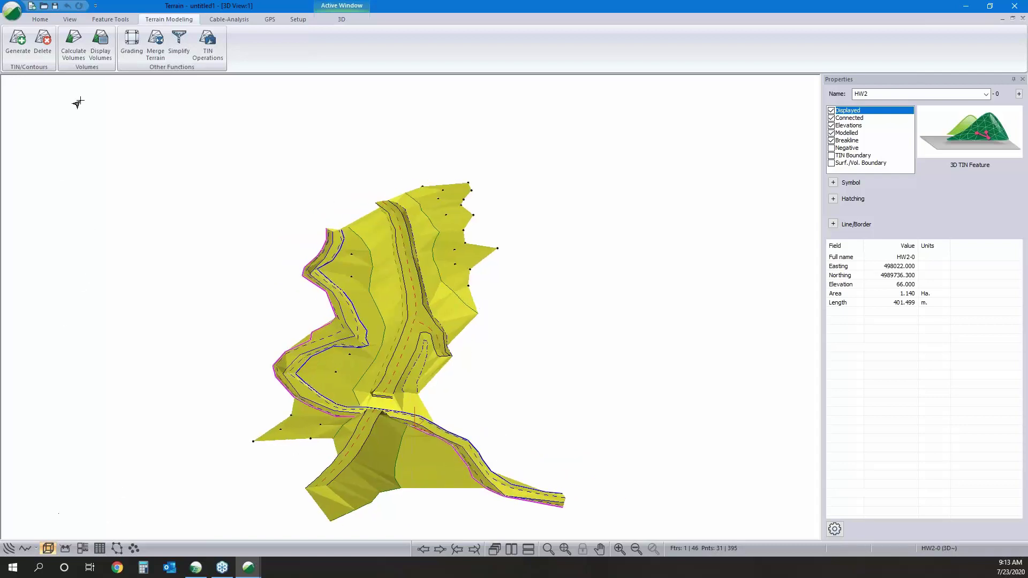
- Return to the plan view and save the terrain model as TS in the Overview folder
left_click(47, 21)
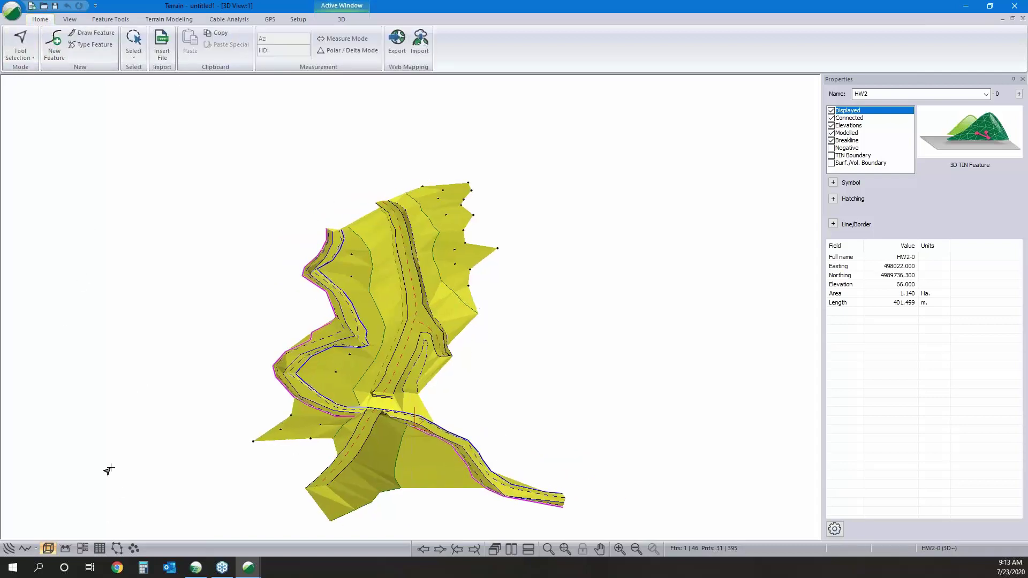
left_click(8, 549)
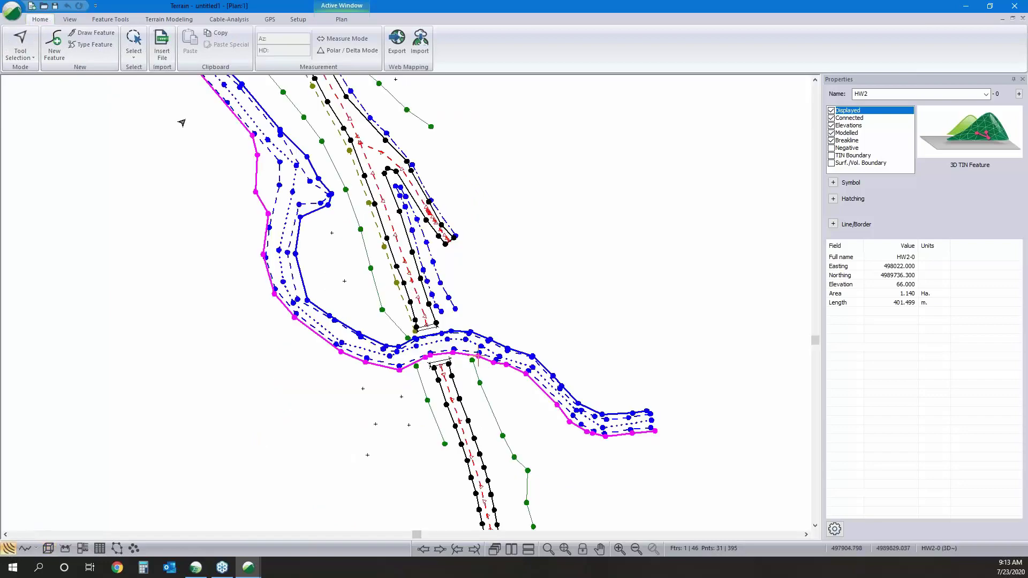
left_click(12, 11)
left_click(53, 106)
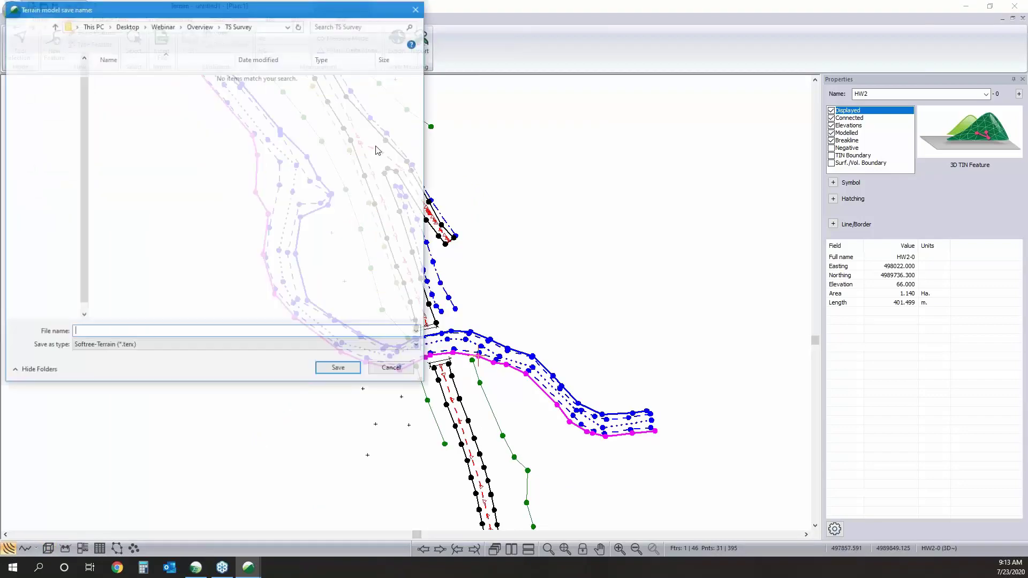
type("TS")
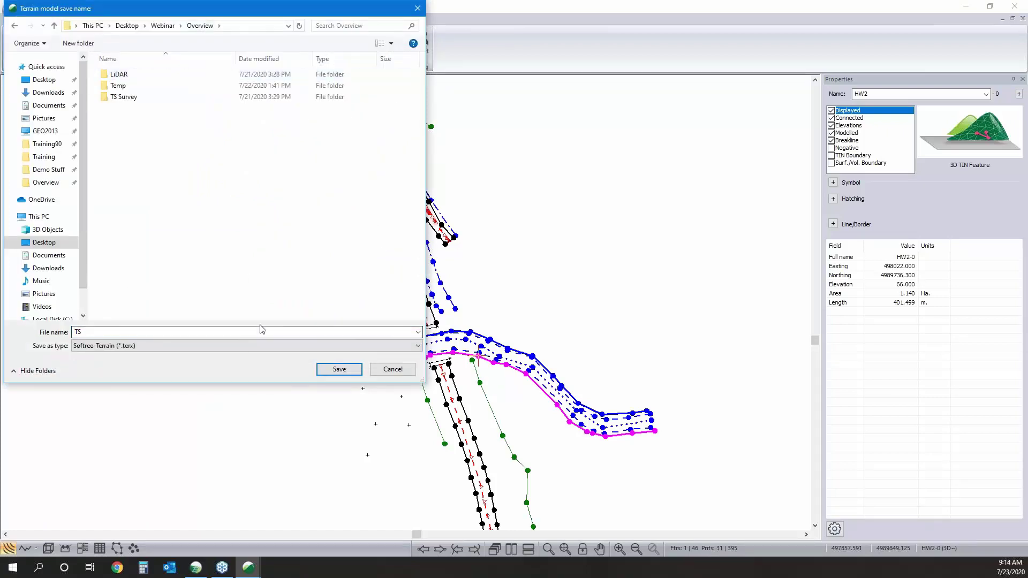
left_click(338, 369)
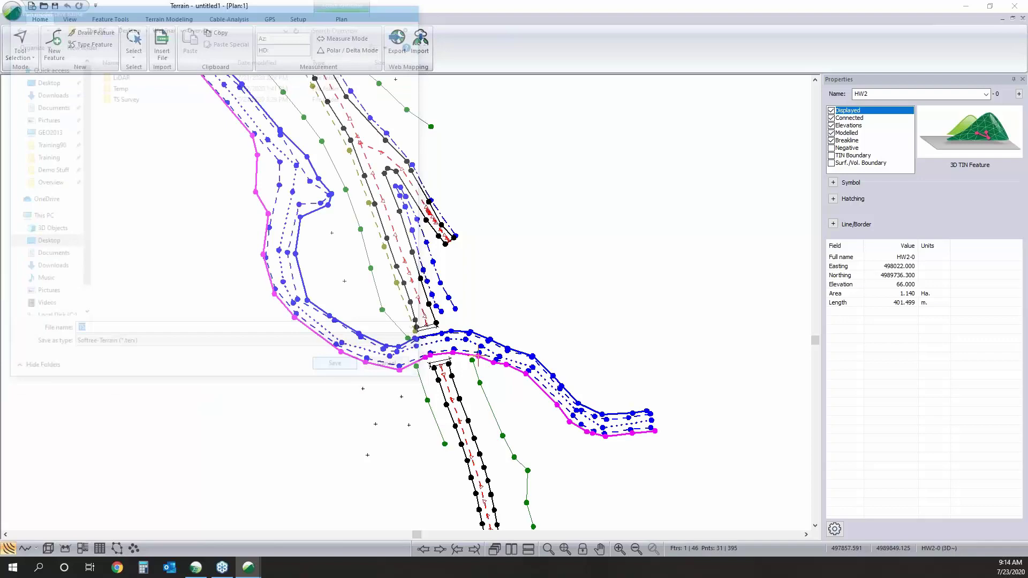
- Examine the R3 road edge and CL3 centreline features south of the river crossing in plan
scroll(416, 329, "down", 3)
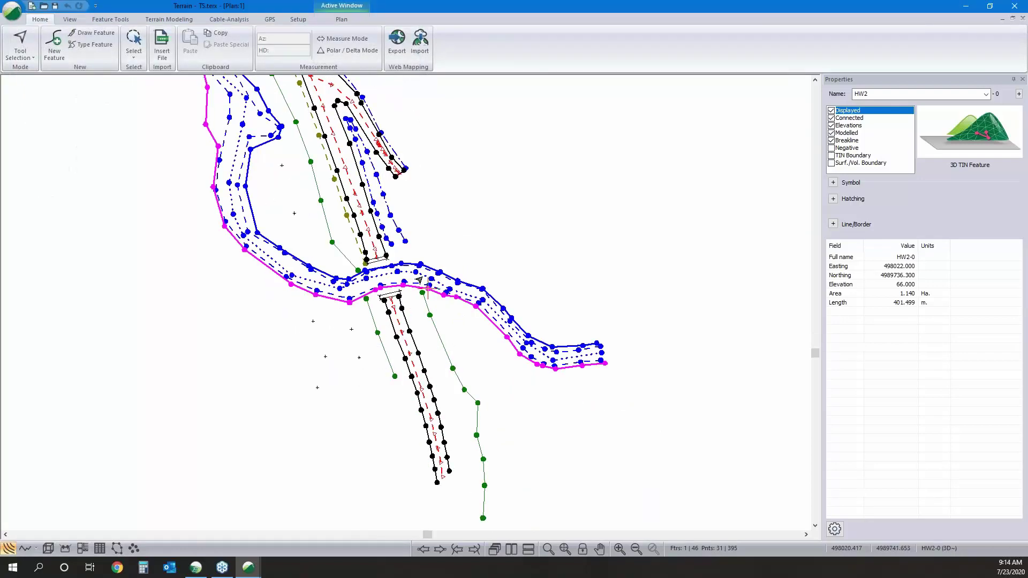
left_click(419, 334)
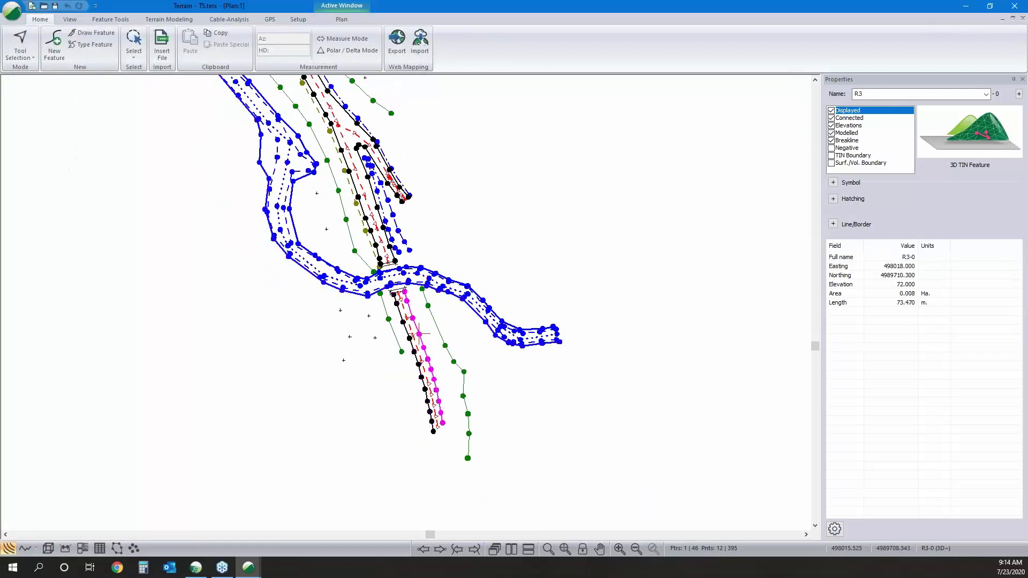
left_click(413, 340)
middle_click_drag(402, 288, 405, 302)
scroll(406, 301, "down", 3)
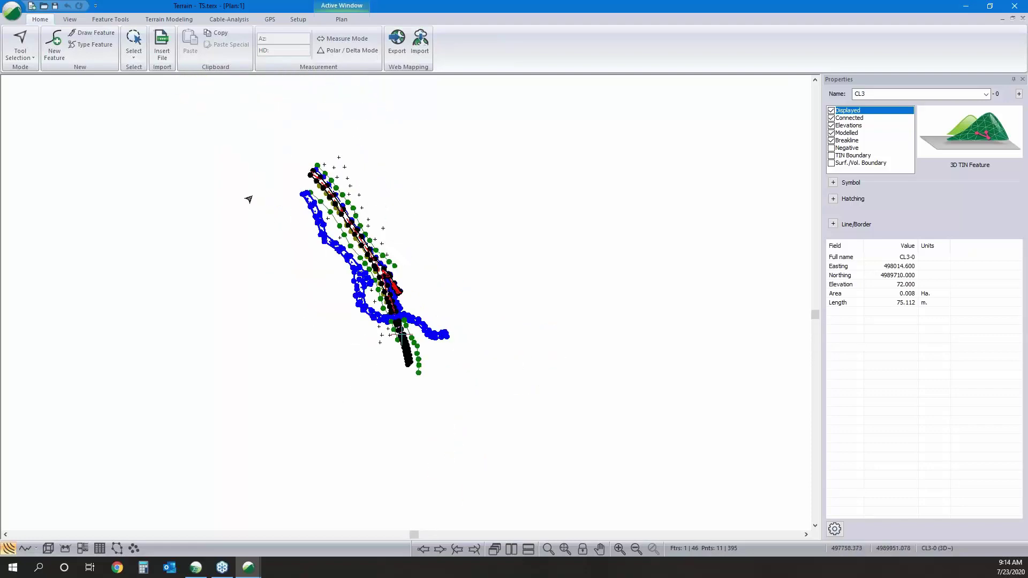
middle_click_drag(384, 217, 360, 214)
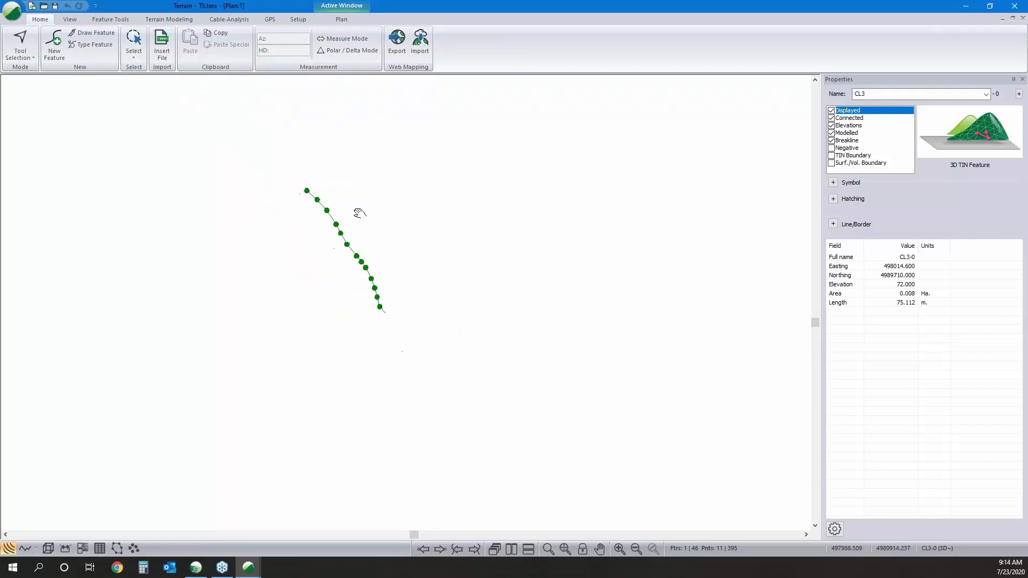
- Start a web map import around the survey site and set the map source to Bing satellite imagery
left_click(427, 38)
left_click(429, 37)
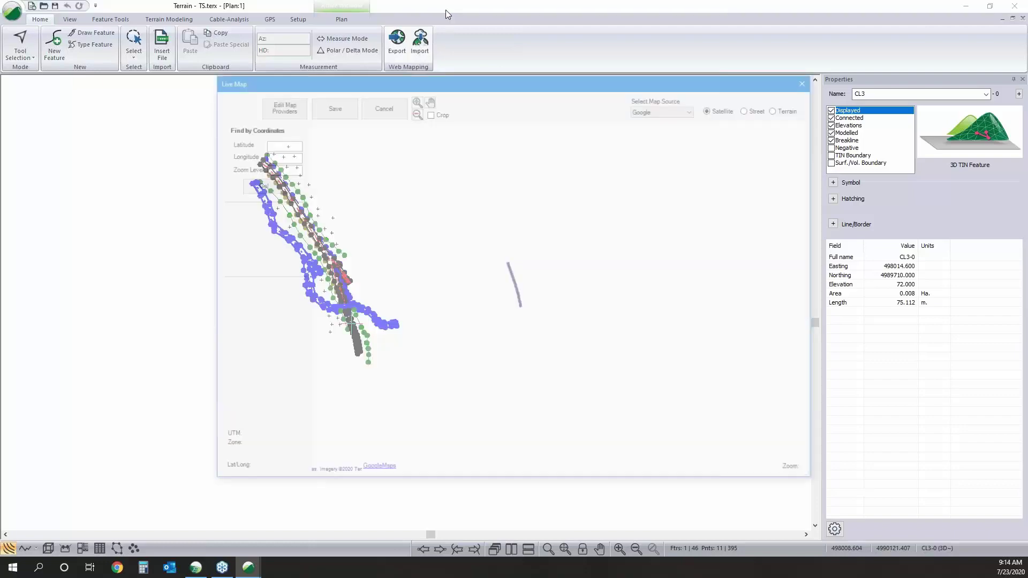
scroll(509, 281, "down", 3)
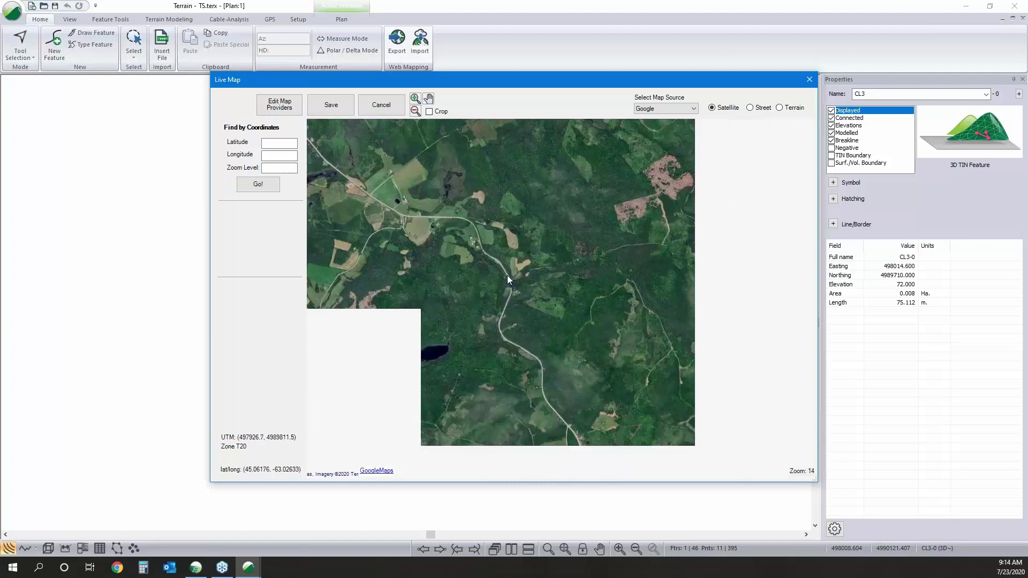
left_click_drag(530, 296, 453, 238)
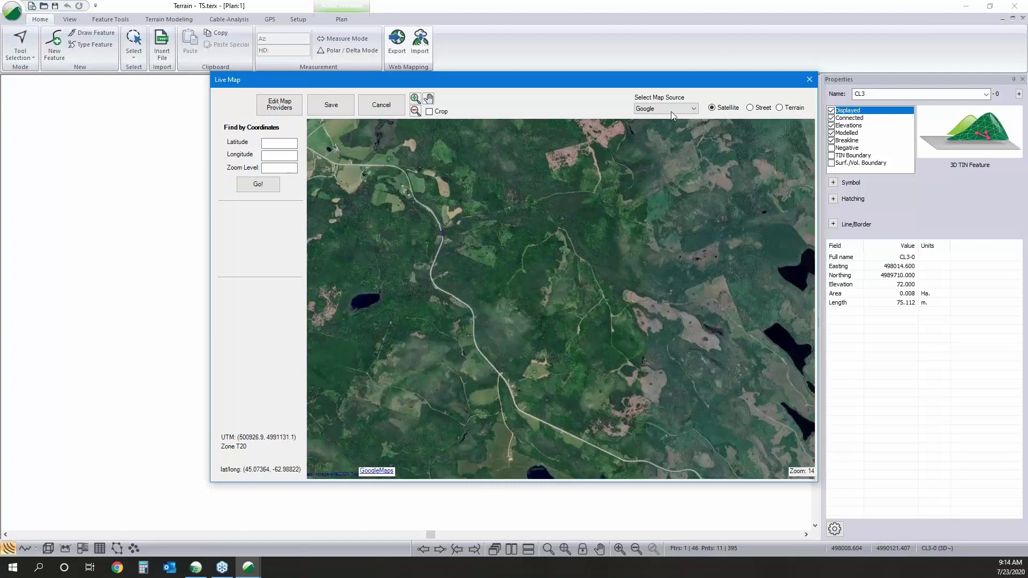
left_click(670, 110)
left_click(664, 127)
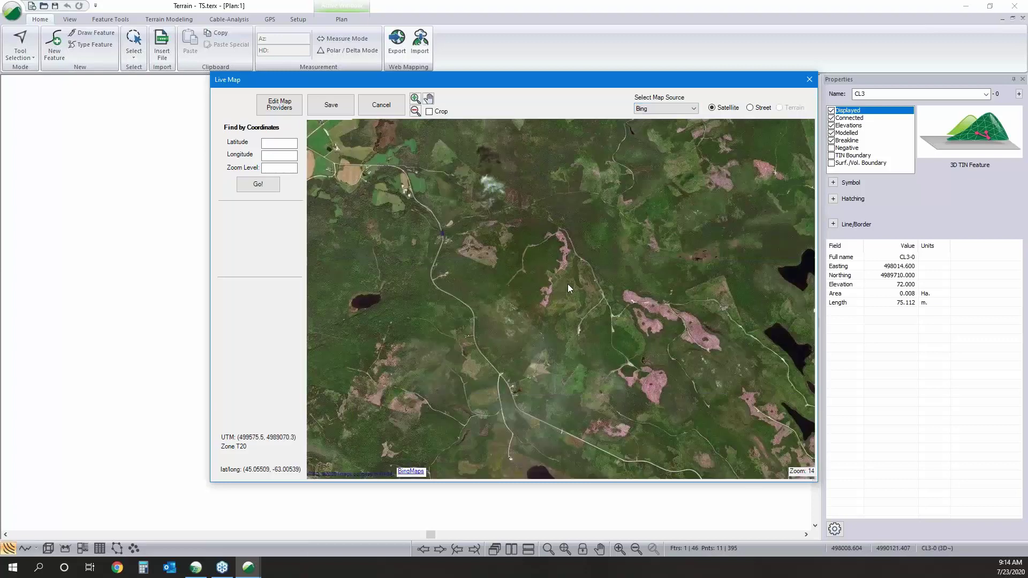
- Crop the map to a tall rectangle around the road alignment and start saving the image at zoom level 17
left_click(429, 112)
left_click_drag(422, 203, 542, 426)
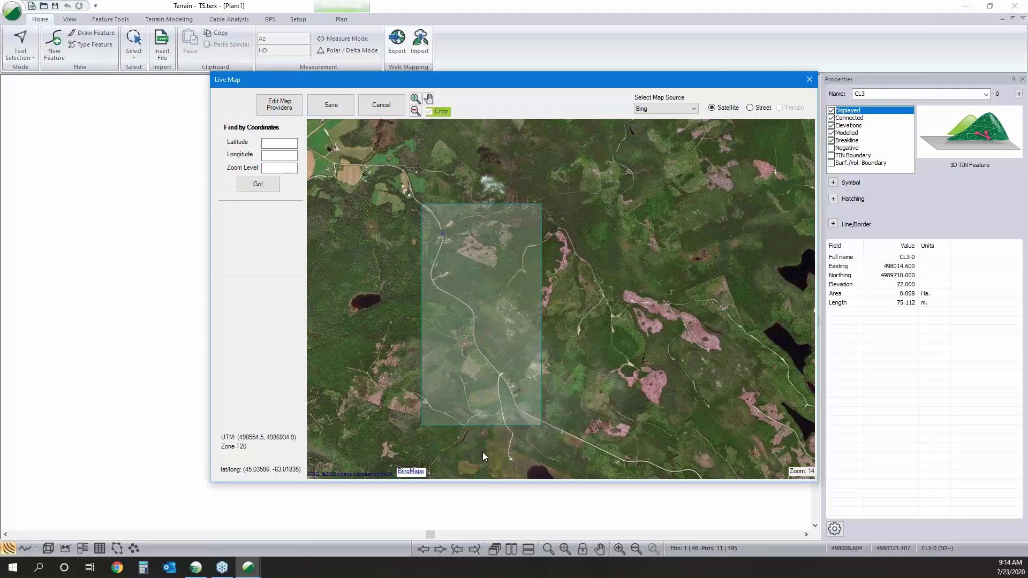
left_click(344, 108)
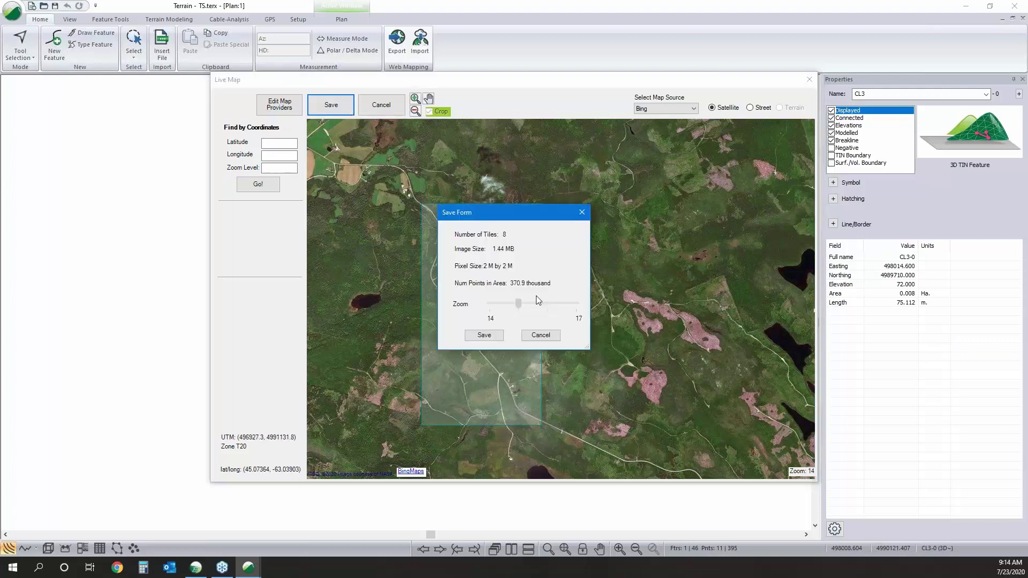
left_click(484, 335)
left_click(483, 335)
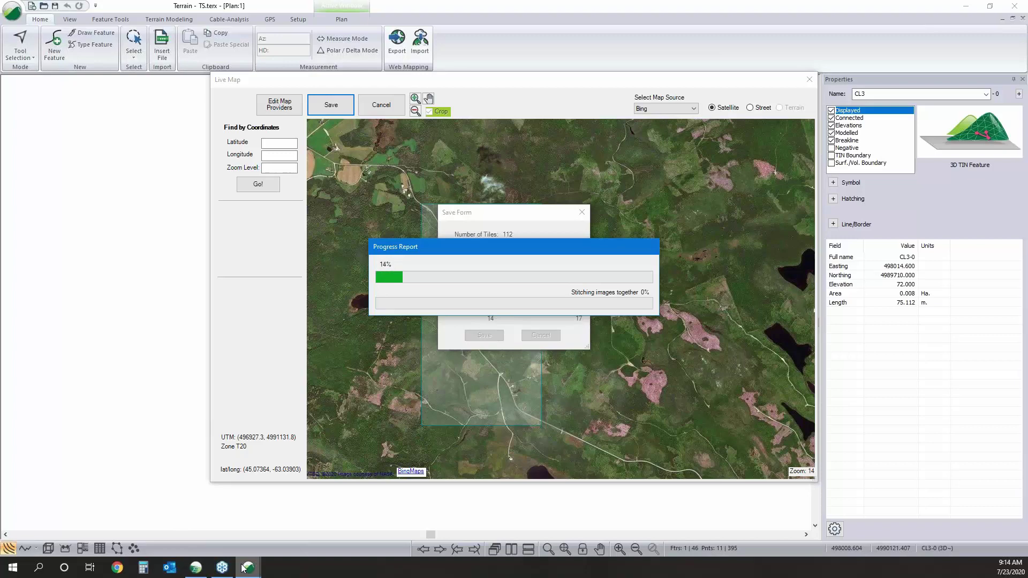
- Switch to the untitled1 terrain window with the LiDAR DEM and clear its feature selection
mouse_move(244, 567)
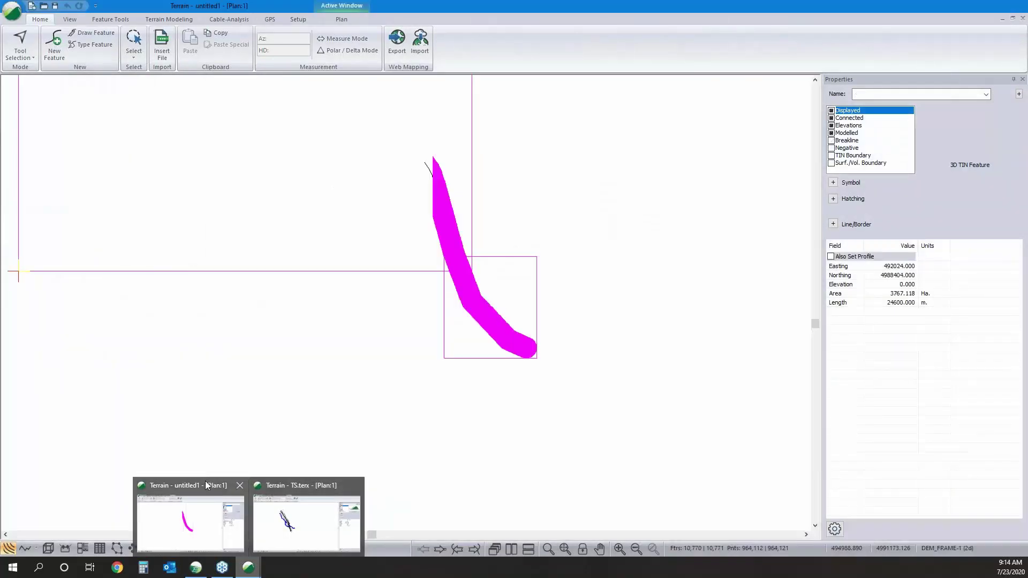
left_click(205, 481)
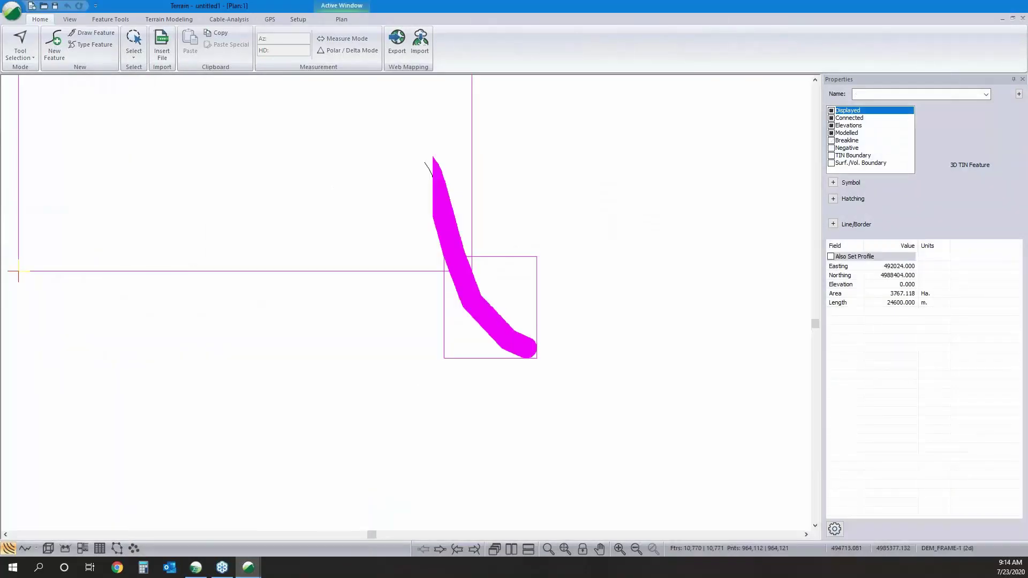
left_click(520, 129)
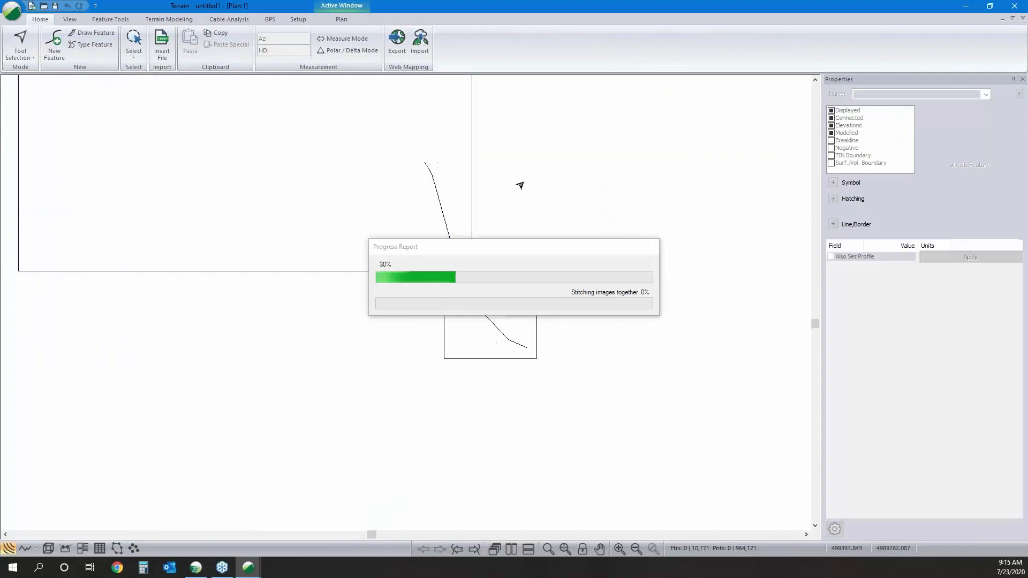
middle_click_drag(523, 190, 348, 198)
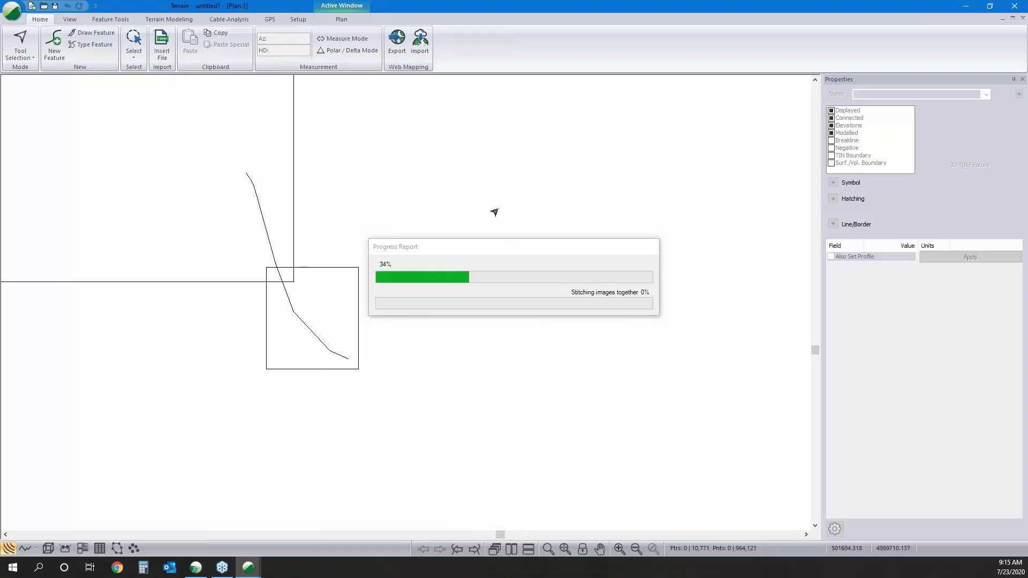
left_click_drag(559, 248, 757, 265)
left_click(247, 568)
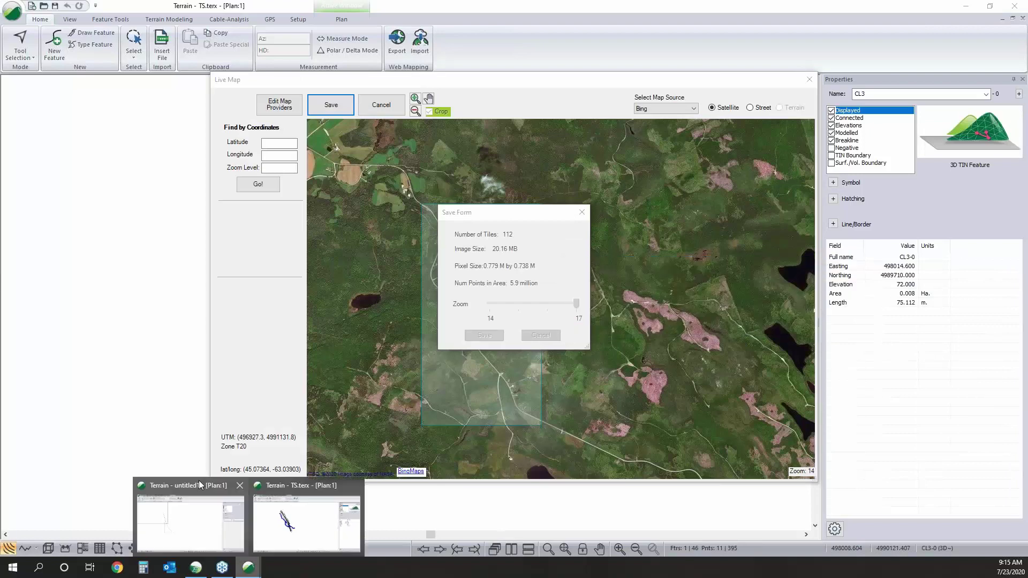
left_click(200, 489)
middle_click_drag(307, 295, 347, 317)
left_click(320, 282)
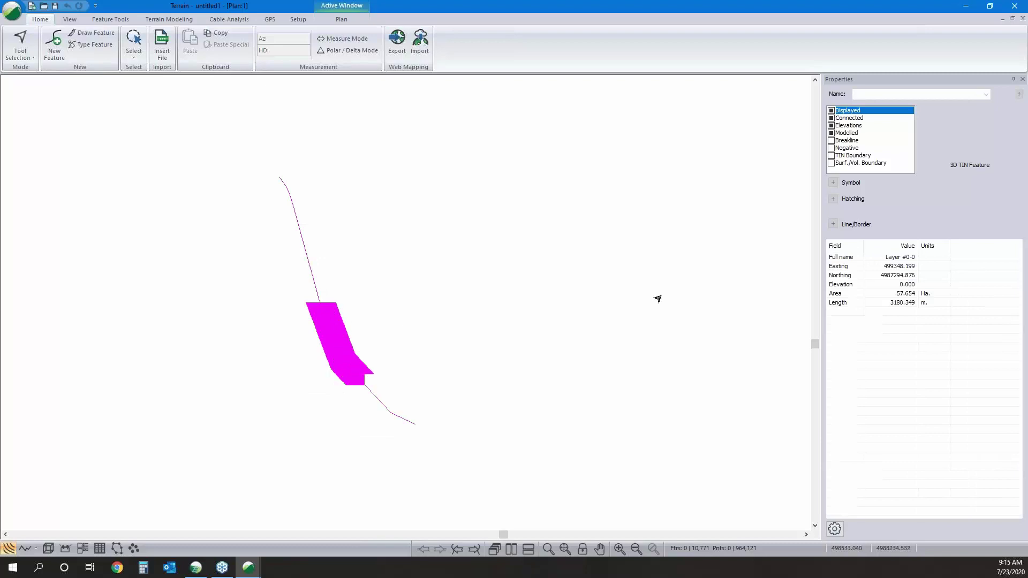
left_click(700, 256)
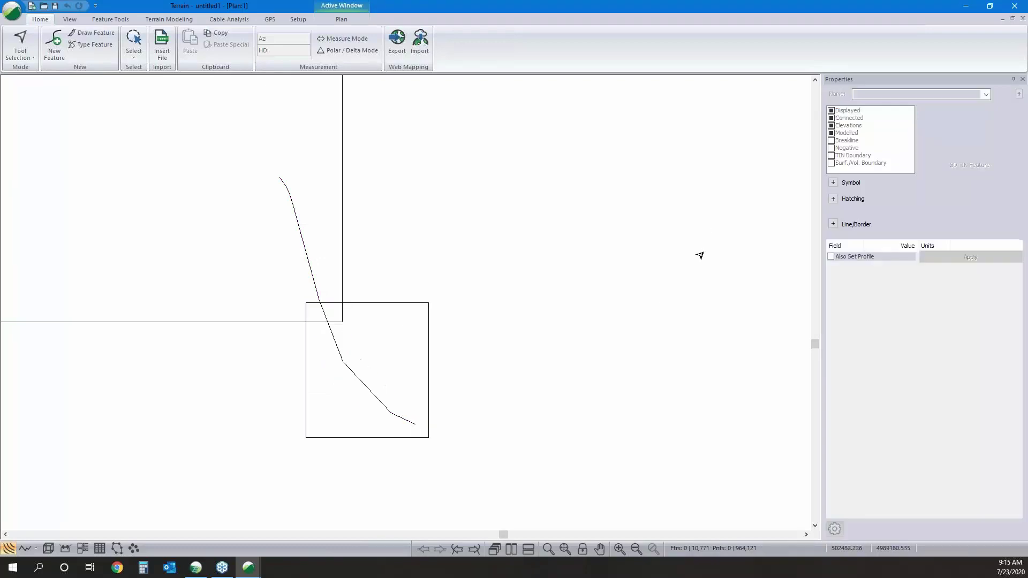
- Delete the larger DEM frame rectangle northwest of the alignment and clear the remaining selection
middle_click_drag(393, 264, 468, 271)
middle_click_drag(404, 217, 443, 271)
scroll(433, 270, "down", 3)
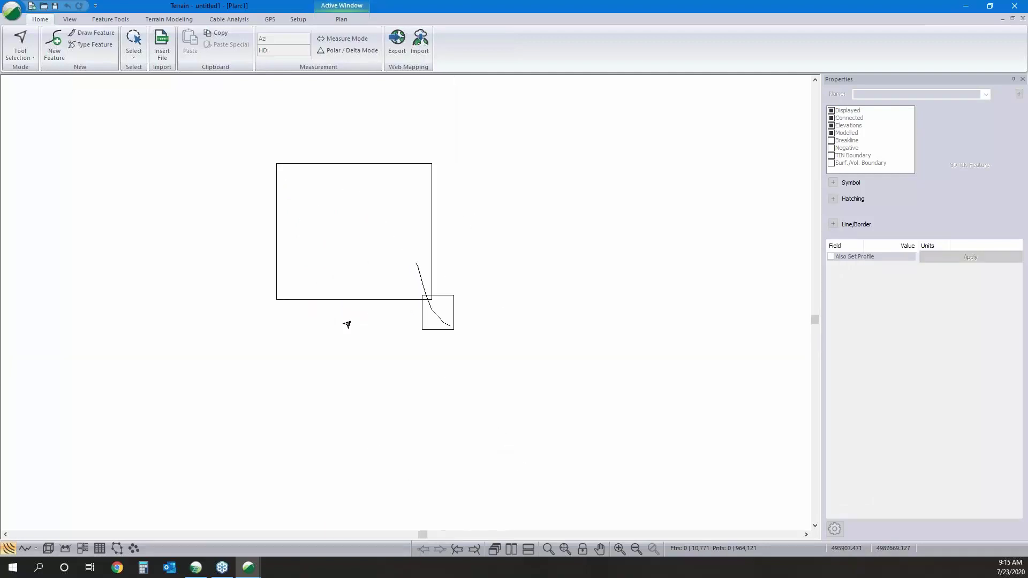
left_click(294, 163)
key("Delete")
key("ctrl+a")
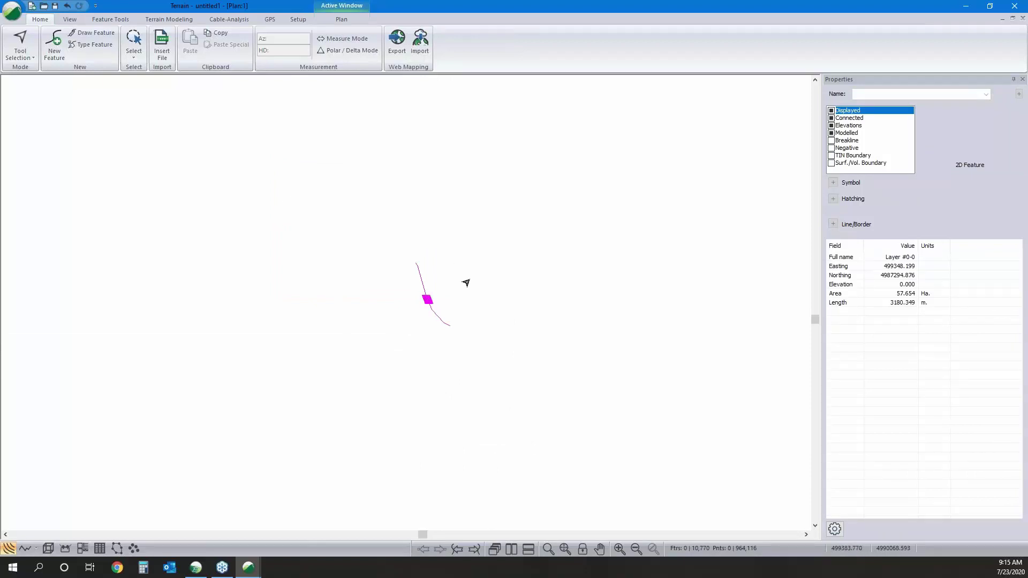
middle_click_drag(447, 288, 384, 226)
scroll(415, 278, "up", 1)
left_click(281, 337)
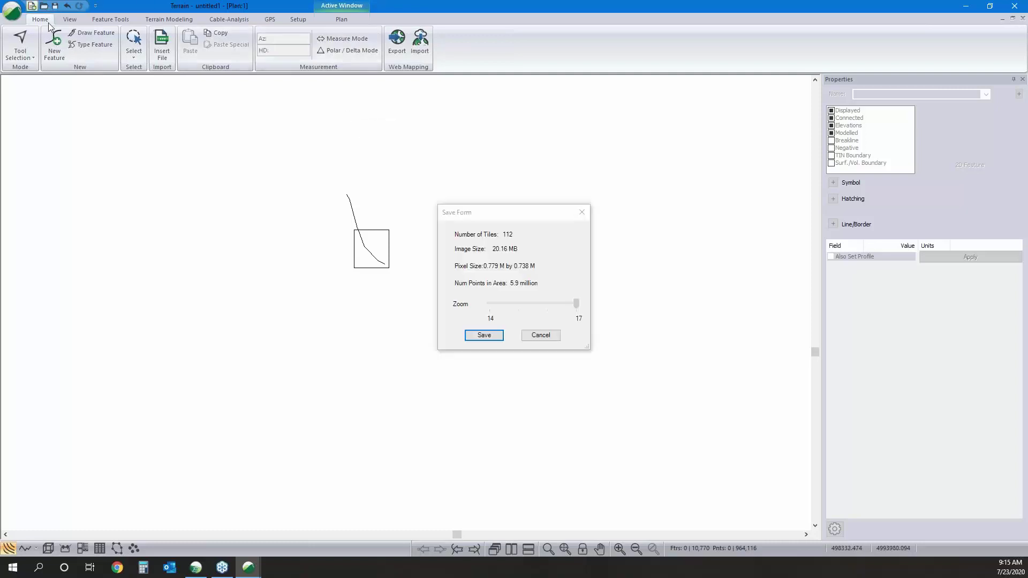
- Save the untitled LiDAR terrain model as Topo in the Overview folder
key("Return")
left_click(12, 10)
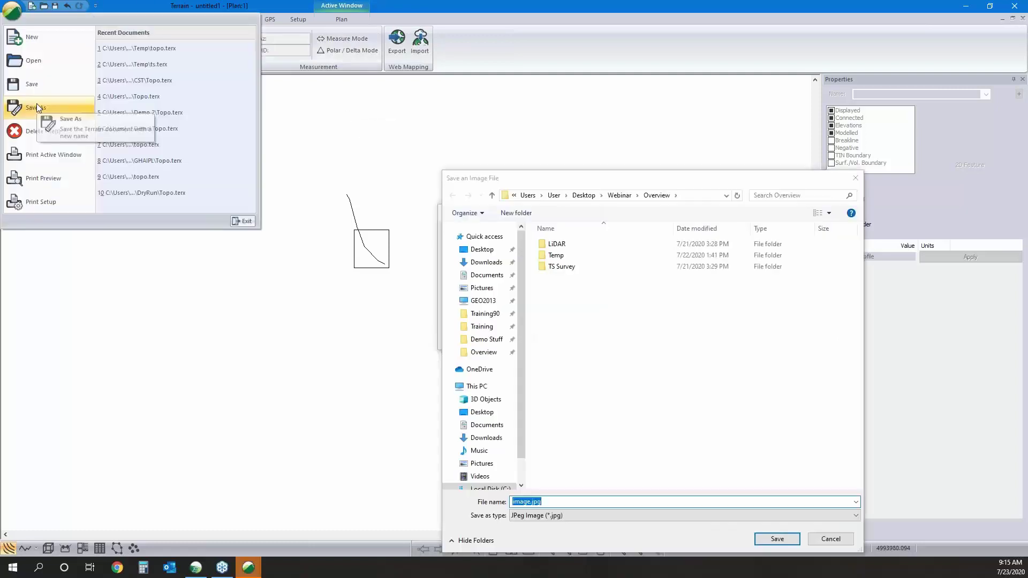
left_click(37, 104)
type("Topo")
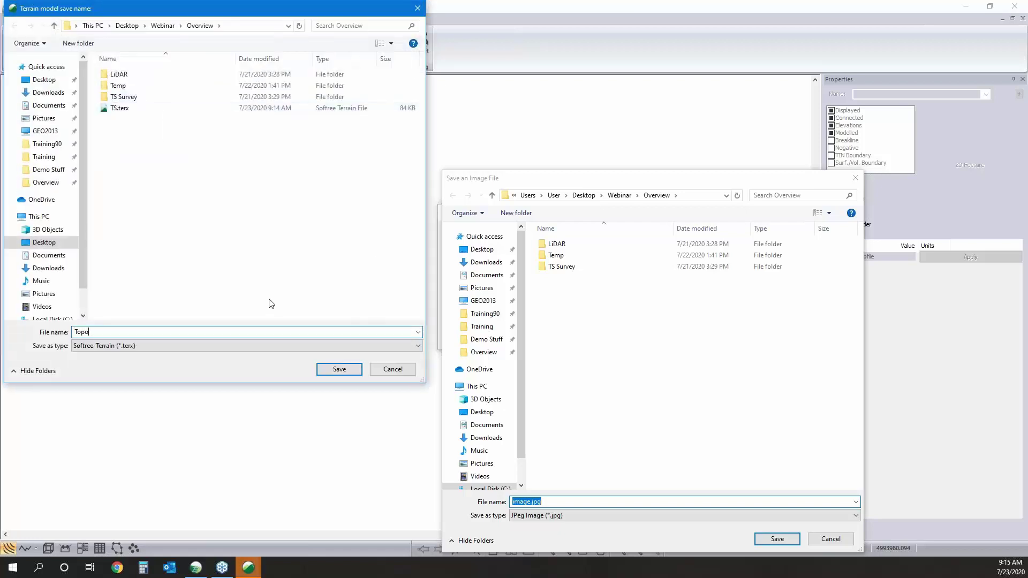
left_click(339, 369)
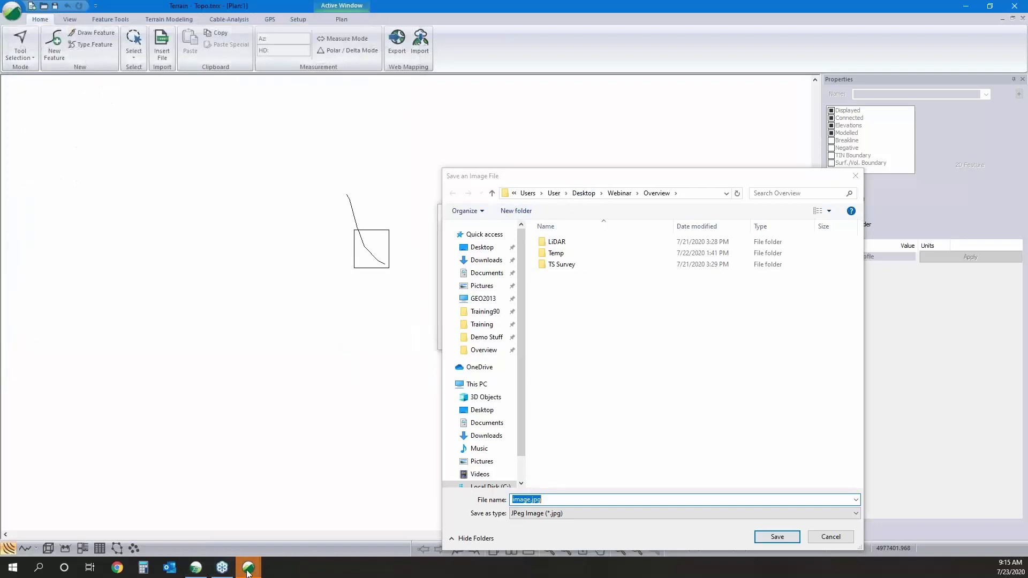
- Switch to the TS terrain window and save the cropped satellite map as image.jpg in the Overview folder
mouse_move(255, 569)
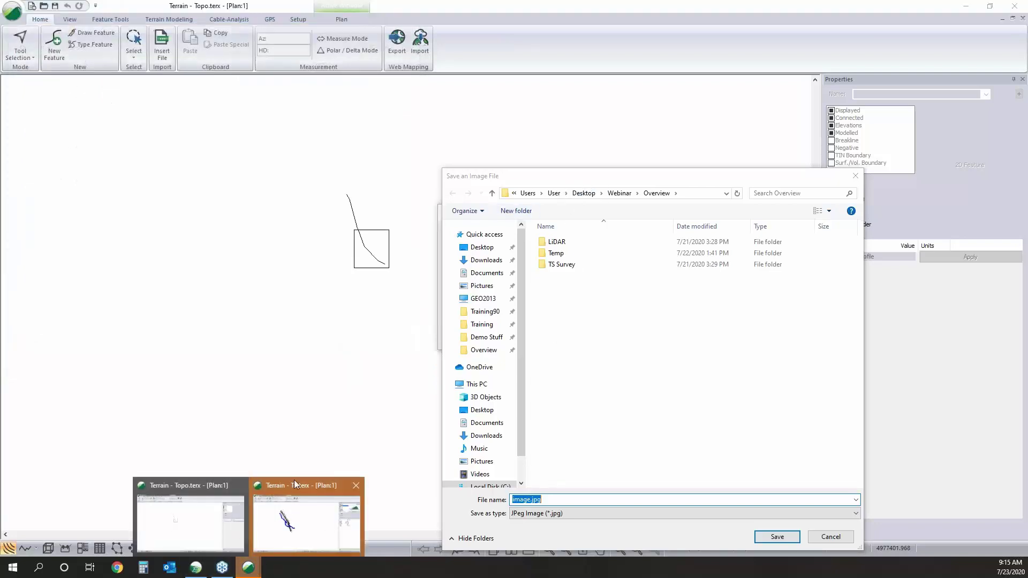
mouse_move(294, 483)
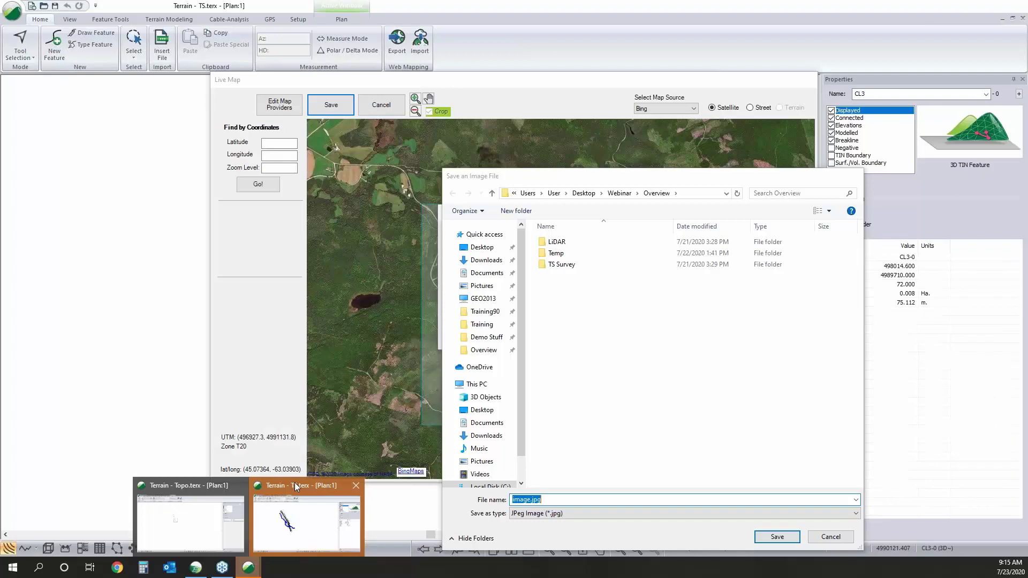
left_click(295, 483)
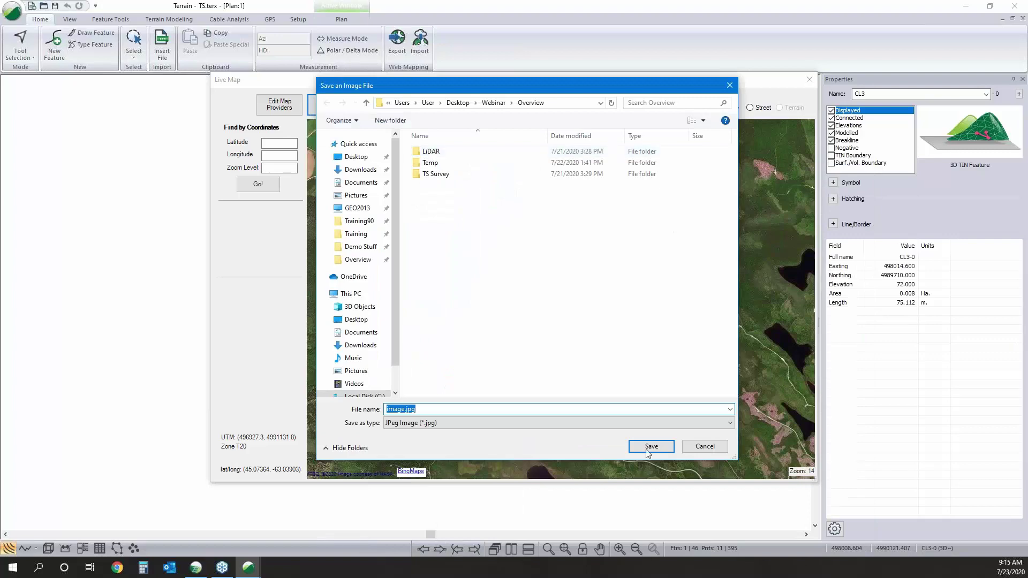
left_click(648, 449)
key("Return")
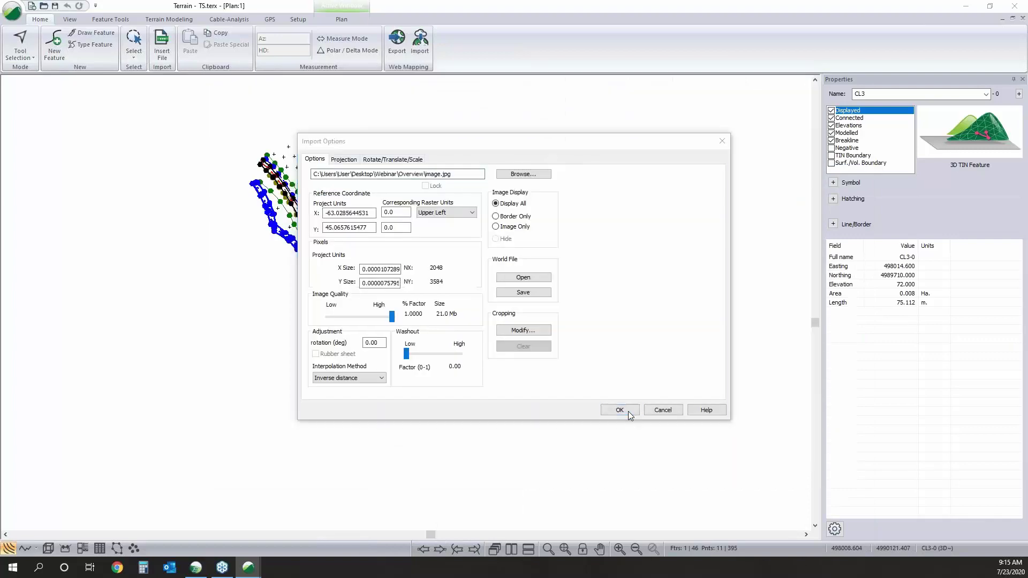
- Import image.jpg with the given options, transform it from Latitude/Longitude to UTM NAD 1983 Zone 20N, and clear the feature selection
left_click(620, 410)
left_click(462, 303)
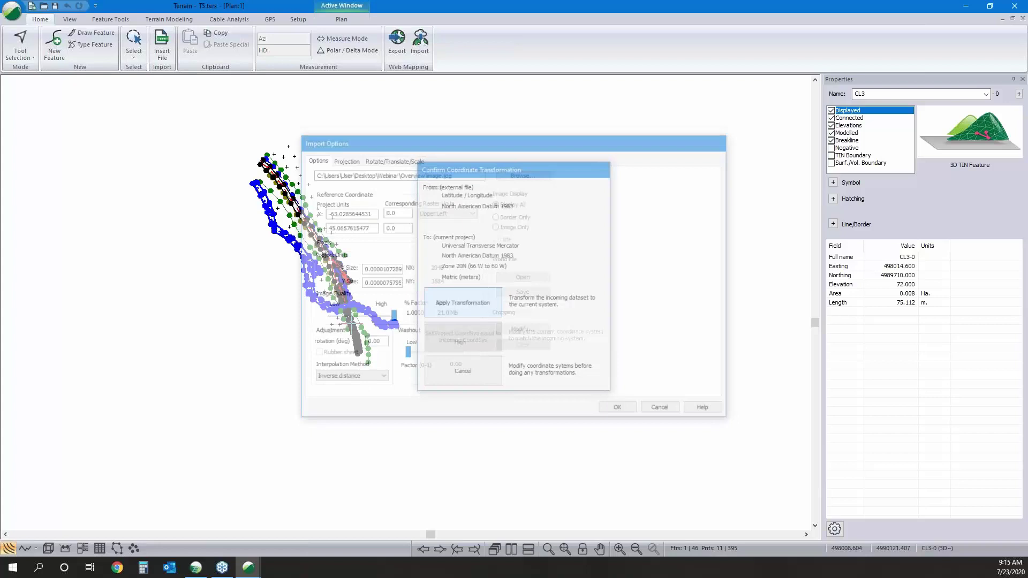
left_click(534, 316)
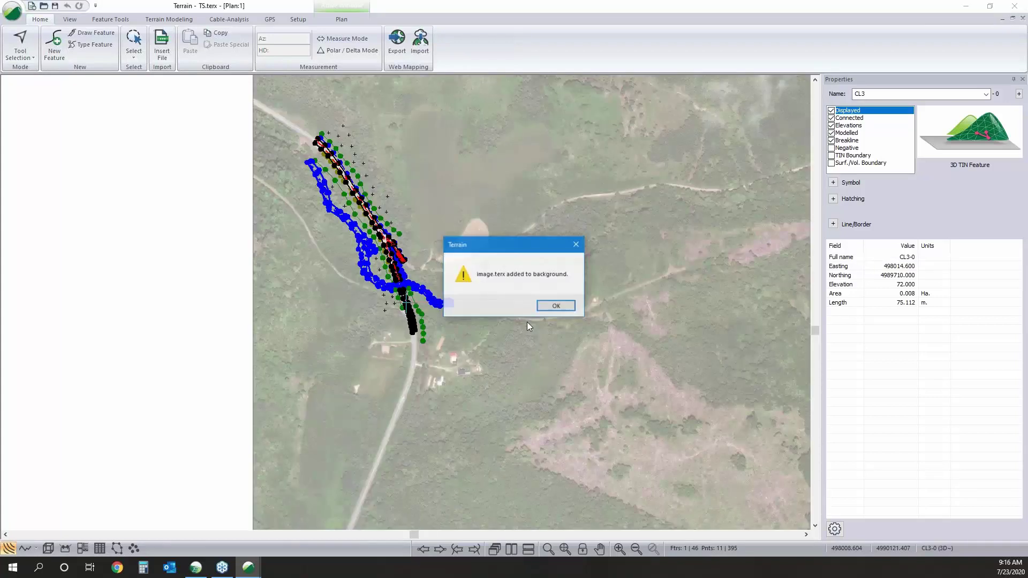
left_click(556, 305)
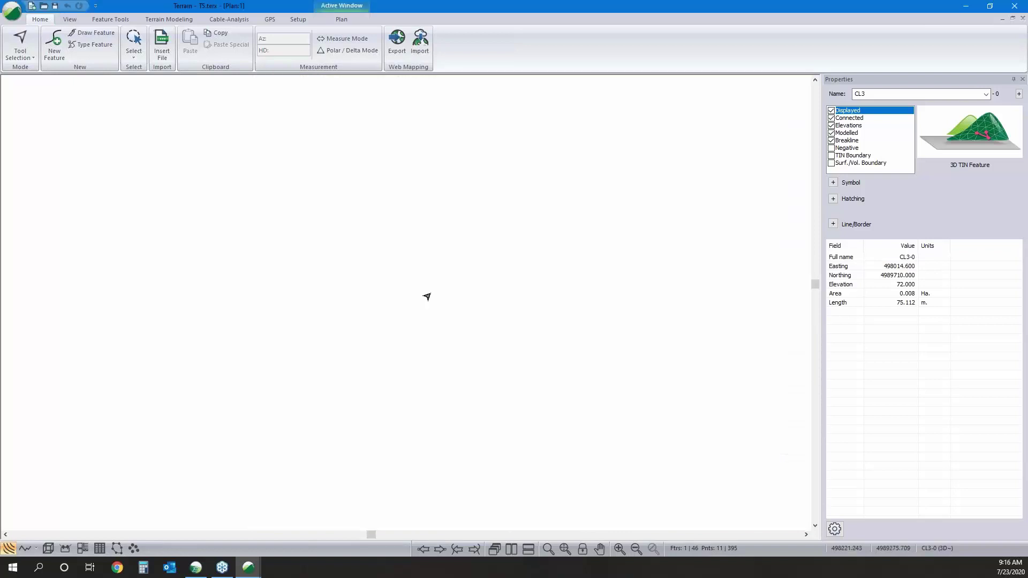
left_click(540, 230)
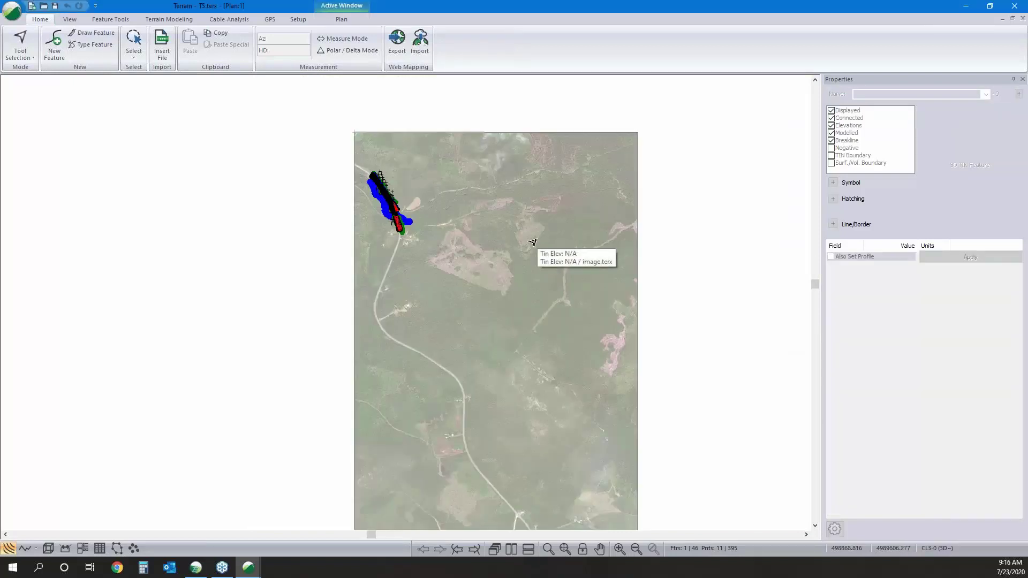
- Examine the background display properties of image.terx, including its washout percentage, and close the plan window options without changes
right_click(512, 235)
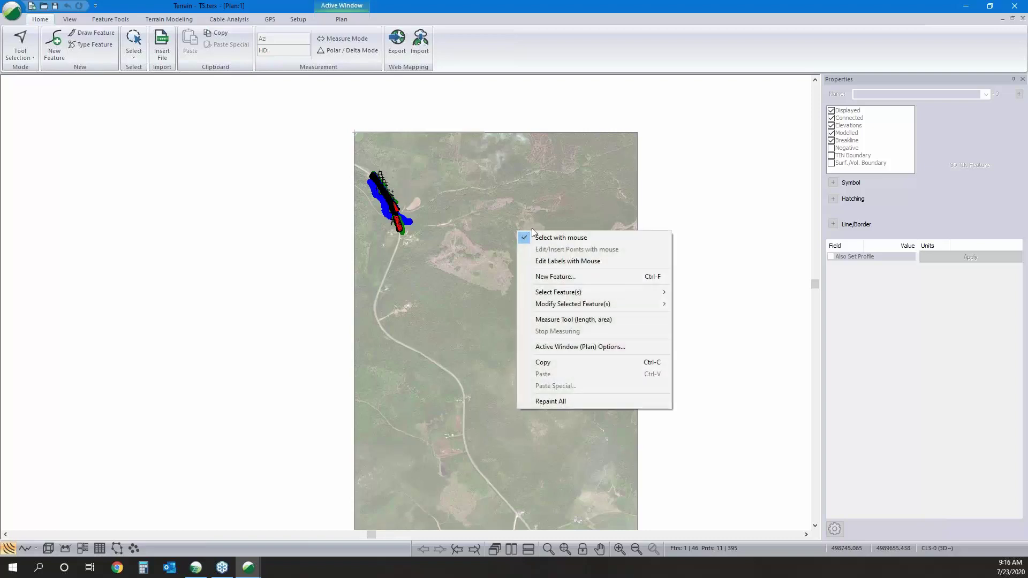
left_click(584, 347)
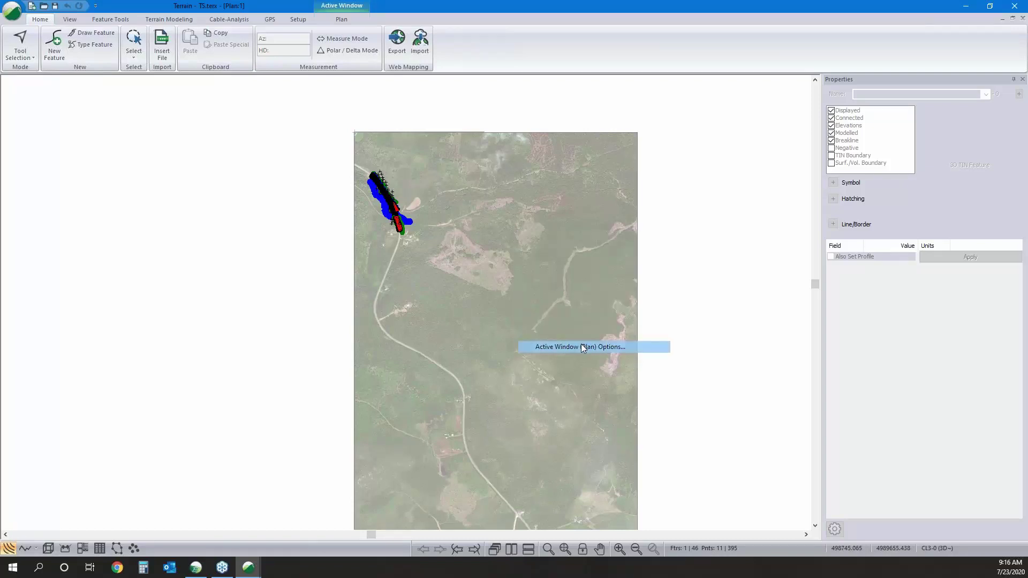
left_click(462, 212)
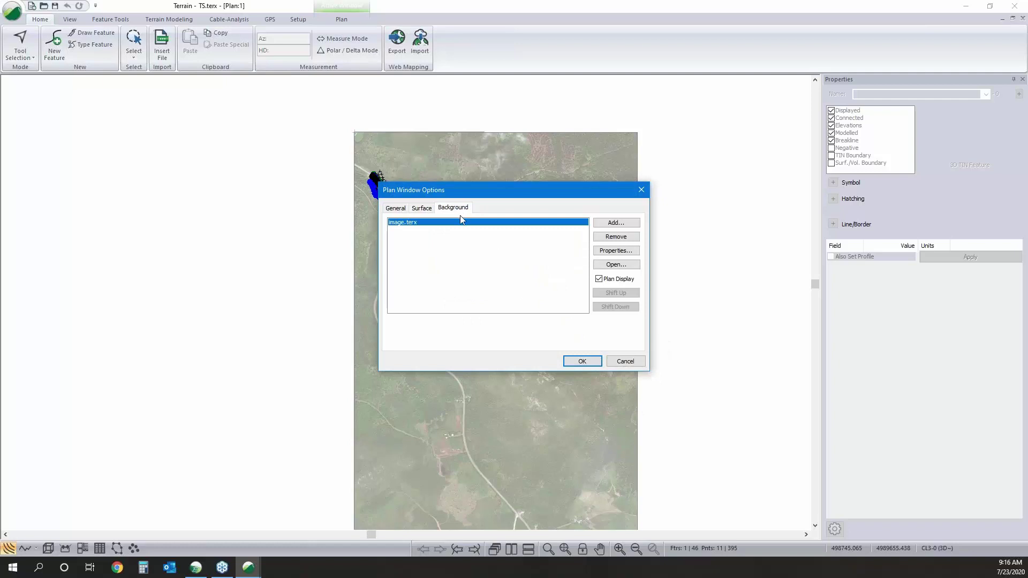
left_click(616, 250)
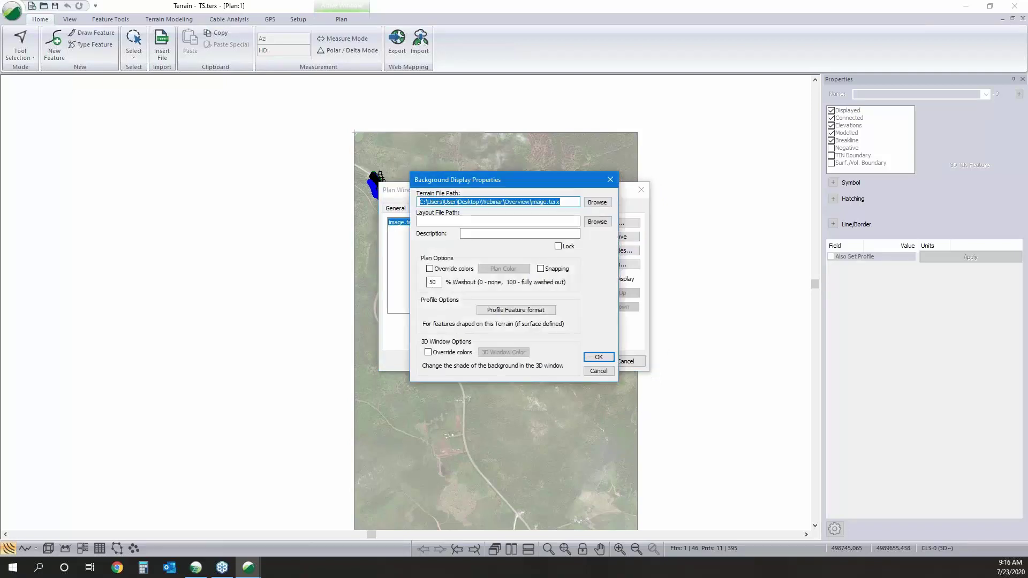
left_click(590, 371)
left_click(590, 371)
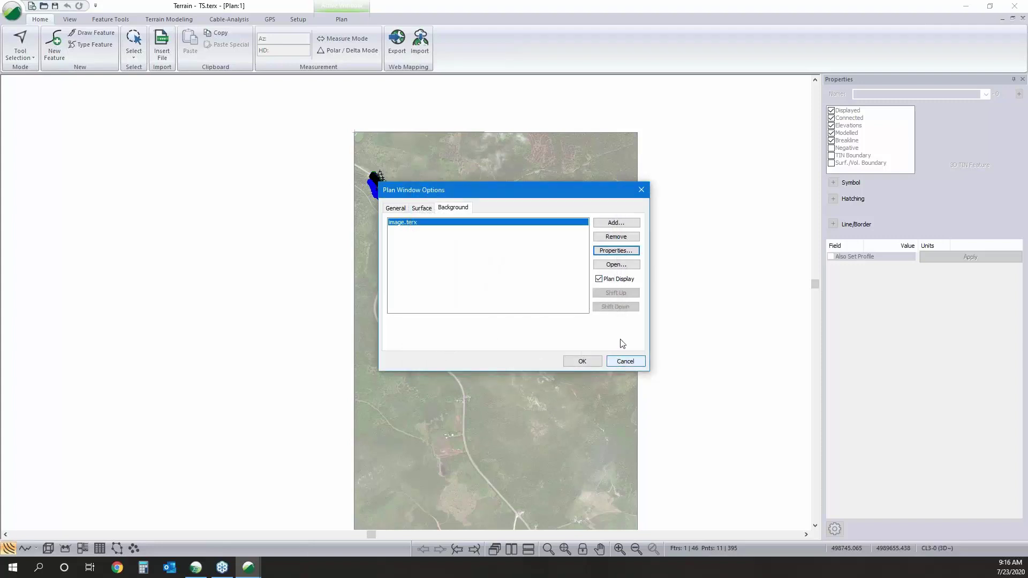
left_click(622, 362)
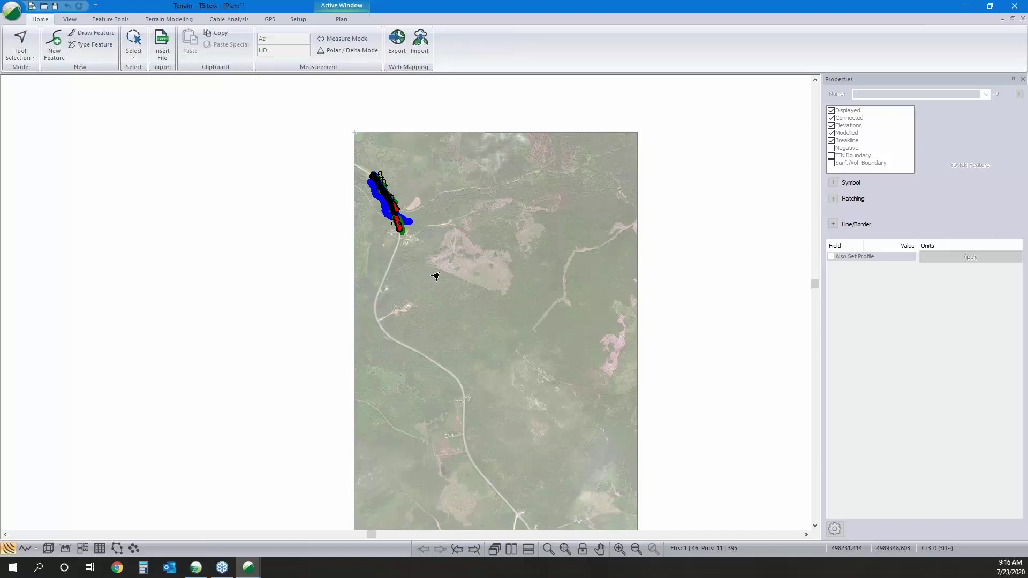
- Switch to the Topo terrain window and choose TS.terx as the source terrain file for a terrain merge
left_click(974, 5)
scroll(367, 245, "up", 5)
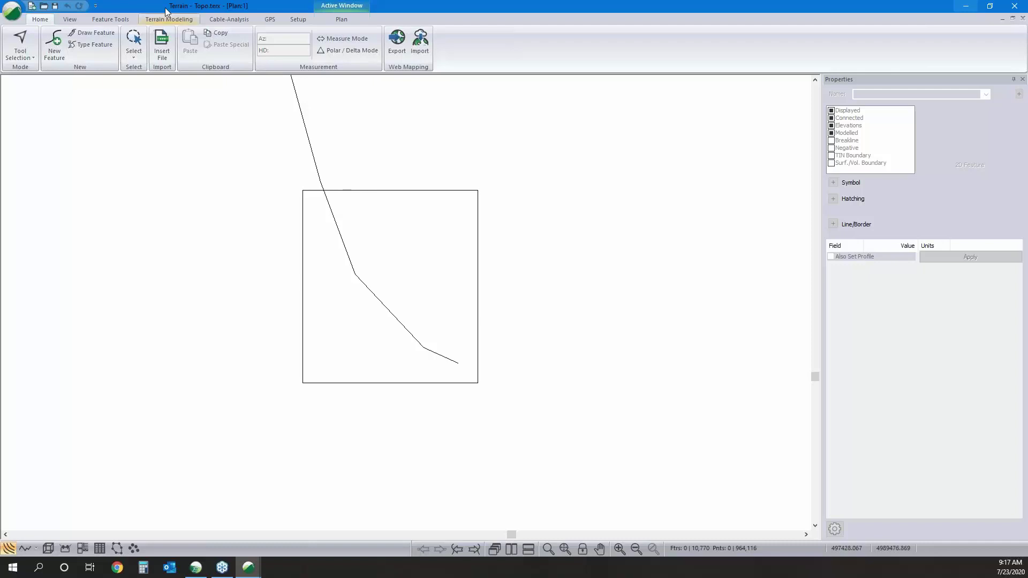
left_click(184, 20)
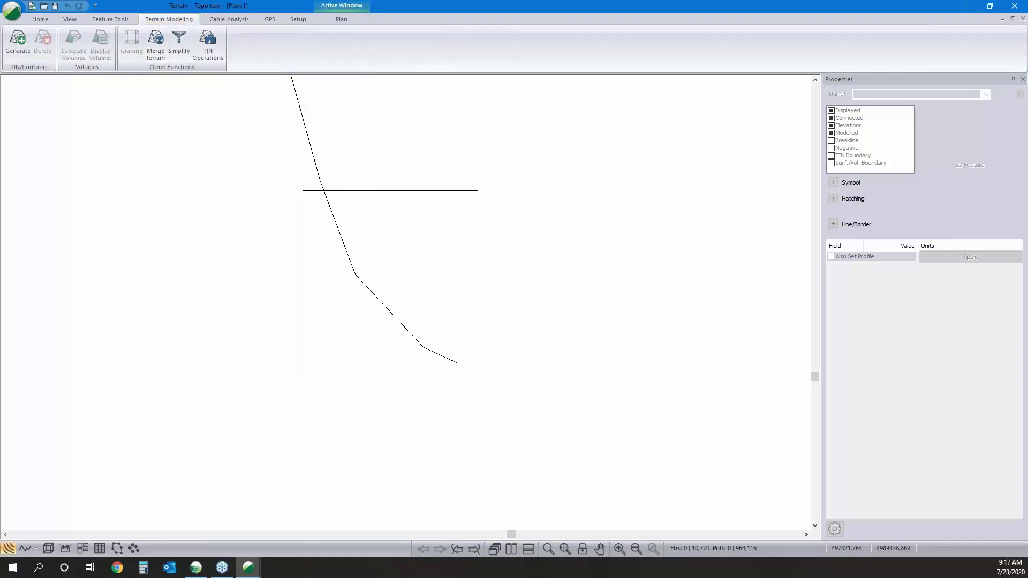
left_click(155, 52)
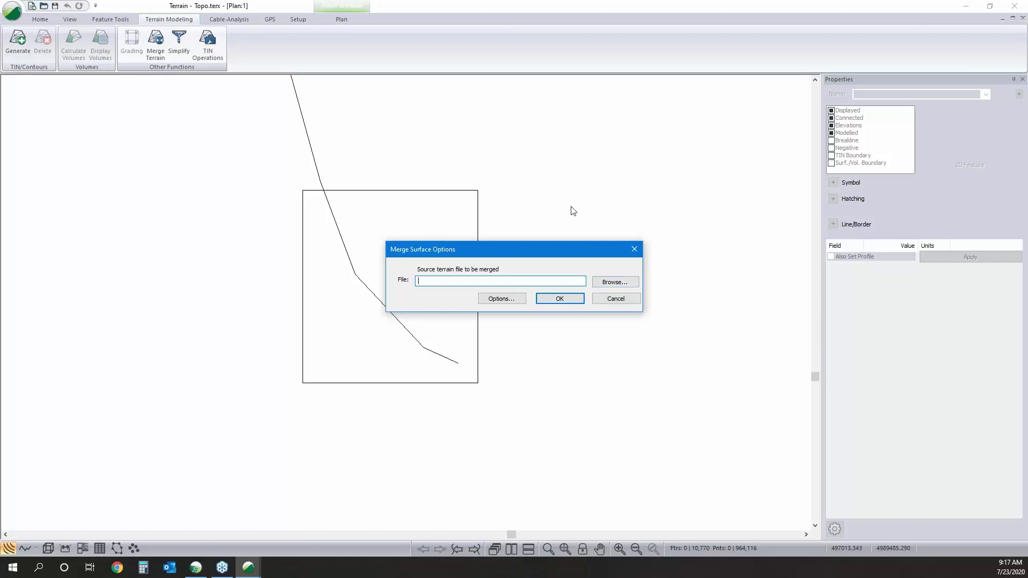
left_click(614, 281)
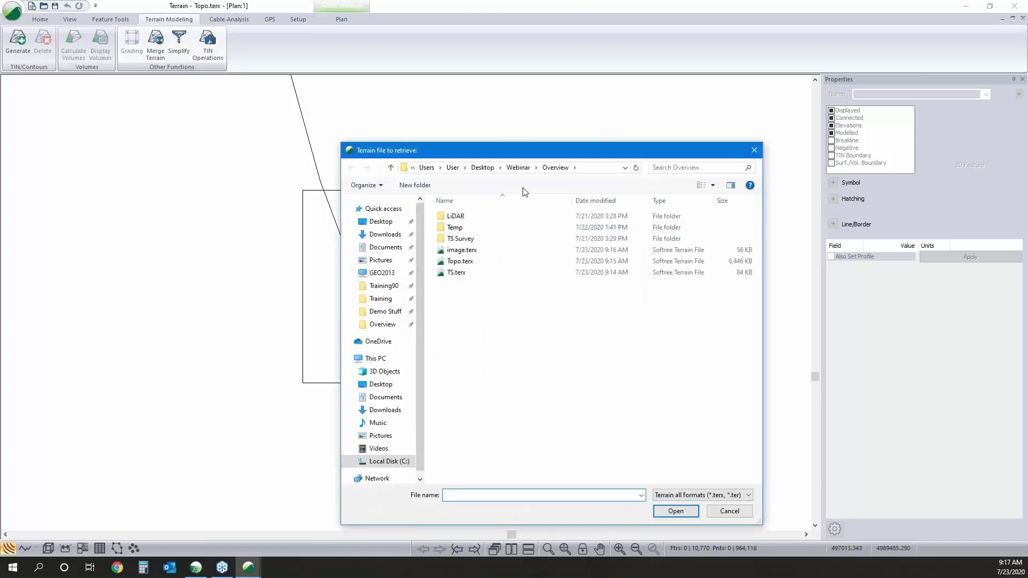
left_click(461, 272)
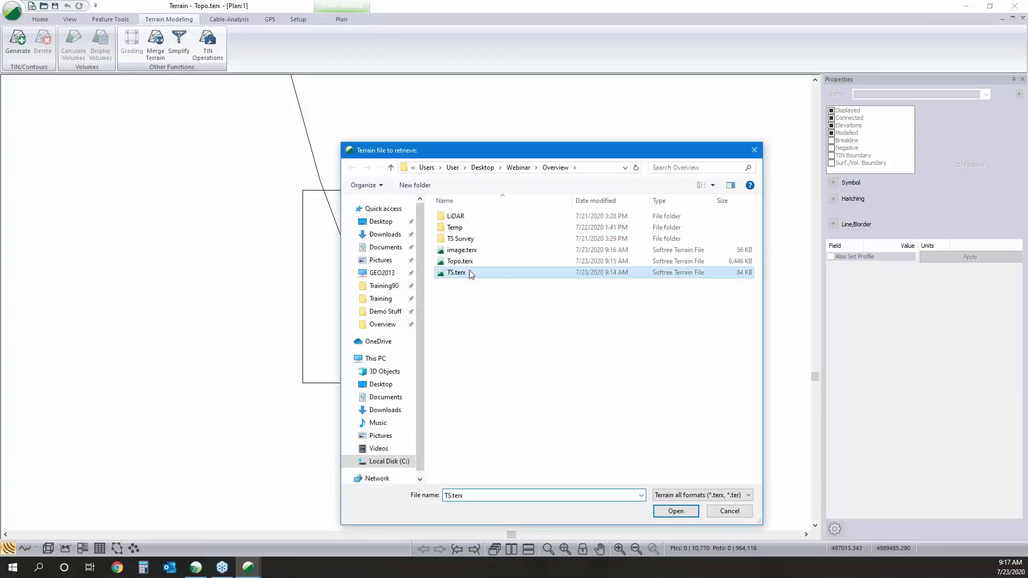
left_click(675, 512)
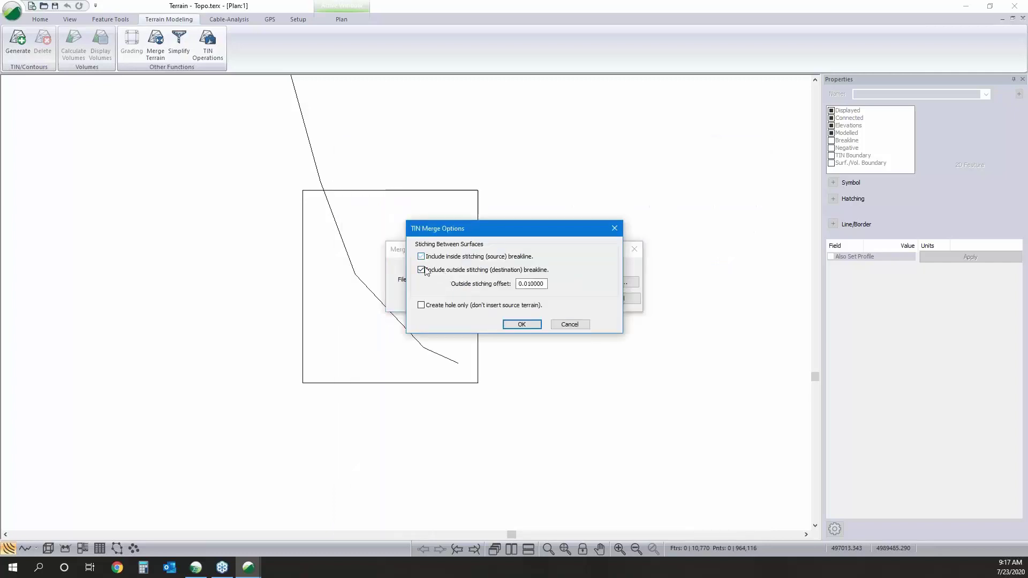
- Exclude the inside and outside stitching breaklines and merge the TS survey terrain into the Topo terrain
left_click(422, 269)
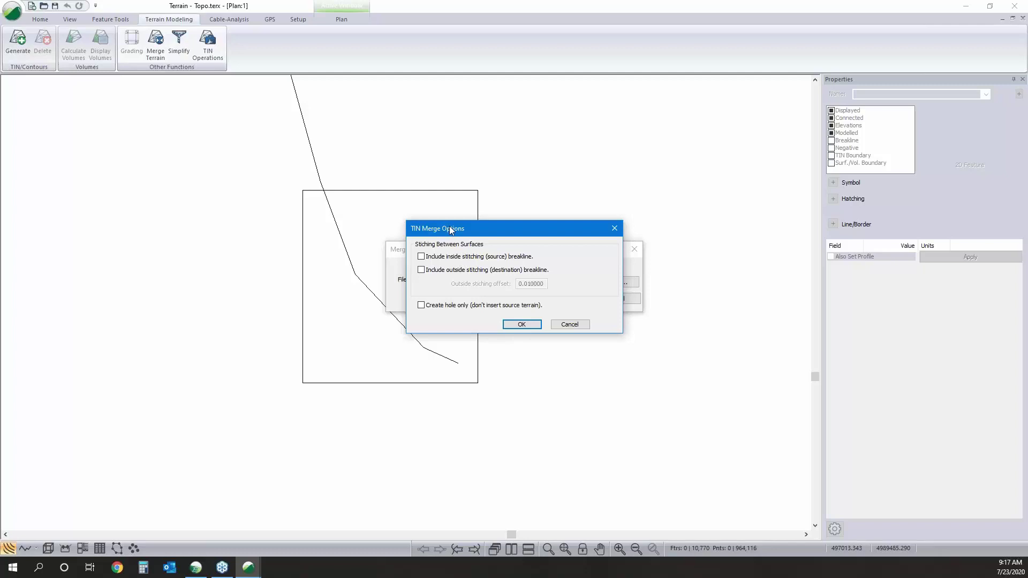
left_click(518, 326)
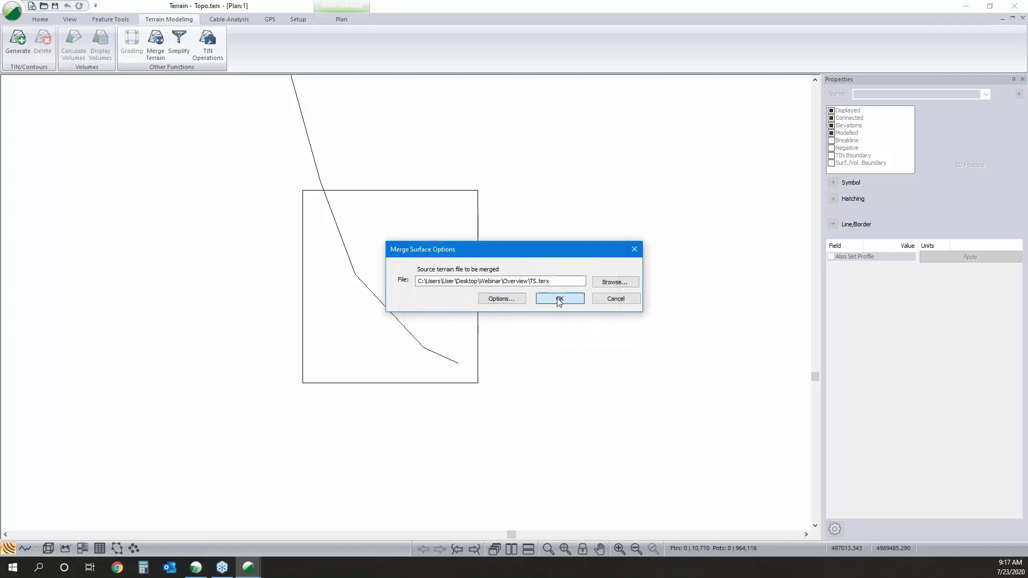
left_click(559, 301)
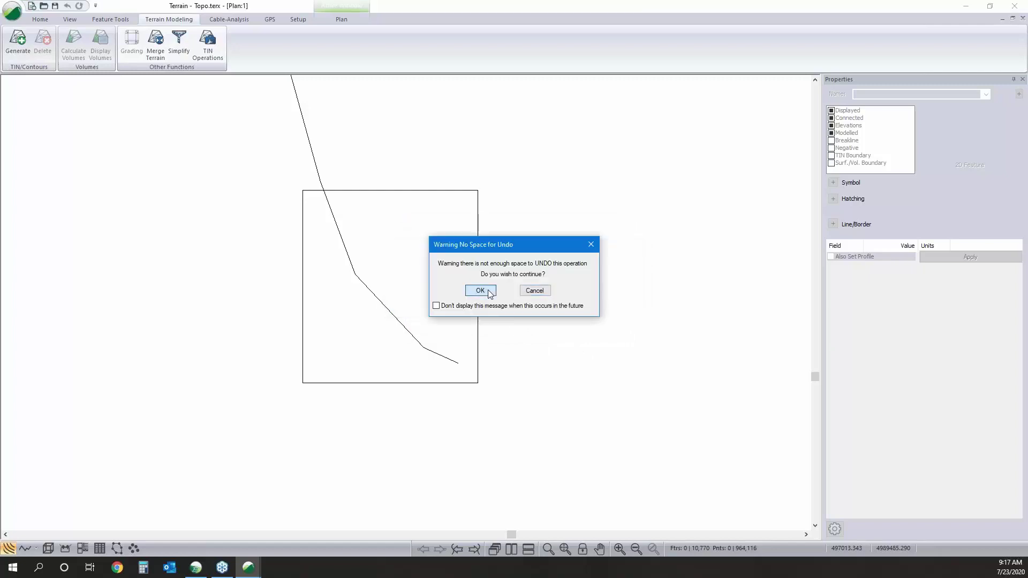
left_click(488, 292)
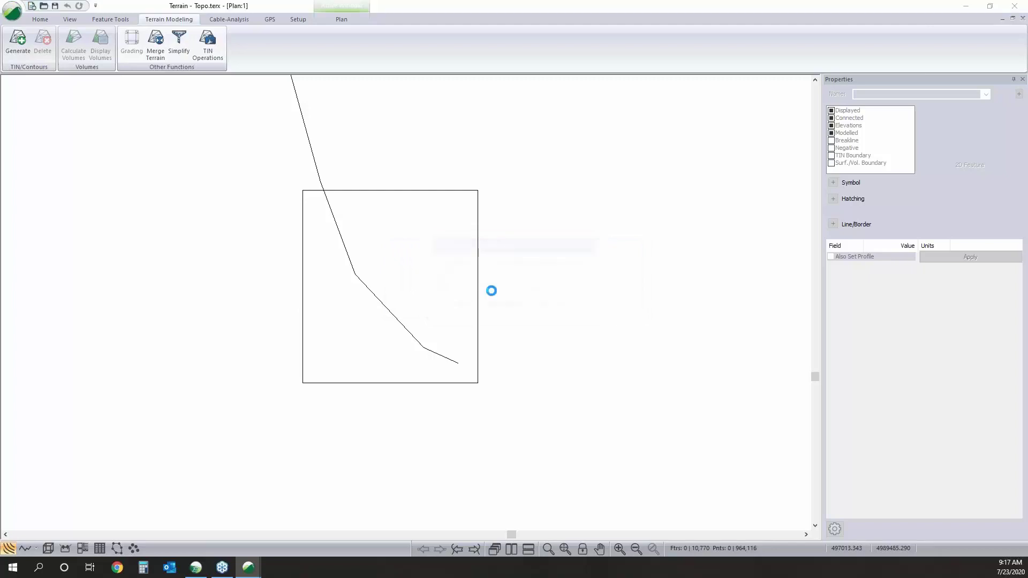
scroll(412, 244, "up", 5)
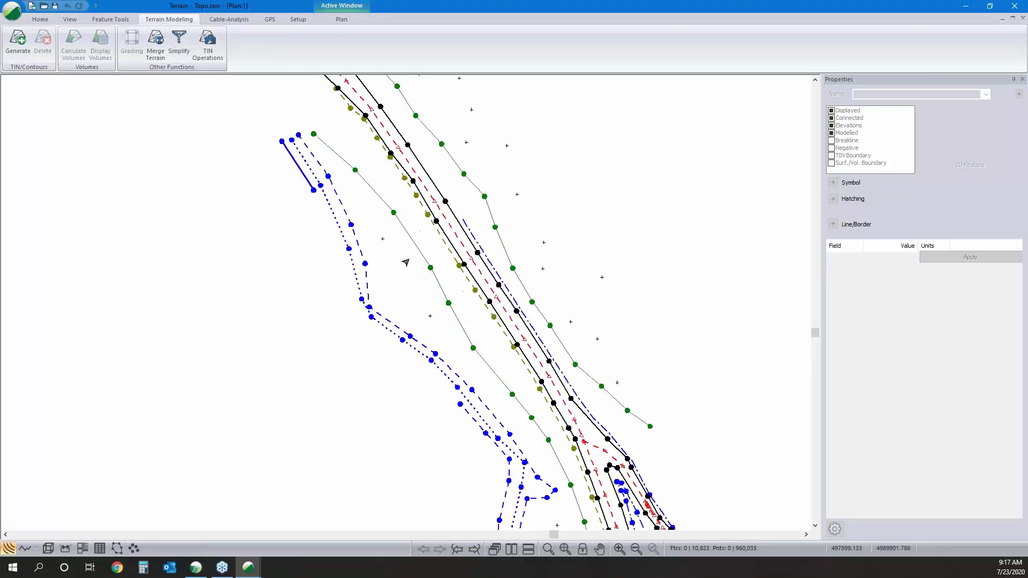
scroll(382, 233, "down", 5)
left_click(26, 48)
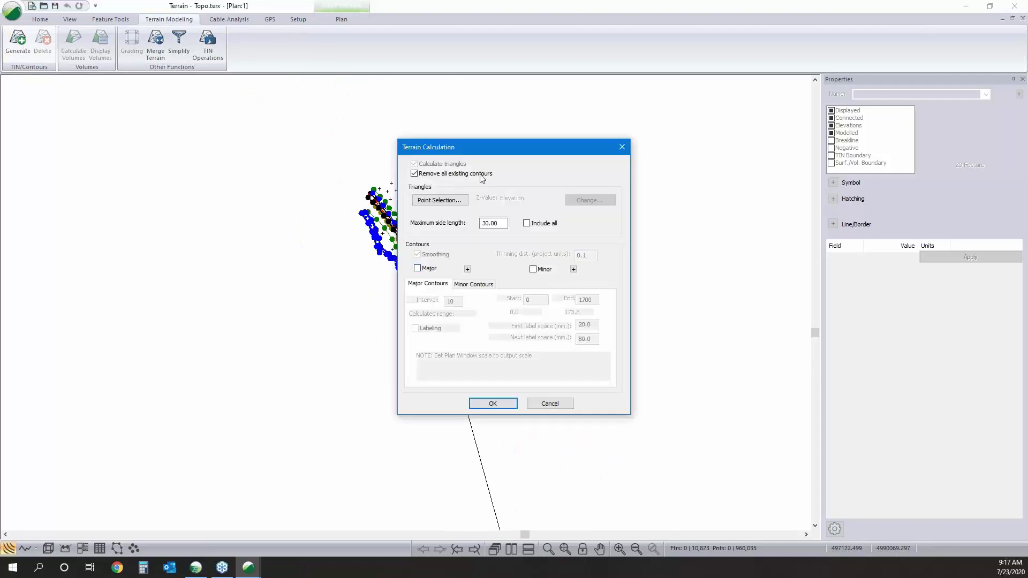
left_click(418, 268)
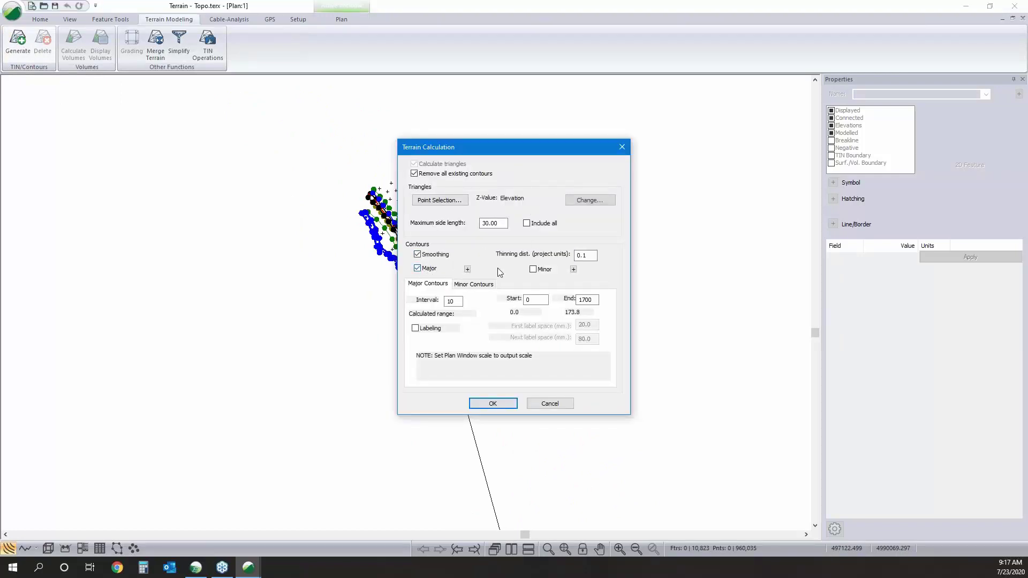
left_click(534, 270)
left_click(559, 404)
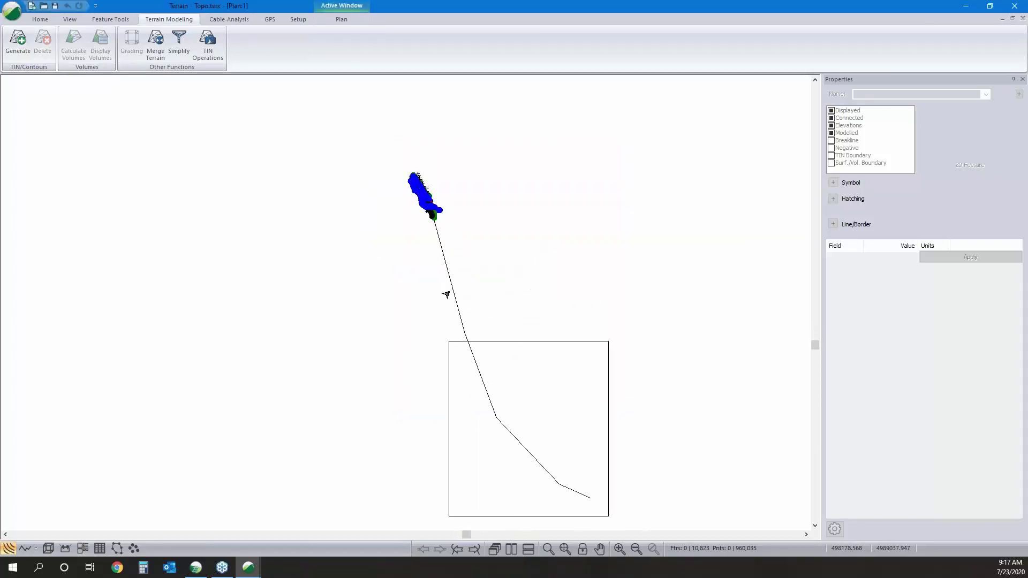
- Select the imported alignment line, expand its symbol, line and hatching properties, and remove it from the terrain model by turning off Modelled
left_click(464, 333)
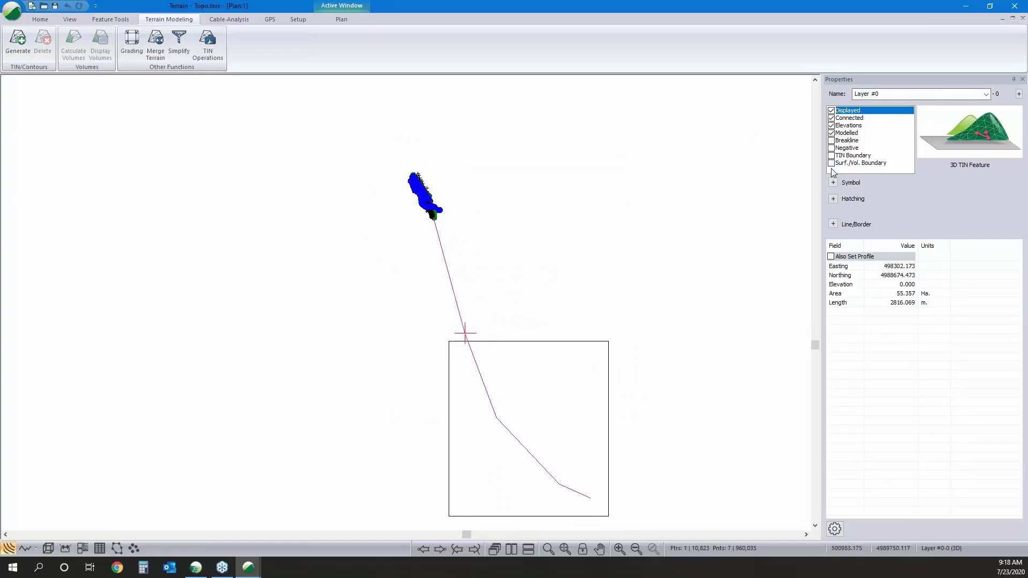
left_click(832, 183)
left_click(834, 224)
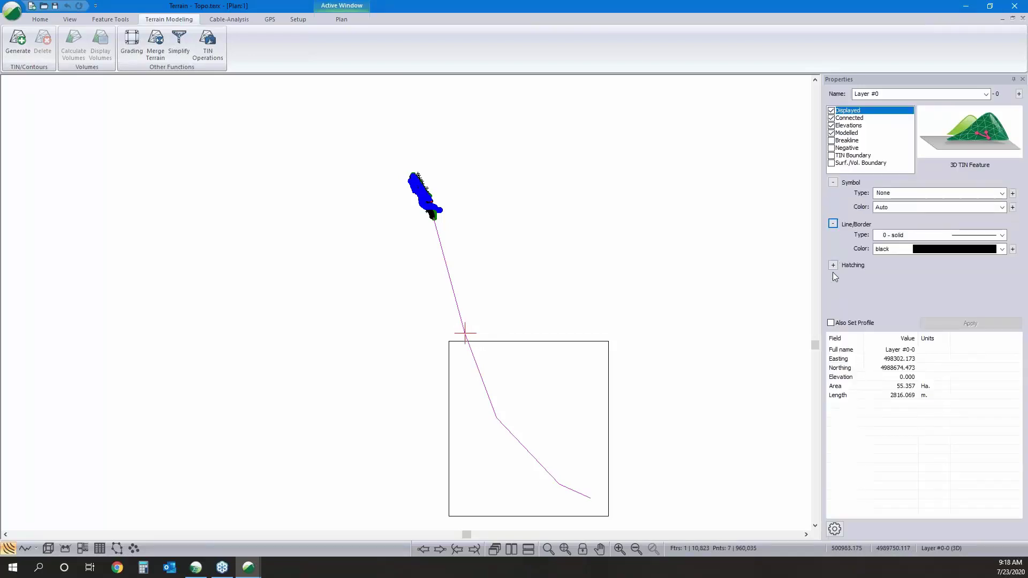
left_click(833, 265)
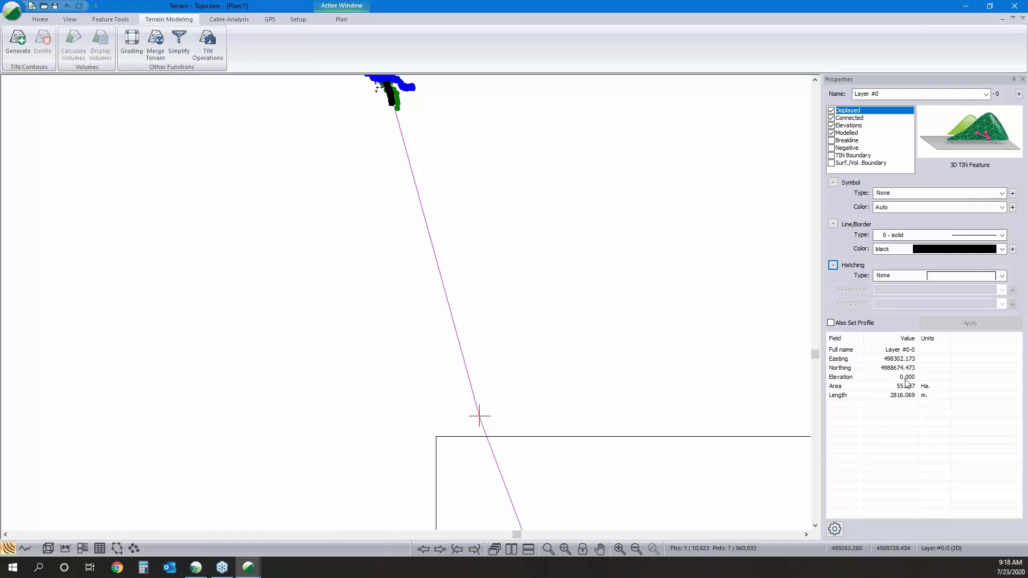
left_click(831, 133)
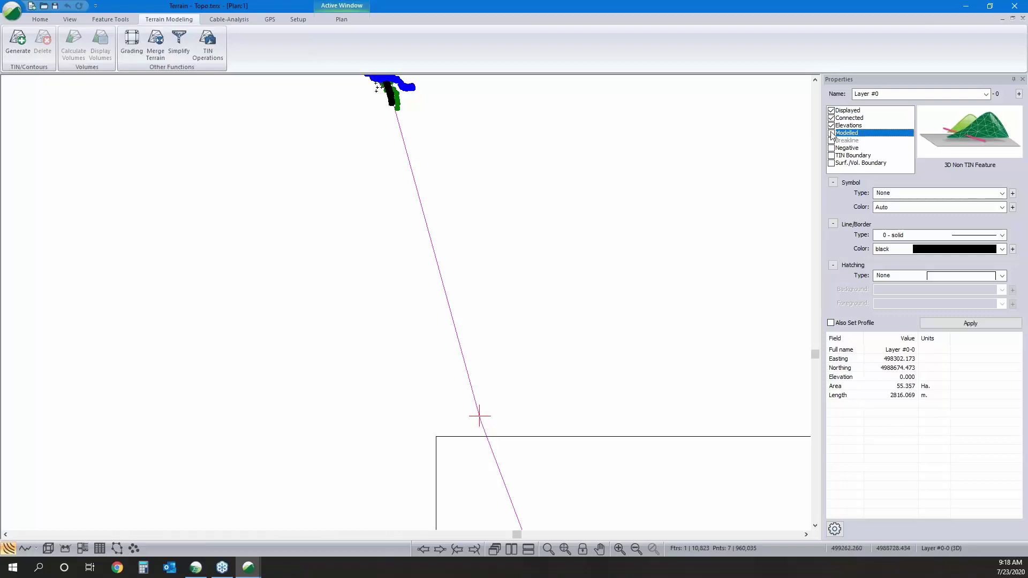
left_click(989, 327)
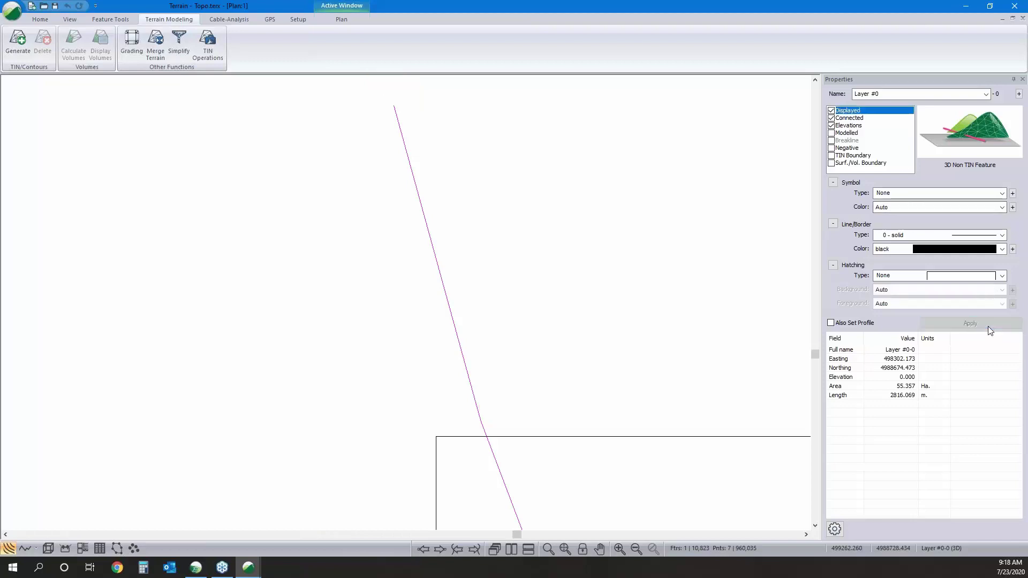
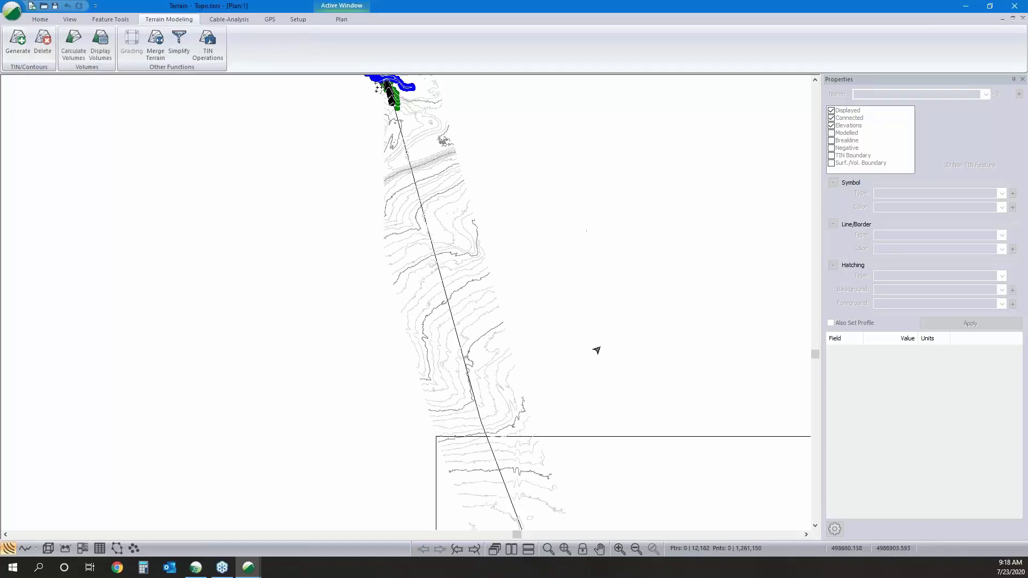
- Examine the merged terrain surface in a 3D view, from the southeast end to where the survey joins the LiDAR terrain
middle_click_drag(539, 268, 521, 239)
middle_click_drag(576, 319, 500, 213)
left_click(48, 548)
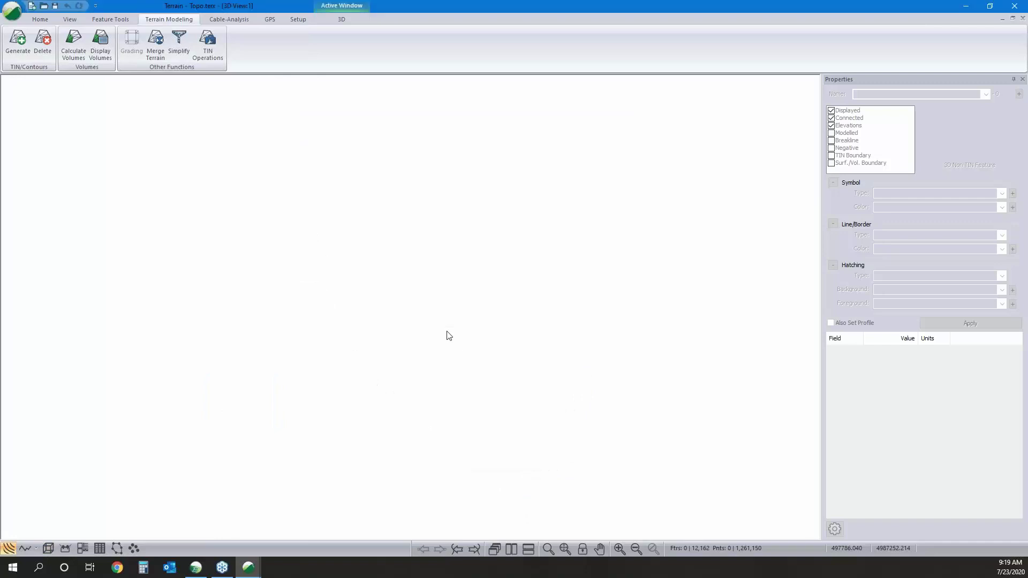
left_click_drag(634, 321, 330, 179)
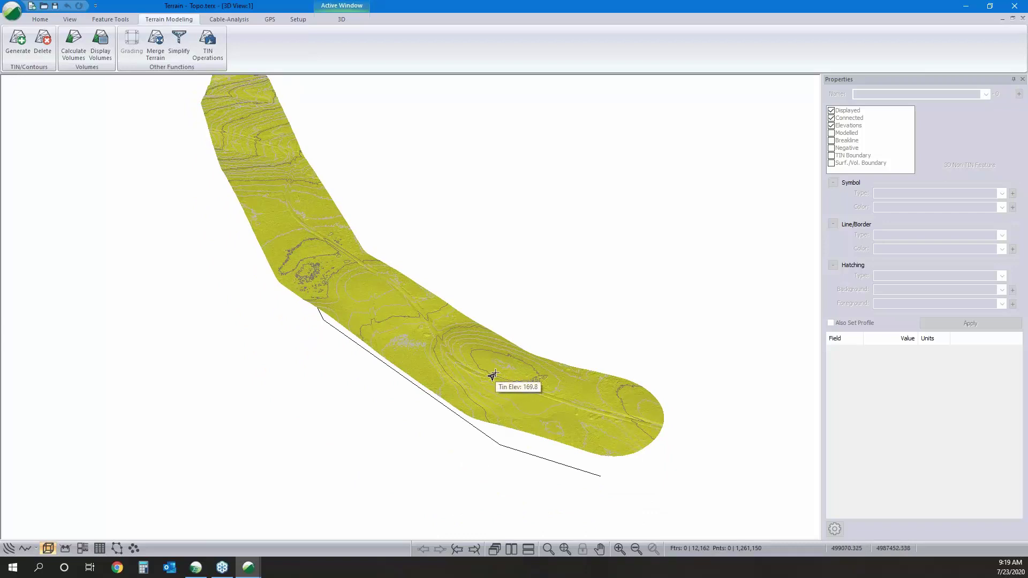
mouse_move(499, 451)
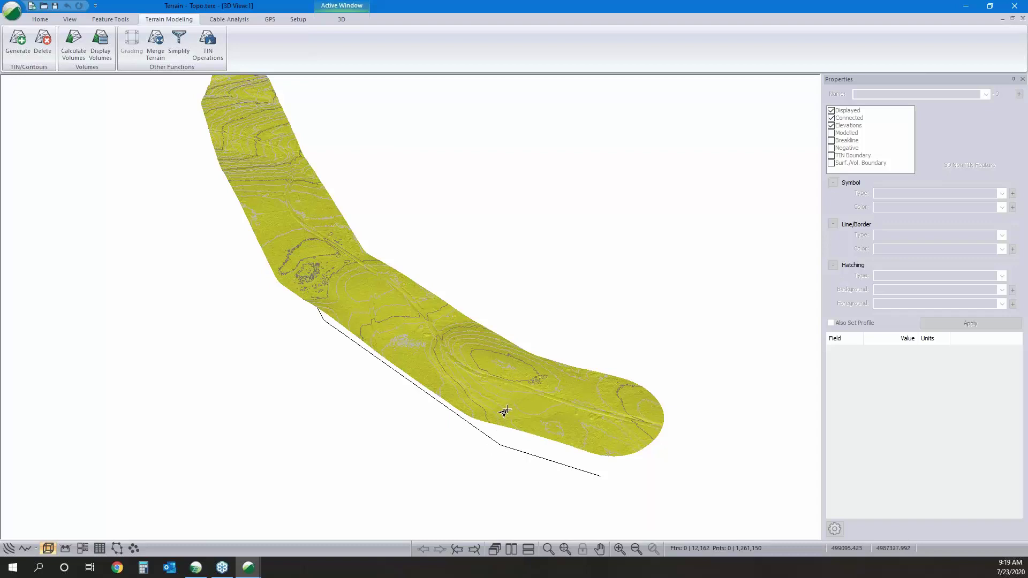
middle_click_drag(326, 248, 434, 501)
left_click_drag(303, 236, 314, 463)
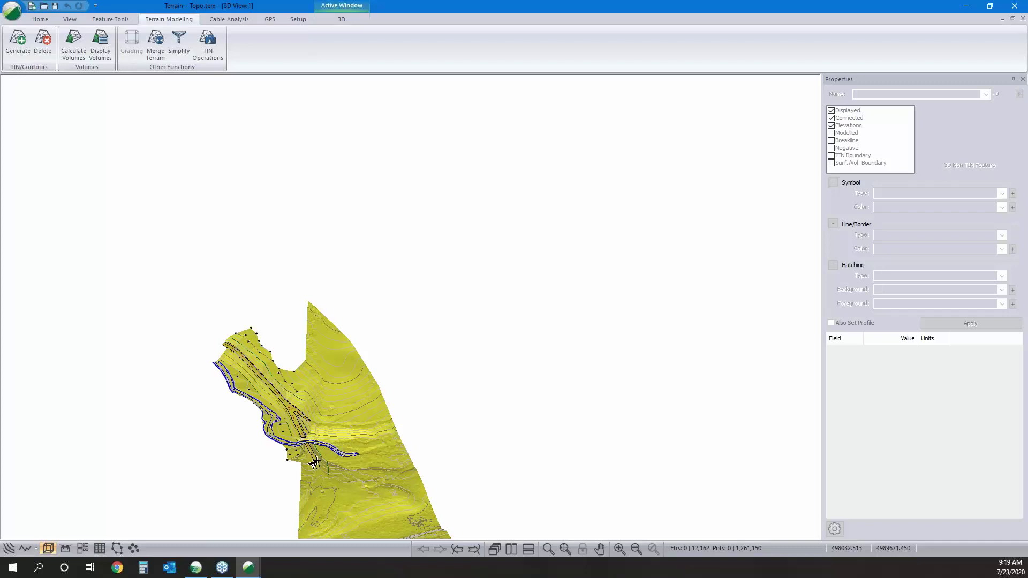
scroll(315, 463, "up", 3)
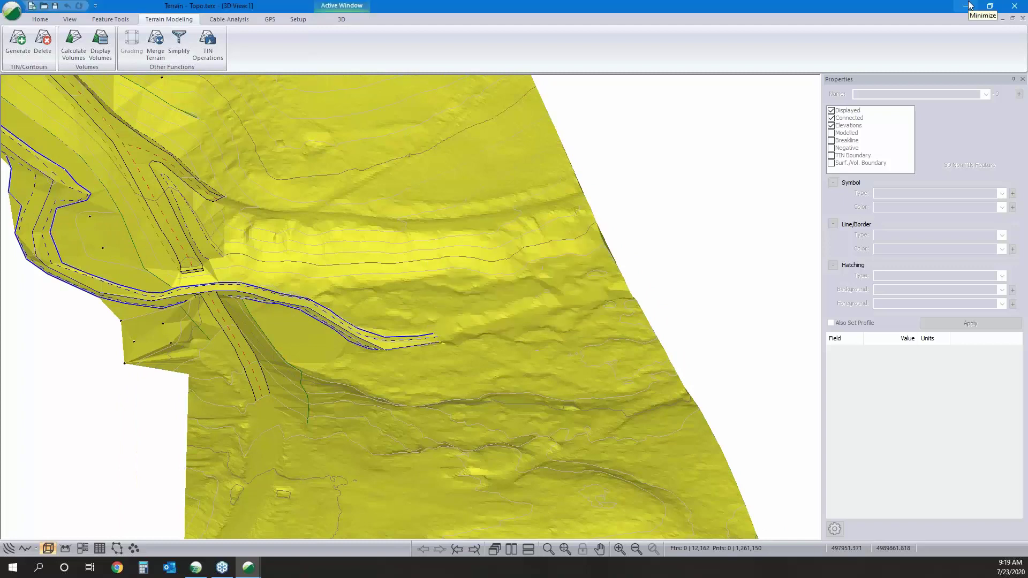
- Switch to the Location module and start a new design using Topo.terx from the Overview folder as the original ground surface
left_click(970, 6)
double_click(501, 134)
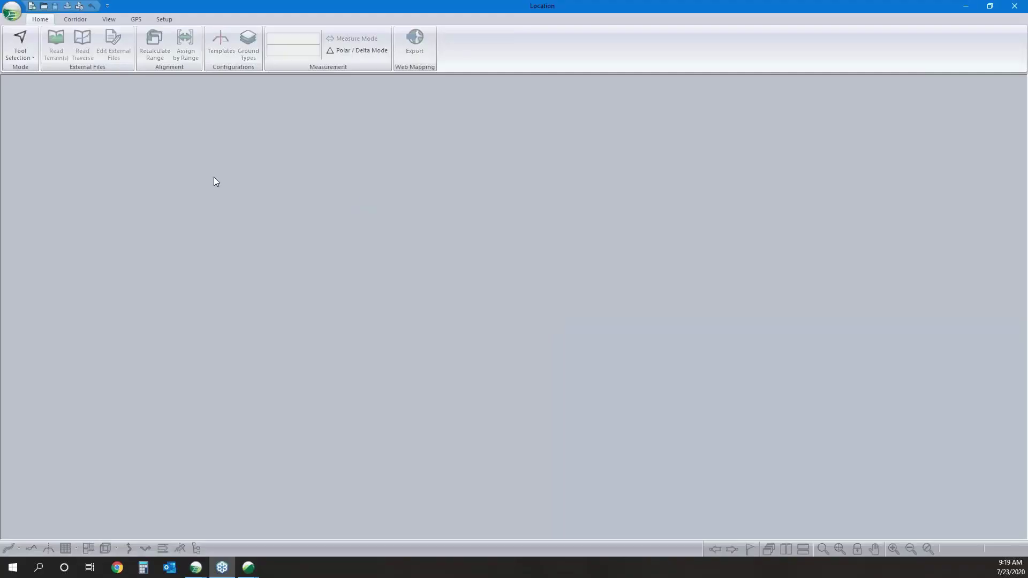
left_click(13, 10)
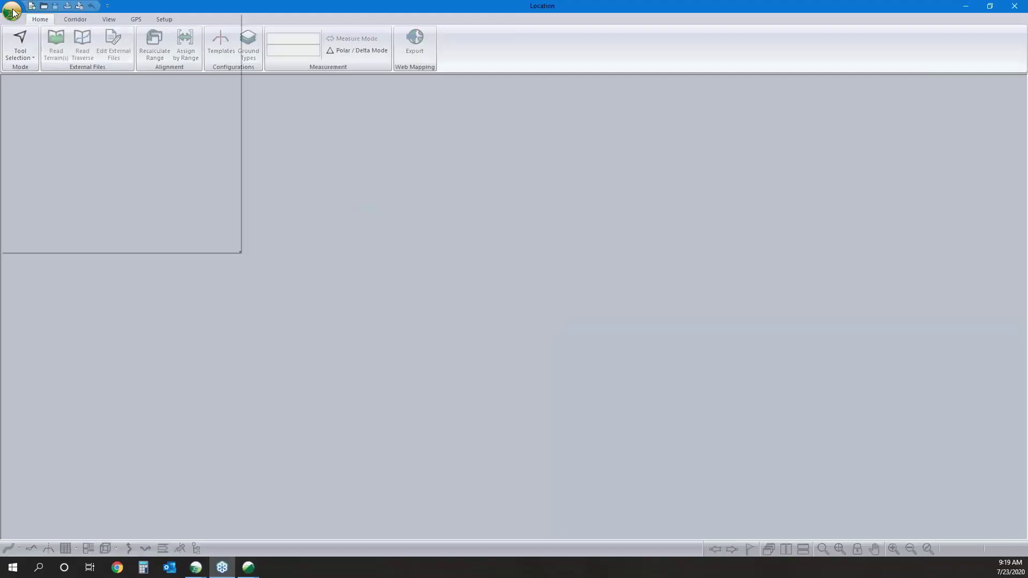
left_click(32, 37)
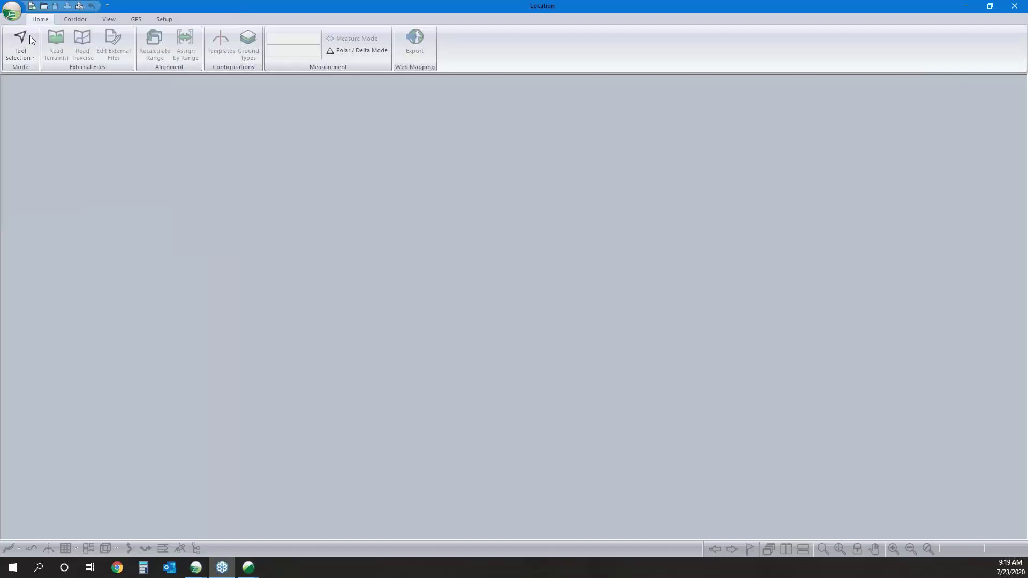
left_click(549, 245)
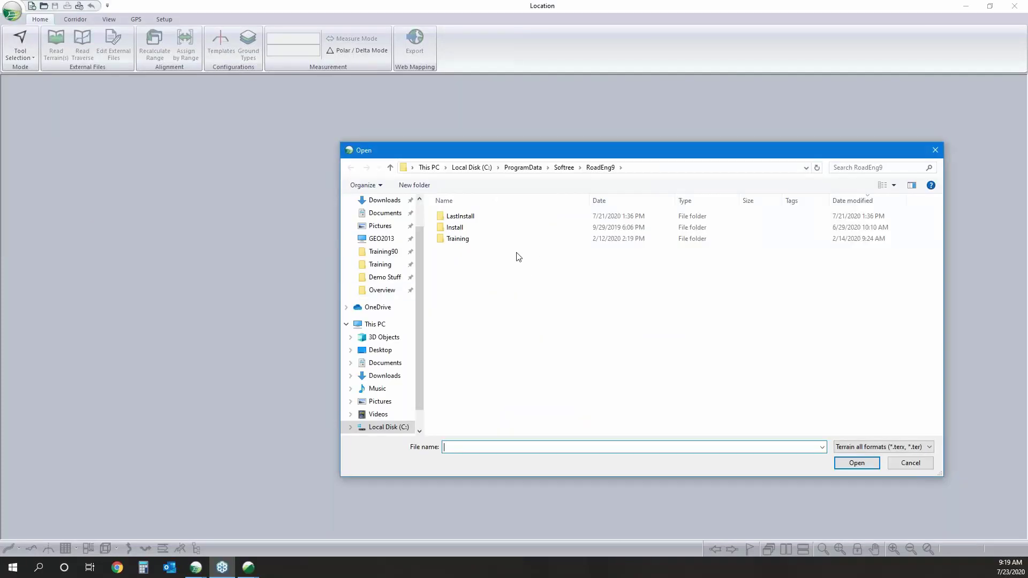
left_click(382, 290)
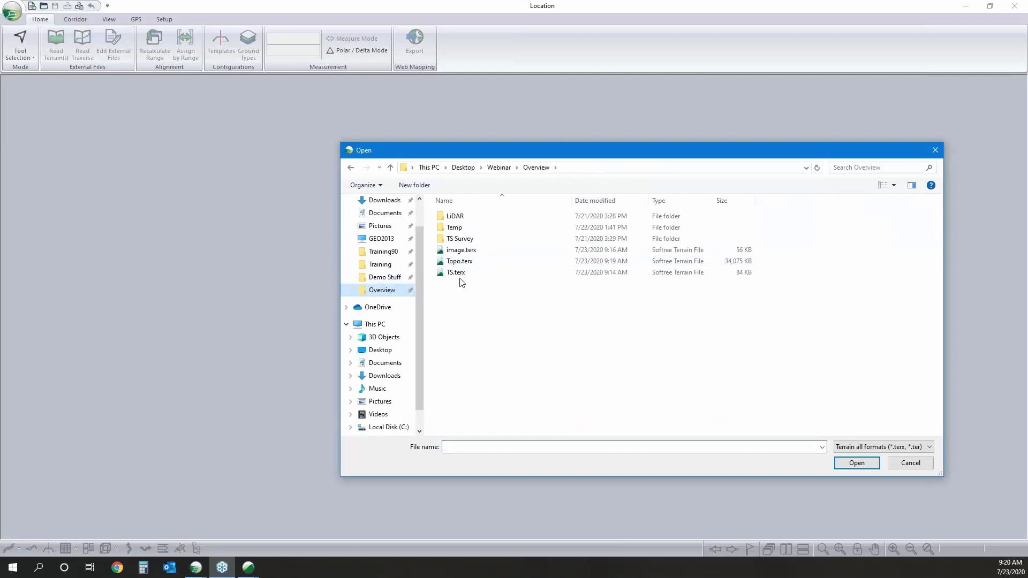
left_click(470, 262)
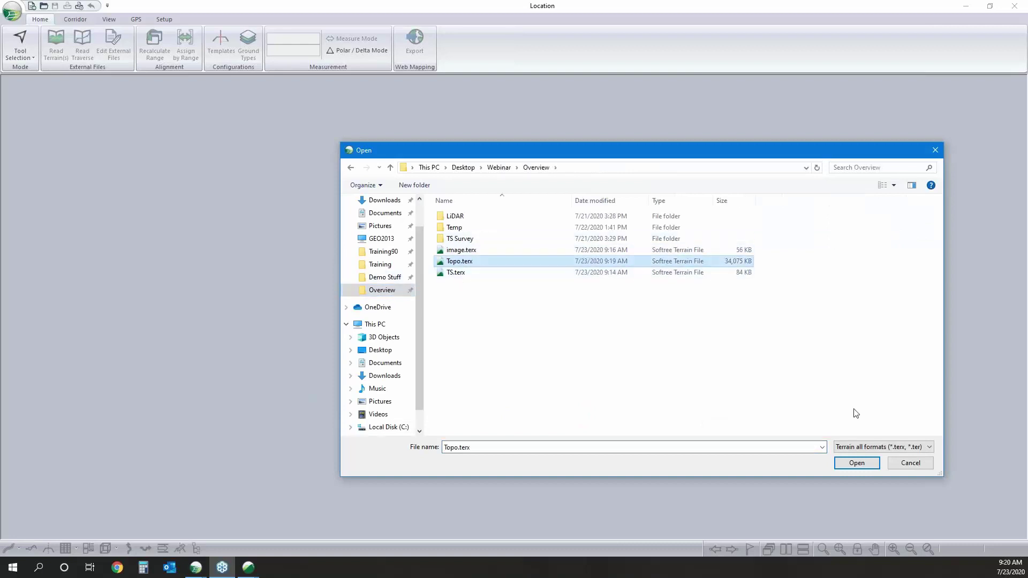
left_click(857, 464)
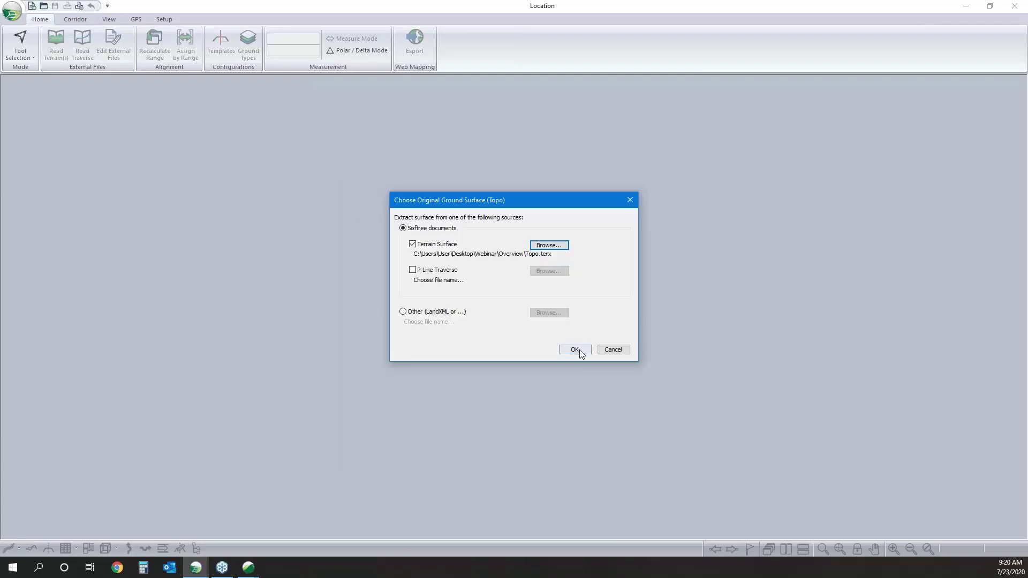
left_click(579, 351)
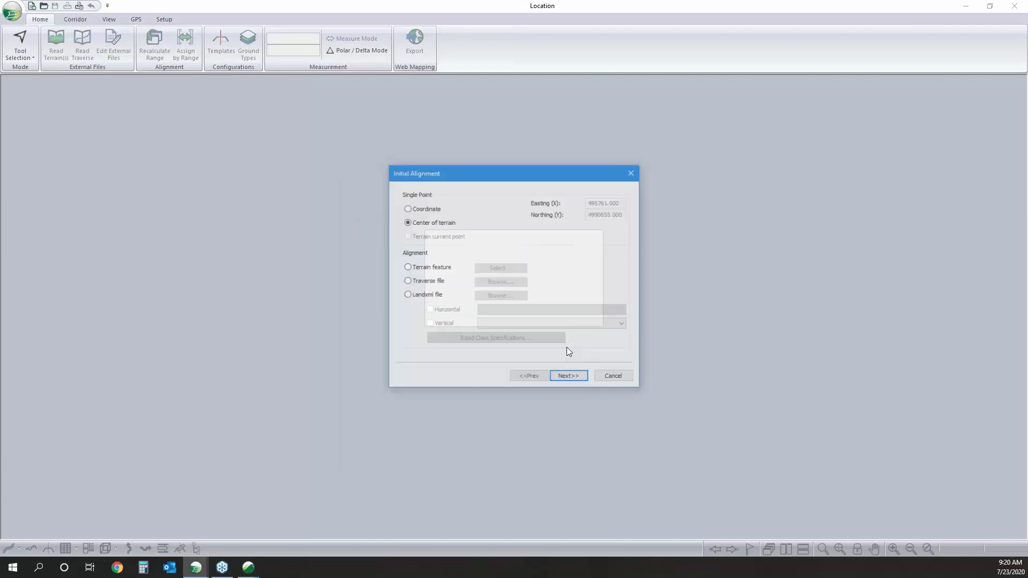
left_click(407, 267)
scroll(536, 237, "down", 5)
left_click_drag(566, 205, 578, 373)
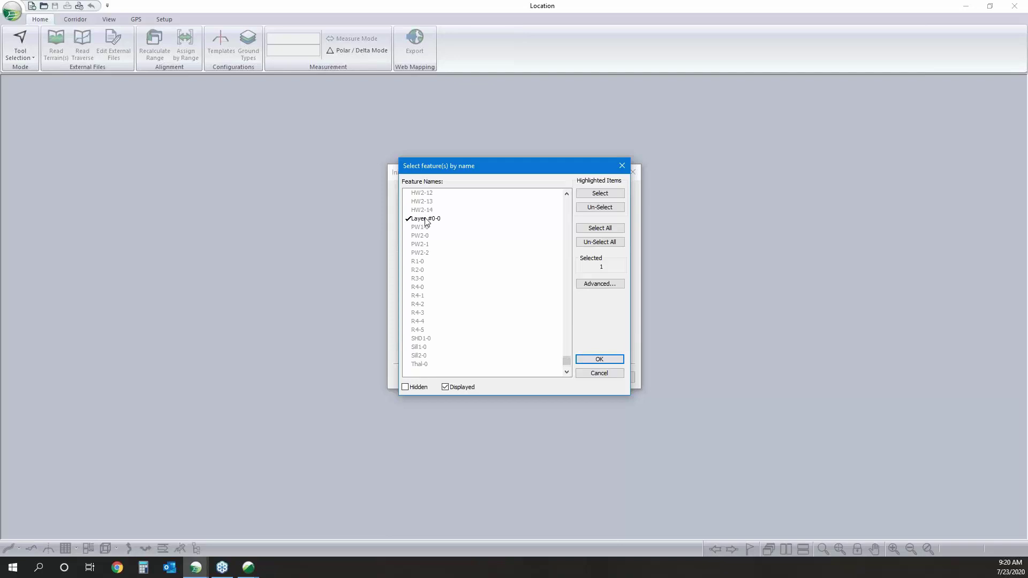
left_click(616, 374)
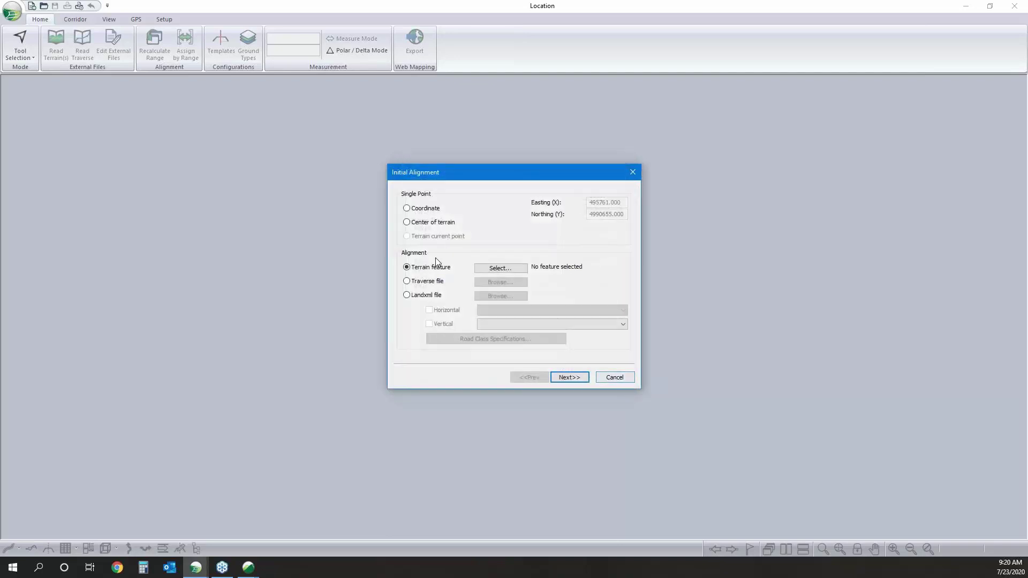
- Use the center of the terrain as the initial alignment point and finish creating the new design
left_click(406, 222)
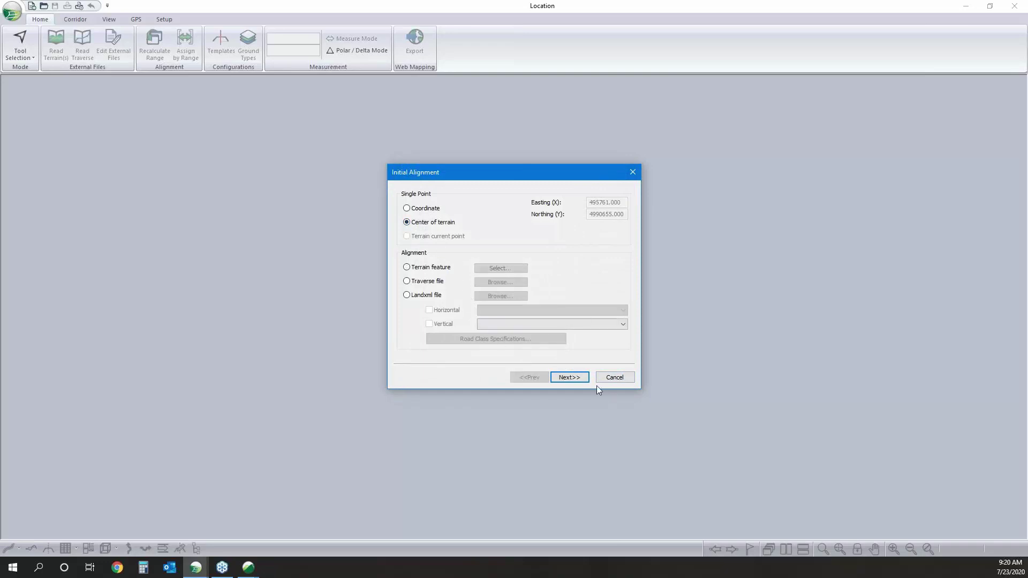
left_click(570, 376)
left_click(572, 378)
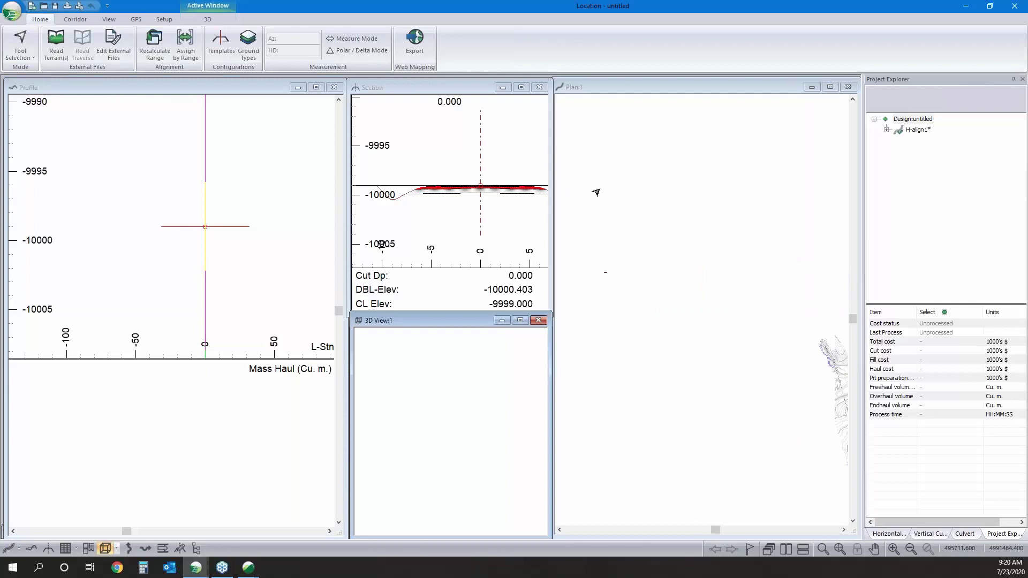
right_click(609, 196)
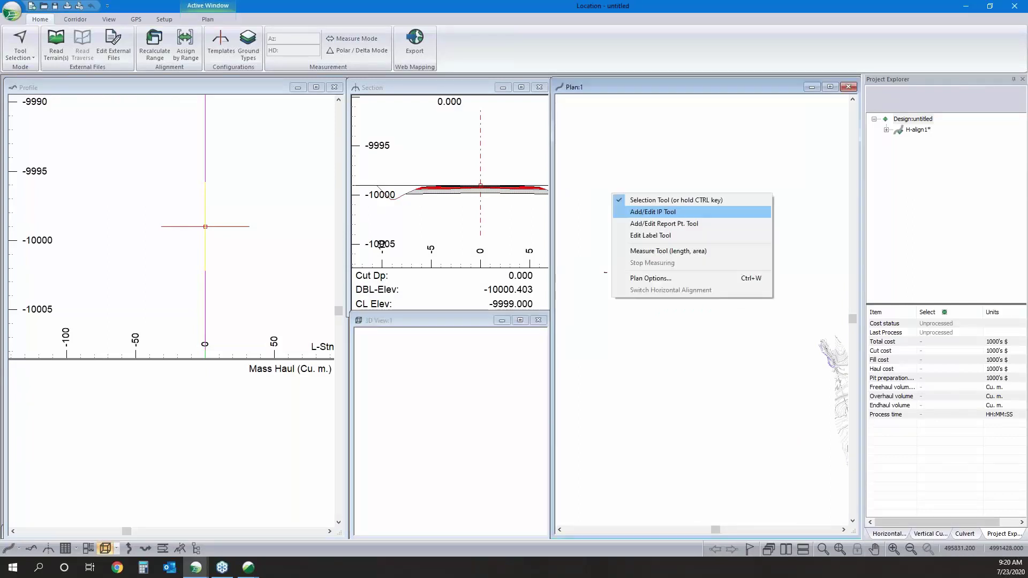
left_click(643, 212)
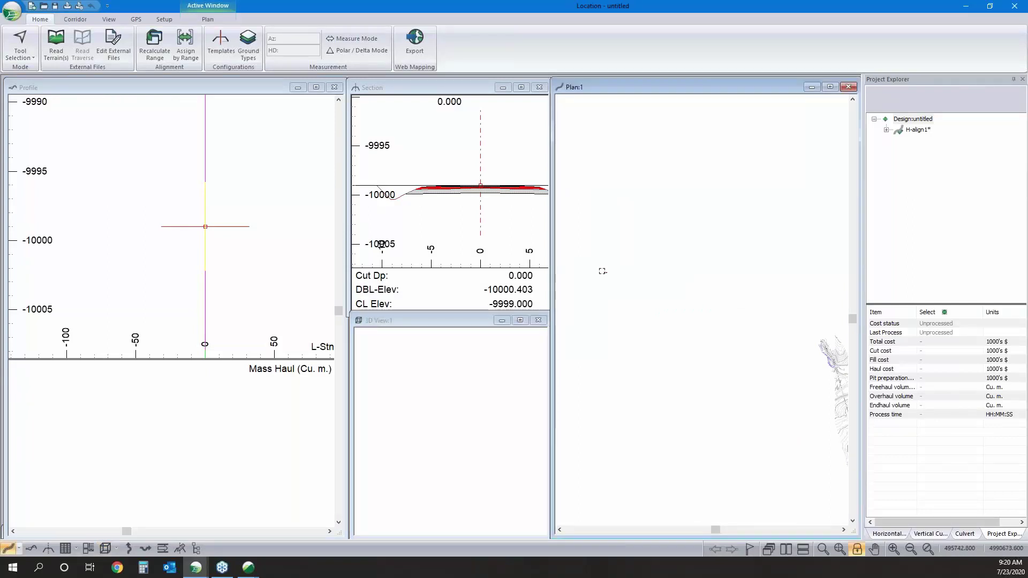
left_click(606, 273)
middle_click_drag(605, 272, 600, 219)
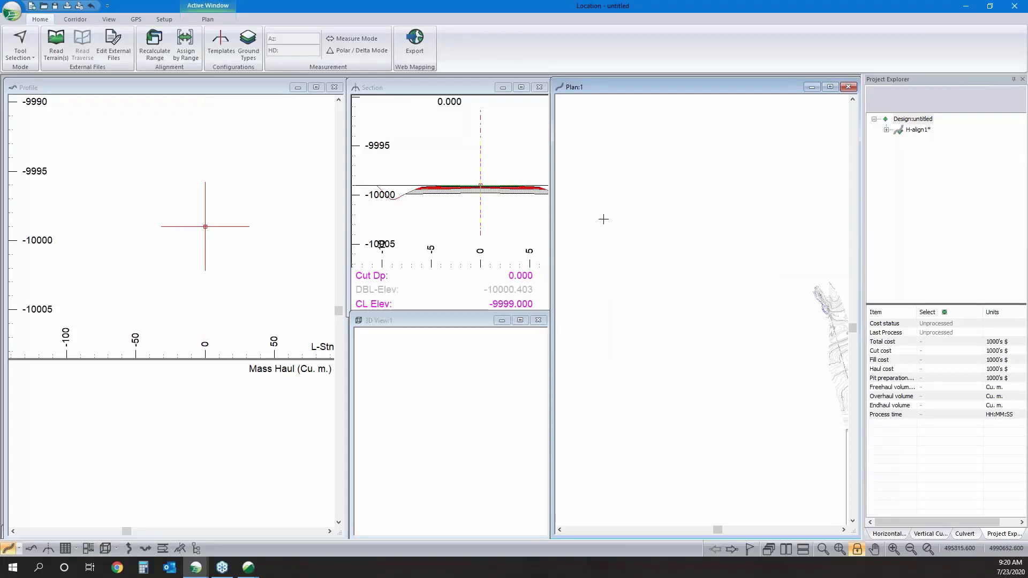
left_click(602, 219)
left_click(566, 308)
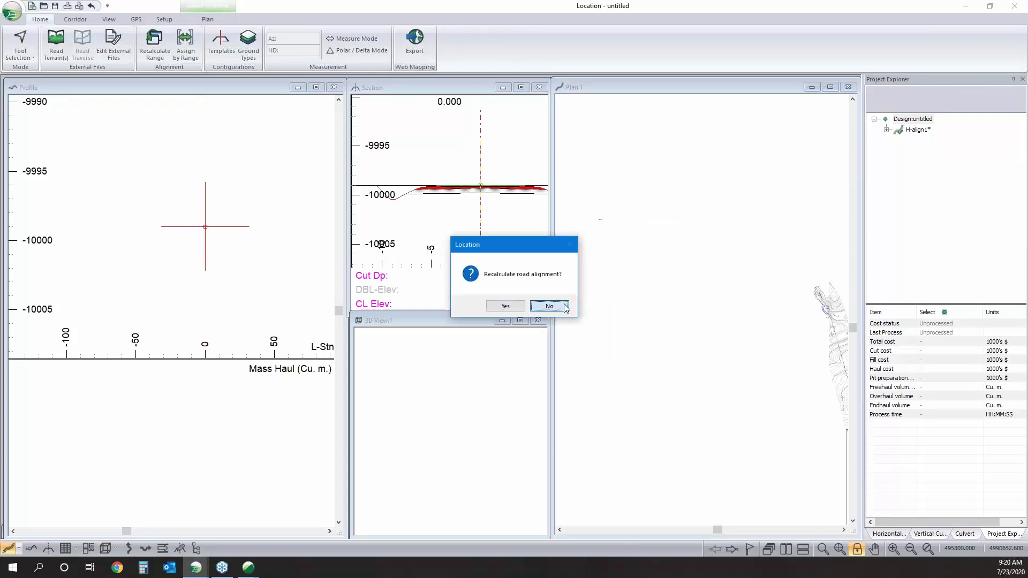
left_click(565, 308)
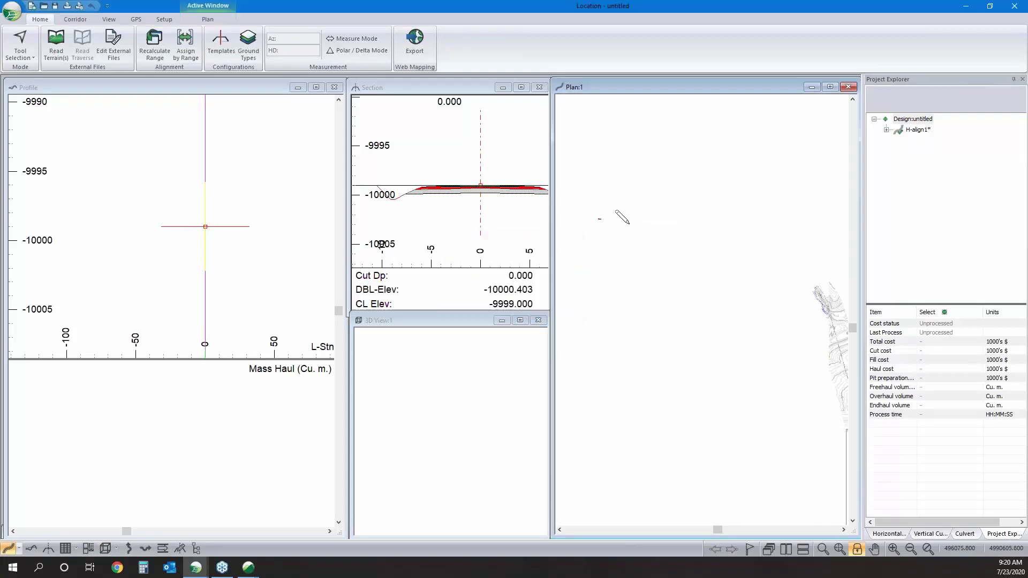
- Move the alignment's initial IP onto the southeast end of the imported alignment line using the Add/Edit IP tool
right_click(632, 138)
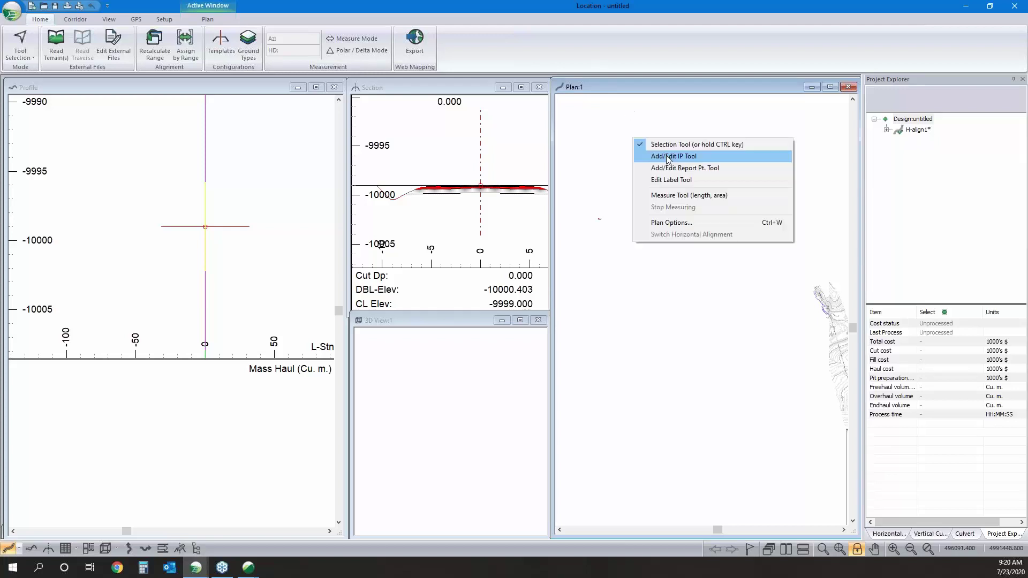
left_click(667, 156)
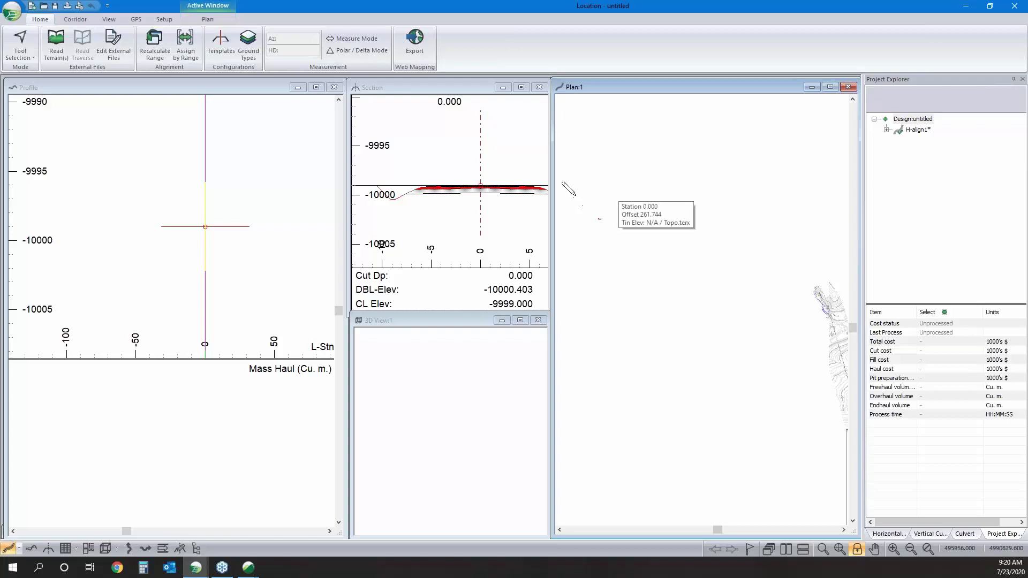
left_click(600, 218)
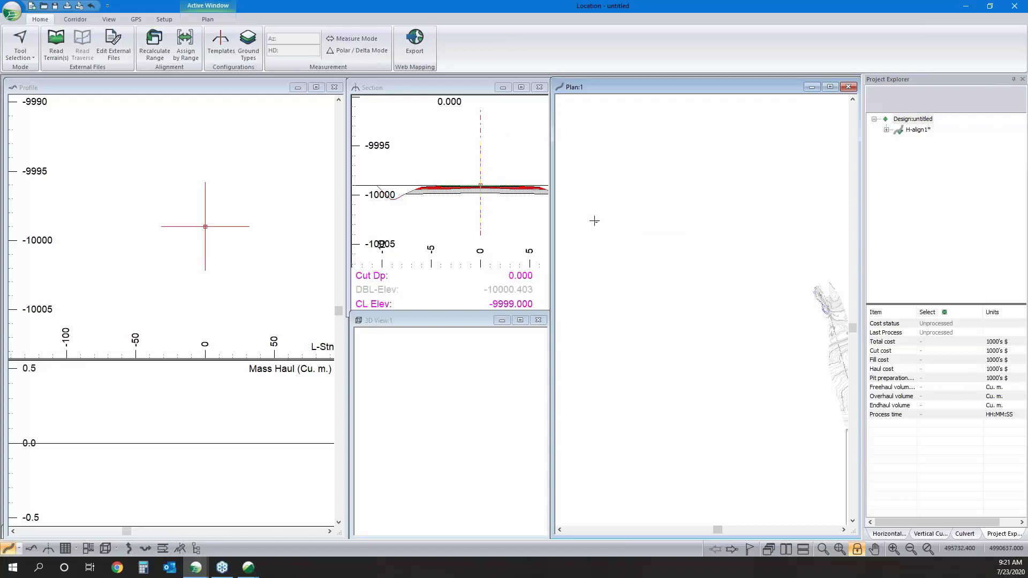
middle_click_drag(607, 228, 610, 179)
scroll(610, 179, "down", 1)
left_click(675, 237)
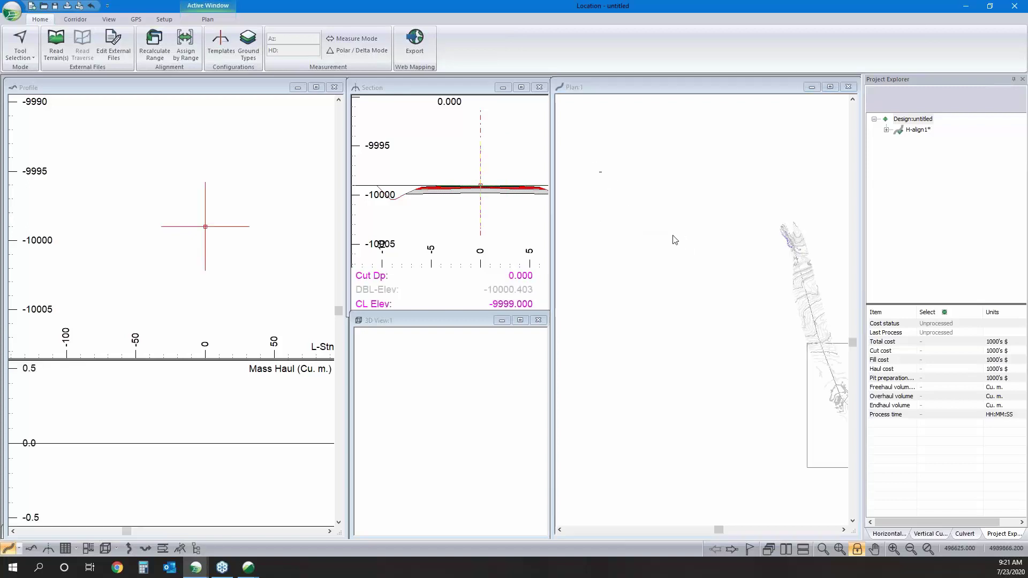
left_click(552, 305)
left_click(550, 305)
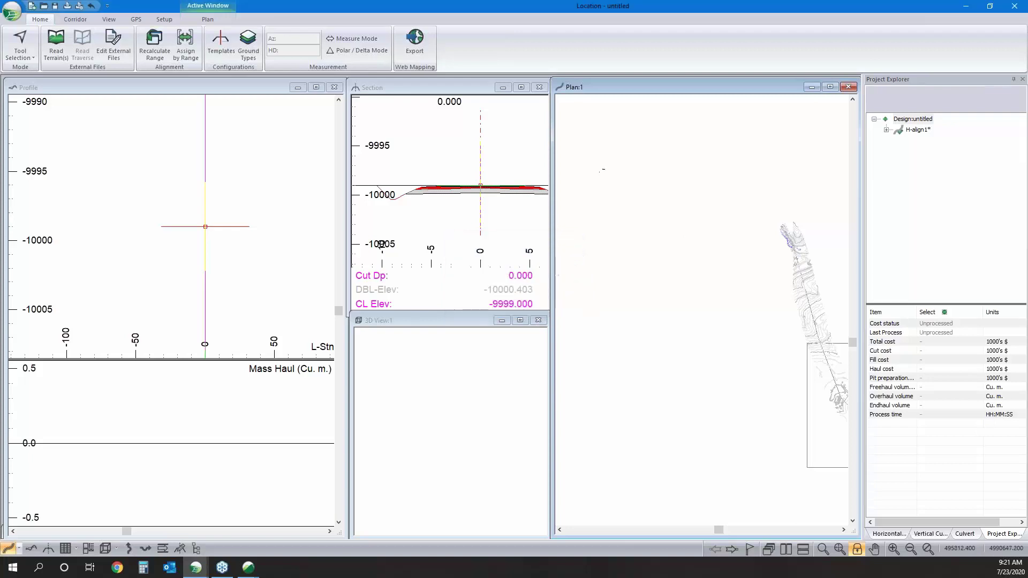
left_click(604, 170)
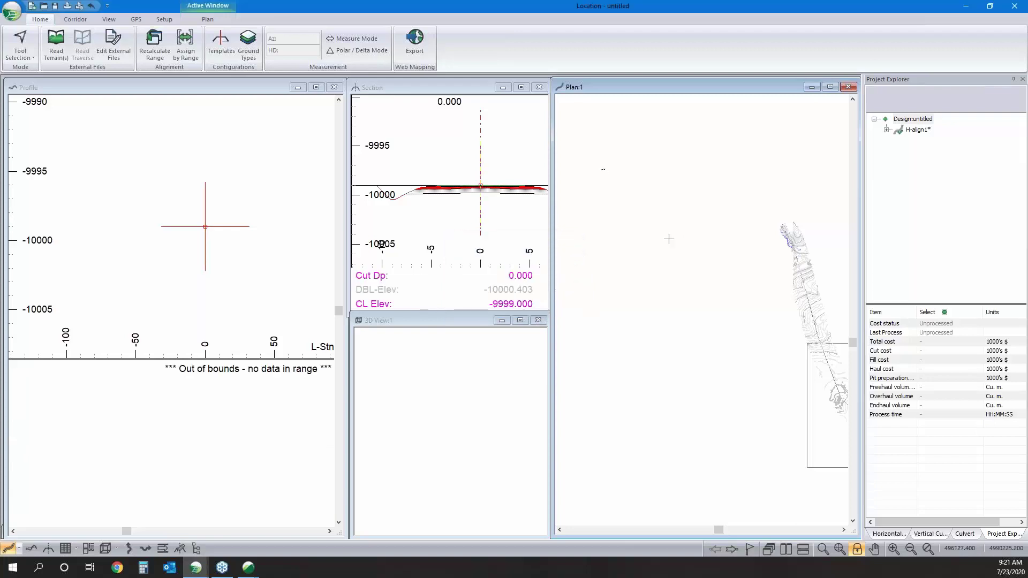
middle_click_drag(814, 343, 691, 257)
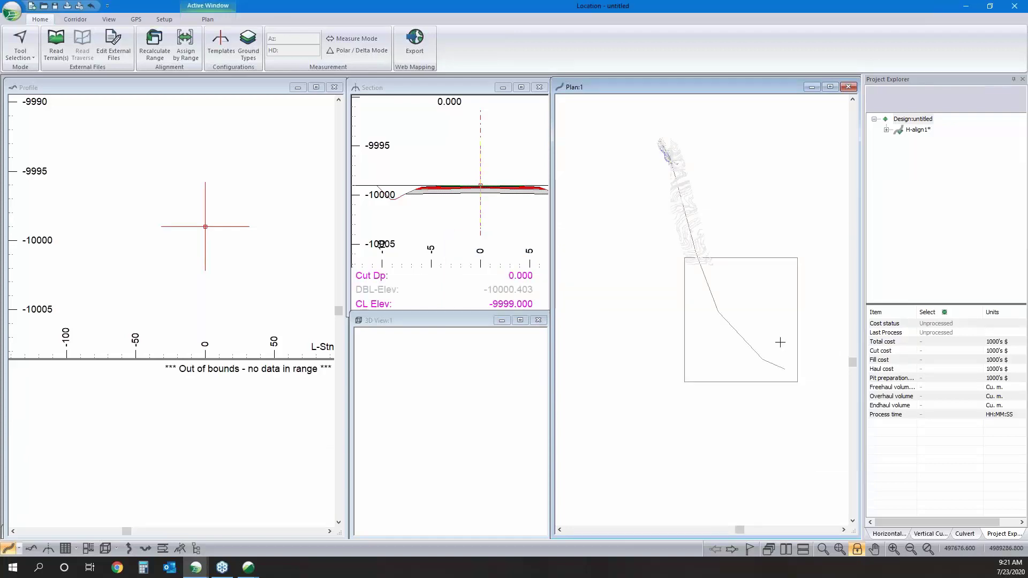
scroll(776, 358, "up", 5)
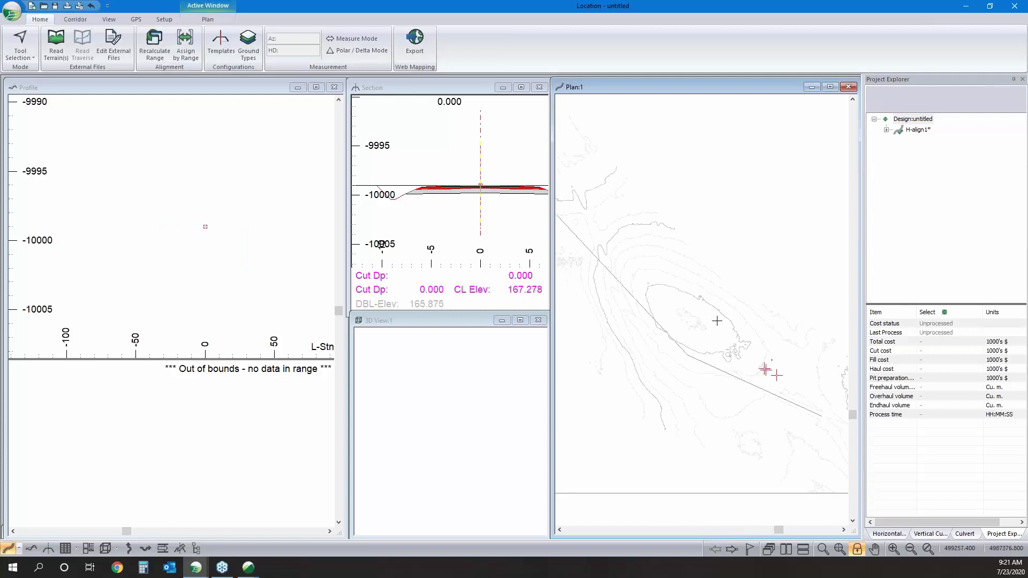
middle_click_drag(790, 386, 717, 320)
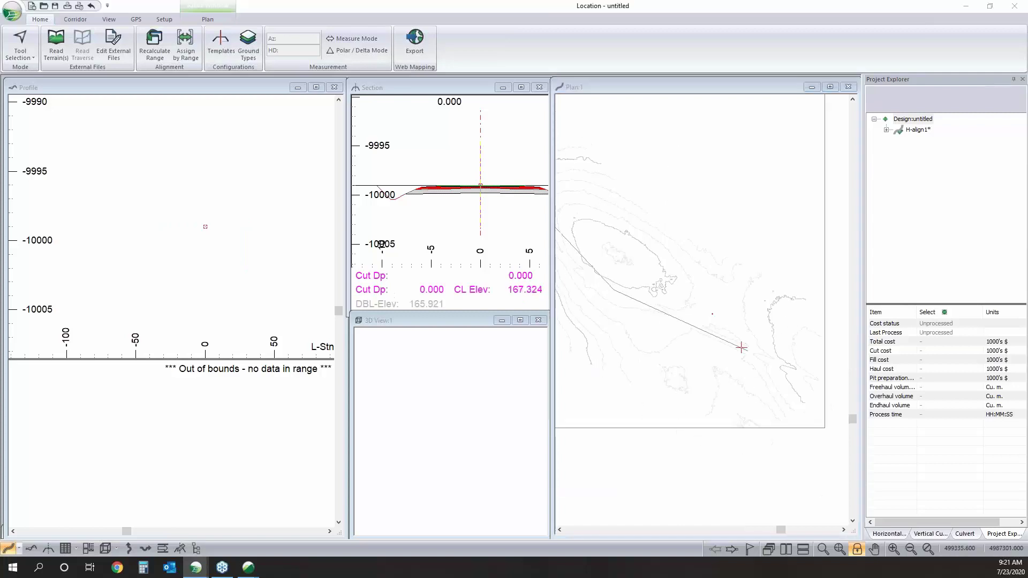
left_click(739, 343)
- Add a second IP about 734 m west-northwest of the first, recalculate the alignment and leave the Add/Edit IP tool
scroll(711, 340, "down", 5)
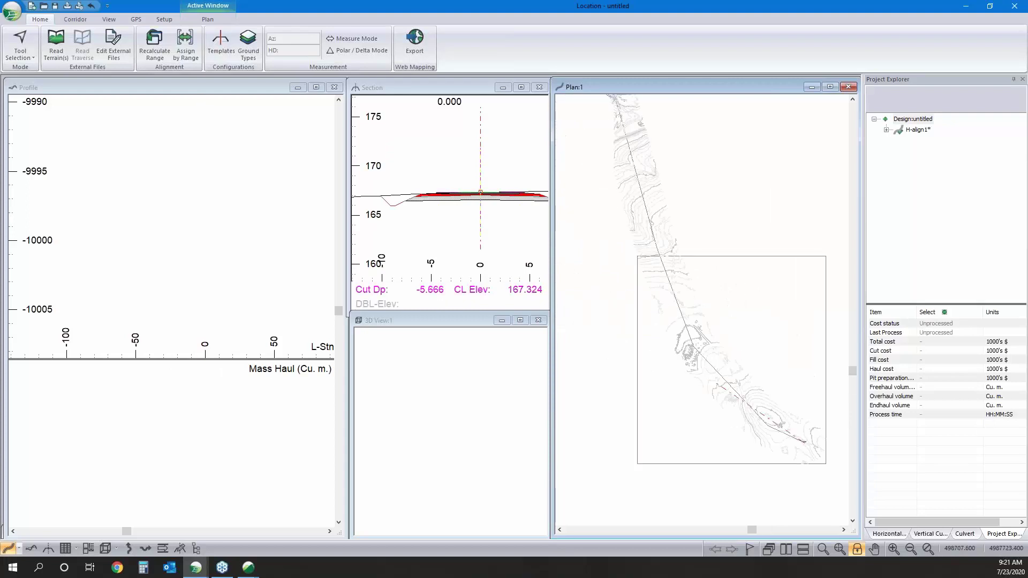
left_click(708, 398)
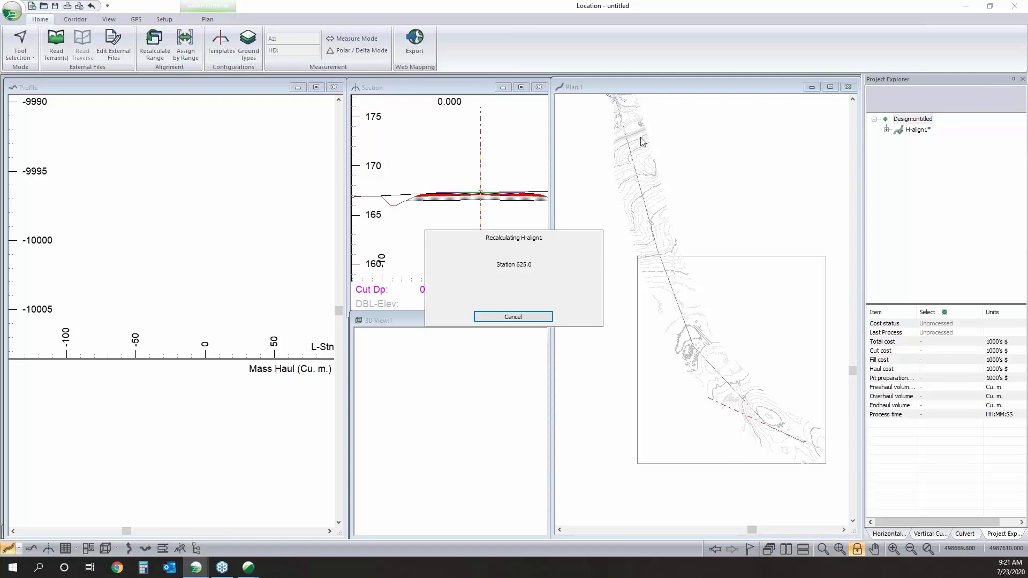
right_click(697, 205)
left_click(710, 212)
- Add image.terx from the Overview folder to the Plan window's background display files
right_click(718, 179)
left_click(755, 263)
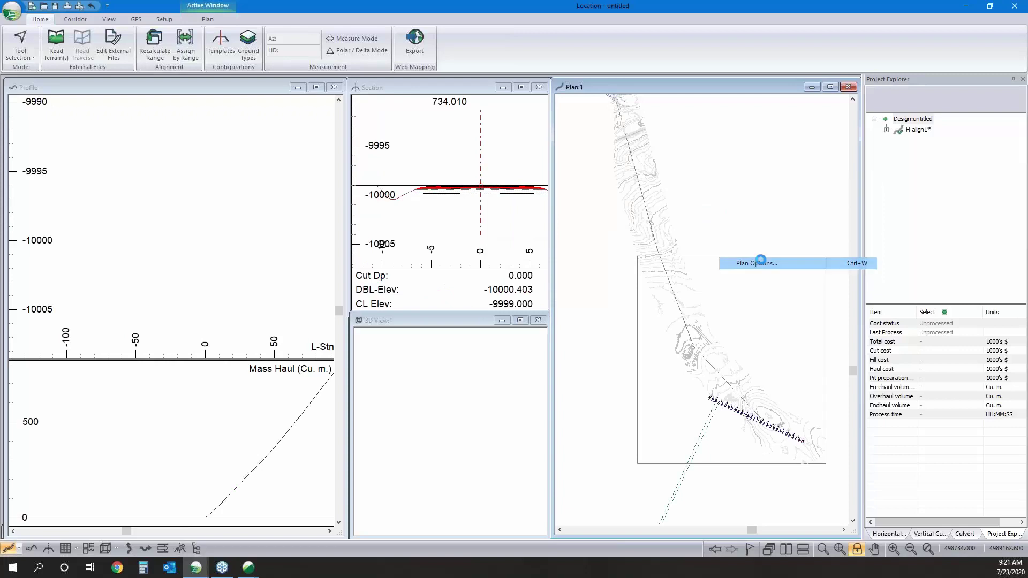
left_click(596, 311)
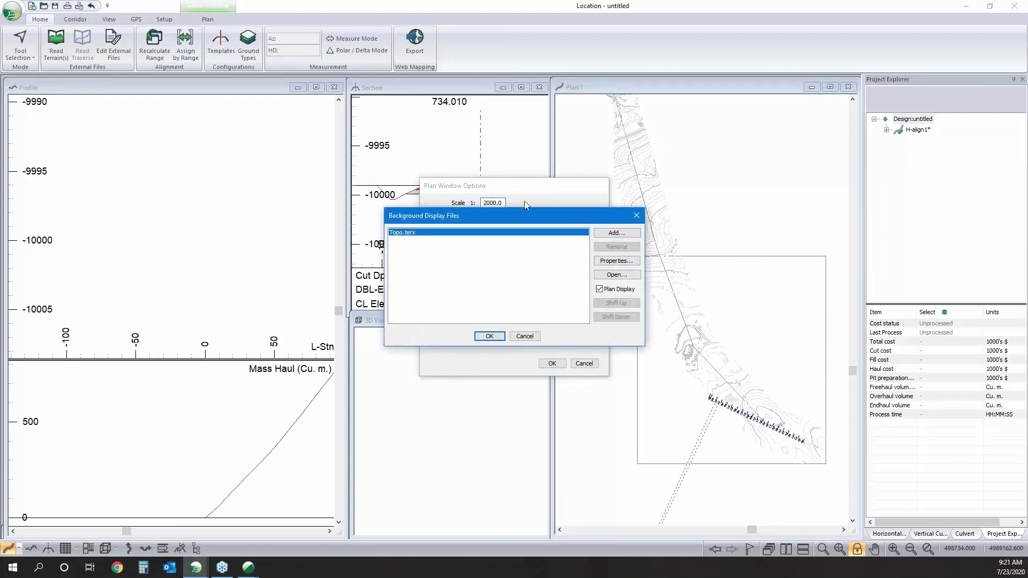
left_click(620, 238)
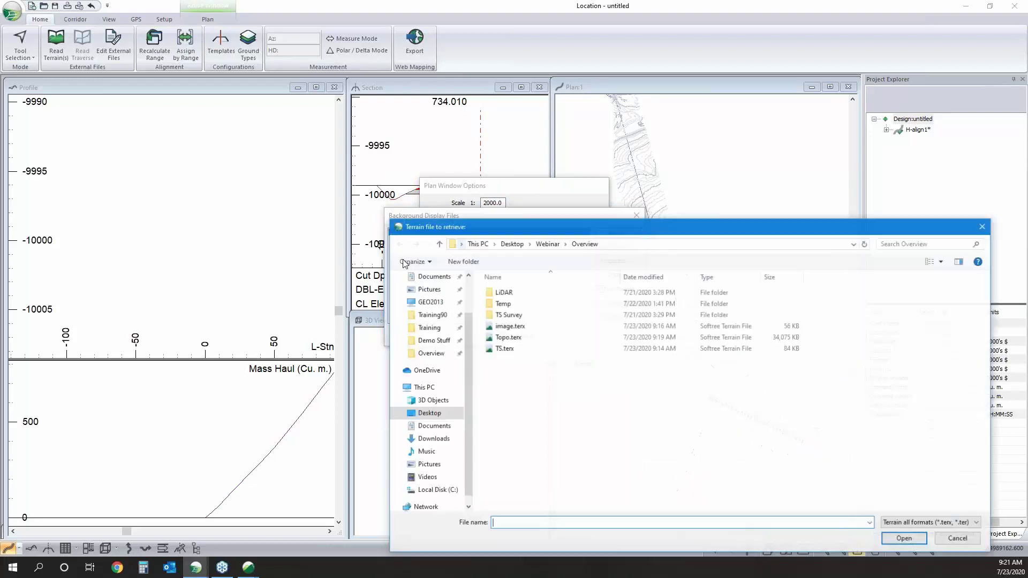
left_click(508, 326)
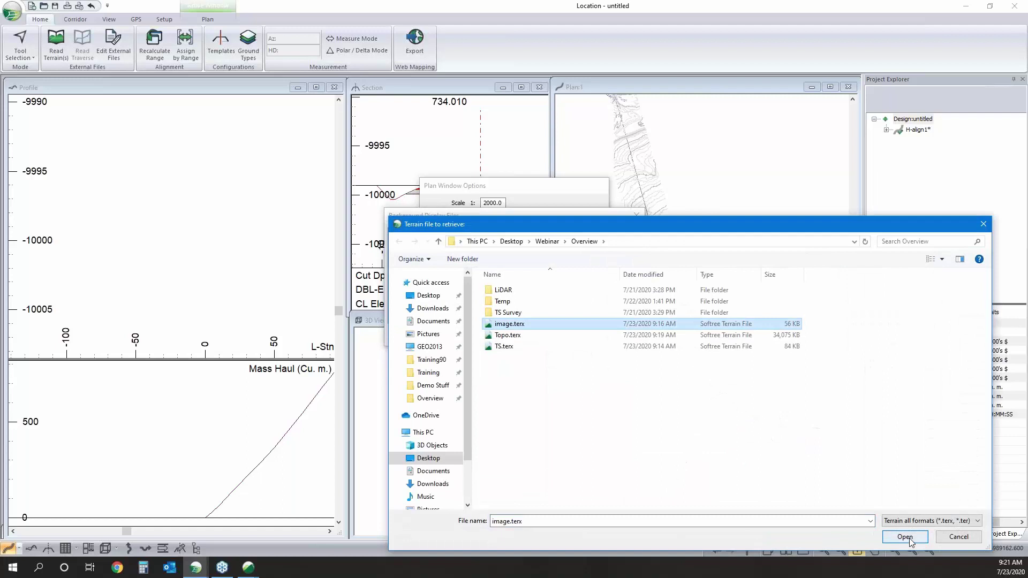
left_click(909, 540)
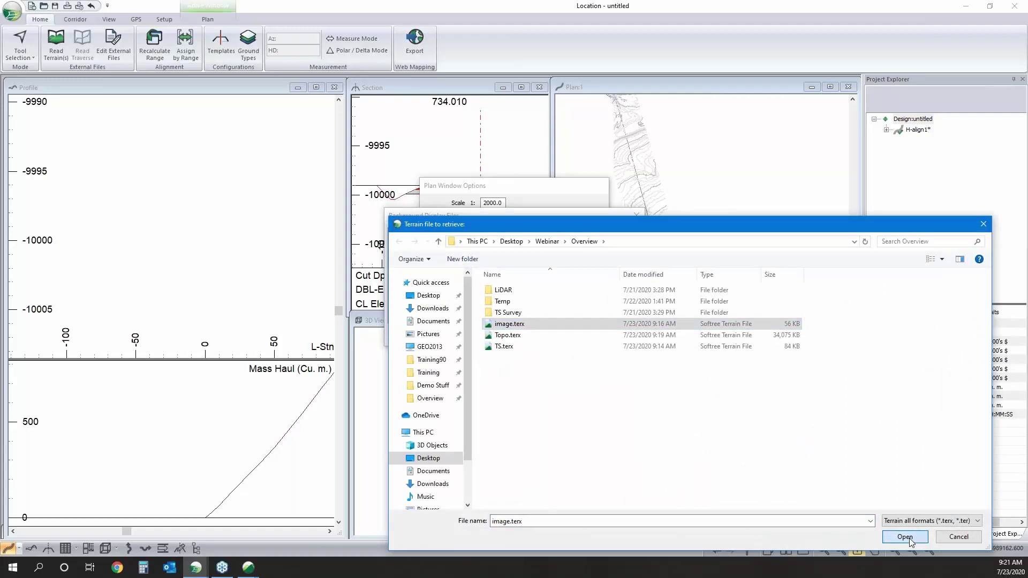
left_click(489, 336)
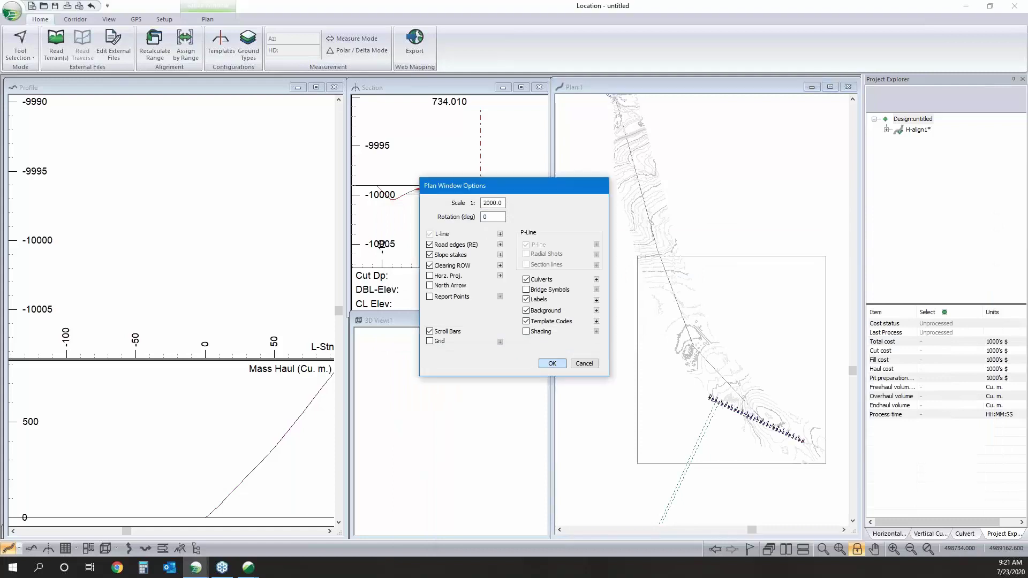
left_click(552, 364)
- Extend the horizontal alignment with a new IP on the road at the corridor's northwest end, at about station 3057, using the Add/Edit IP tool
middle_click_drag(655, 217, 677, 256)
right_click(677, 255)
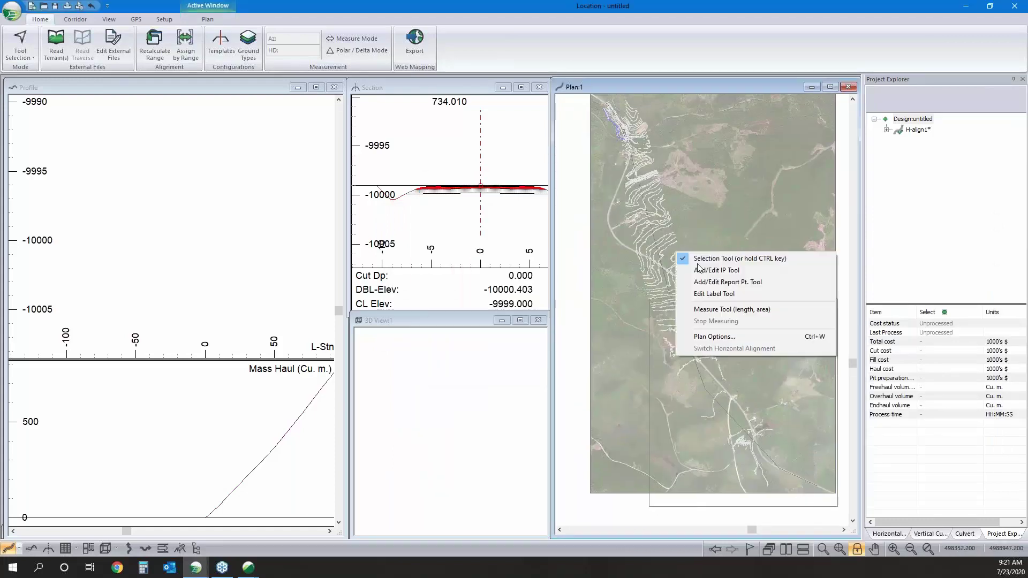
left_click(703, 271)
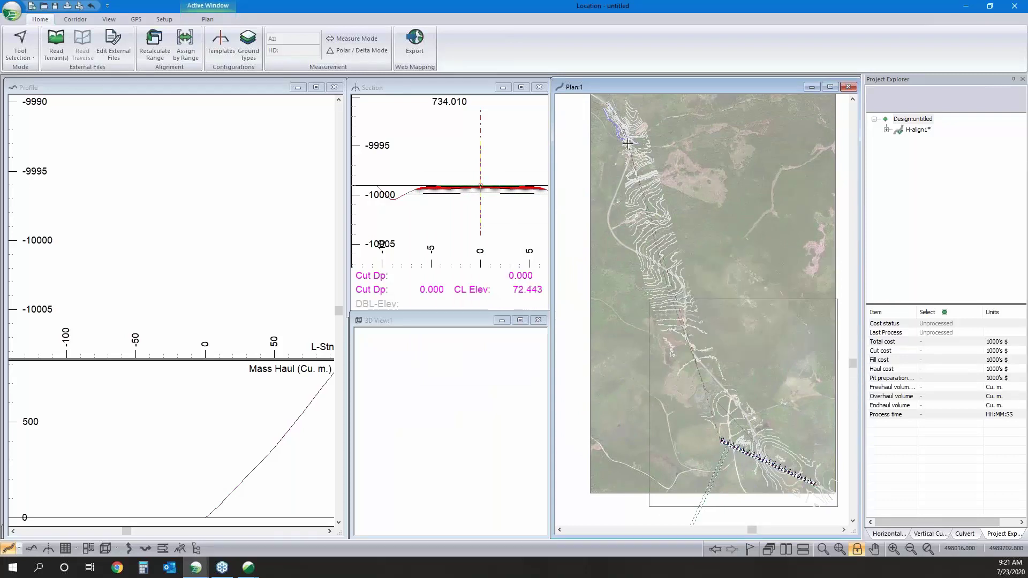
left_click(622, 126)
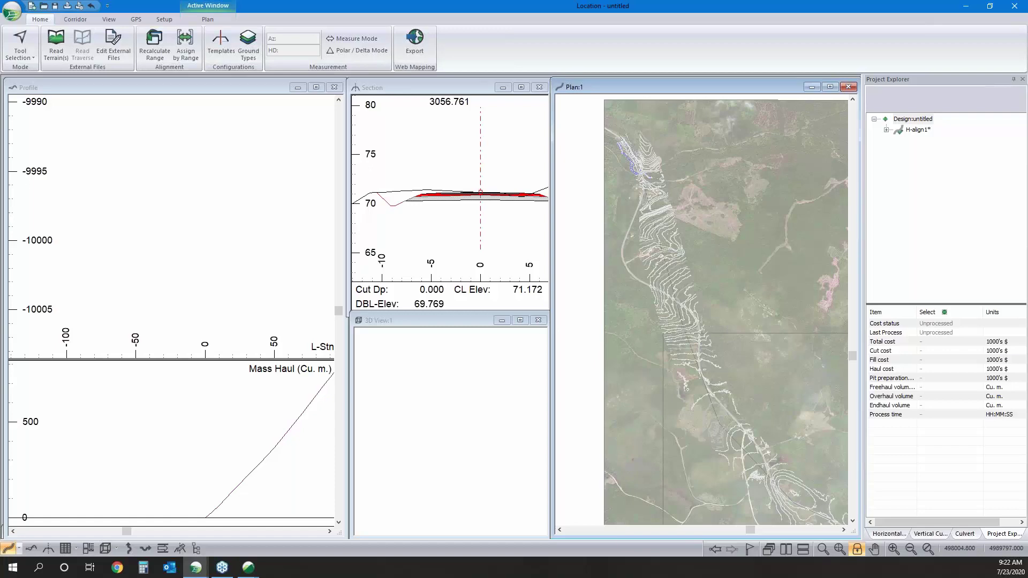
- Fine-tune the new end IP's position on the existing road's centreline and accept the vertical alignment warning
scroll(742, 301, "up", 3)
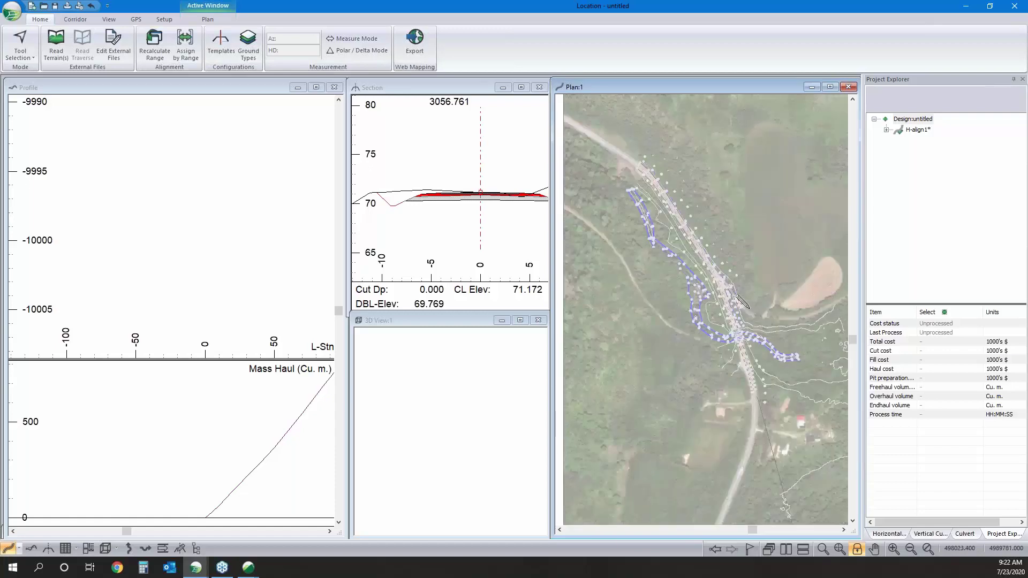
scroll(741, 302, "up", 3)
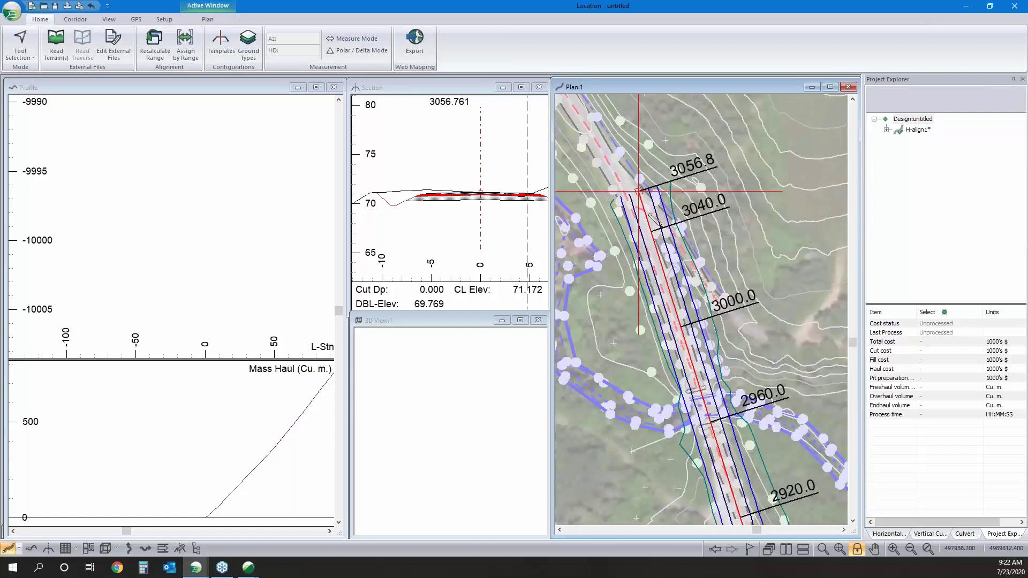
left_click(637, 192)
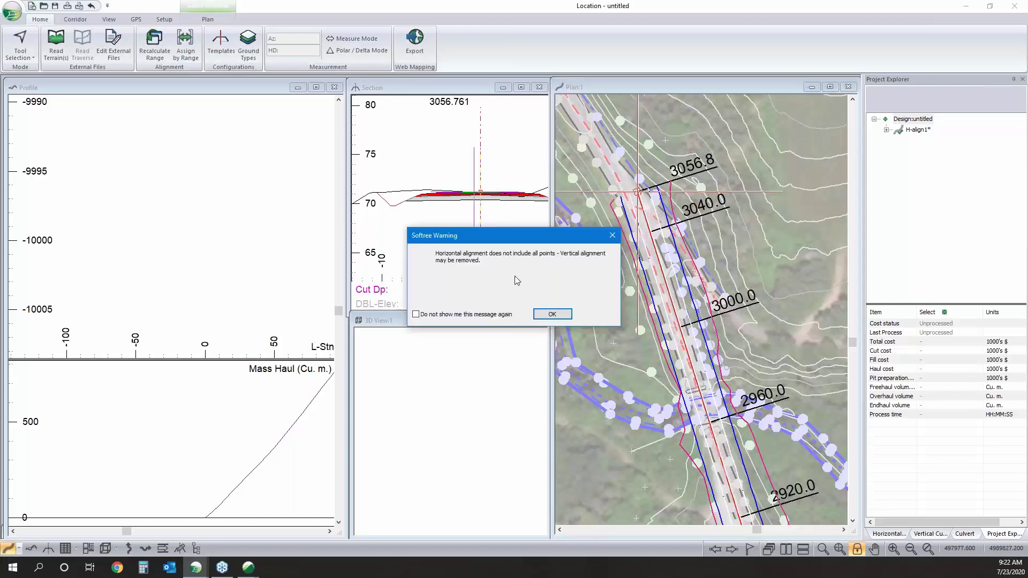
key("Return")
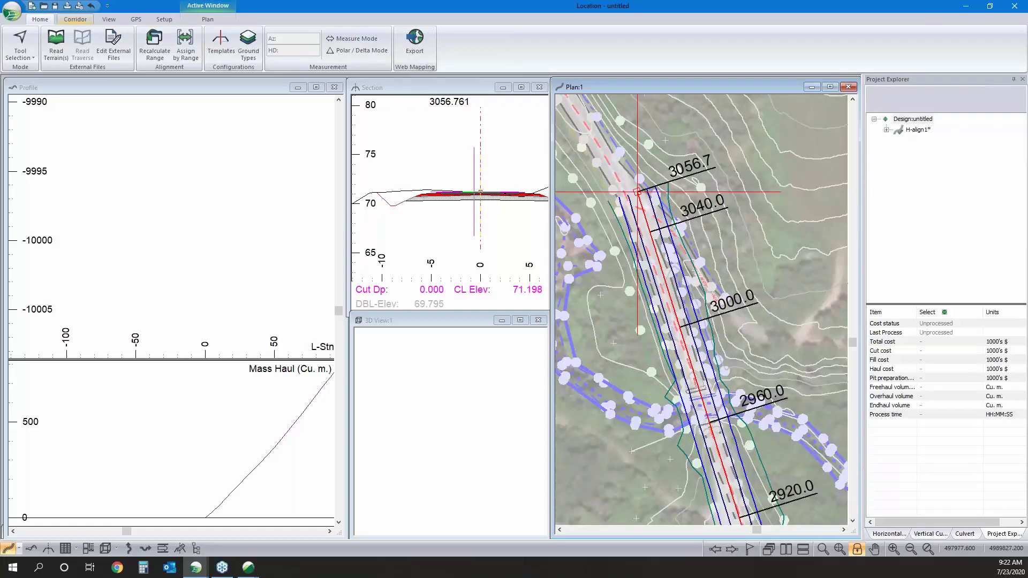
- Set the interval of the Auto interval points 2 report points to 100 m in the alignment properties
left_click(75, 19)
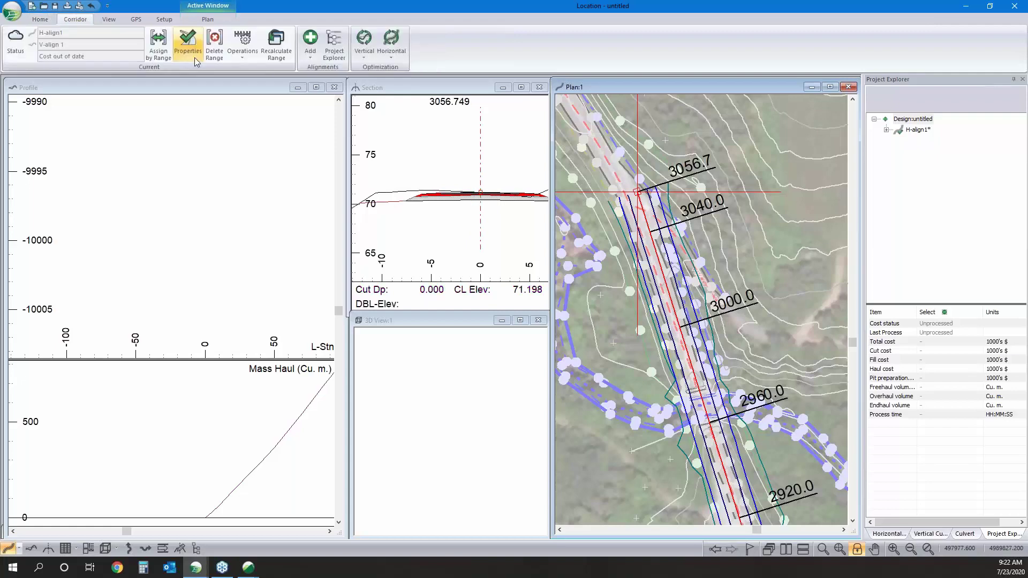
left_click(194, 56)
type("100")
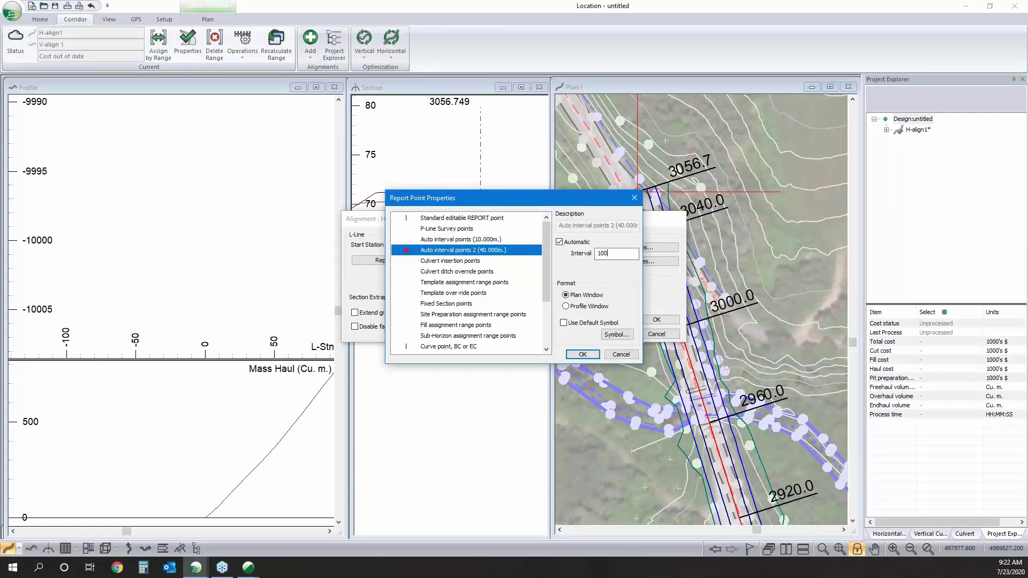
left_click(572, 354)
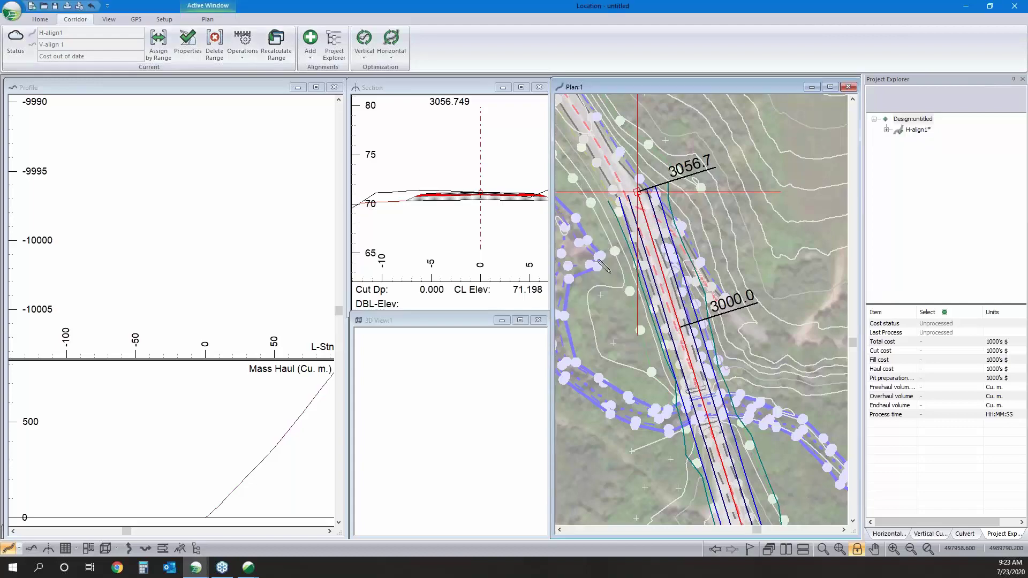
- Extend the alignment northwest along the existing road to about station 3249 and enable Extend ground for H-align1's section extrapolation
scroll(782, 427, "down", 3)
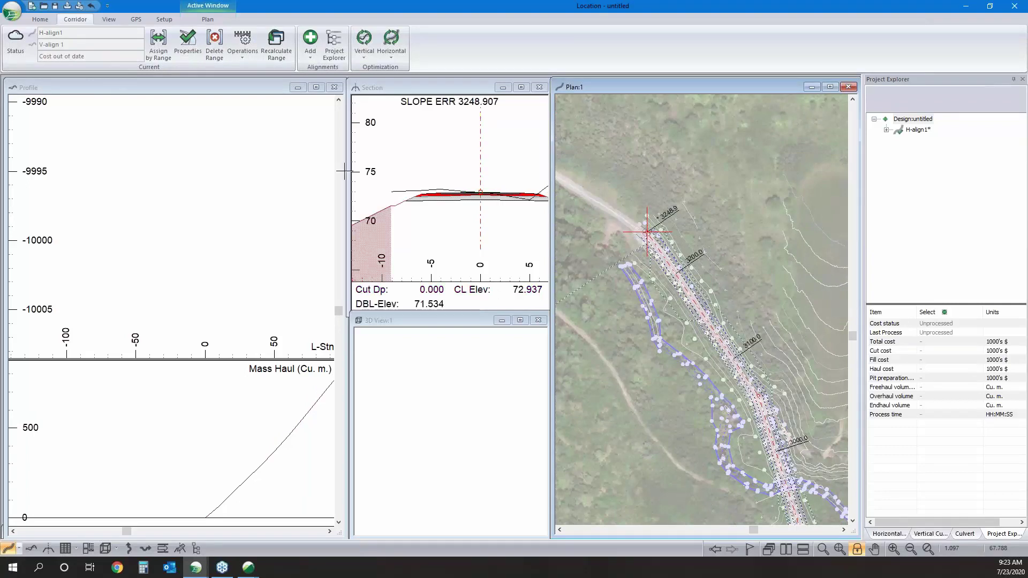
left_click(229, 84)
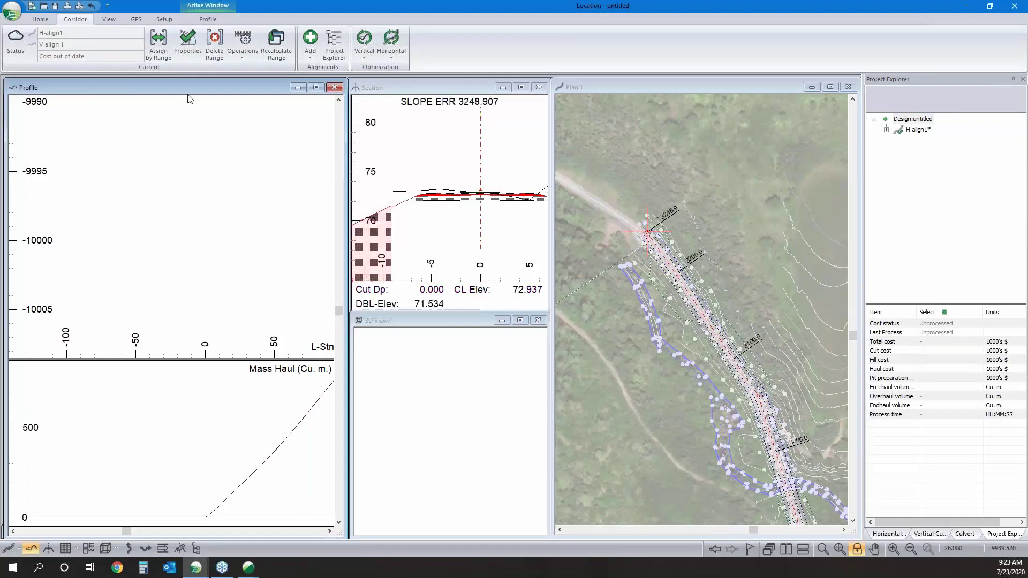
left_click(839, 548)
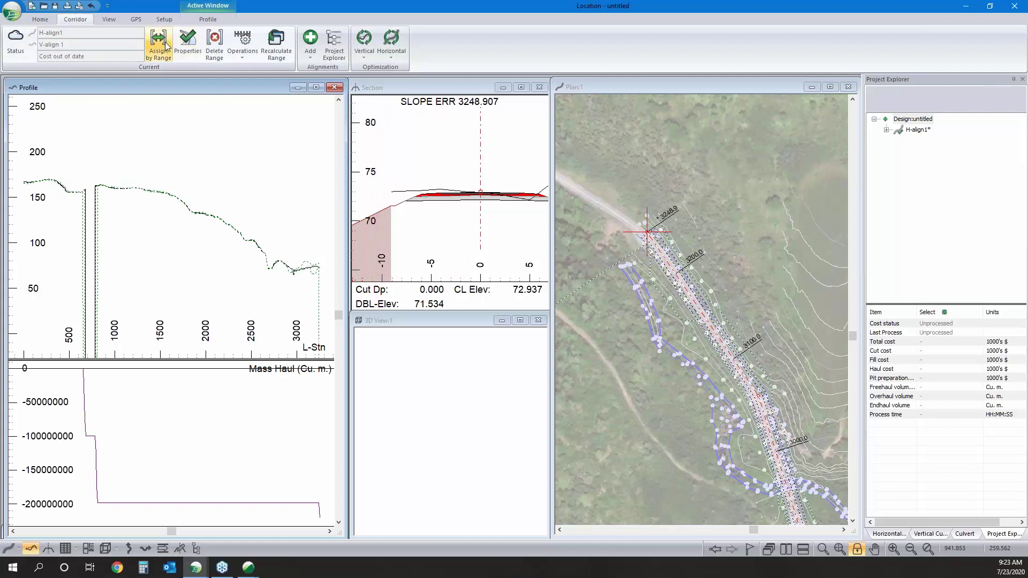
left_click(186, 47)
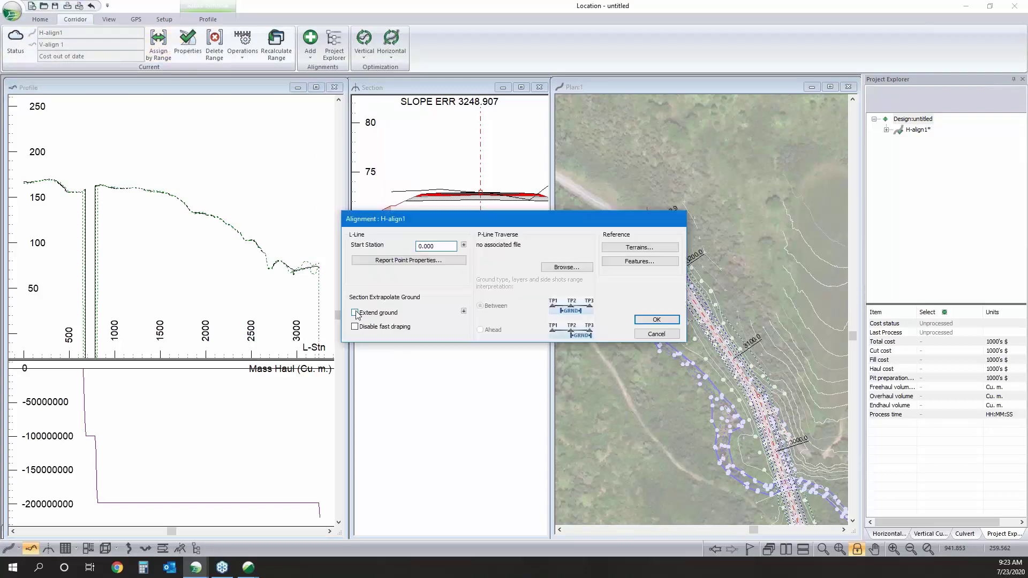
left_click(650, 319)
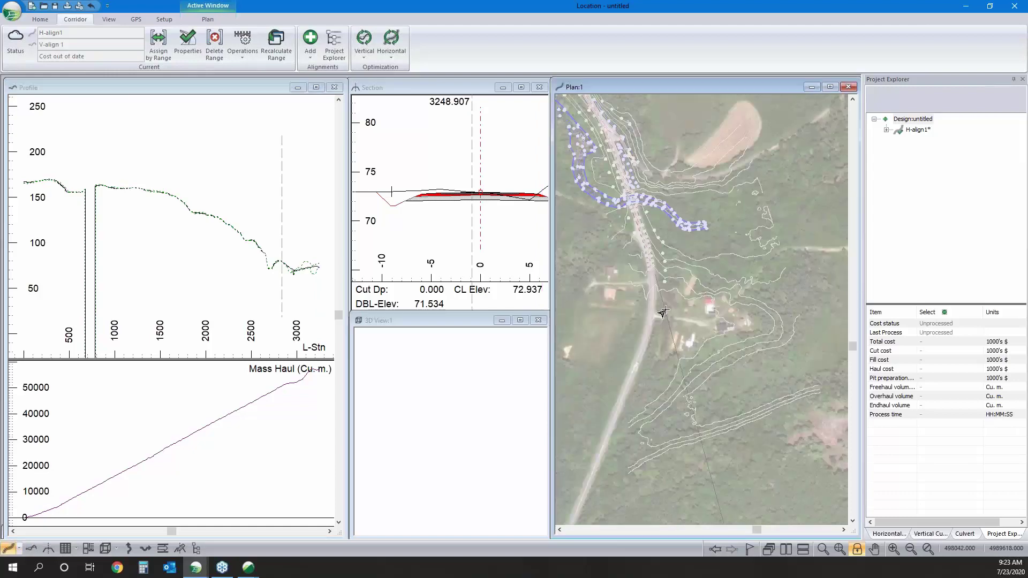
- Add a vertical IP at about station 304 and elevation 170.5 m in the profile, and return to the Selection Tool
right_click(126, 195)
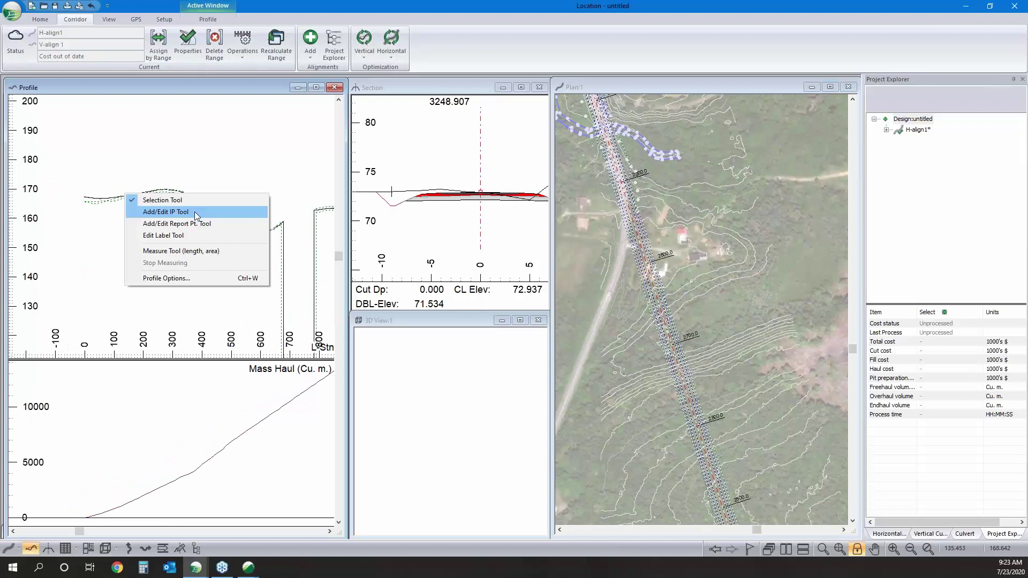
left_click(195, 211)
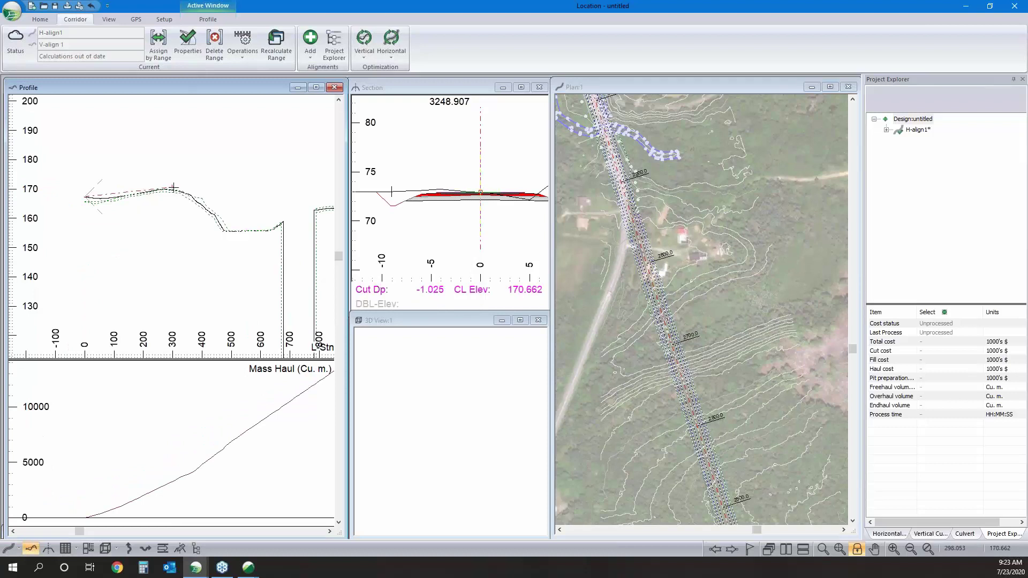
left_click(173, 187)
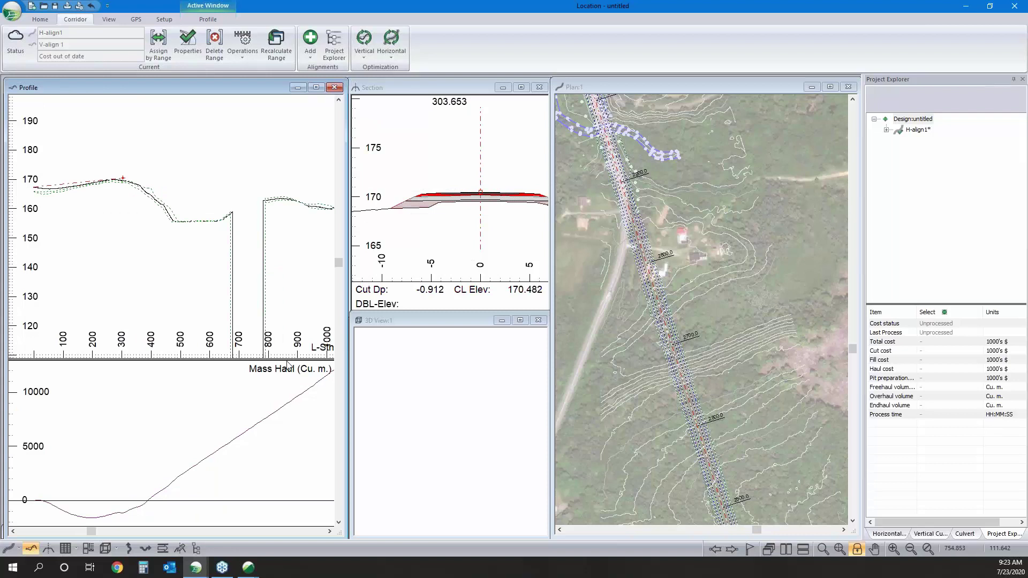
middle_click_drag(285, 290, 246, 279)
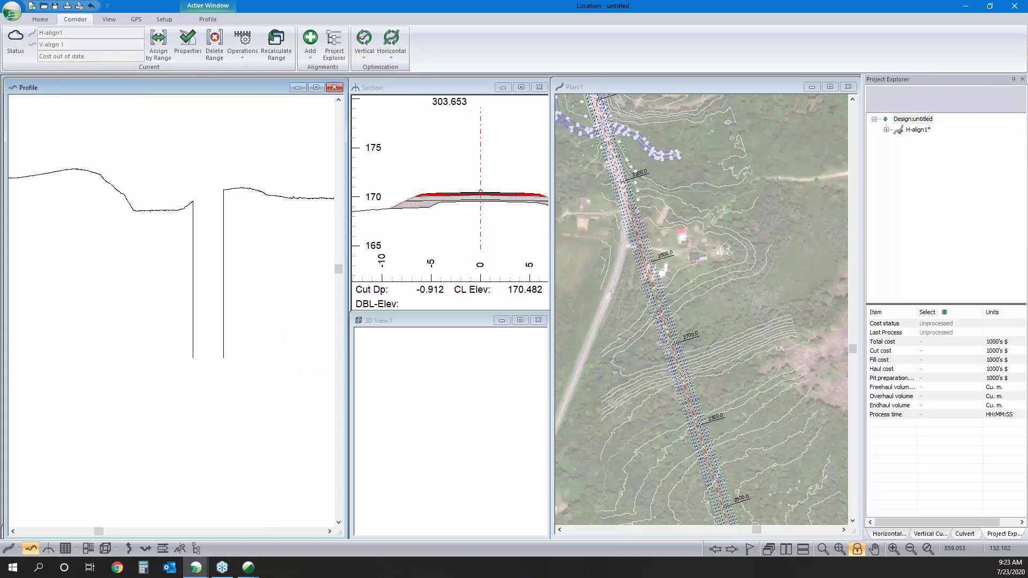
right_click(165, 217)
left_click(185, 222)
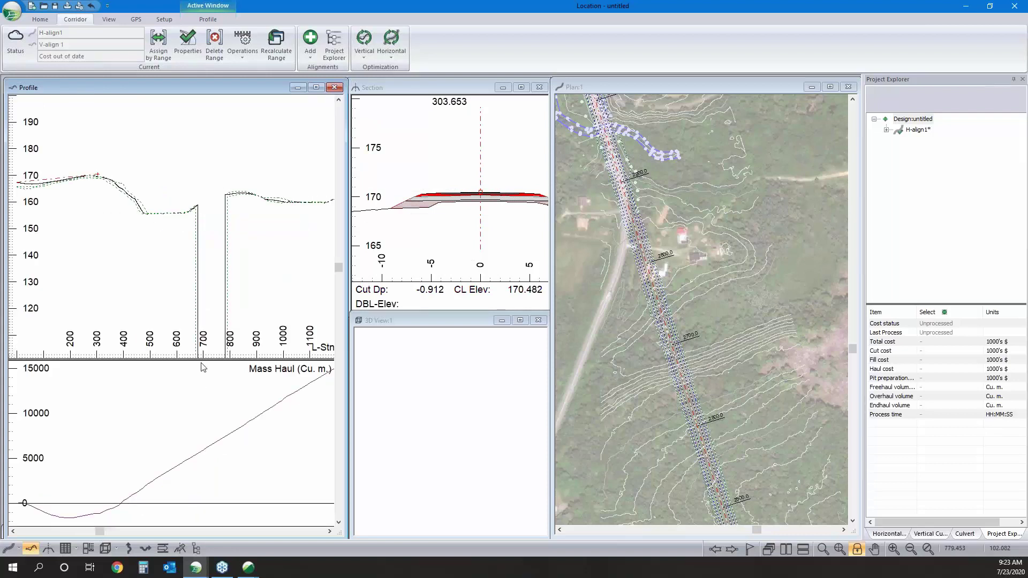
left_click_drag(237, 337, 224, 279)
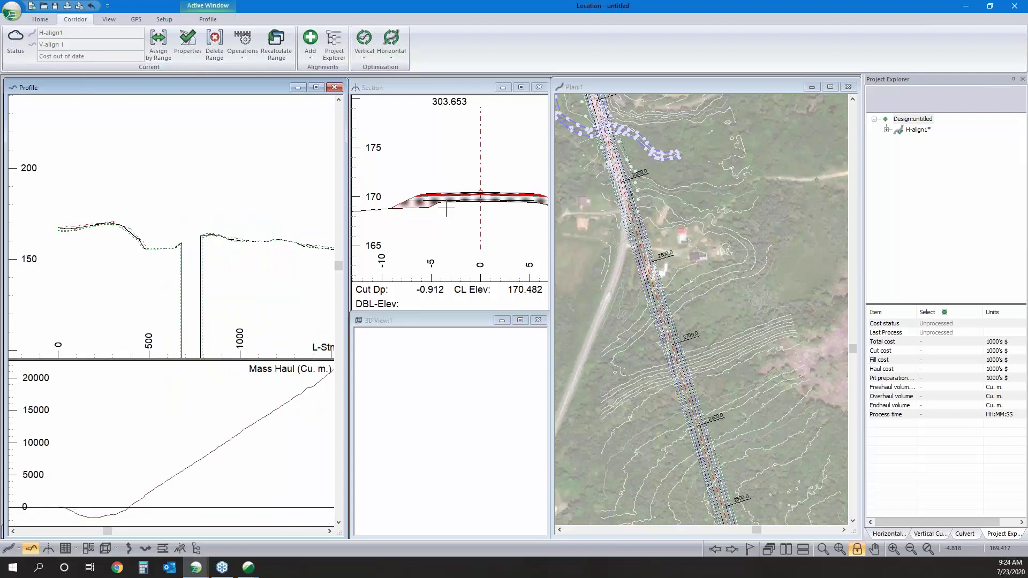
- Examine the AcpWidth parameter of the Rural I-left component in the DF - Rural template, and close the Template Editor without changes
left_click(455, 173)
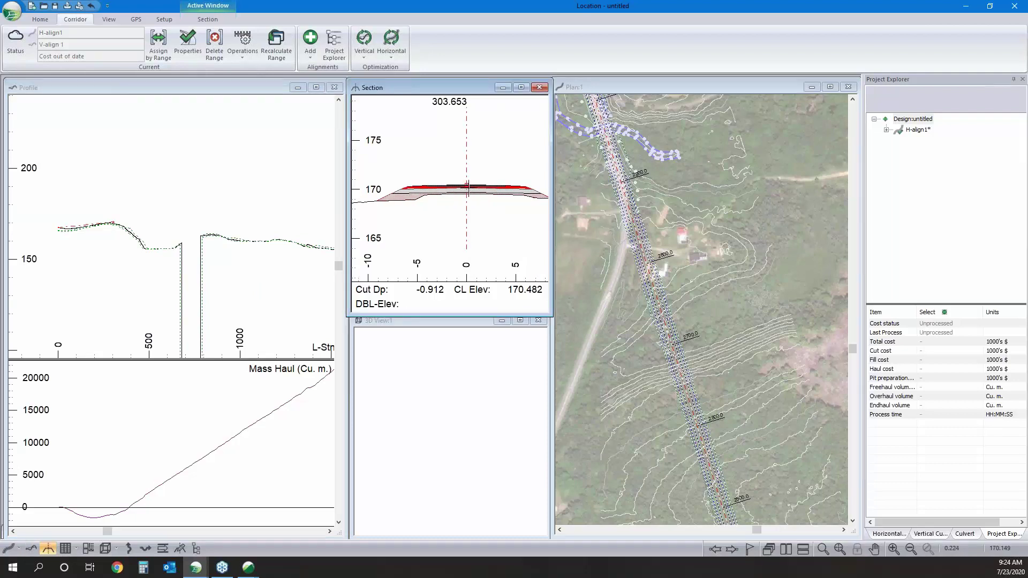
left_click(47, 22)
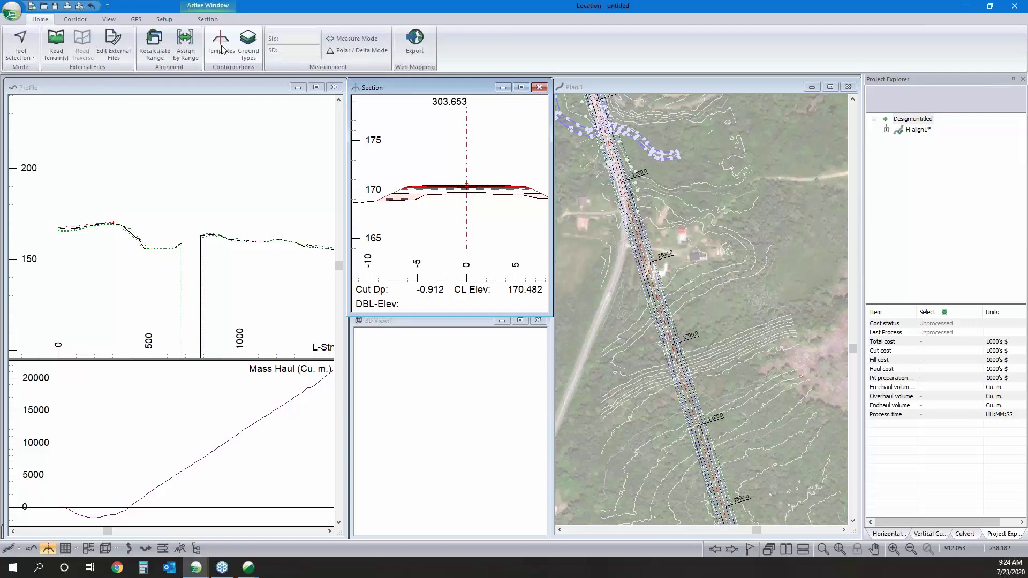
left_click(221, 47)
double_click(262, 134)
double_click(283, 141)
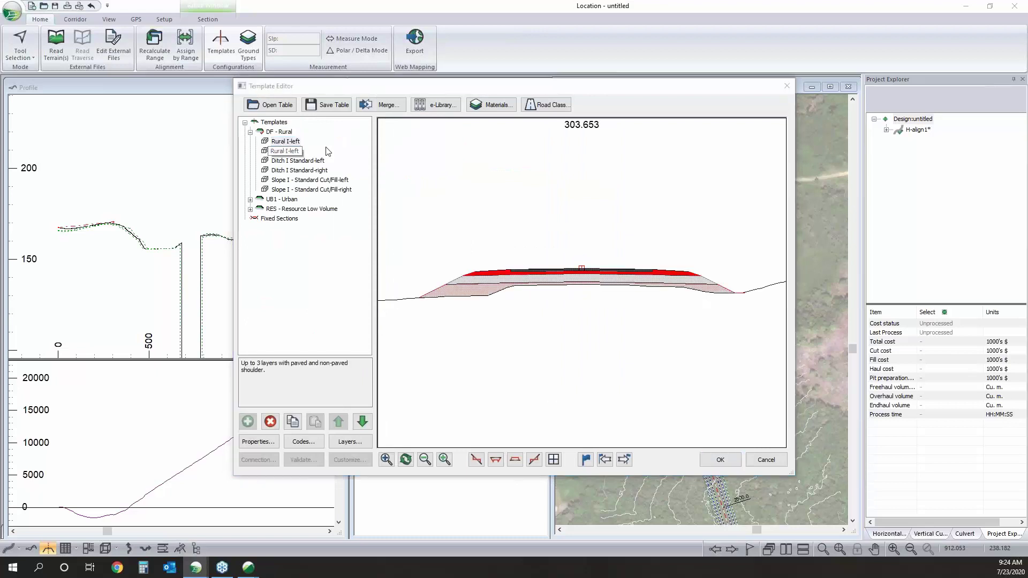
left_click(354, 211)
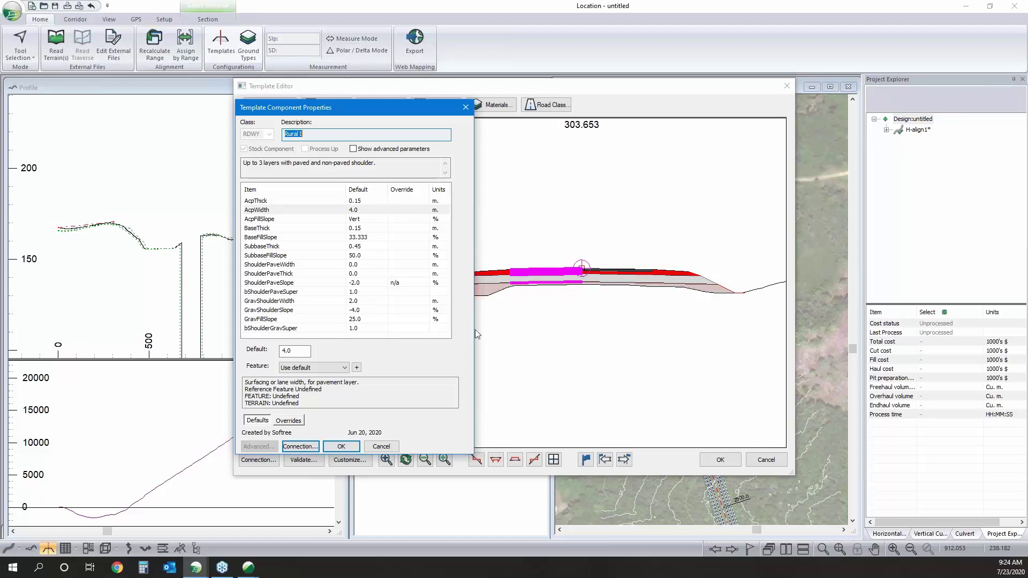
left_click(380, 446)
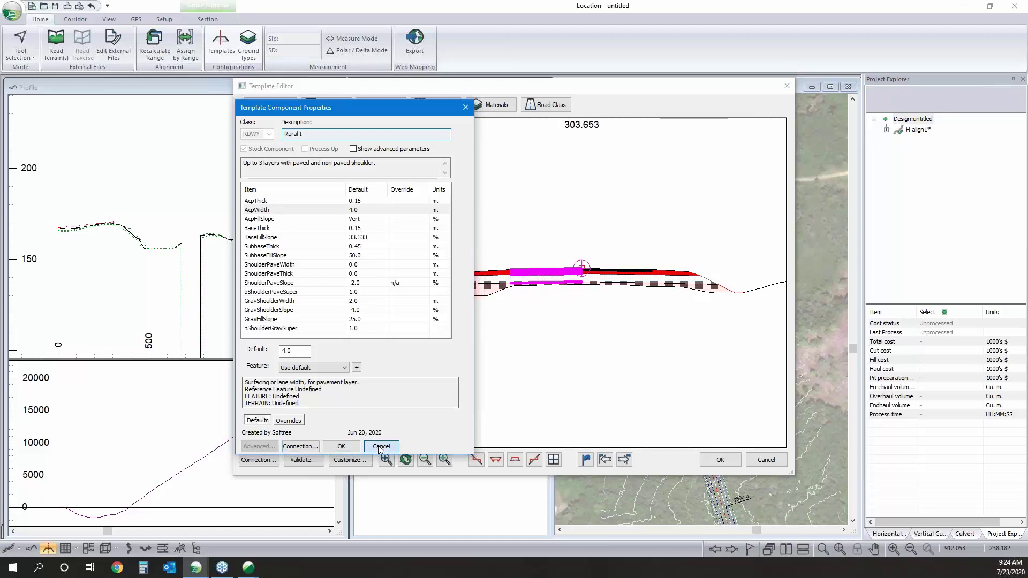
left_click(776, 467)
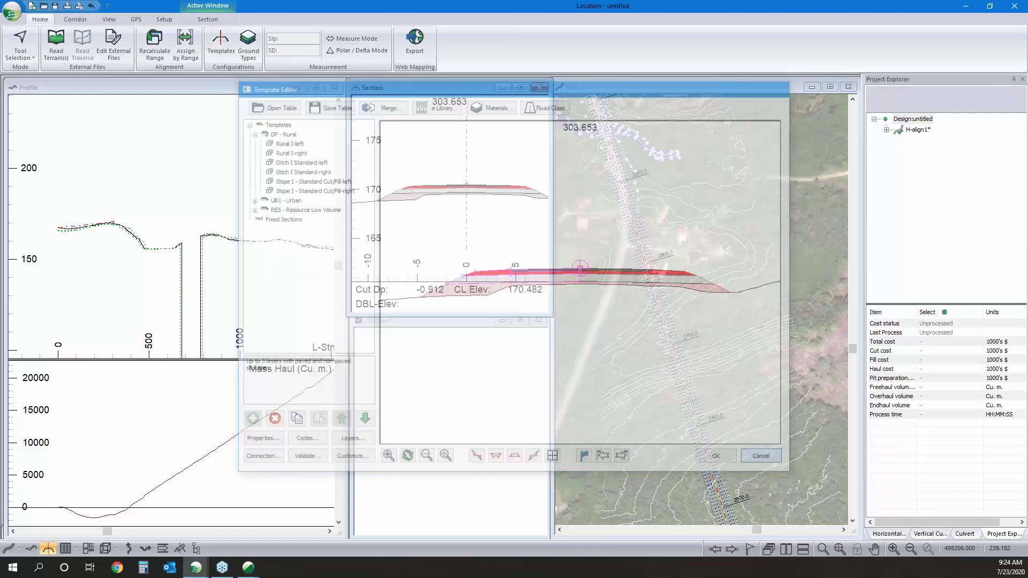
- Add a vertical IP at about station 606 and elevation 156.4 m in the profile, and return to the Selection Tool
left_click(663, 229)
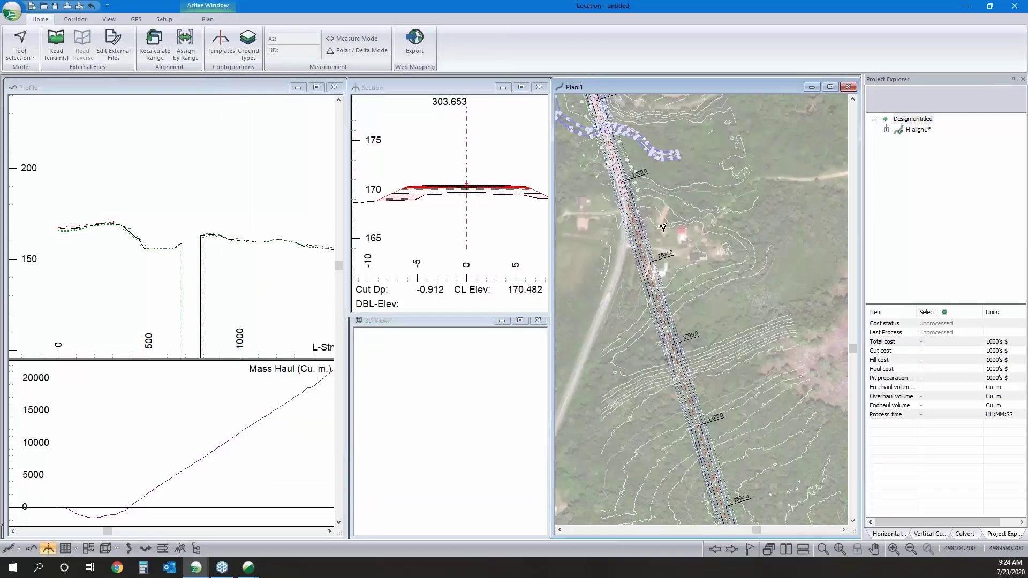
right_click(143, 203)
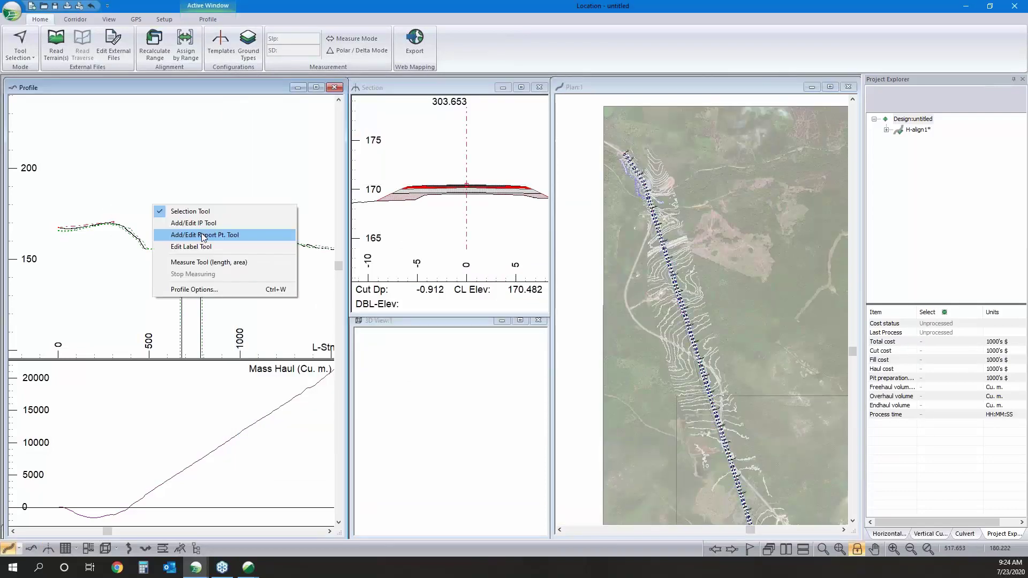
left_click(169, 231)
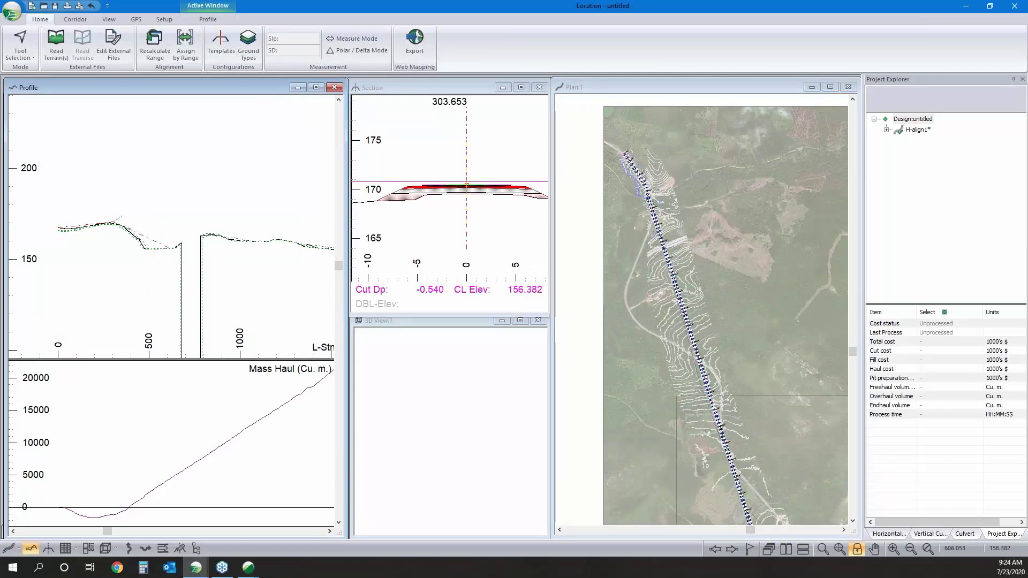
left_click(168, 247)
right_click(193, 233)
left_click(222, 239)
- Select the horizontal IP at the sharp southern bend, near station 734, and set its curve type to Spiral
scroll(705, 252, "down", 3)
scroll(718, 301, "up", 3)
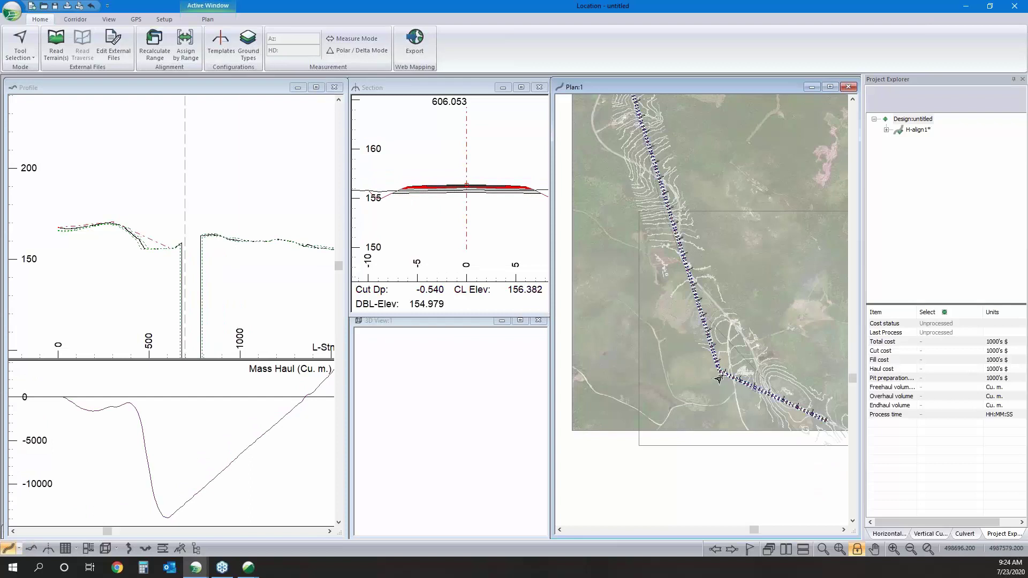
mouse_move(717, 378)
scroll(719, 378, "up", 1)
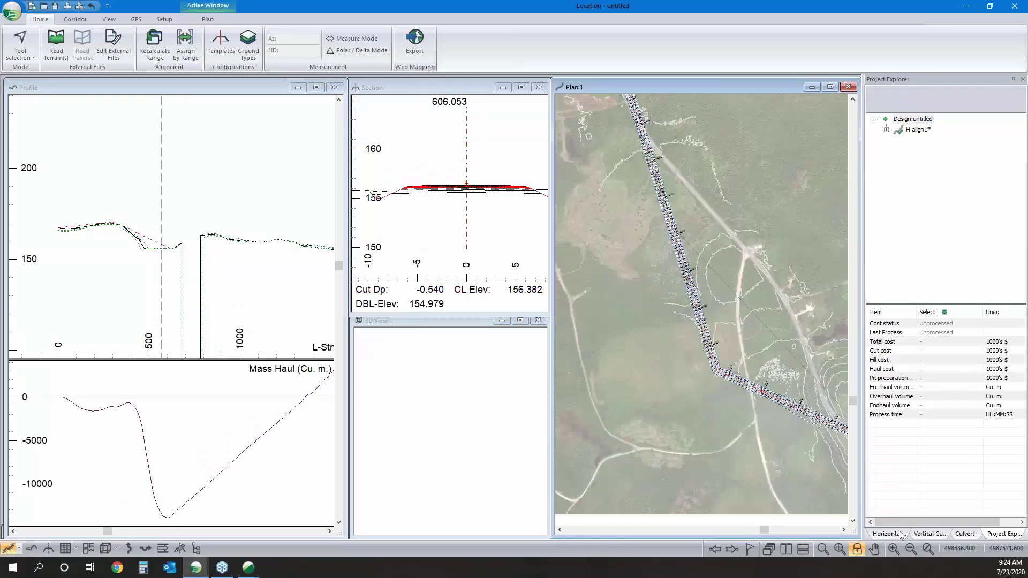
left_click(888, 534)
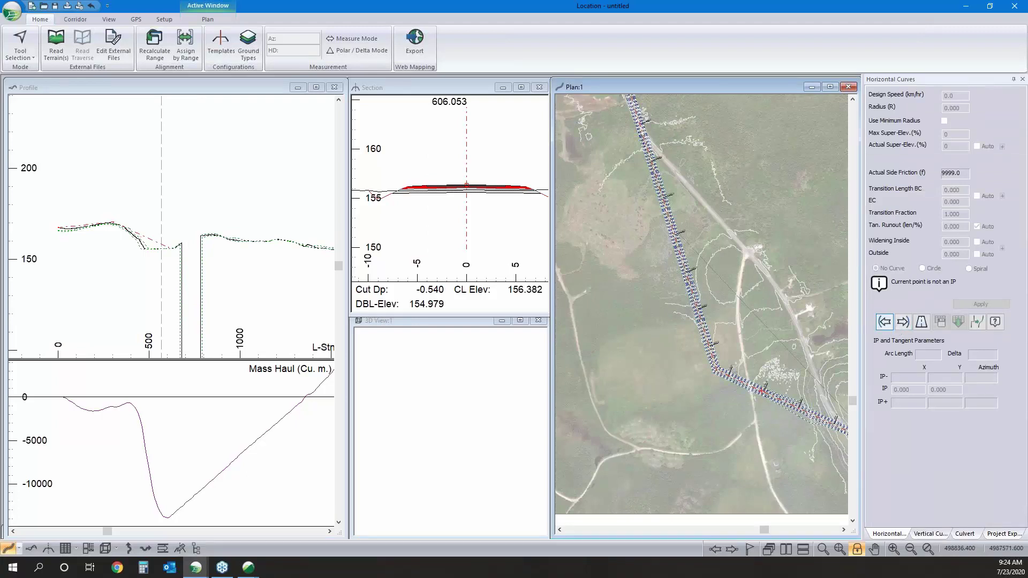
left_click(191, 251)
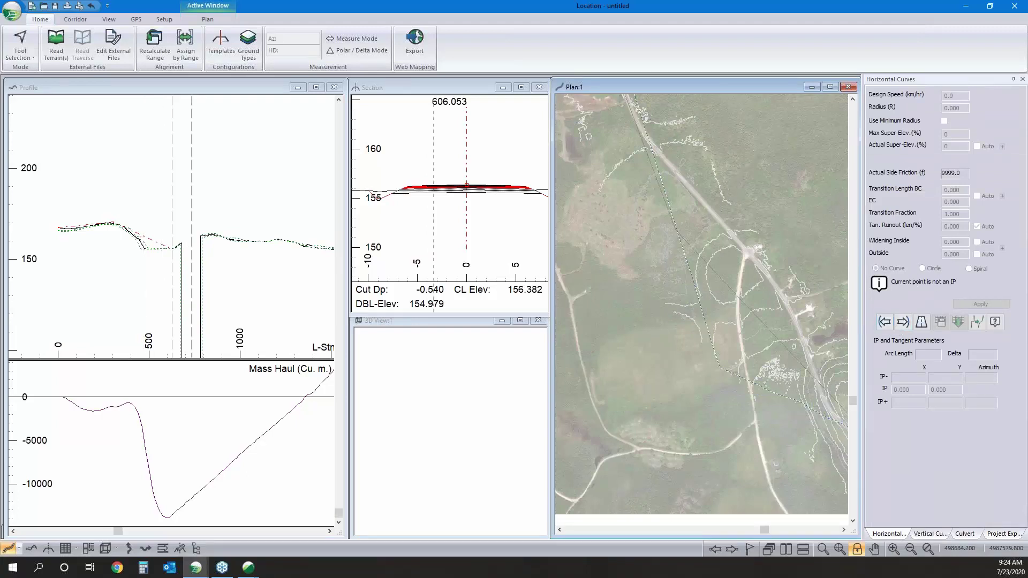
left_click(903, 323)
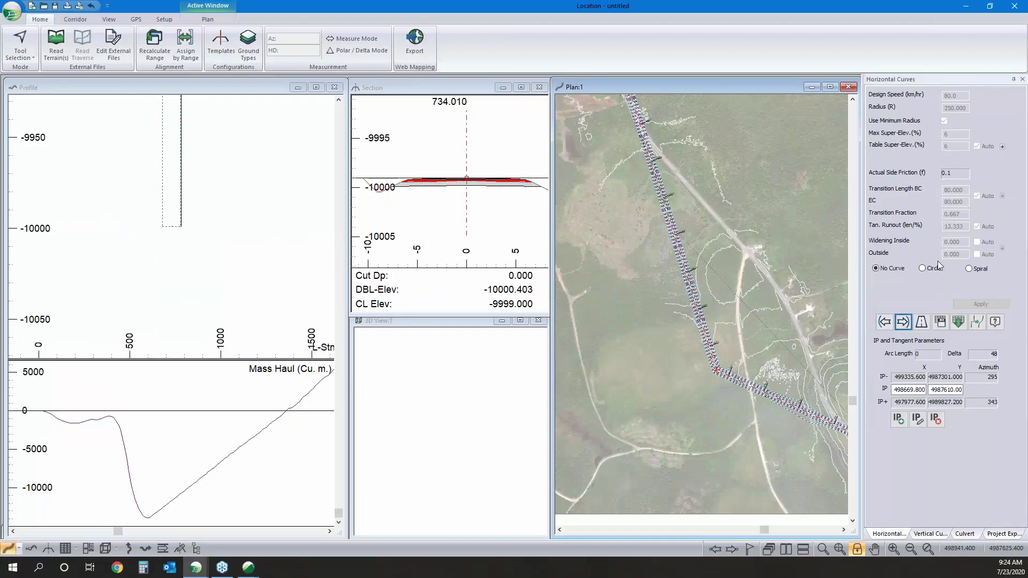
left_click(971, 271)
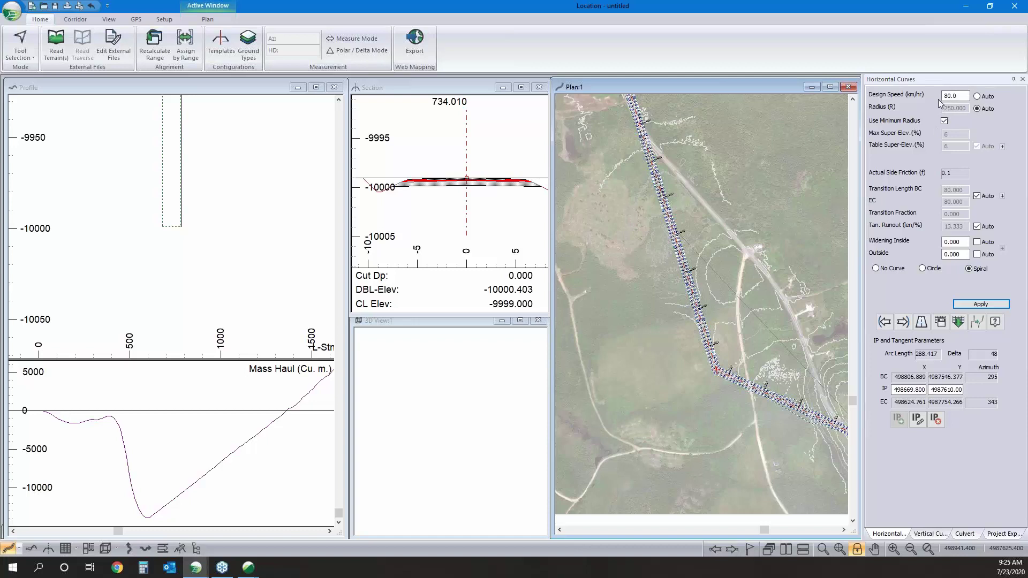
- Check the road class specifications, then disable Use Minimum Radius and apply a 1000 m radius to the southern bend's spiral curve
left_click(919, 324)
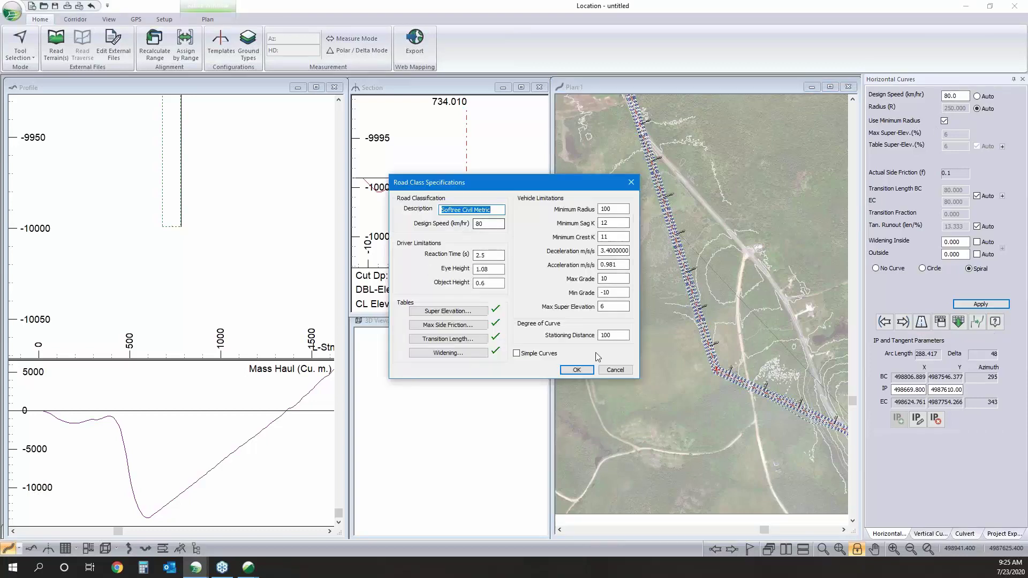
left_click(607, 370)
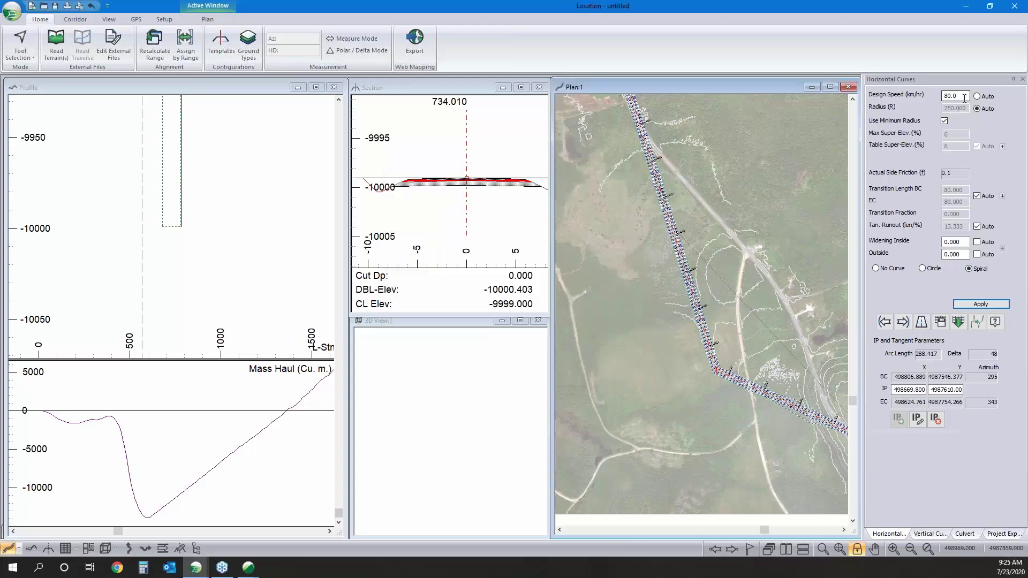
left_click(943, 121)
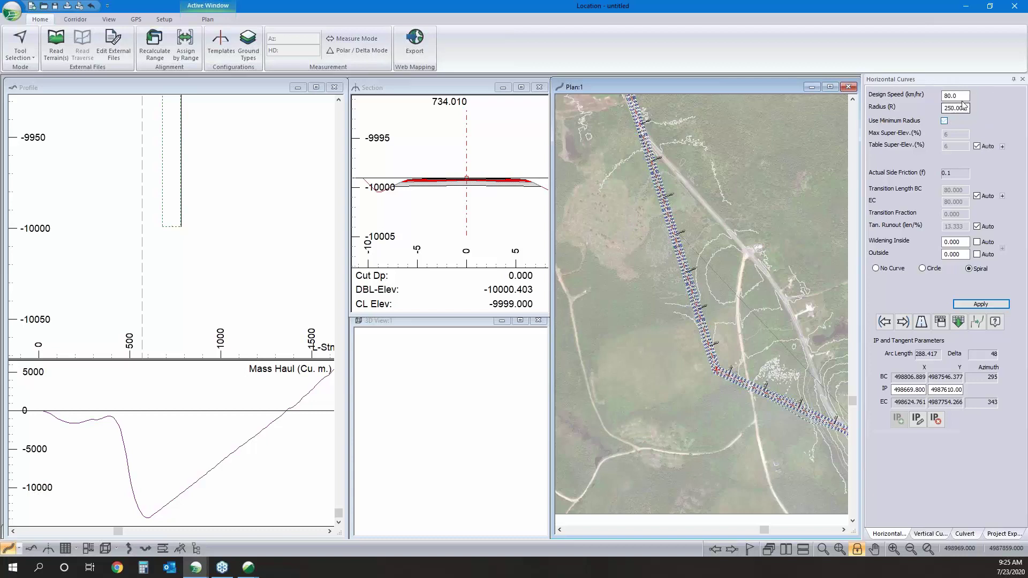
type("1")
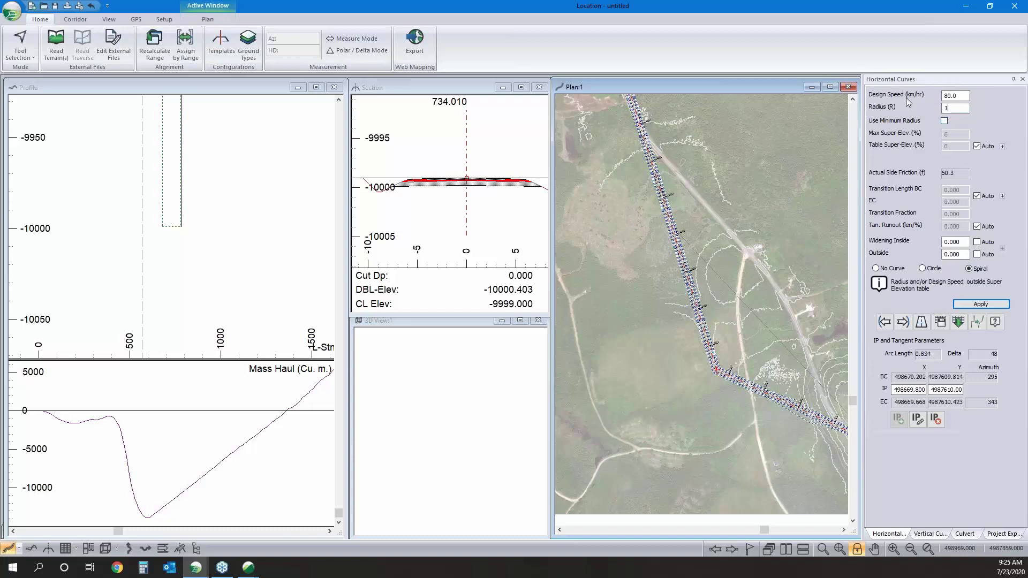
type("000")
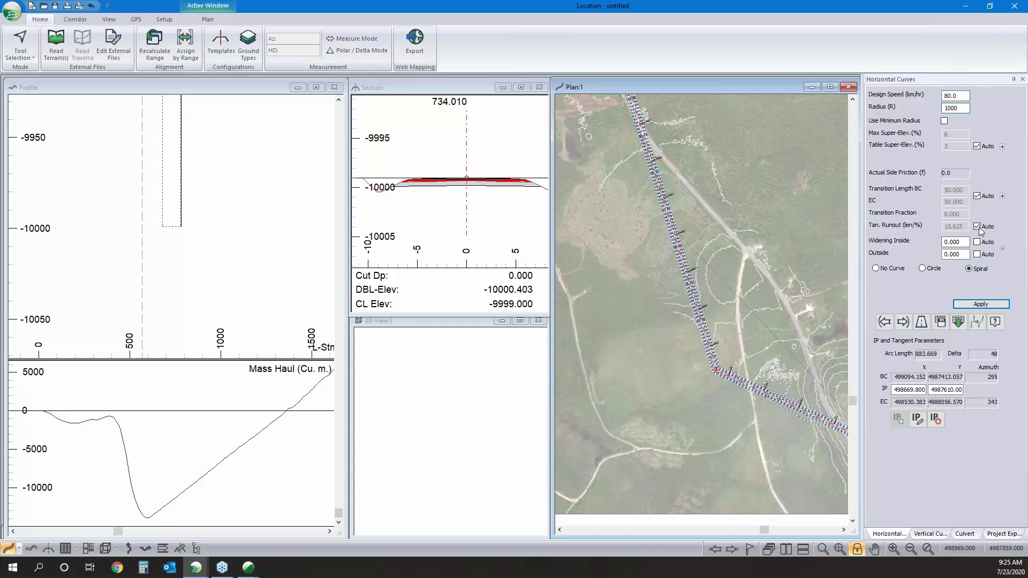
left_click(964, 304)
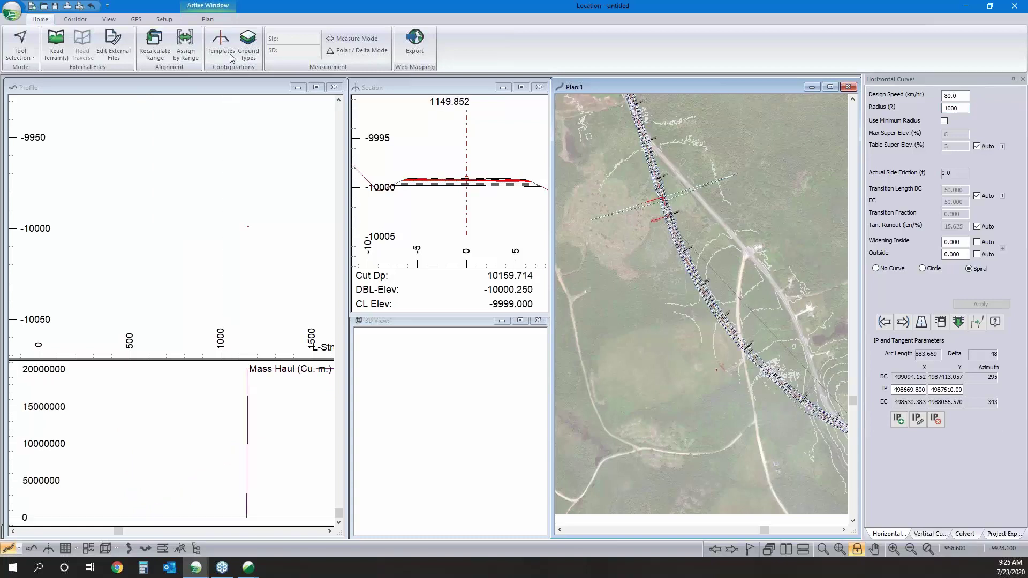
- Select the next horizontal IP, near station 3005, and apply a Spiral curve with minimum radius disabled and a 300 m radius
left_click(145, 220)
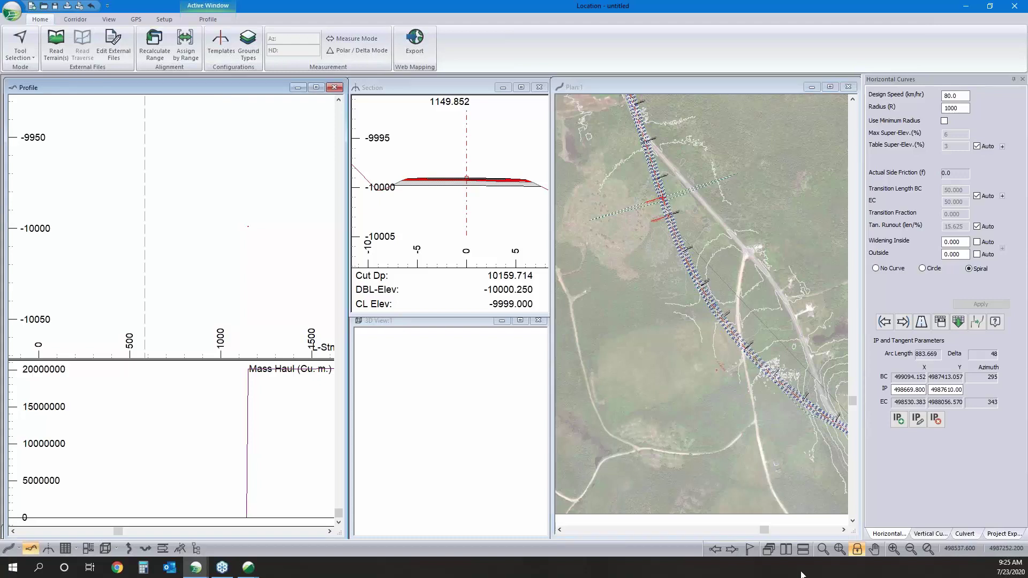
left_click(840, 549)
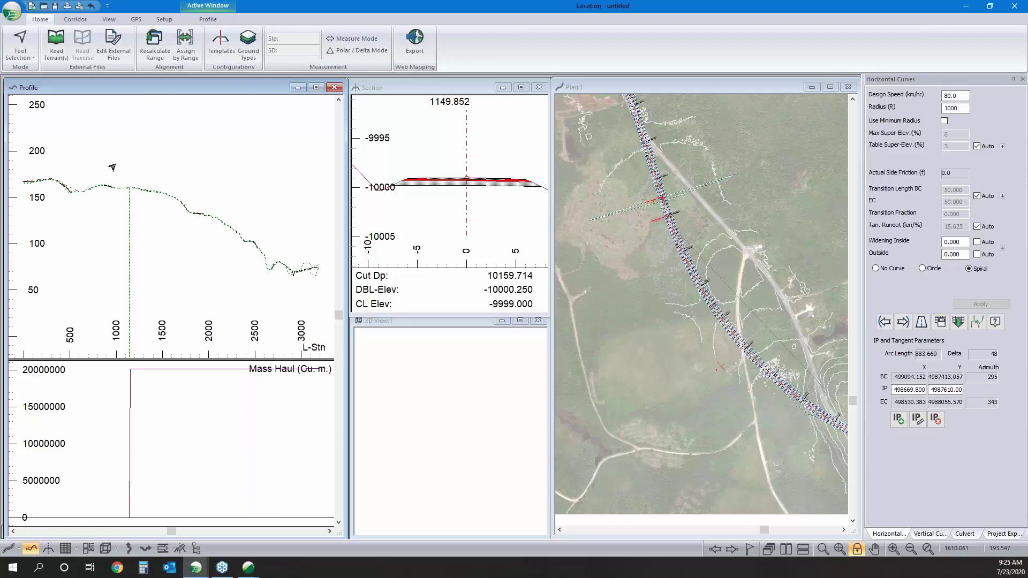
scroll(107, 177, "up", 2)
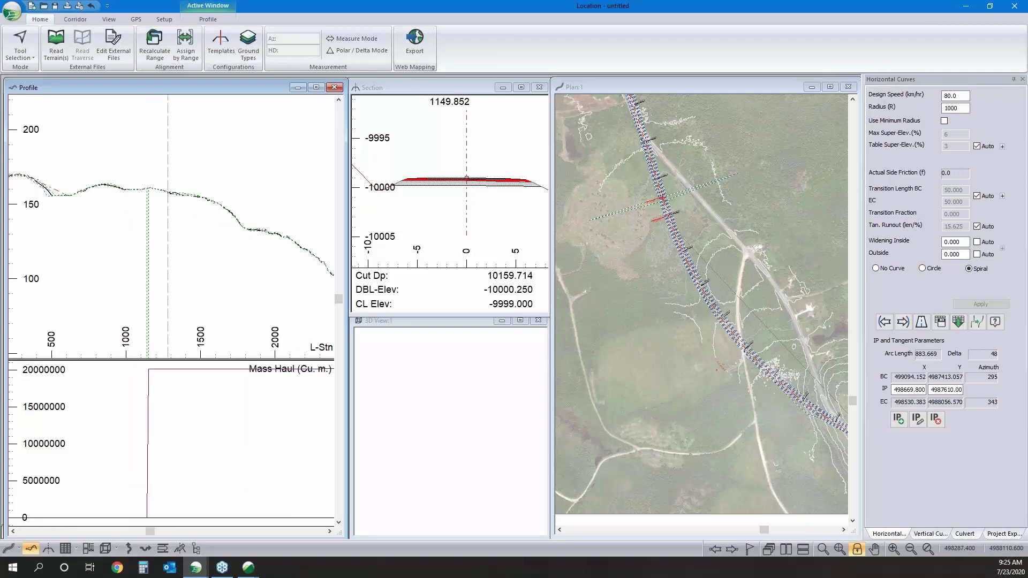
left_click(903, 322)
left_click(969, 268)
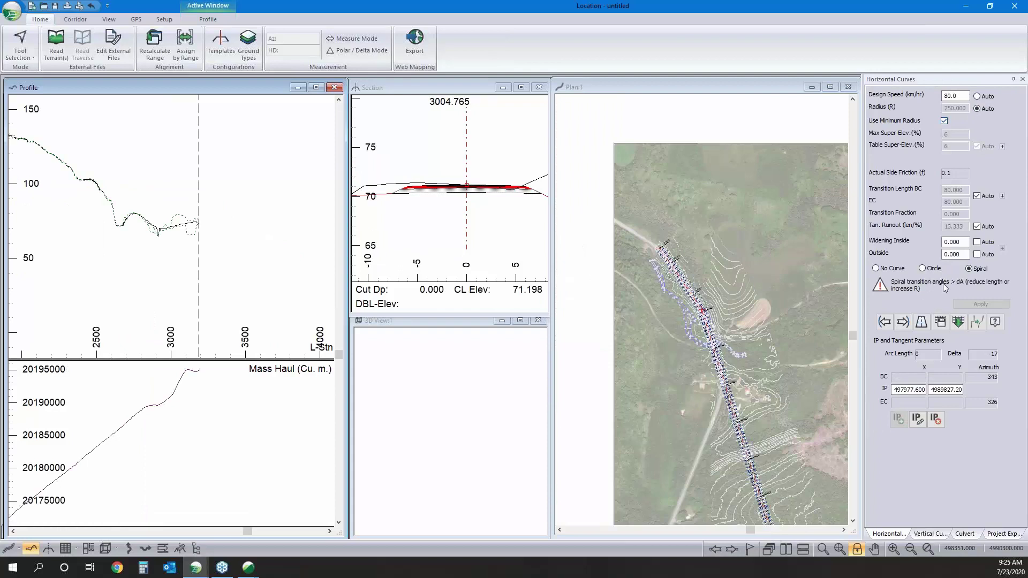
left_click(944, 121)
double_click(955, 109)
type("300")
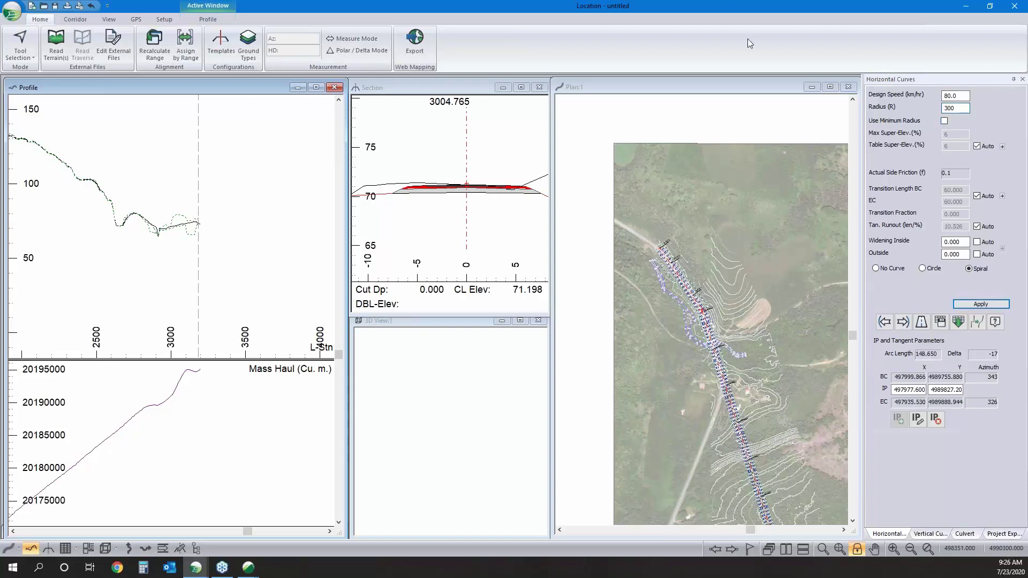
left_click(989, 303)
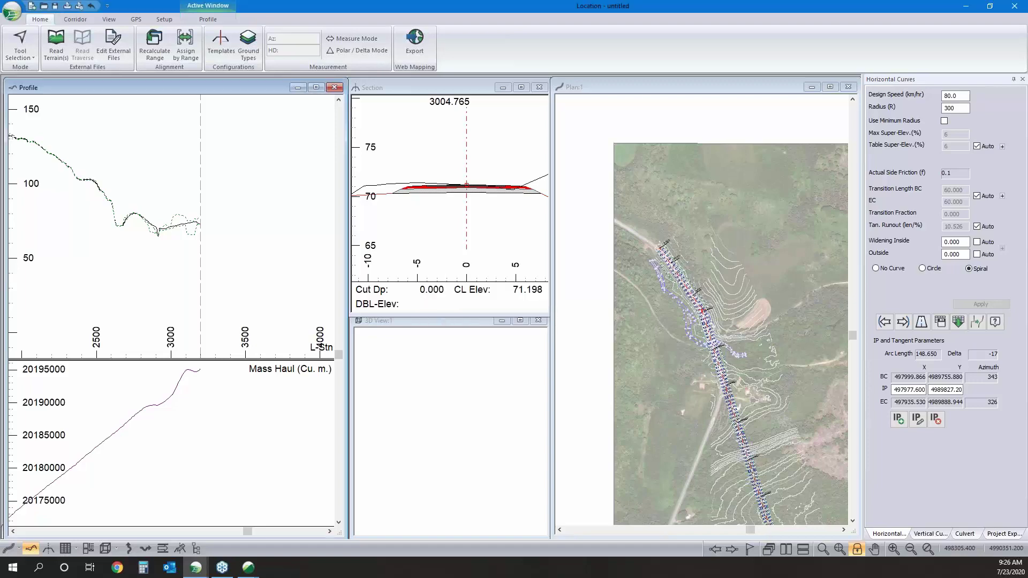
- Continue the vertical alignment from station 606 with IPs at about stations 854, 1173 and 1580, following the existing ground
left_click(738, 327)
scroll(701, 319, "up", 5)
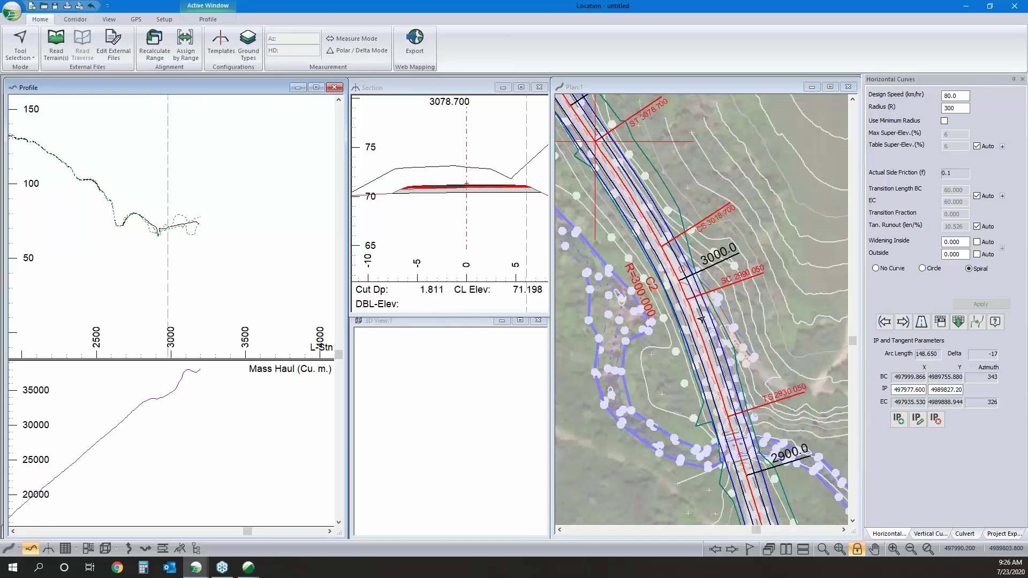
middle_click_drag(67, 176, 193, 226)
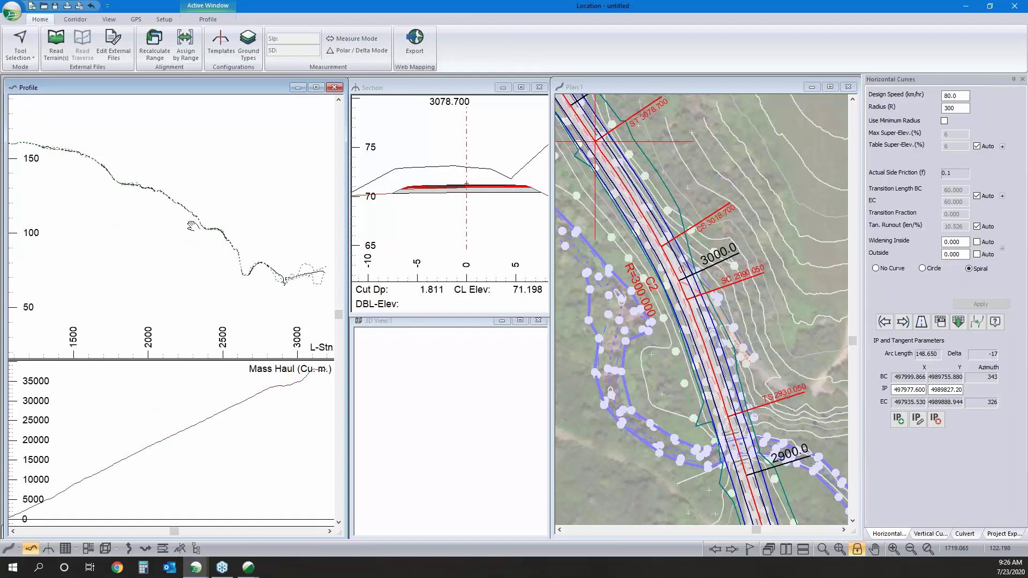
middle_click_drag(48, 177, 165, 220)
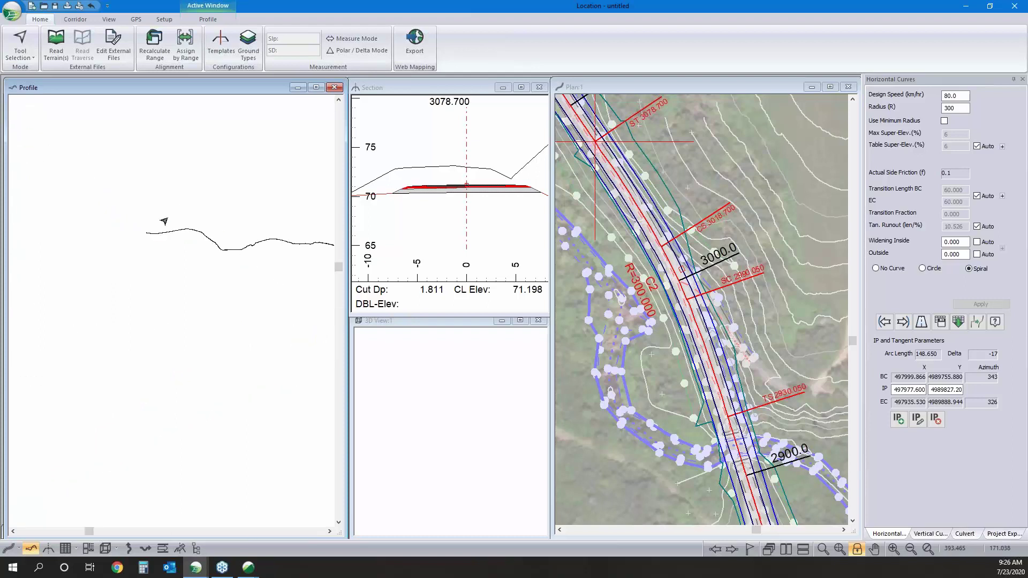
right_click(224, 229)
left_click(252, 247)
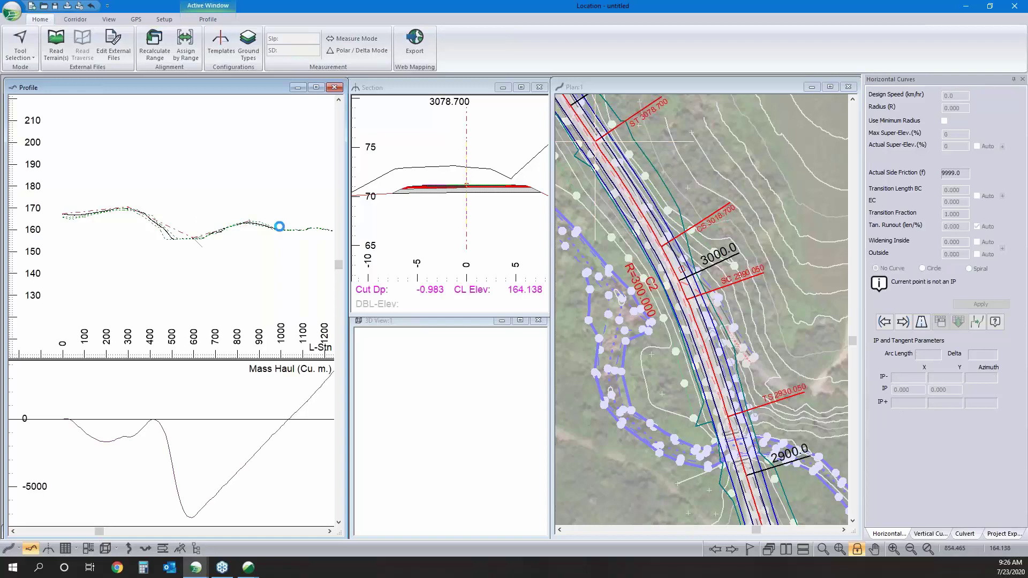
middle_click(279, 227)
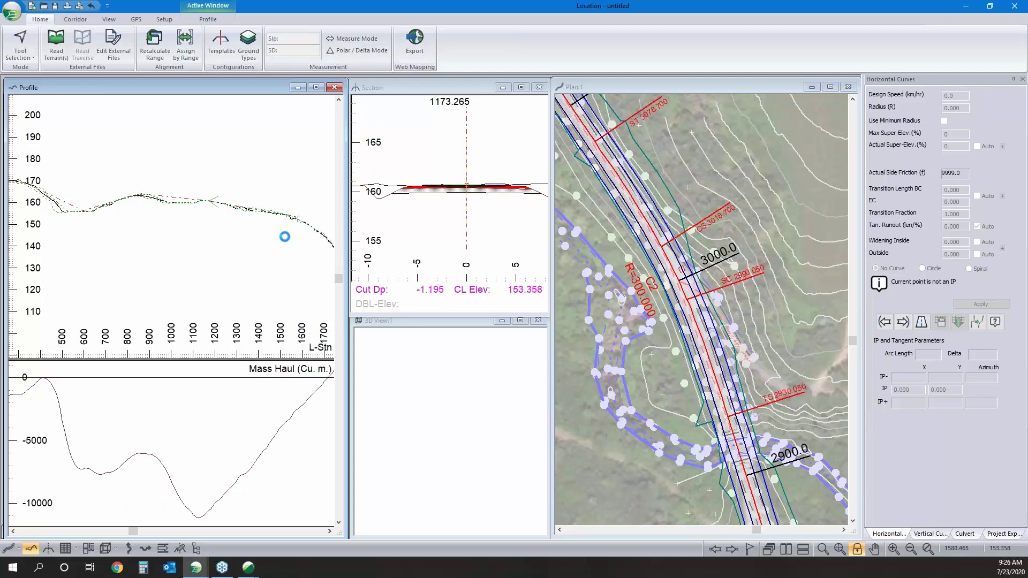
- Add vertical IPs at about stations 2174, 2919 and 3196, at elevations of about 122.2, 69.1 and 74.1 m
middle_click_drag(196, 207, 54, 196)
middle_click_drag(164, 230, 142, 217)
scroll(161, 230, "down", 1)
scroll(162, 245, "down", 1)
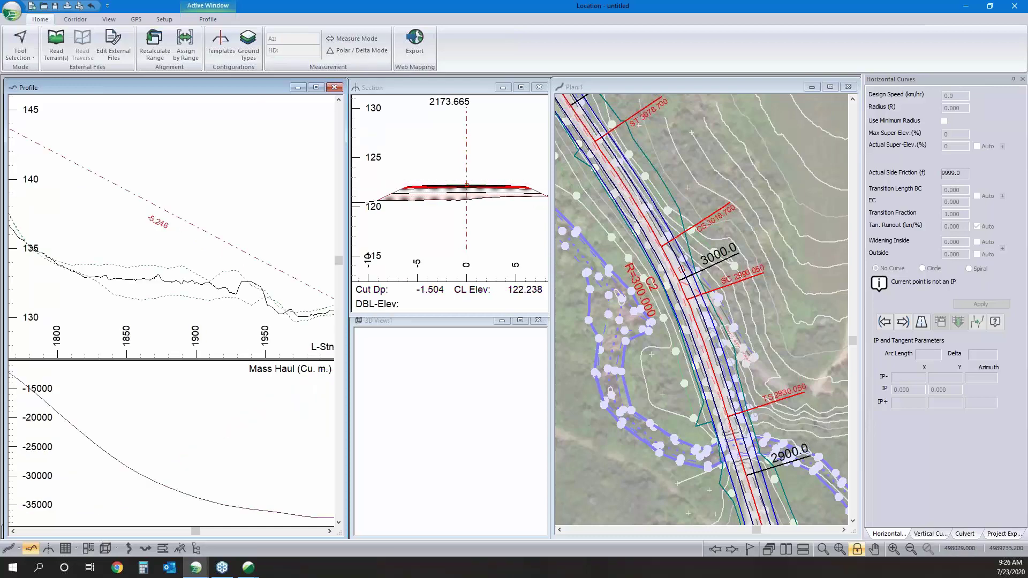
scroll(171, 230, "down", 5)
scroll(245, 274, "up", 1)
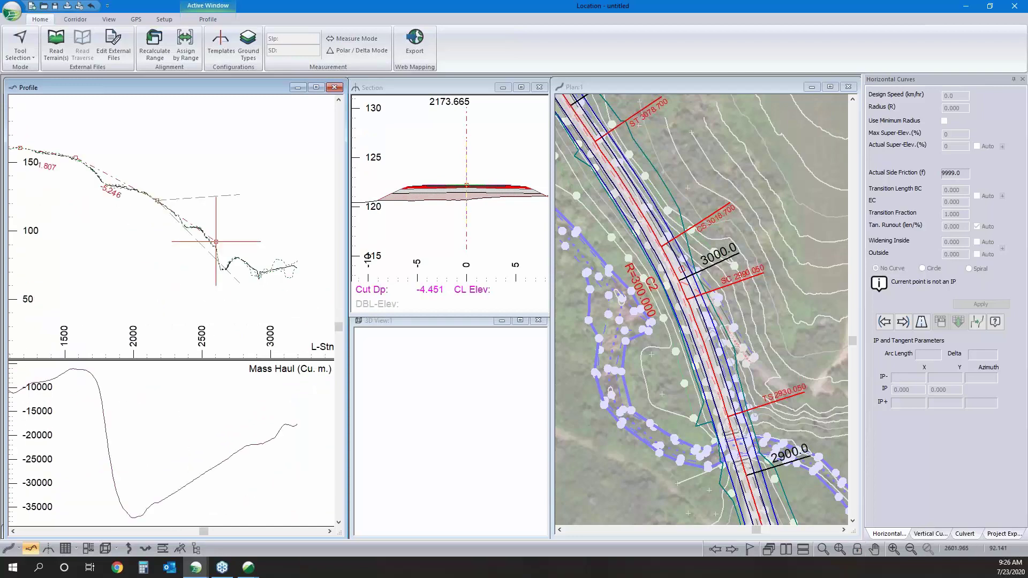
left_click(258, 272)
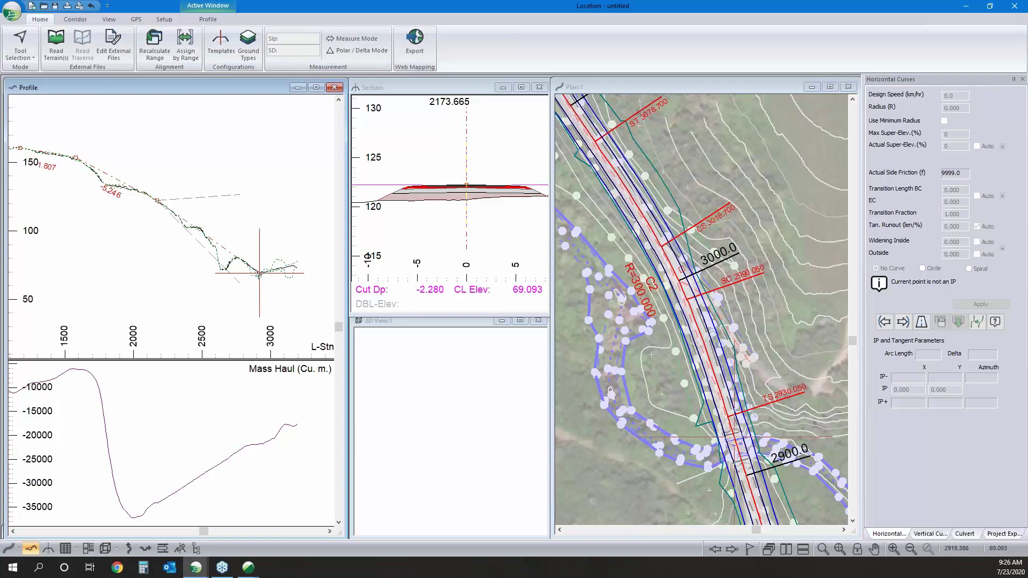
left_click(297, 266)
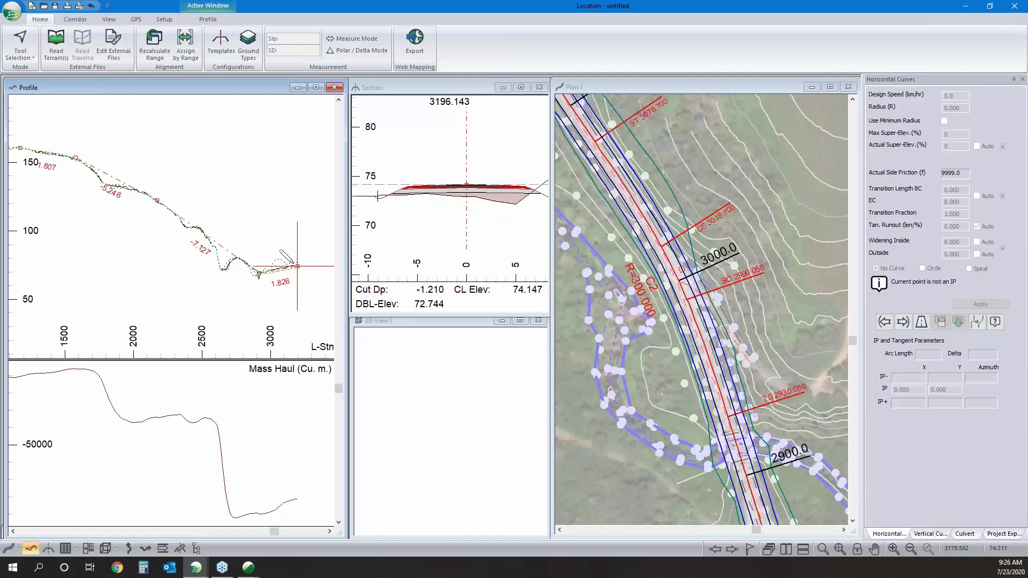
- Lower the end IP onto the existing ground and add a vertical IP at about station 3132 and elevation 74.1 m
scroll(280, 251, "up", 3)
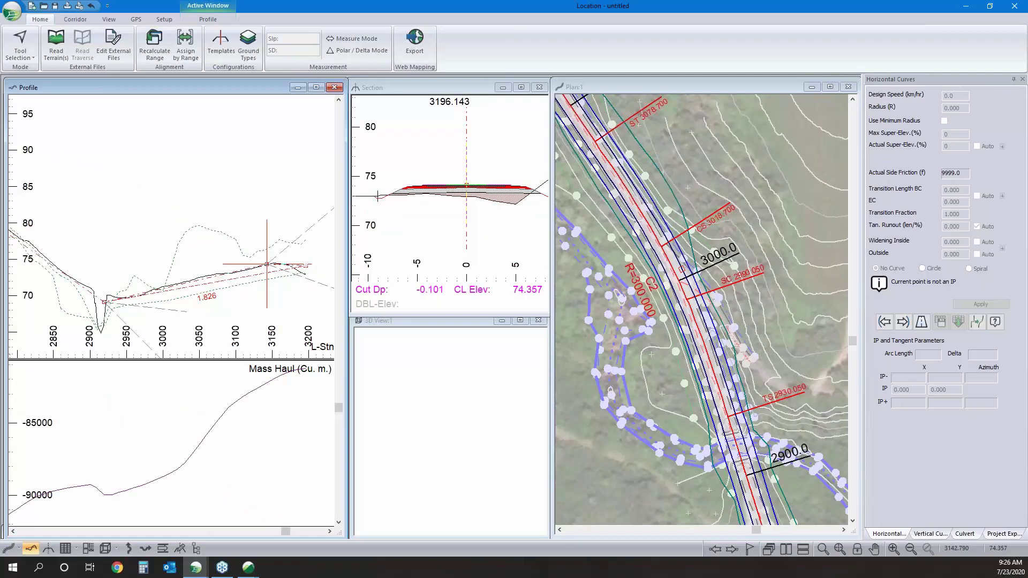
left_click(266, 264)
left_click_drag(305, 267, 259, 266)
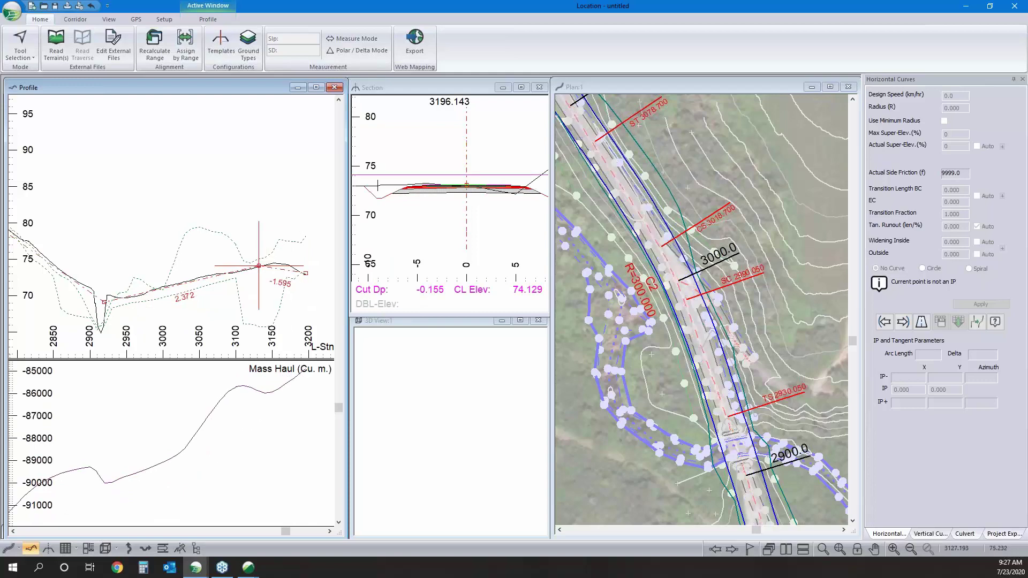
scroll(253, 238, "down", 2)
middle_click_drag(197, 200, 204, 207)
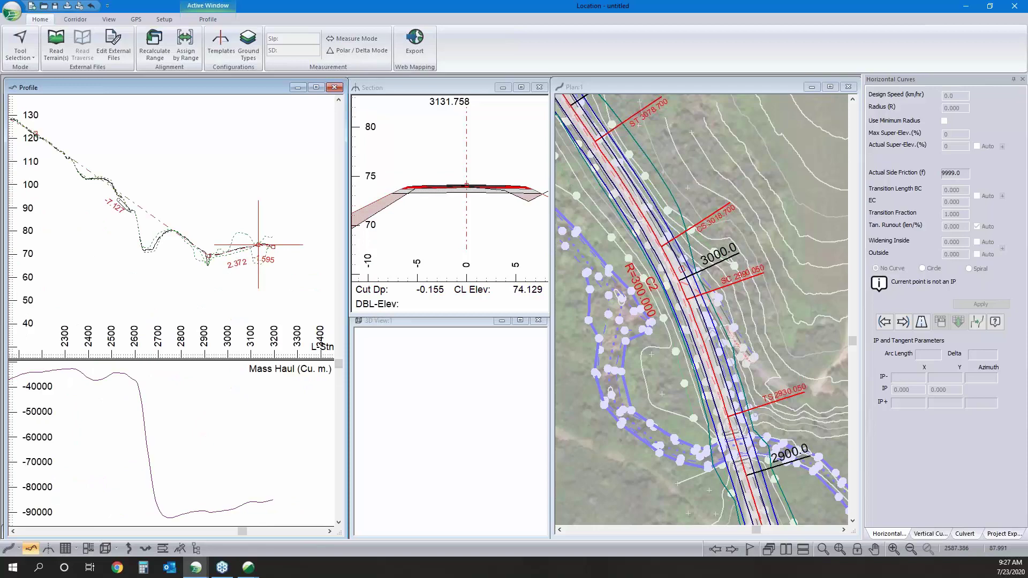
middle_click_drag(131, 212, 196, 236)
middle_click_drag(135, 210, 145, 219)
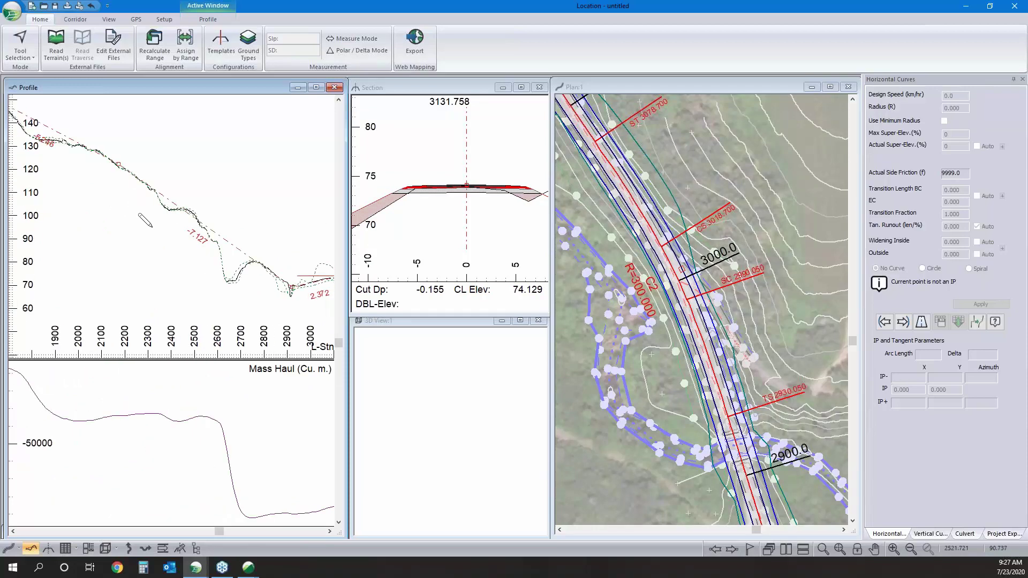
- Move the vertical IP near station 1580 to station 1567.620 at elevation 151.761 m
middle_click_drag(36, 155, 321, 298)
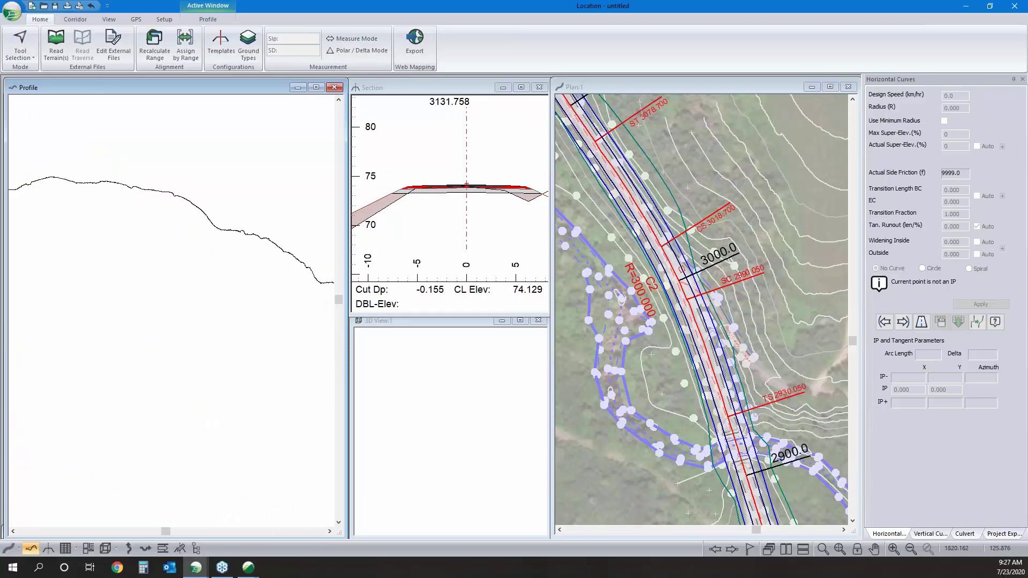
scroll(146, 267, "down", 1)
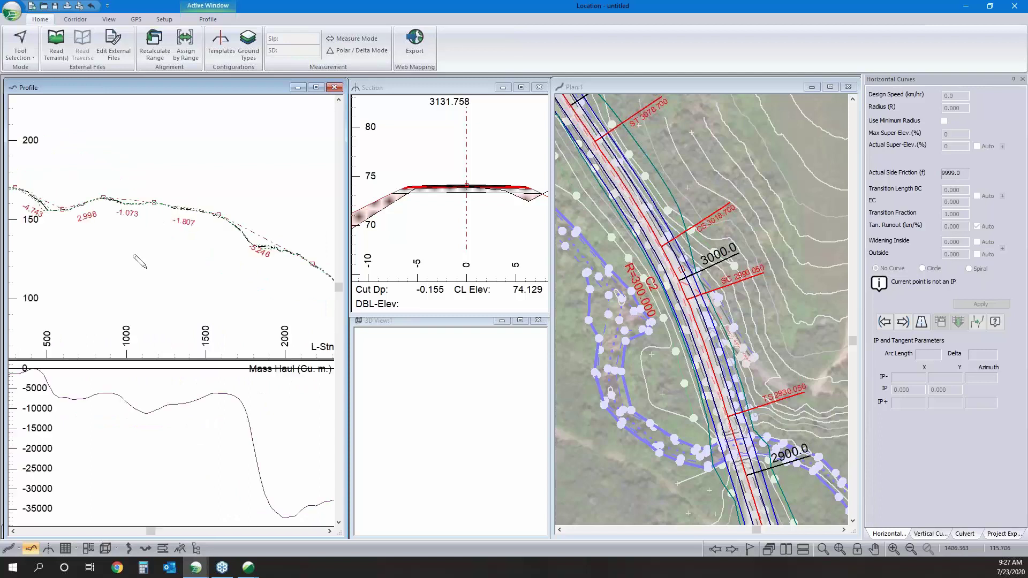
middle_click_drag(299, 274, 197, 219)
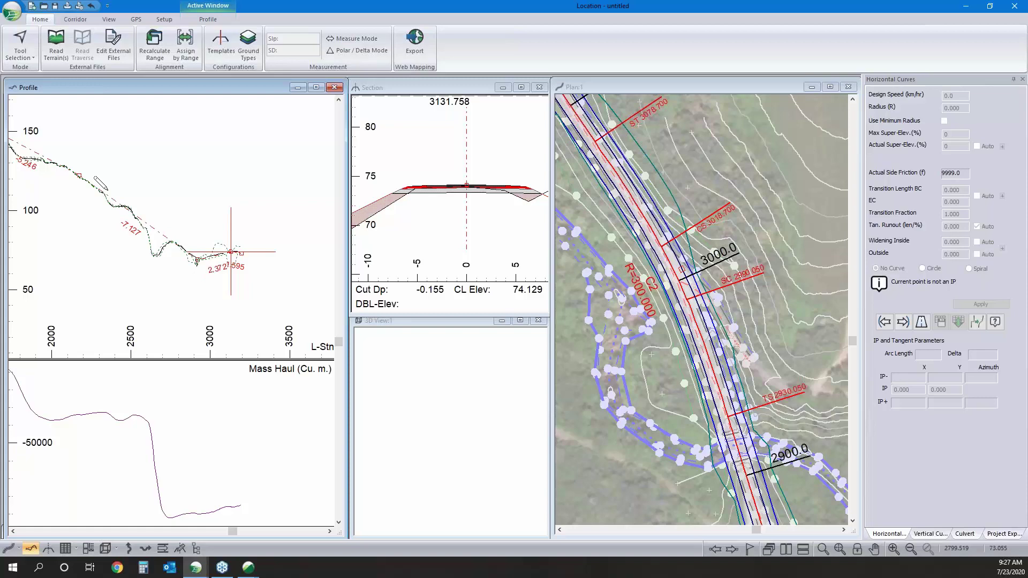
middle_click_drag(108, 190, 269, 269)
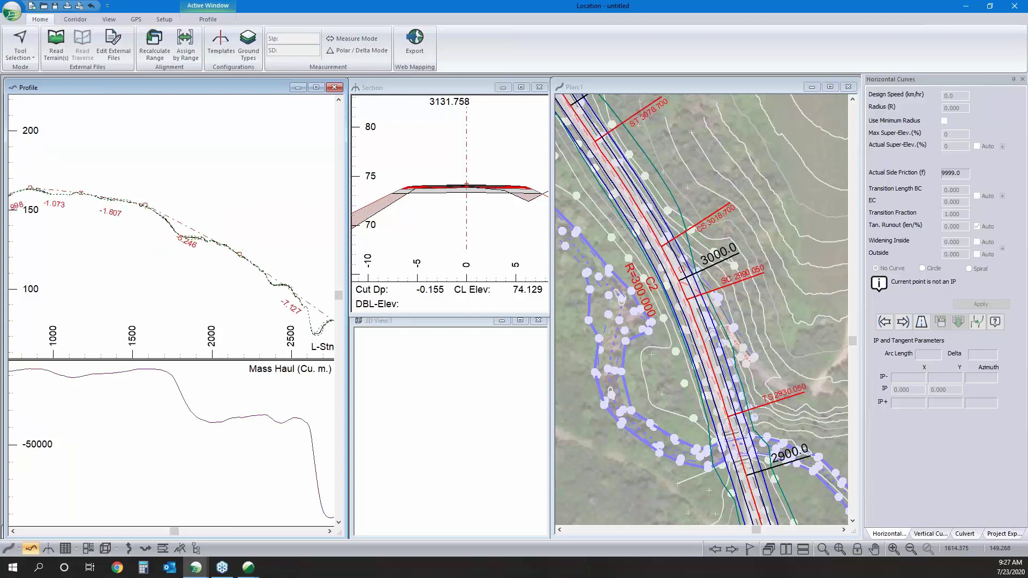
scroll(222, 232, "up", 2)
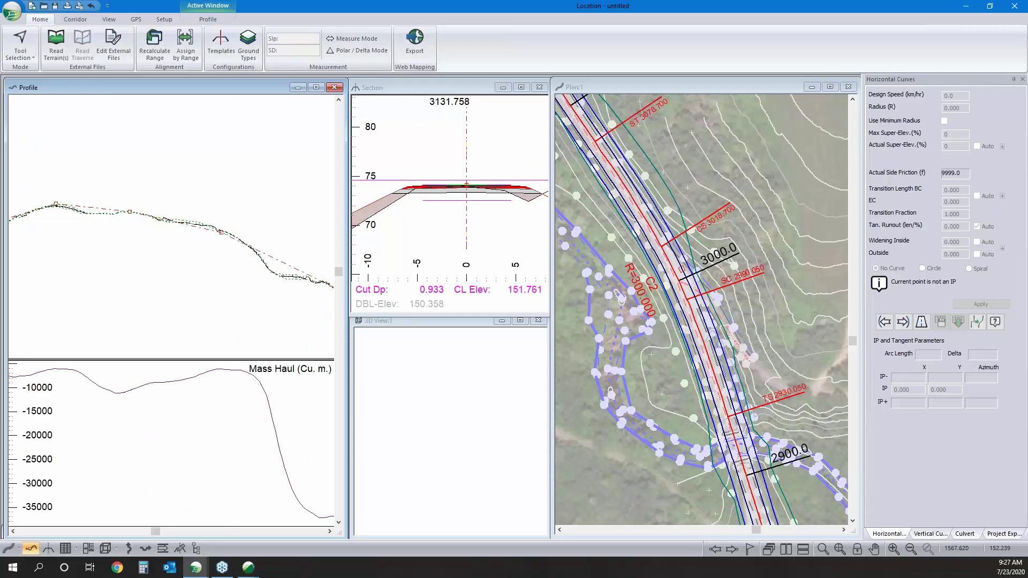
- Move the vertical IP near station 2174 to station 2018.917, elevation 130.390 m, and the one near 2919 to station 2882.610, elevation 68.869 m
middle_click_drag(289, 270, 143, 212)
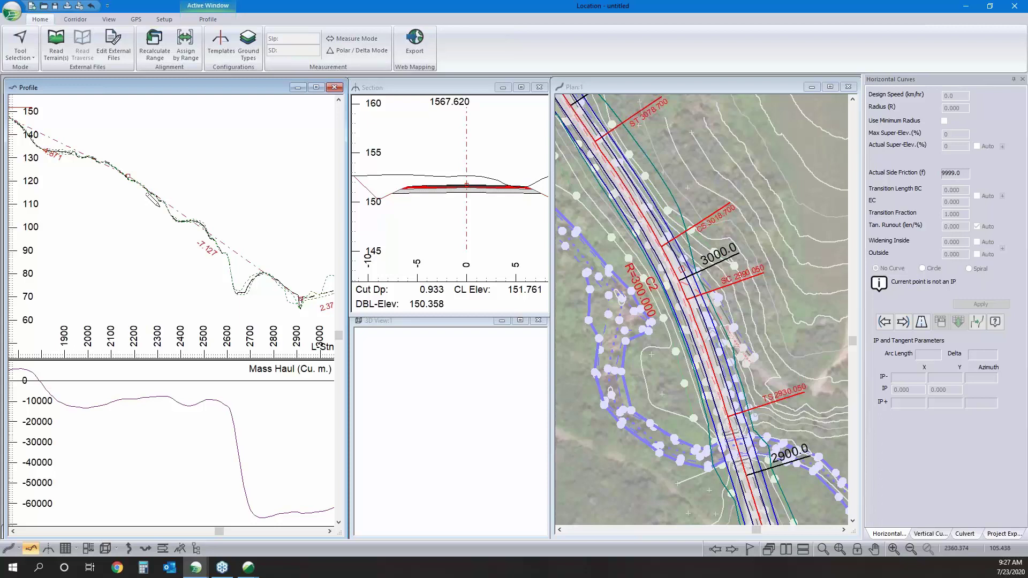
left_click(92, 157)
middle_click_drag(266, 267, 164, 210)
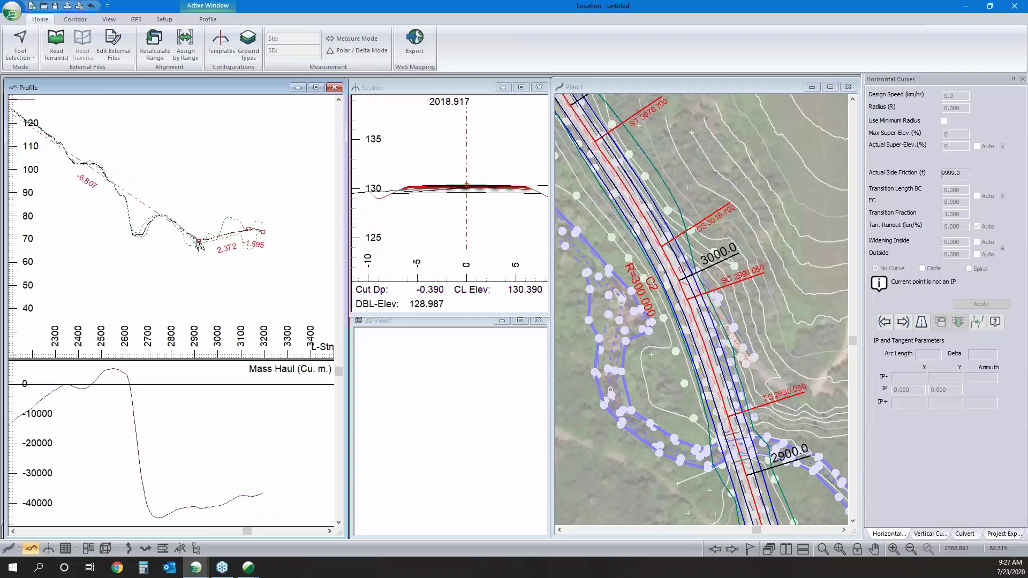
scroll(199, 246, "up", 1)
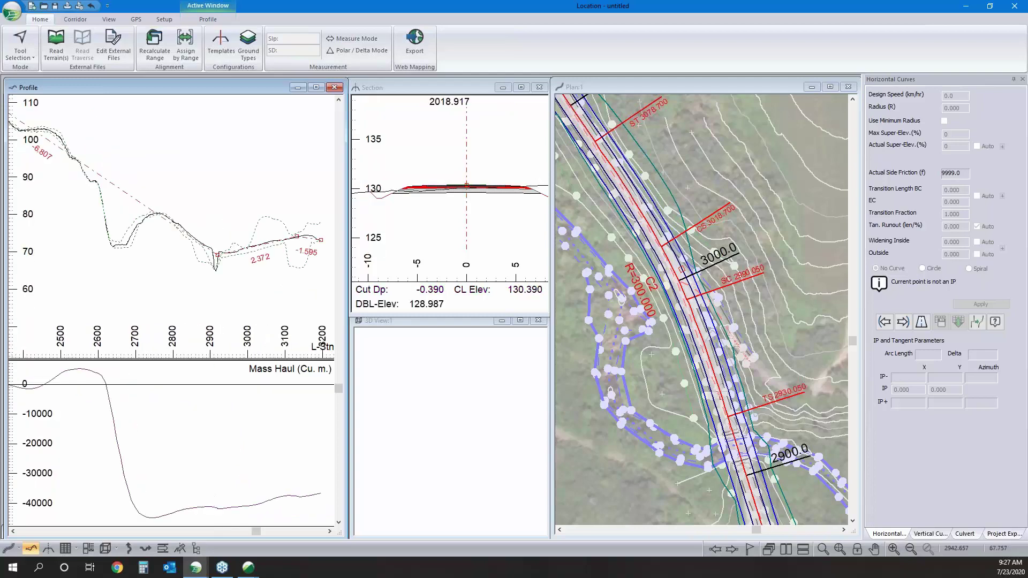
left_click(204, 256)
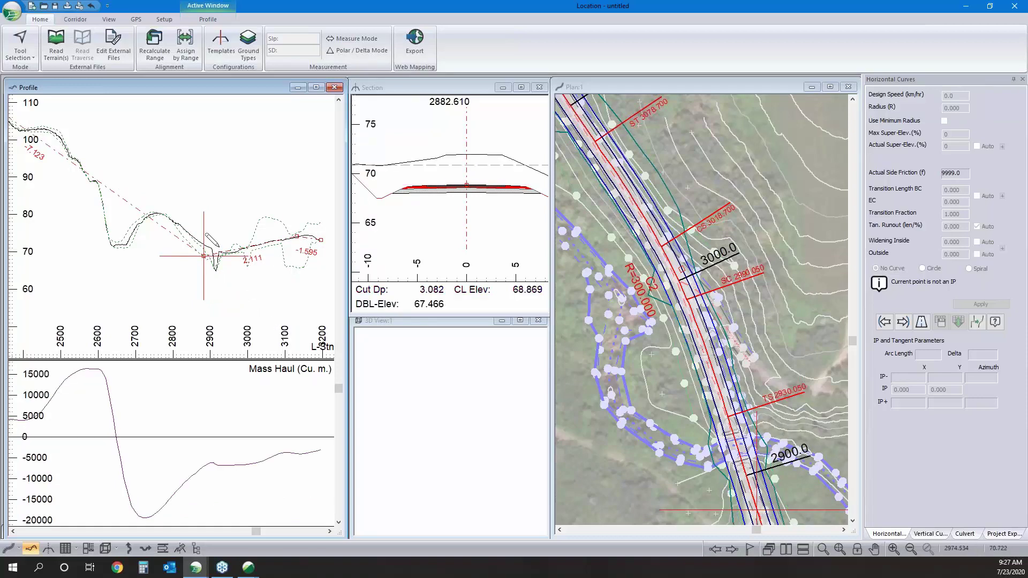
- Apply a Parabola vertical curve at the IP at station 2882.610 with an 80 km/hr design speed and automatic sight distance
left_click(930, 534)
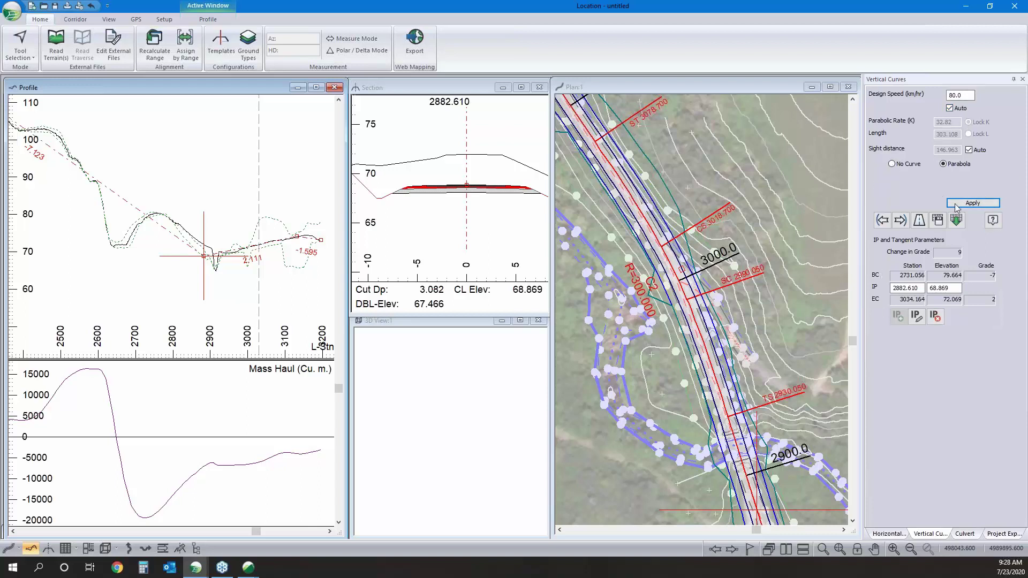
left_click(970, 204)
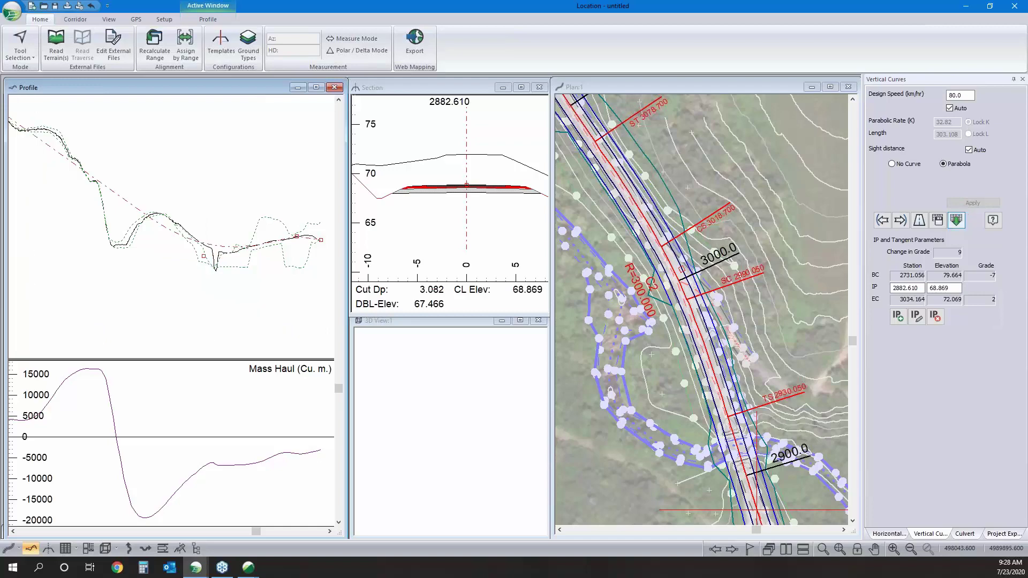
scroll(217, 256, "down", 1)
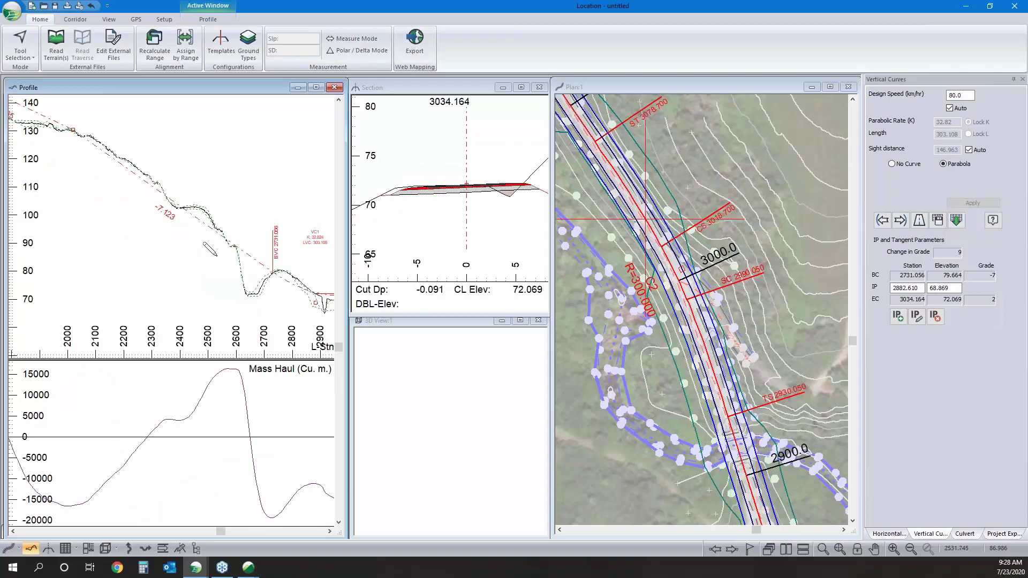
- Work back along the profile, applying 80 km/hr Parabola curves at the IPs at stations 2018.917 and 1567.620
left_click(882, 220)
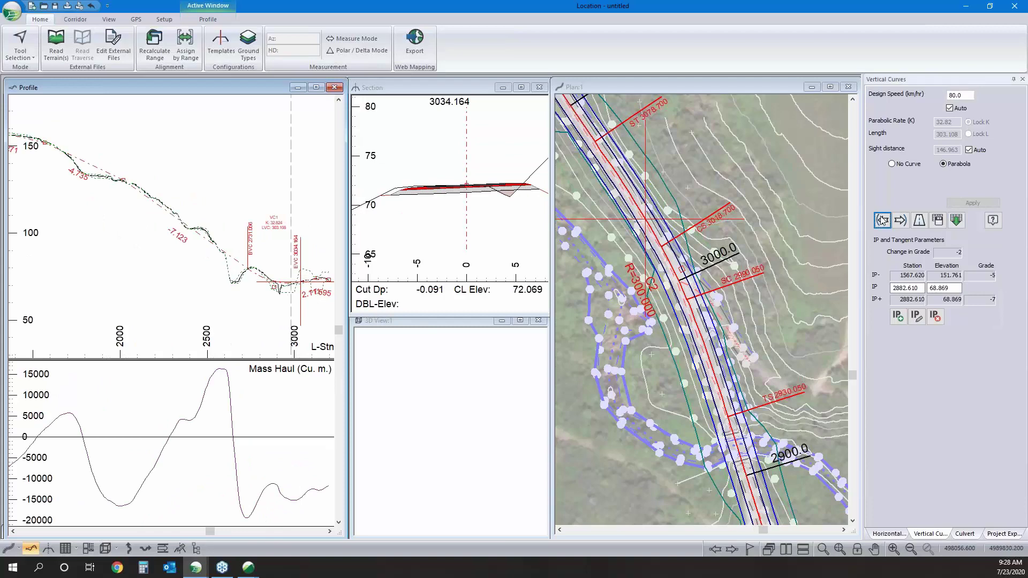
left_click(882, 220)
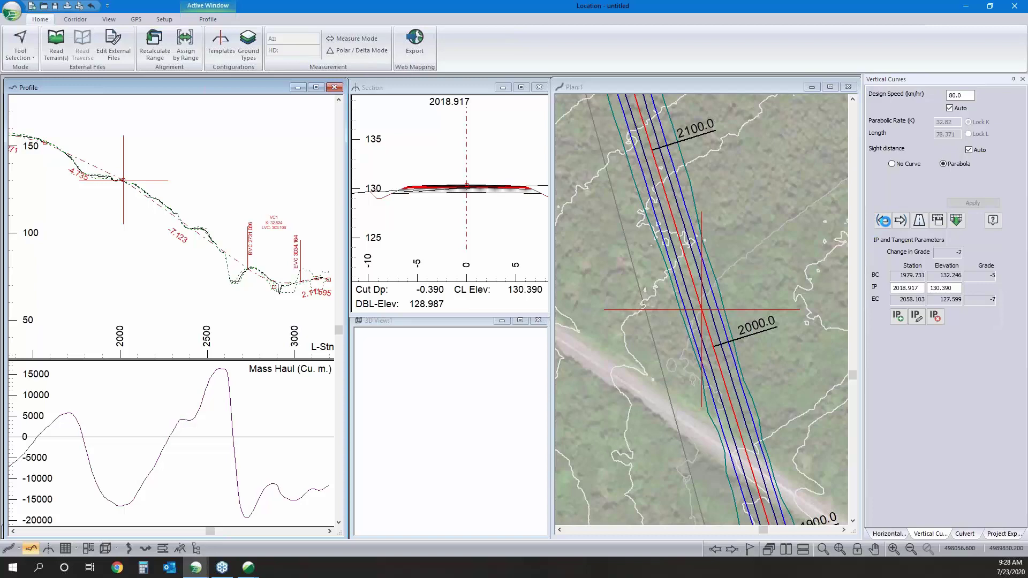
left_click(883, 220)
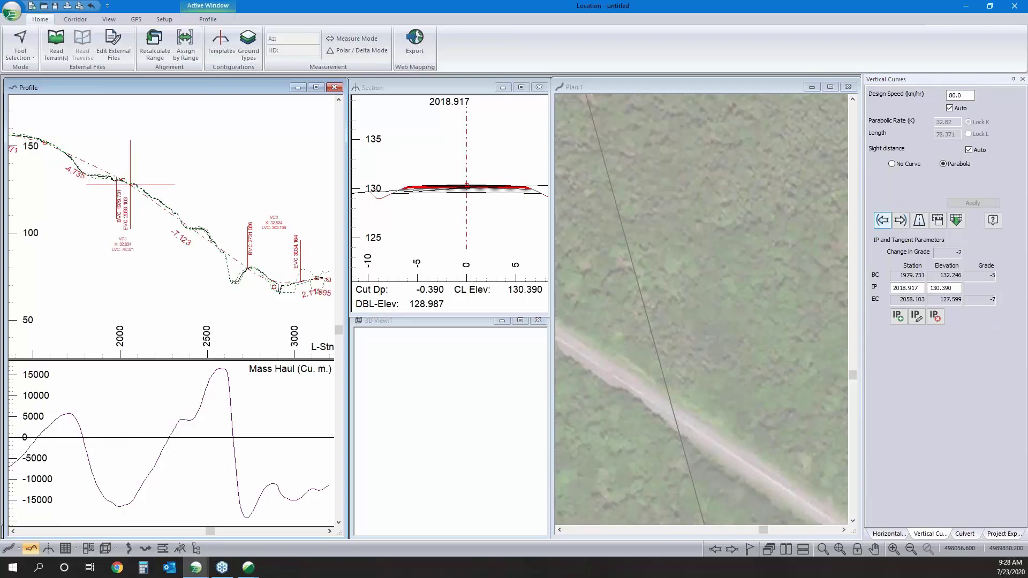
left_click(882, 221)
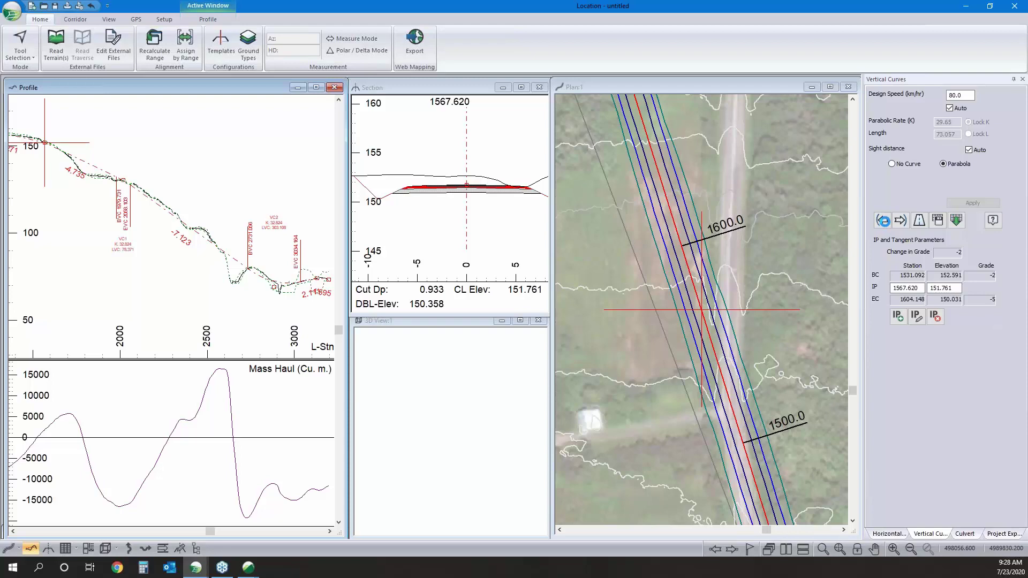
left_click(882, 220)
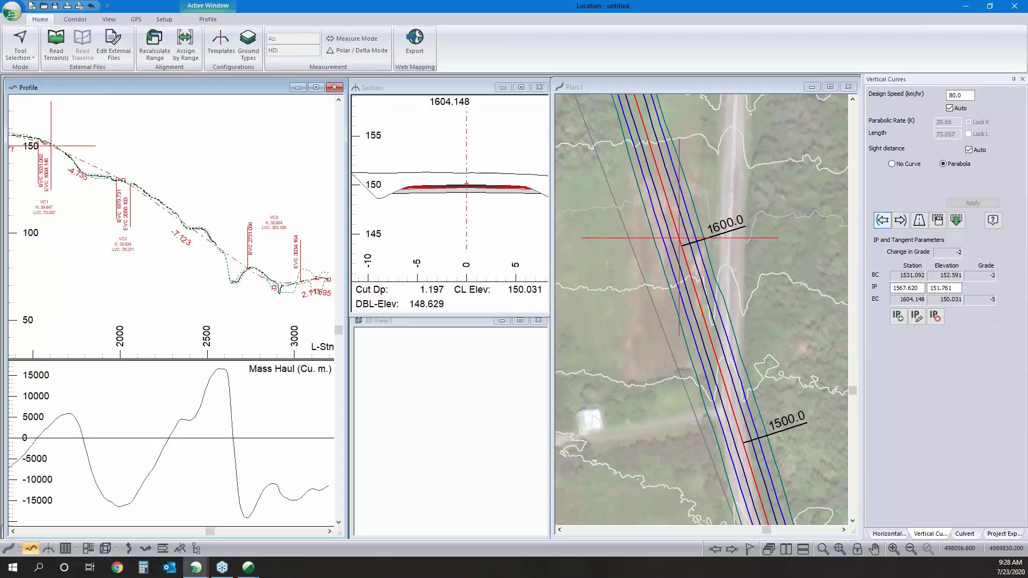
- Apply 80 km/hr Parabola curves at the remaining preceding IPs, at stations 1173.265, 854.465, 595.747 and 298.489
left_click(883, 220)
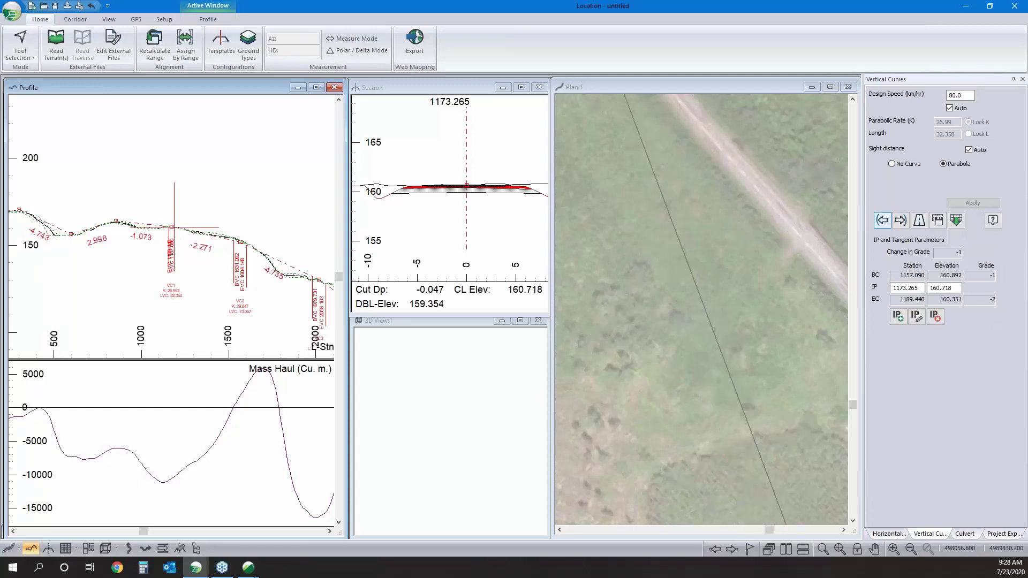
left_click(880, 219)
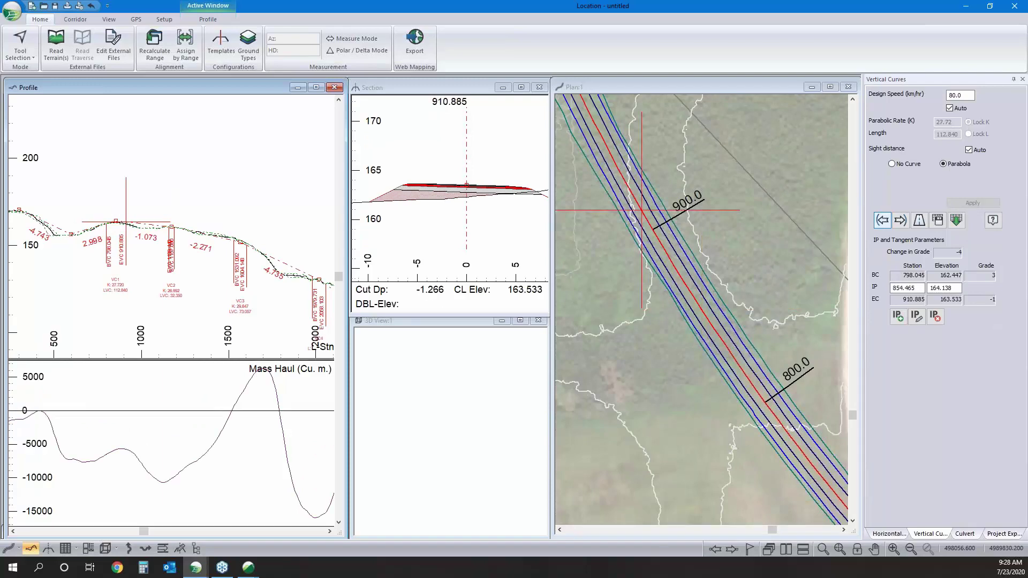
left_click(882, 220)
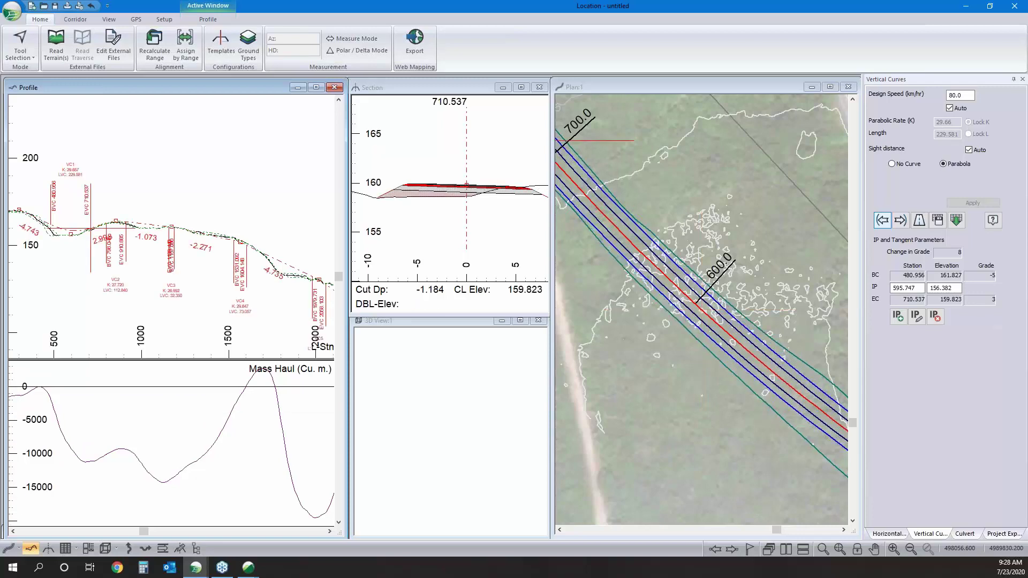
left_click(882, 220)
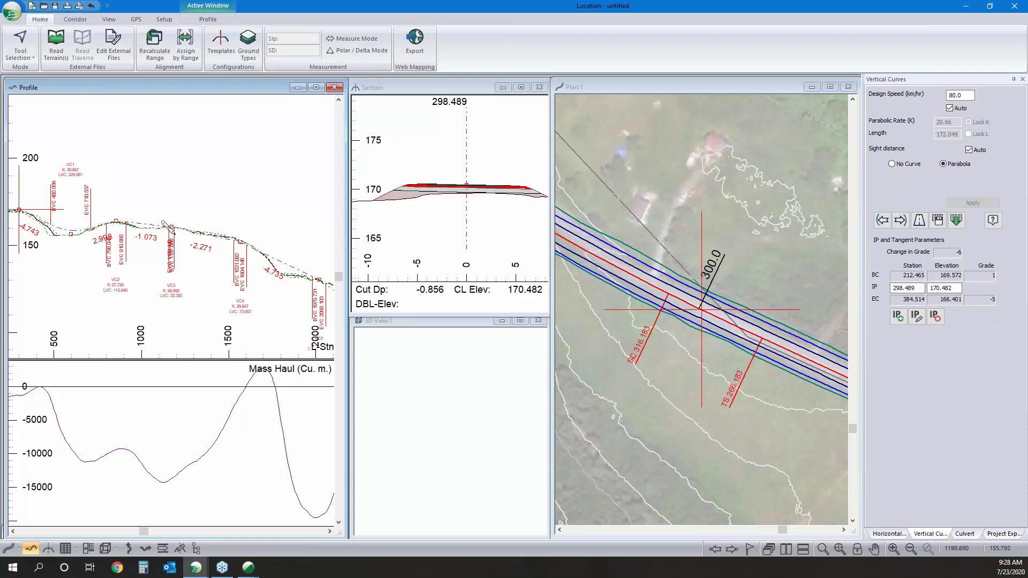
- Lower the vertical IP near station 1173 in stages to station 1172.695 at elevation 158.761 m
middle_click_drag(174, 233, 108, 207)
scroll(94, 193, "down", 3)
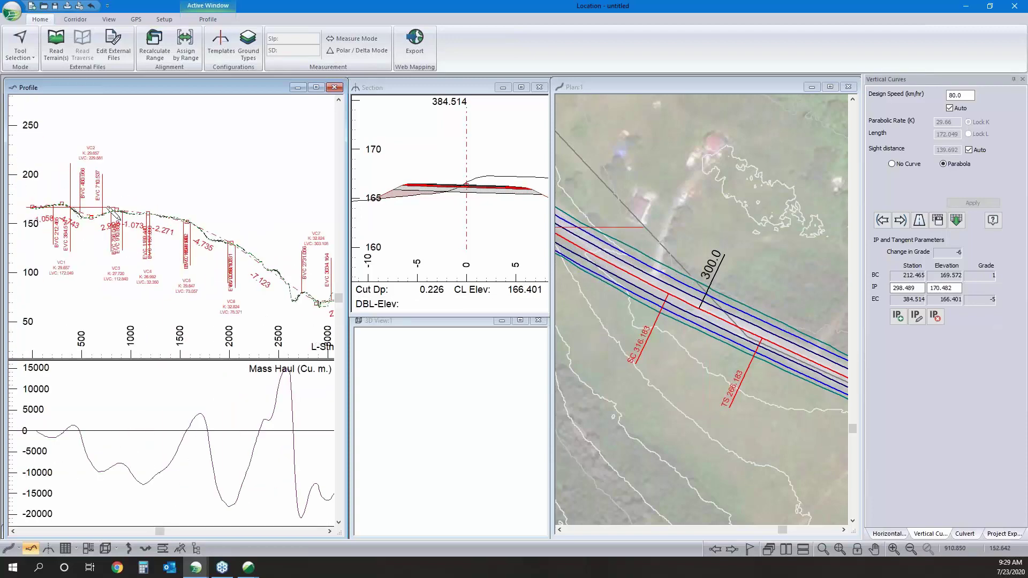
scroll(108, 208, "up", 2)
left_click_drag(168, 214, 169, 212)
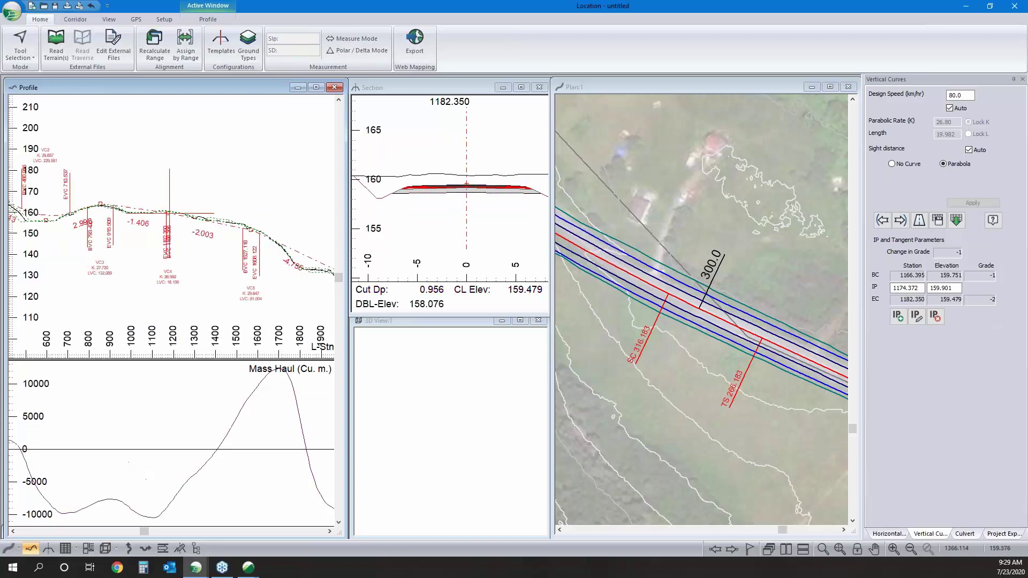
scroll(278, 247, "down", 1)
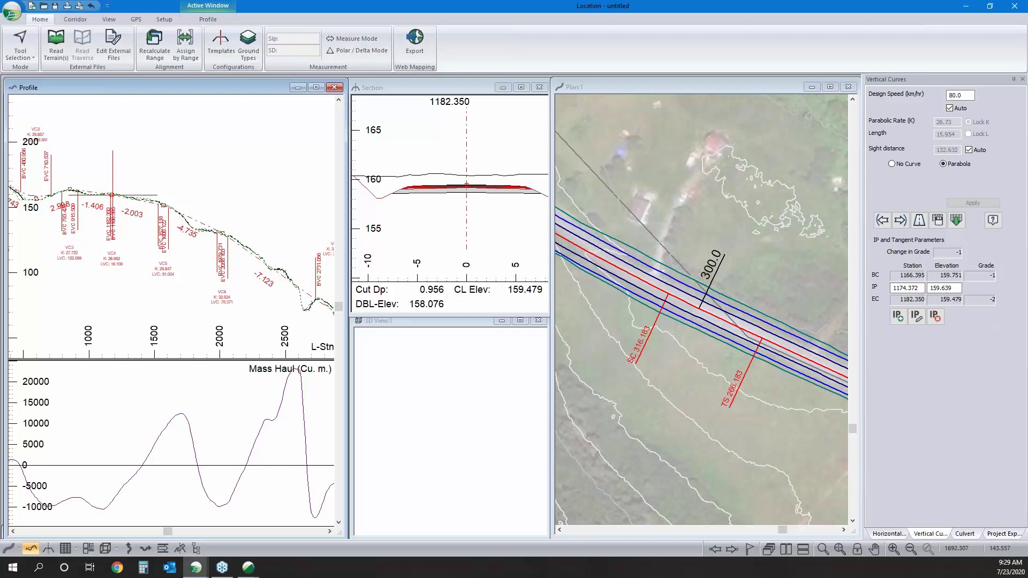
scroll(179, 215, "down", 1)
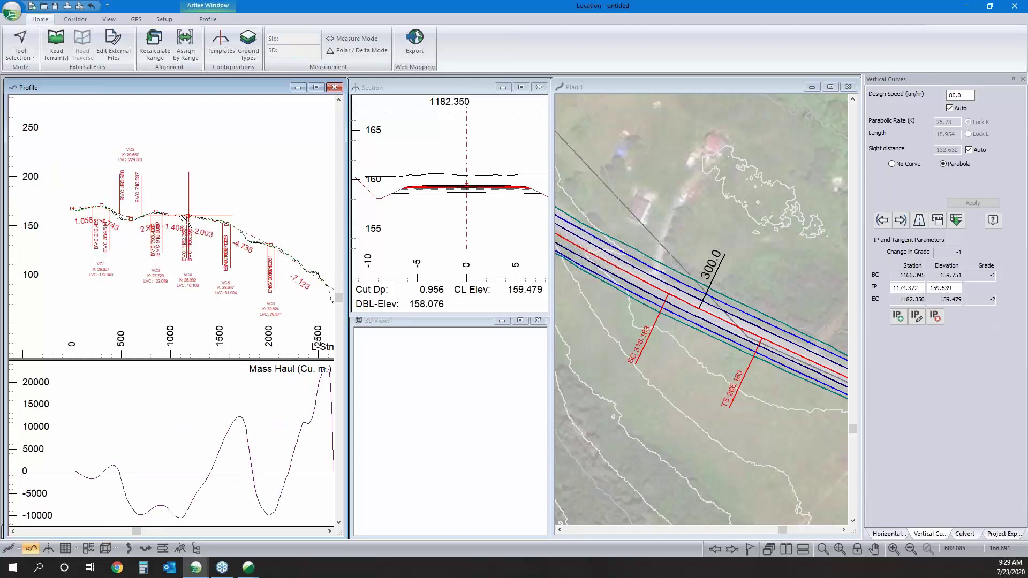
scroll(185, 220, "up", 2)
left_click_drag(186, 207, 219, 225)
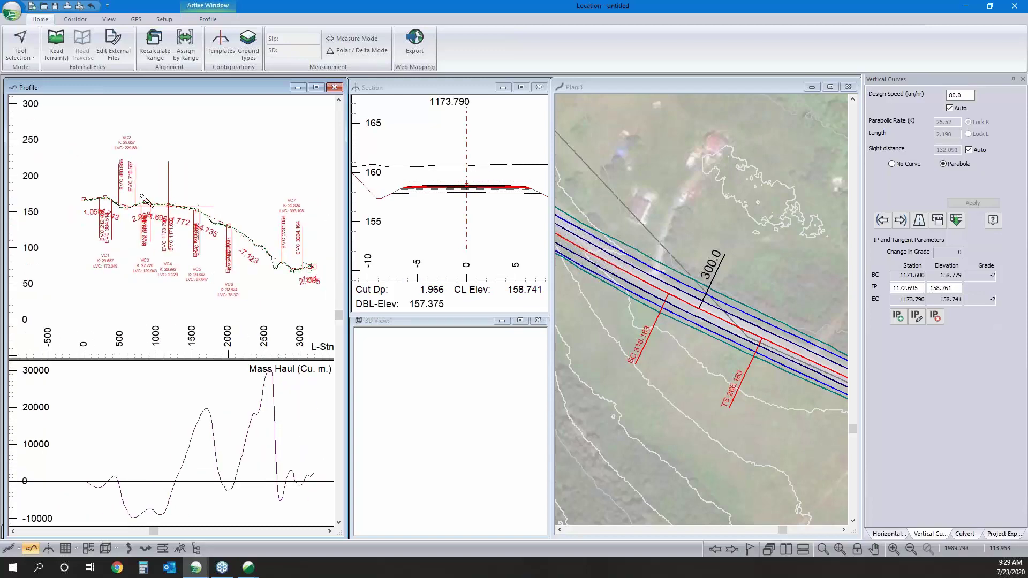
- Delete the vertical IP near station 1170 so a single grade joins the IPs at stations 854.465 and 1567.620
scroll(194, 205, "up", 3)
left_click_drag(188, 205, 188, 201)
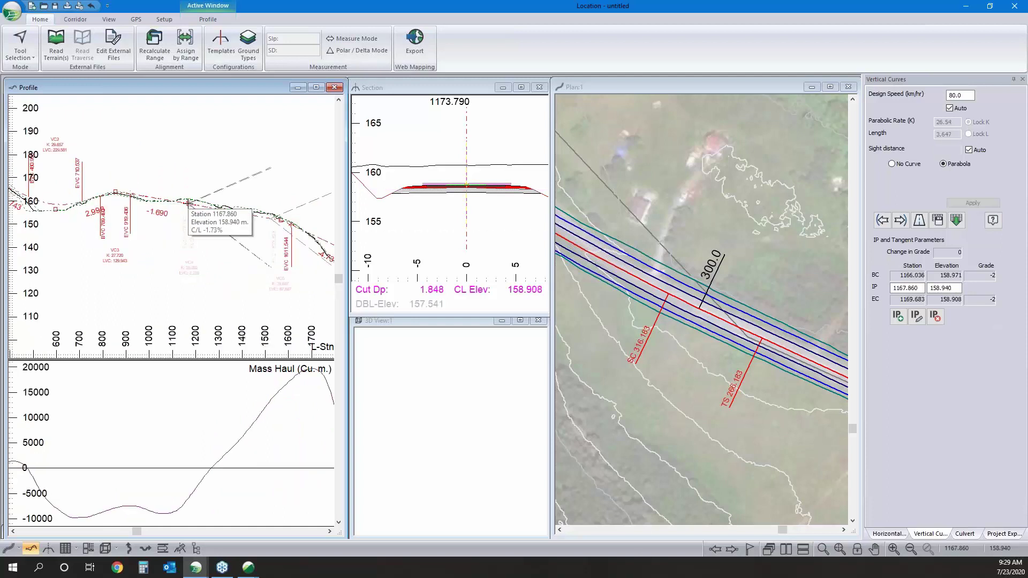
key("Delete")
key("Return")
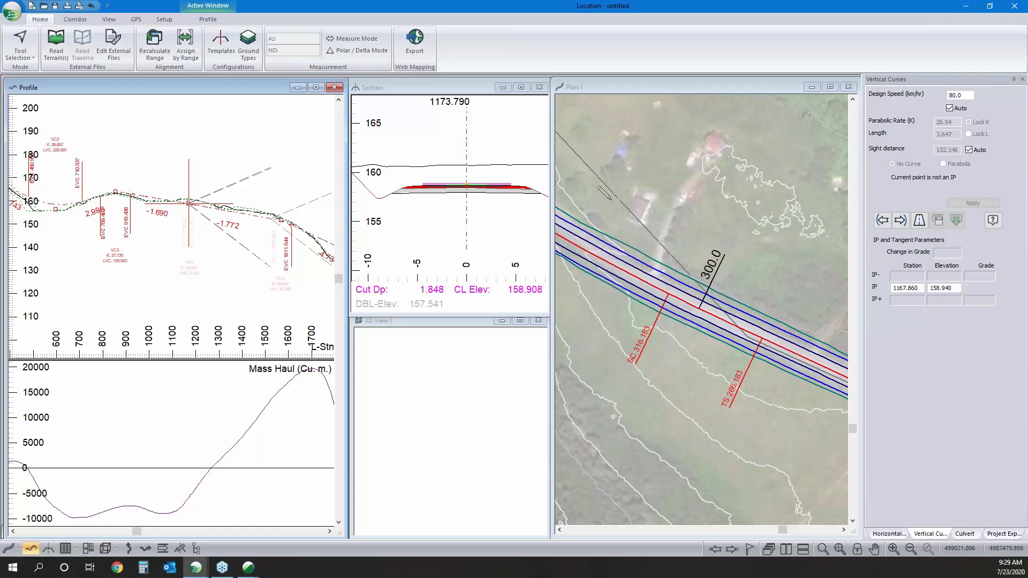
- Reapply the 80 km/hr Parabola curves at the IPs at stations 1567.620 and 854.465
left_click(905, 221)
left_click(907, 223)
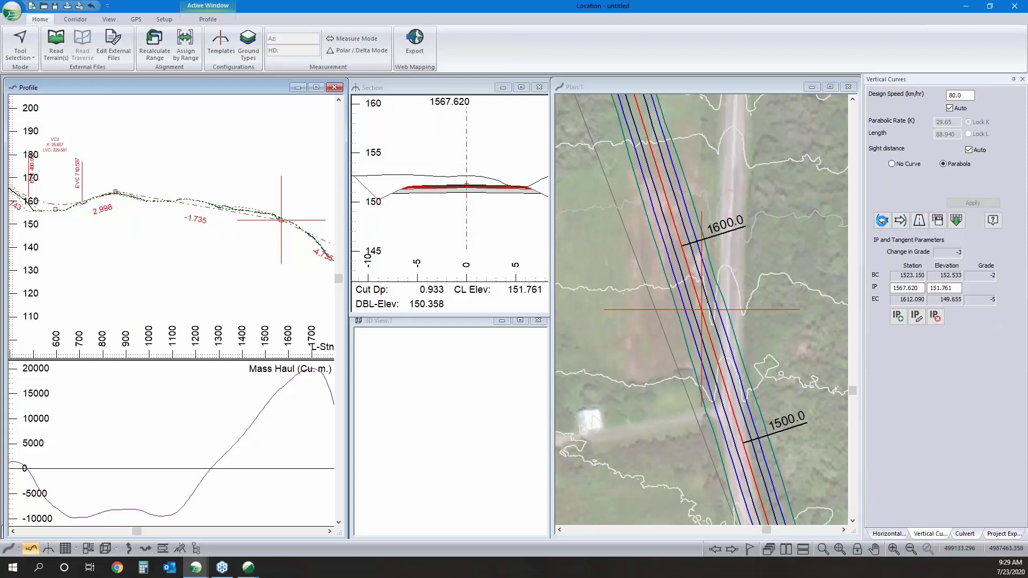
left_click(882, 220)
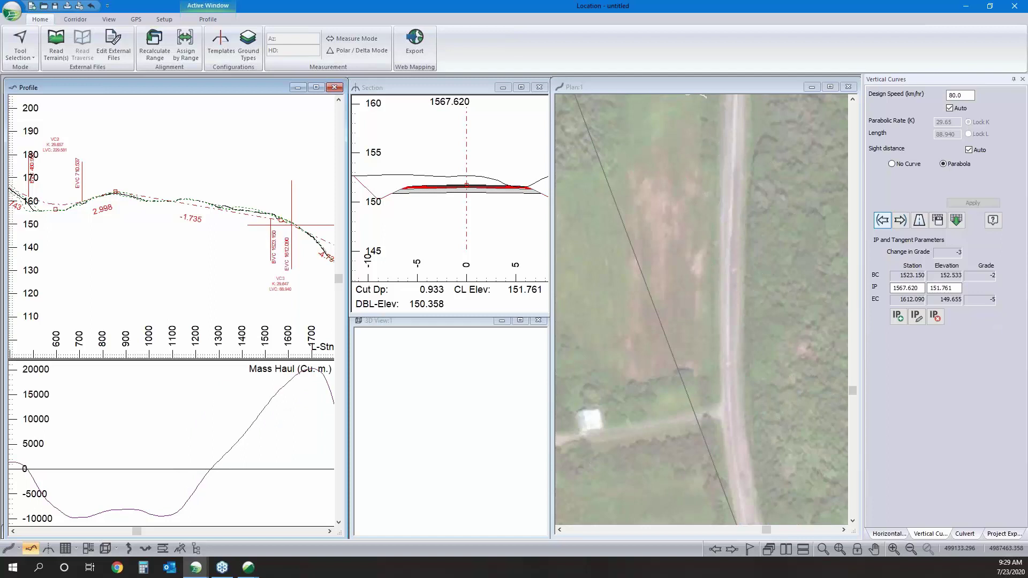
left_click(881, 220)
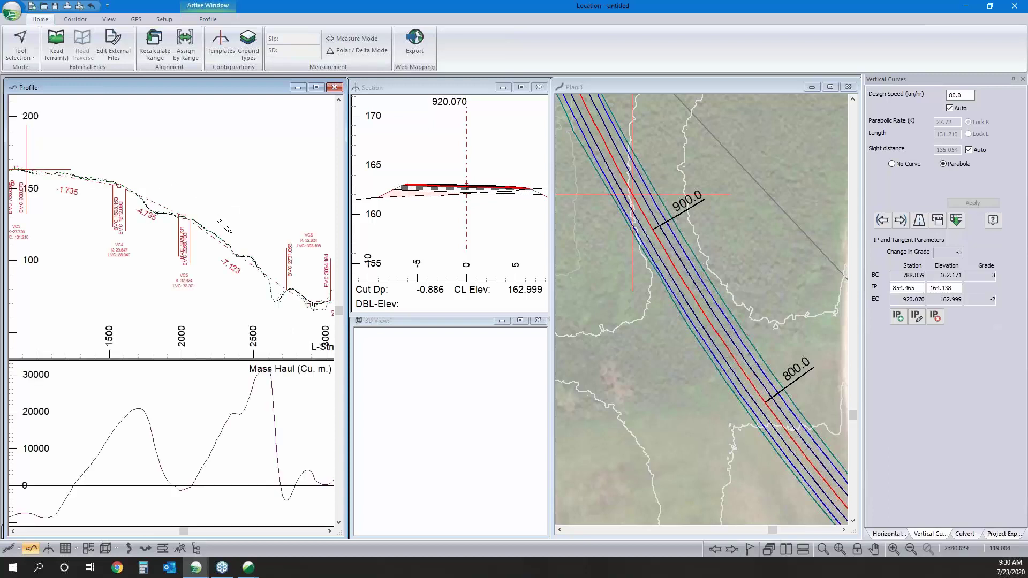
- Switch to the selection tool and make station 2640 in the profile's deep fill the current point to examine its cross-section
right_click(228, 219)
left_click(241, 224)
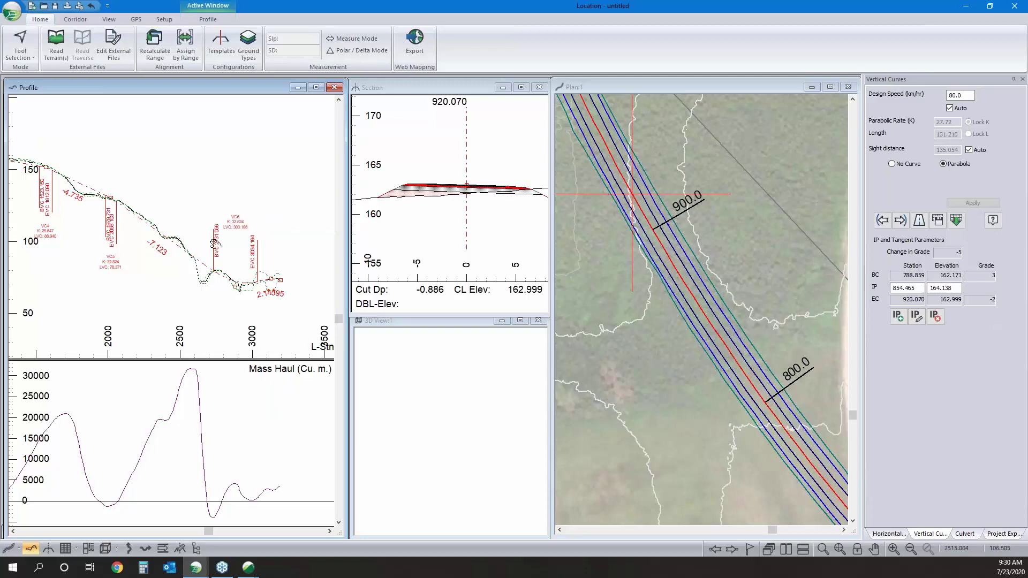
middle_click_drag(216, 244, 230, 247)
scroll(169, 244, "down", 2)
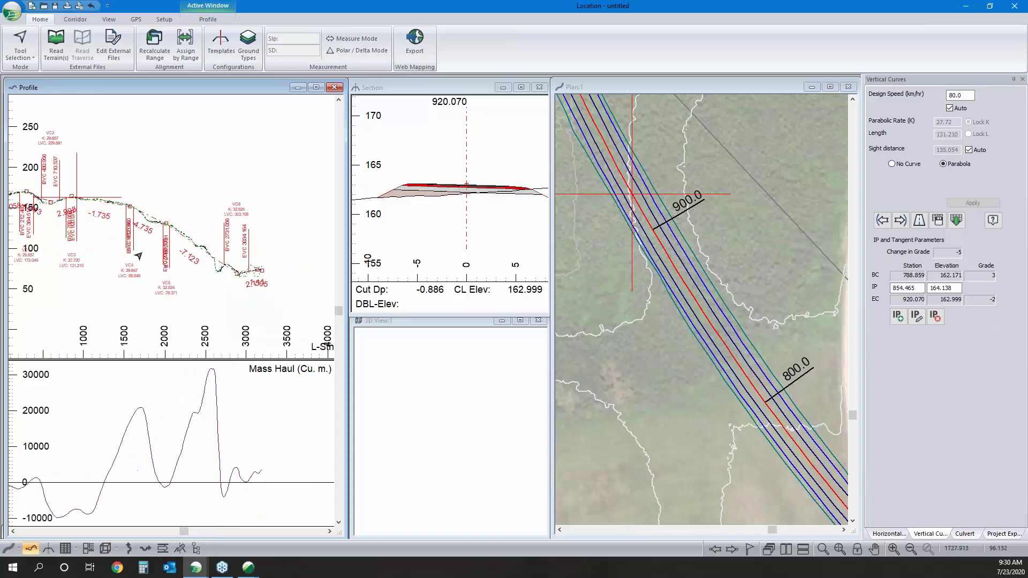
scroll(262, 286, "up", 2)
scroll(262, 285, "up", 1)
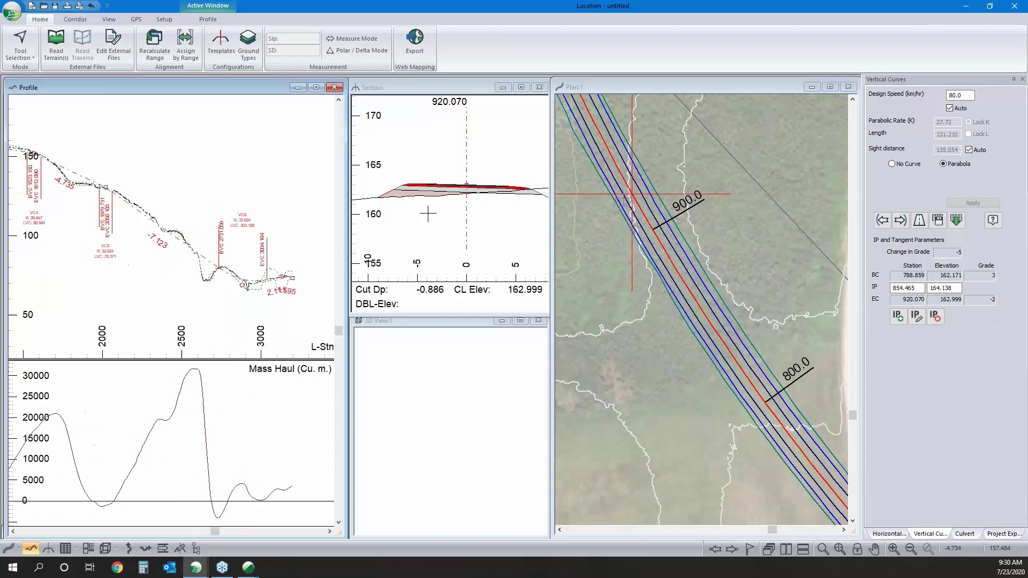
scroll(208, 261, "up", 3)
left_click(196, 259)
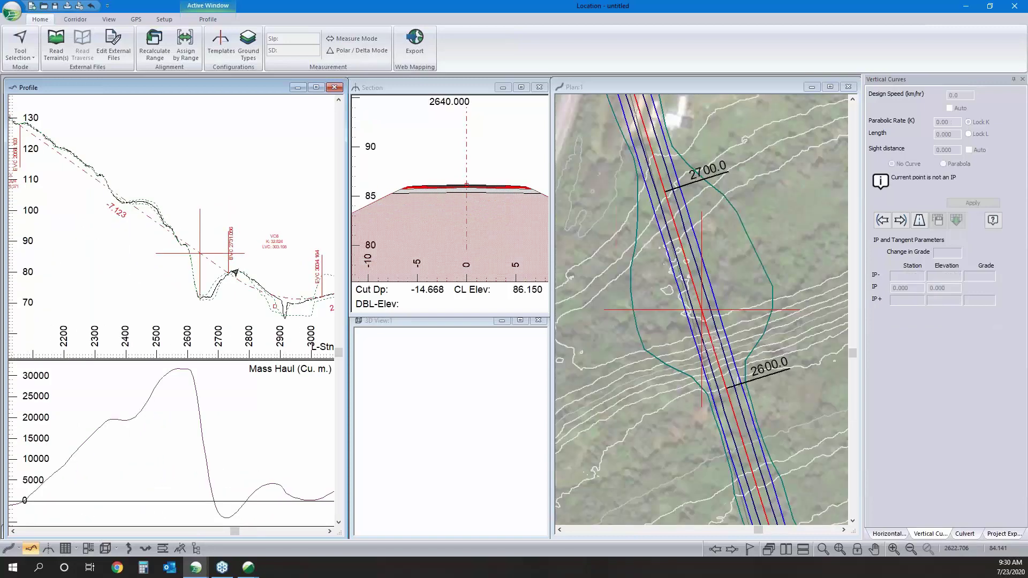
- In the template editor, set the final fill slope of the DF - Rural template's left Standard Cut/Fill slope component to 3:1
scroll(458, 188, "down", 2)
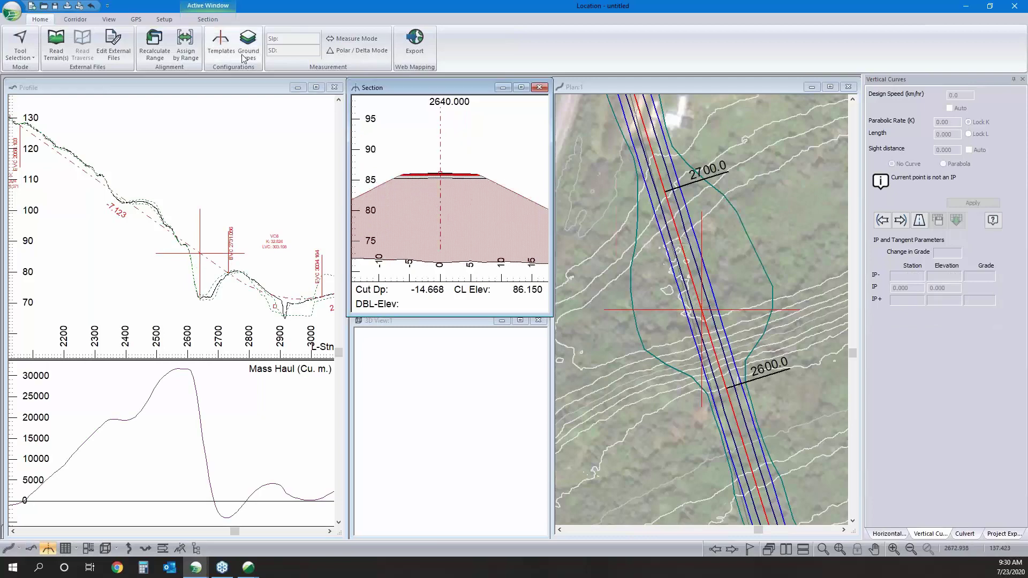
left_click(221, 43)
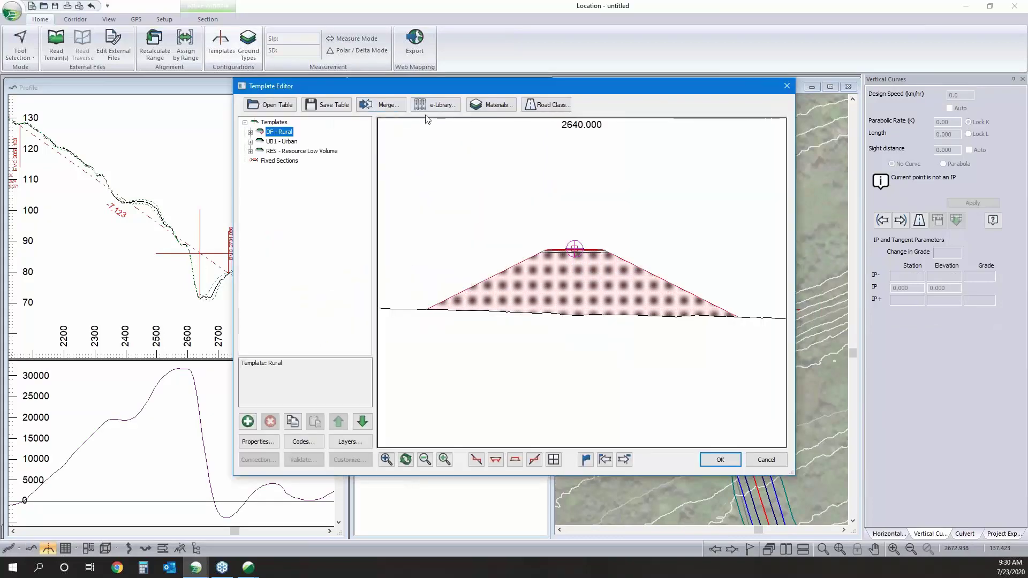
left_click(250, 132)
double_click(292, 181)
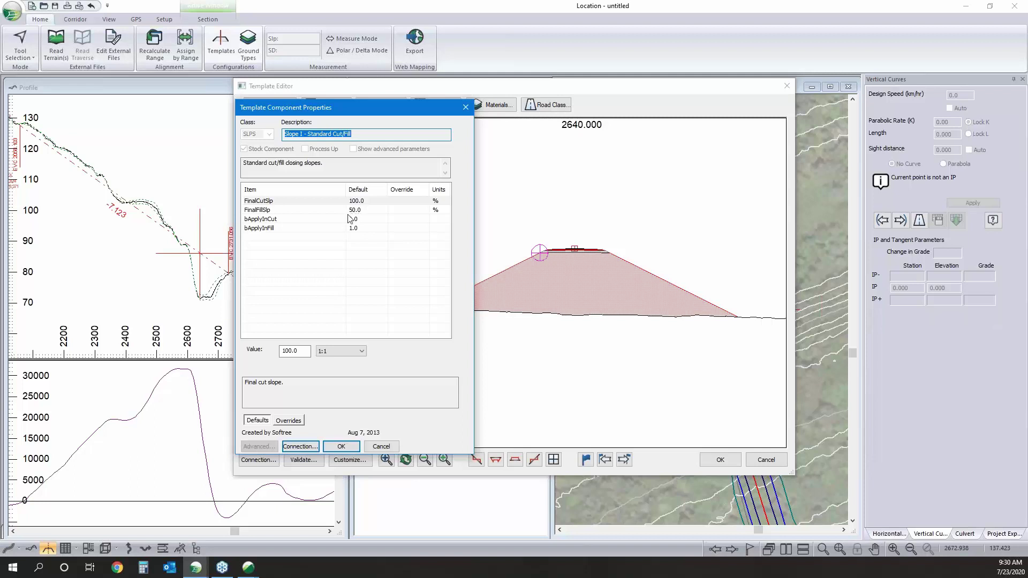
left_click(354, 211)
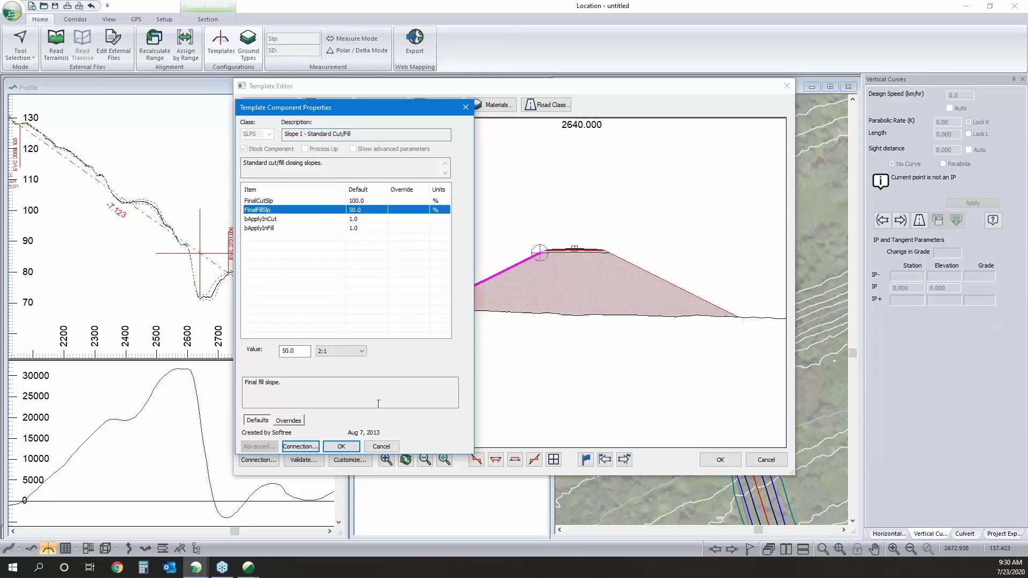
left_click(332, 352)
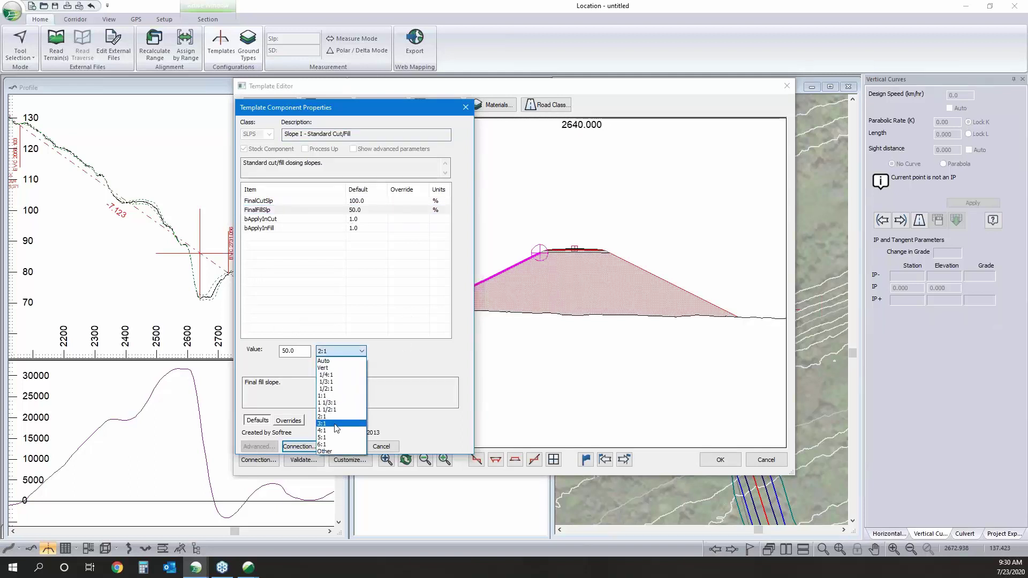
left_click(343, 433)
left_click(341, 446)
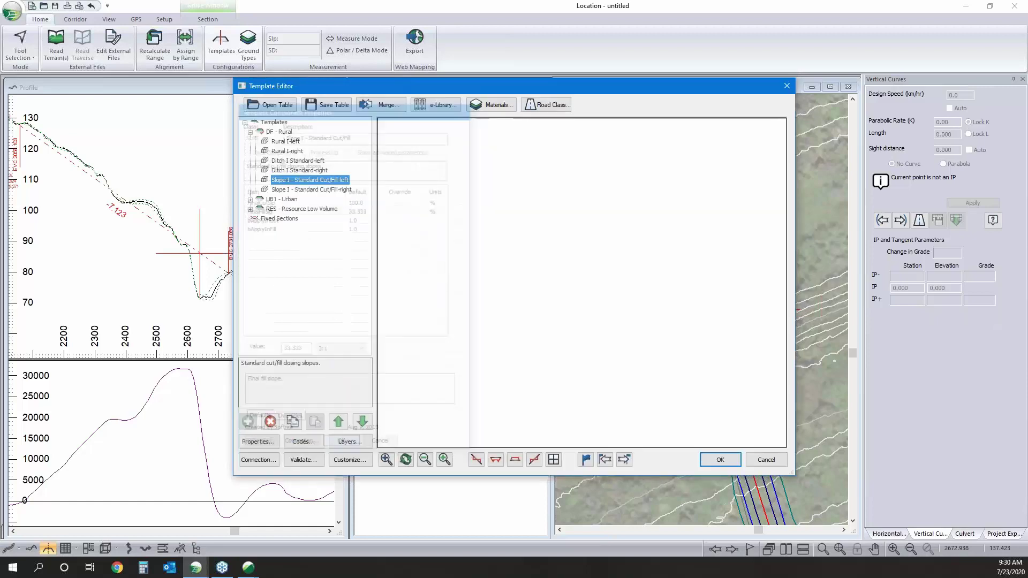
- Set the final fill slope of the DF - Rural template's right Standard Cut/Fill component to 3:1 and recheck the left component's properties
double_click(307, 191)
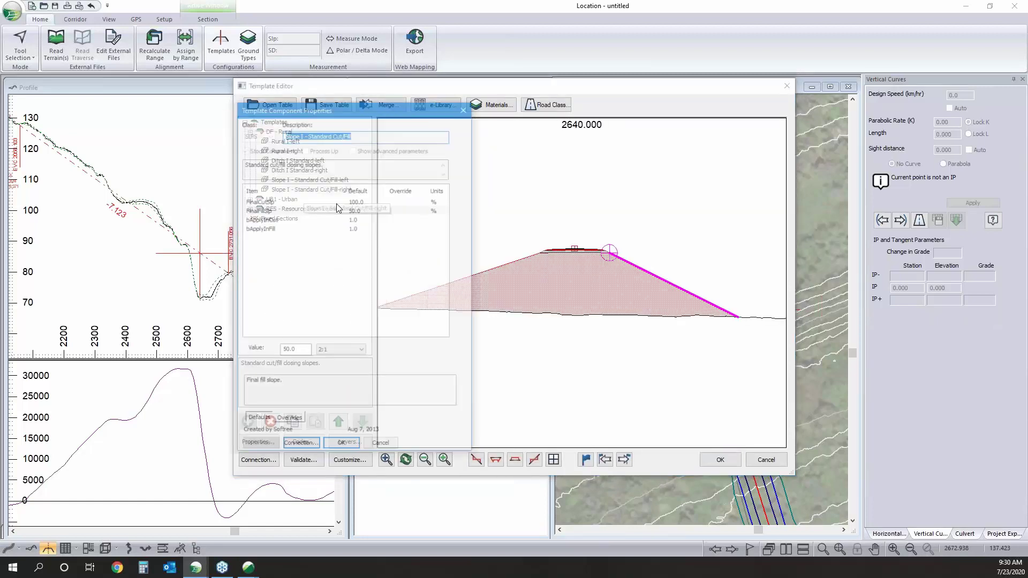
left_click(342, 351)
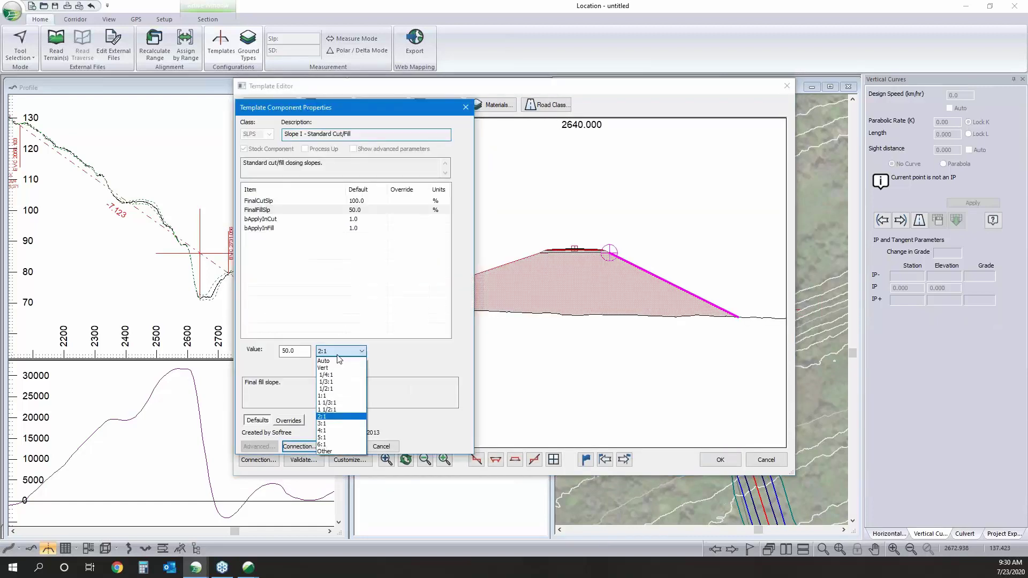
left_click(341, 424)
left_click(342, 446)
left_click(311, 180)
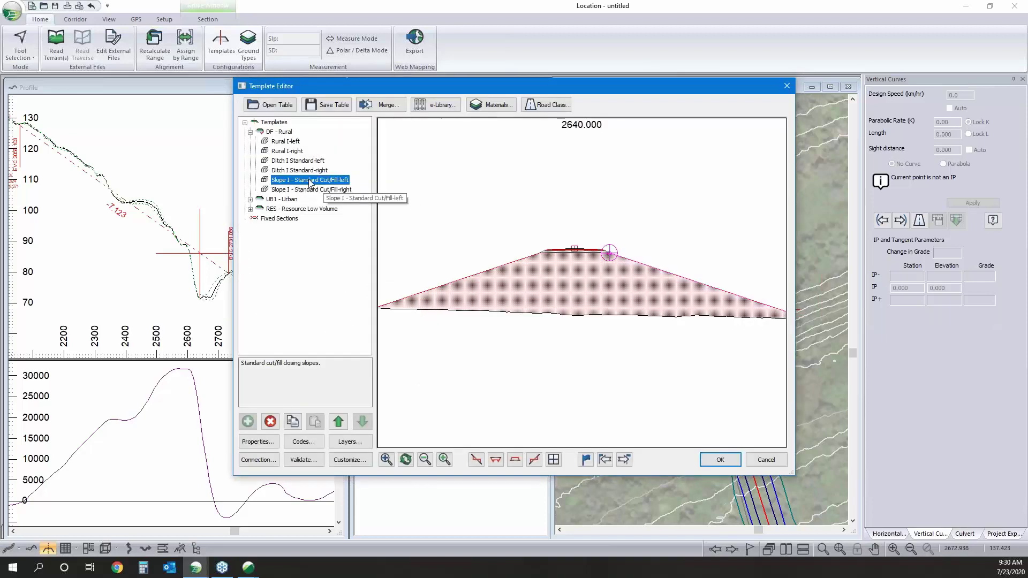
double_click(311, 182)
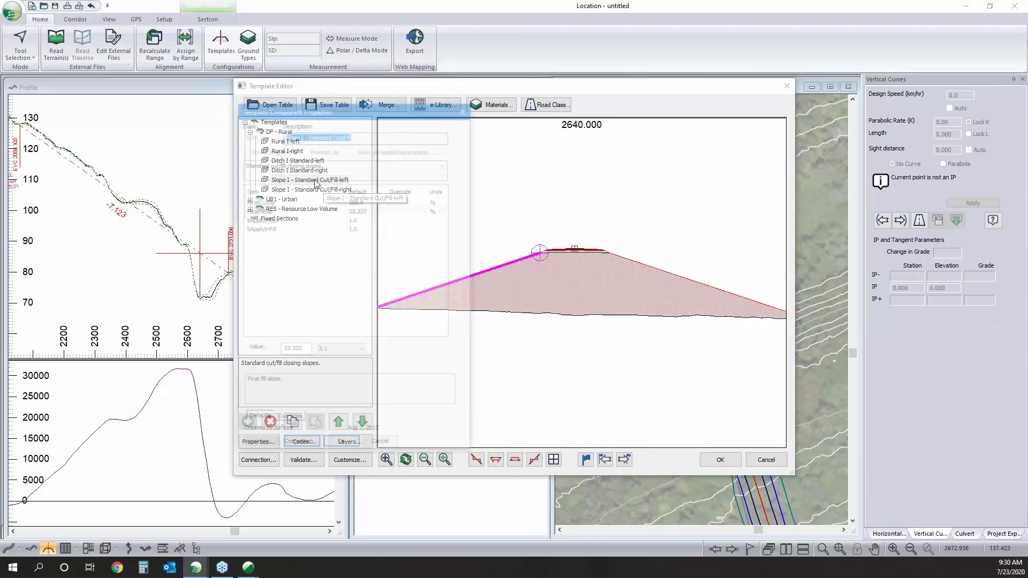
left_click(380, 446)
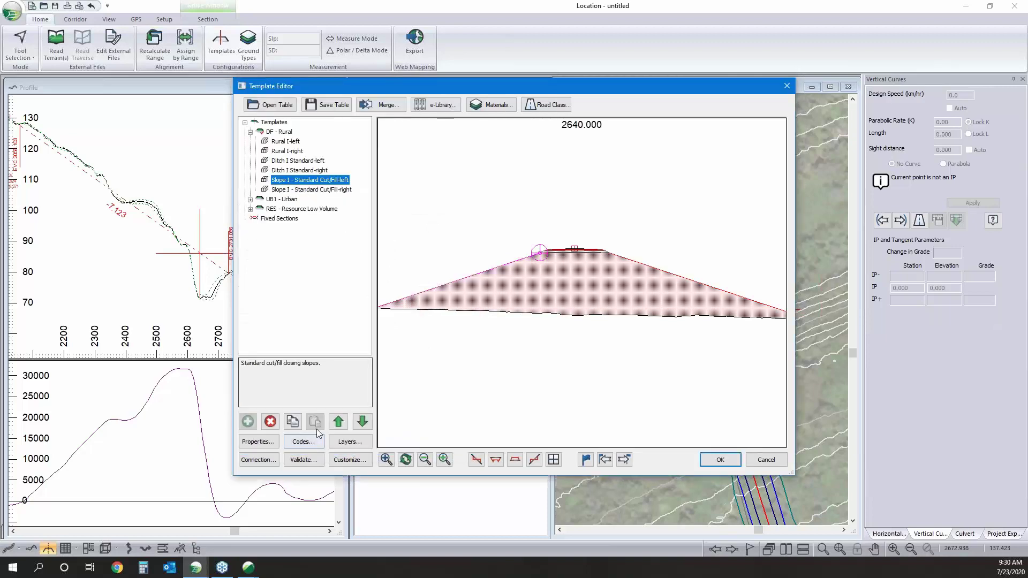
- Set the SubbaseFillSlope of the DF - Rural template's Rural I-left component to 3:1
left_click(287, 143)
double_click(288, 143)
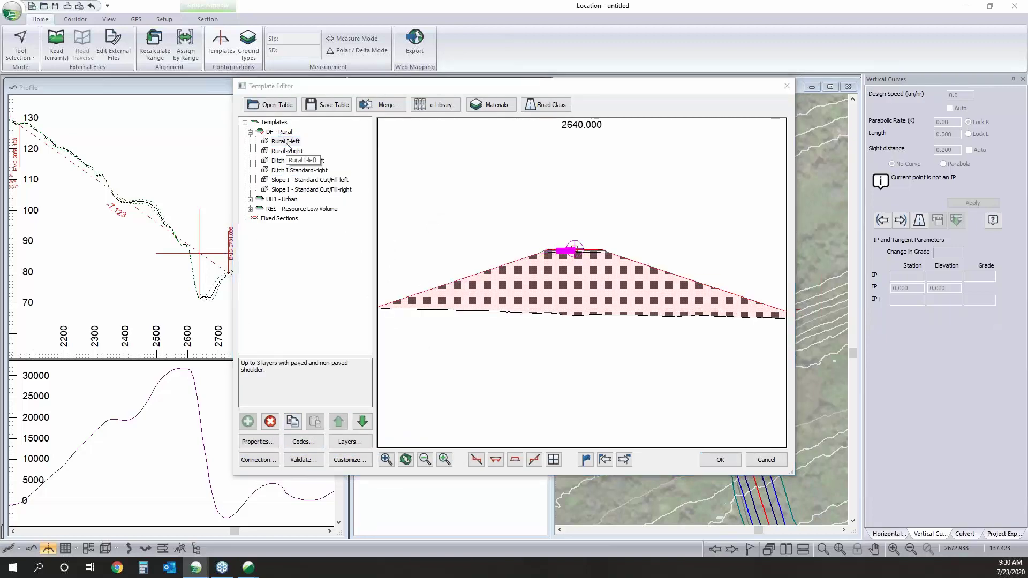
left_click(356, 238)
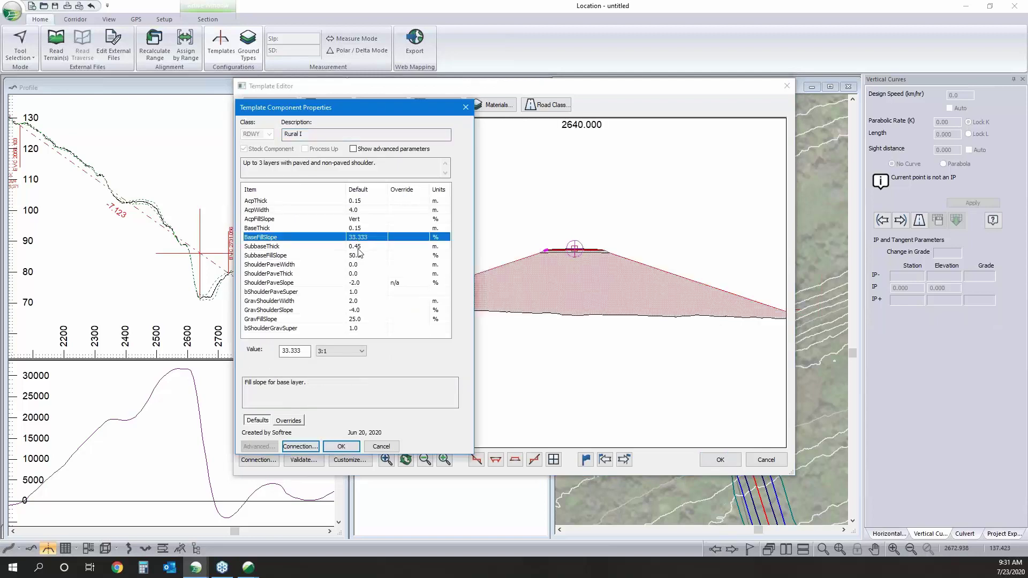
left_click(356, 255)
left_click(362, 351)
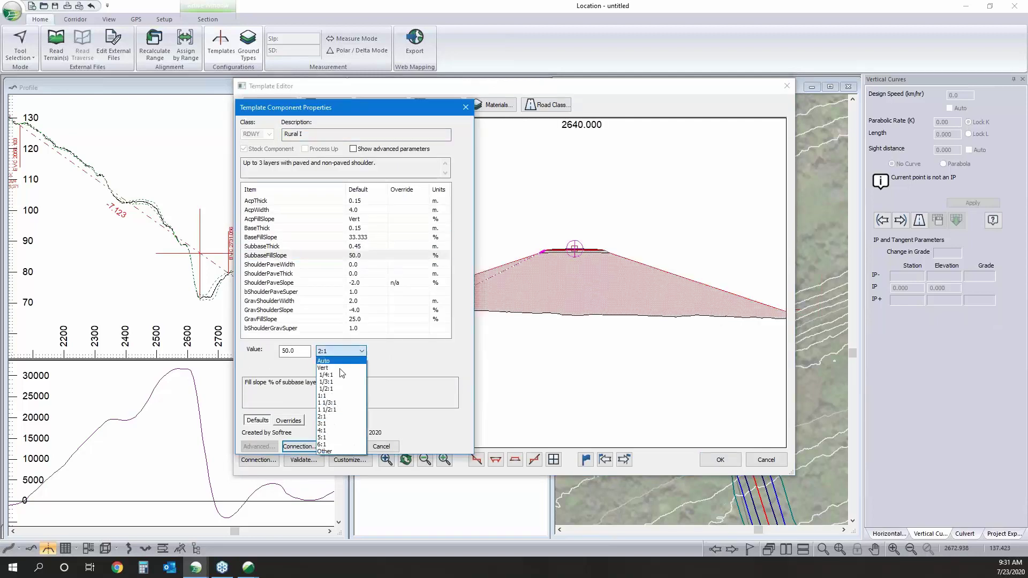
left_click(337, 423)
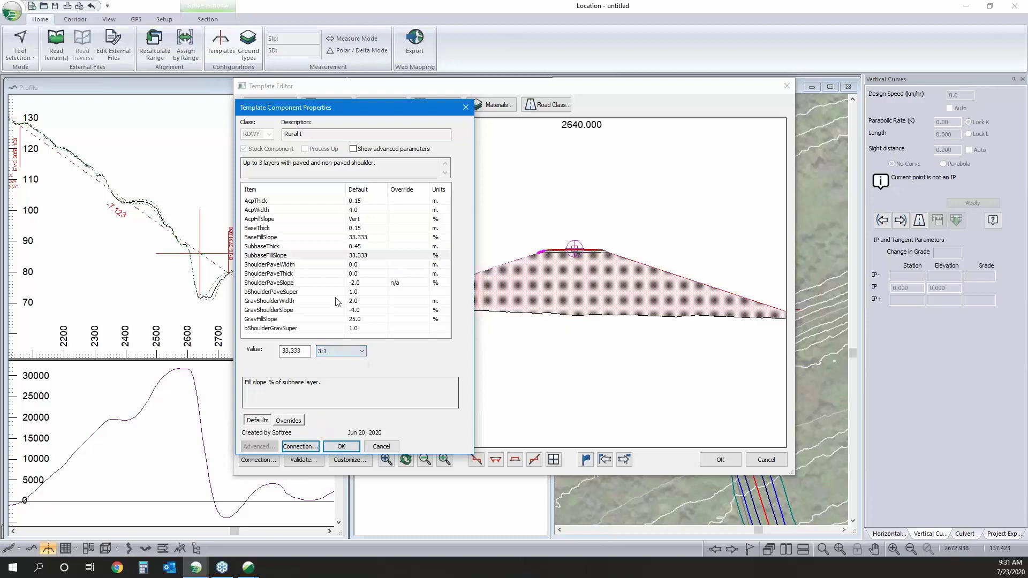
left_click(341, 447)
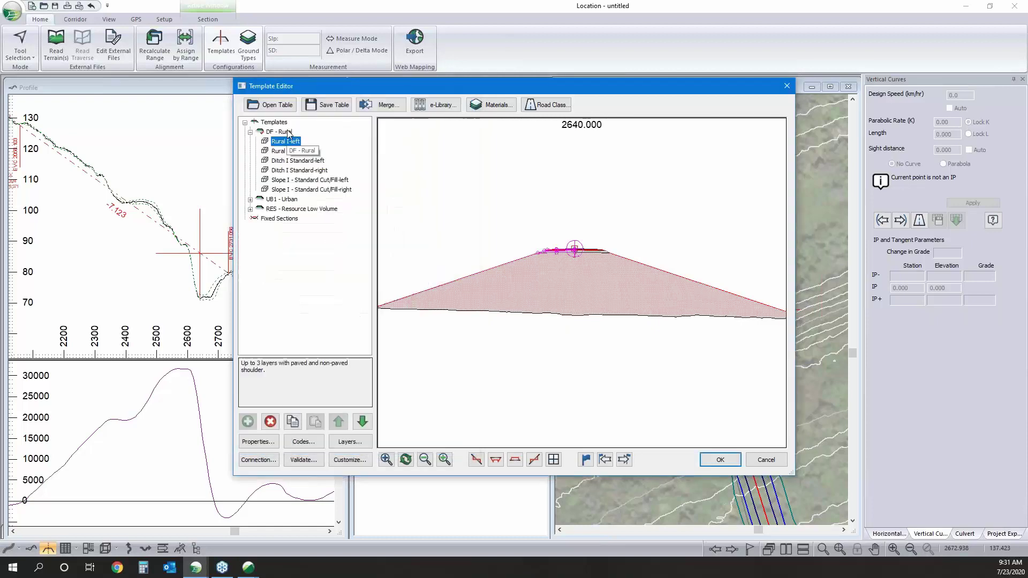
- Set the SubbaseFillSlope of the DF - Rural template's Rural I-right component to 3:1
double_click(288, 152)
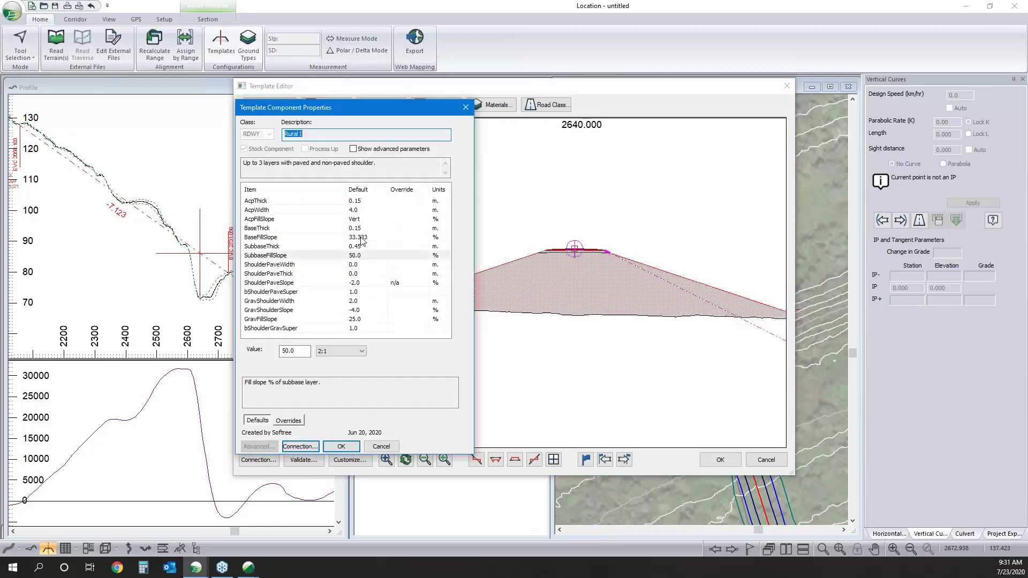
left_click(356, 257)
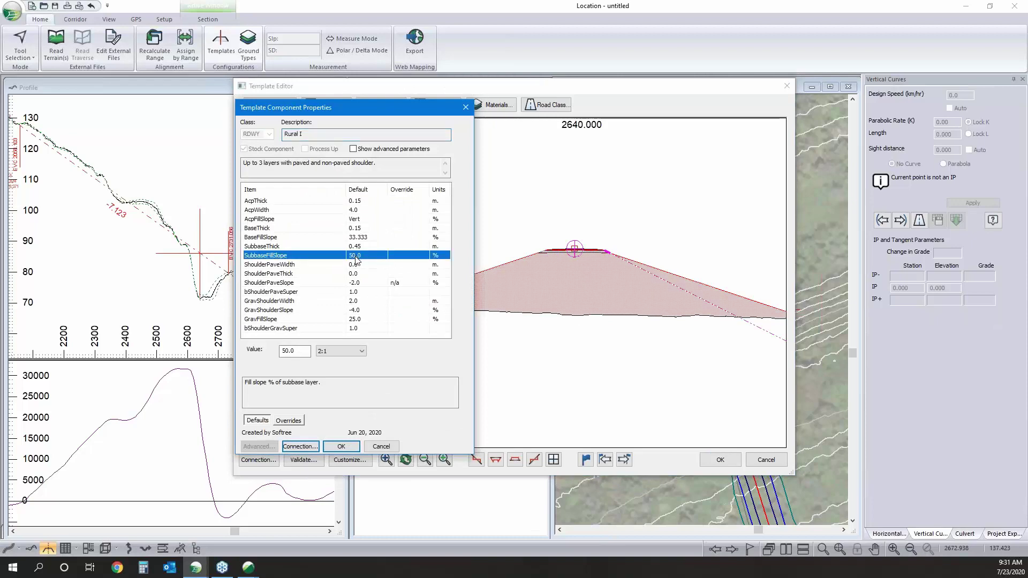
left_click(343, 351)
left_click(343, 424)
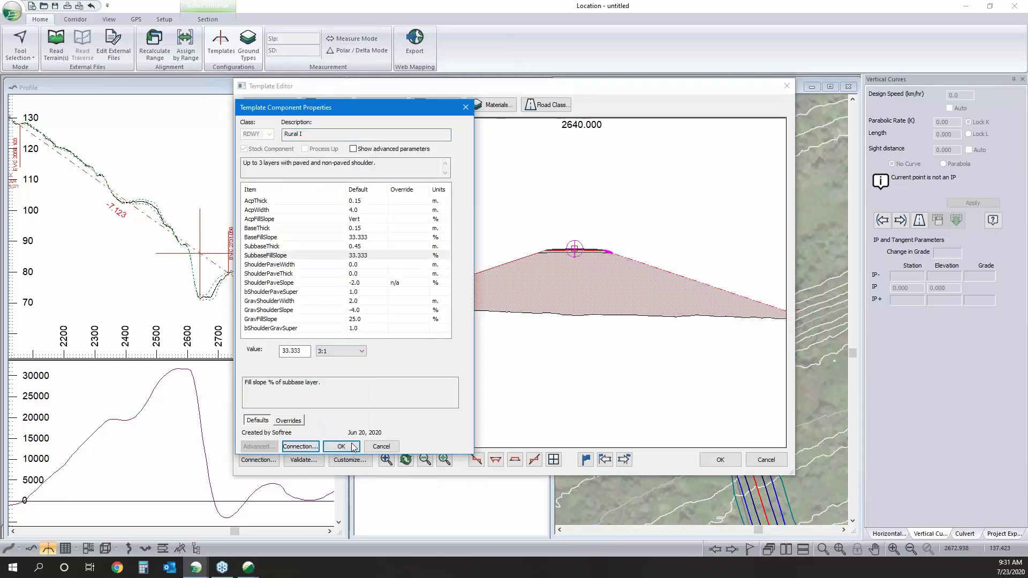
left_click(341, 446)
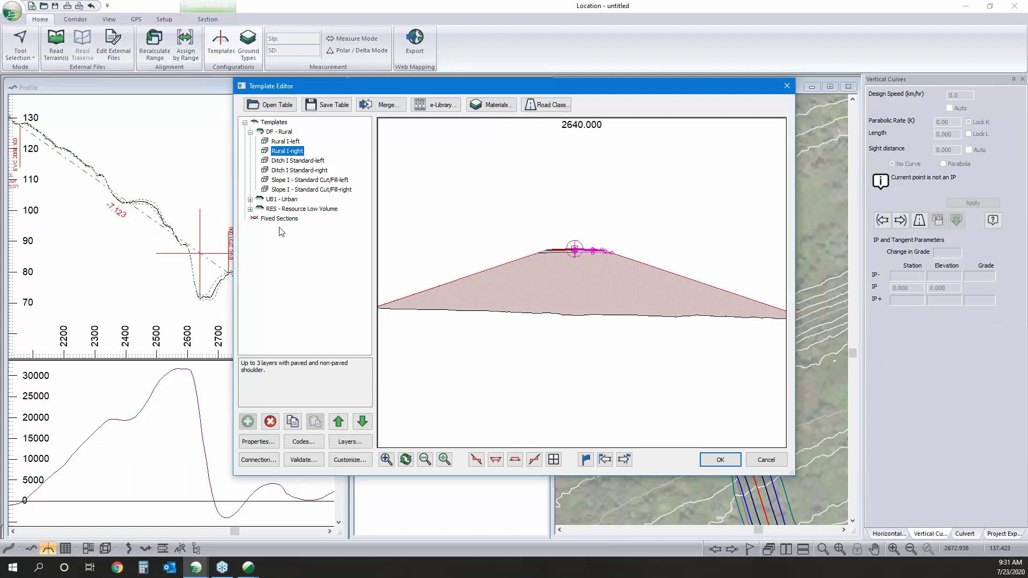
- Copy the DF - Rural template and paste it as a new template in the template list
left_click(280, 132)
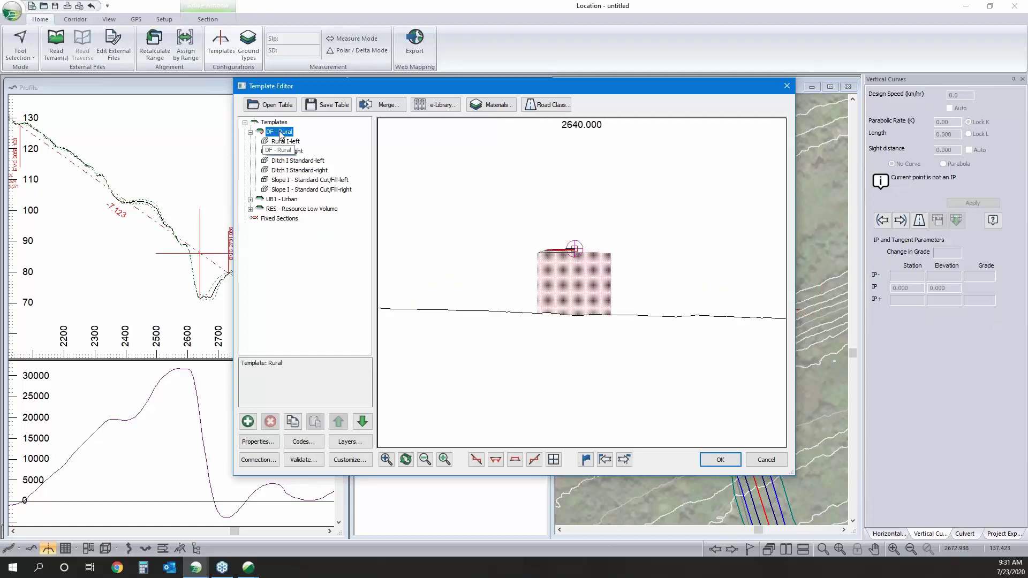
right_click(280, 134)
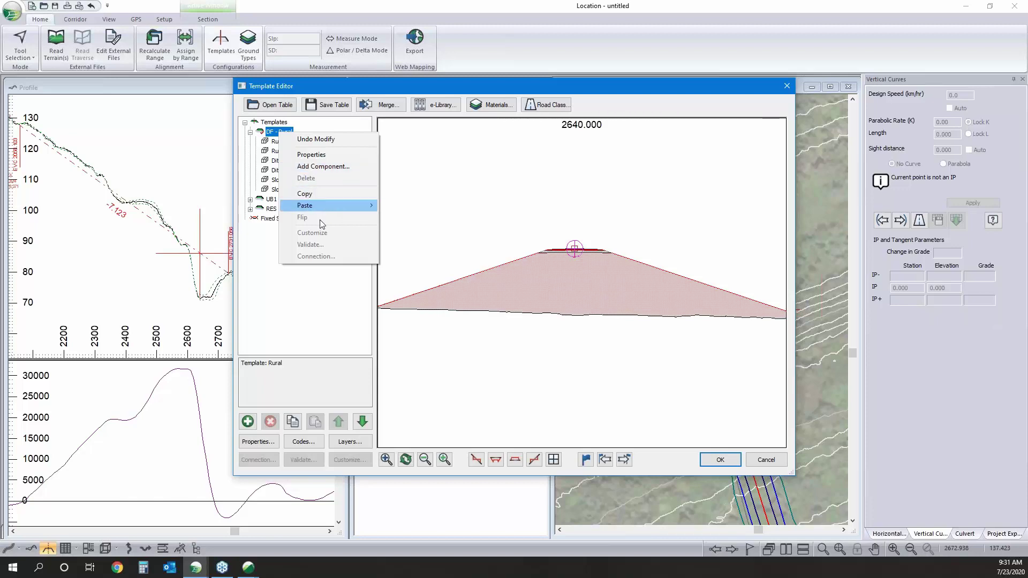
left_click(272, 131)
right_click(272, 131)
left_click(306, 194)
right_click(281, 132)
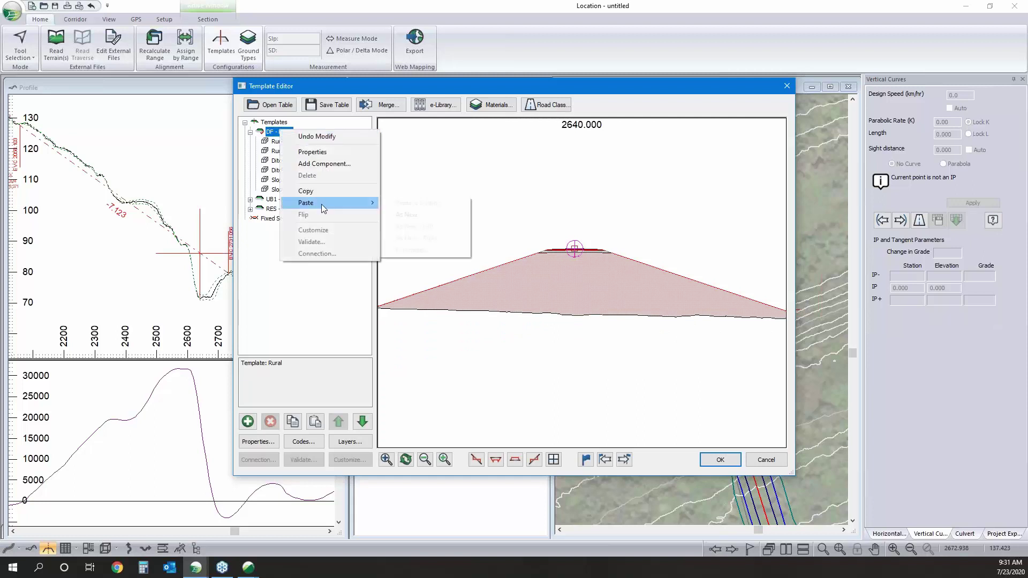
mouse_move(356, 204)
left_click(405, 216)
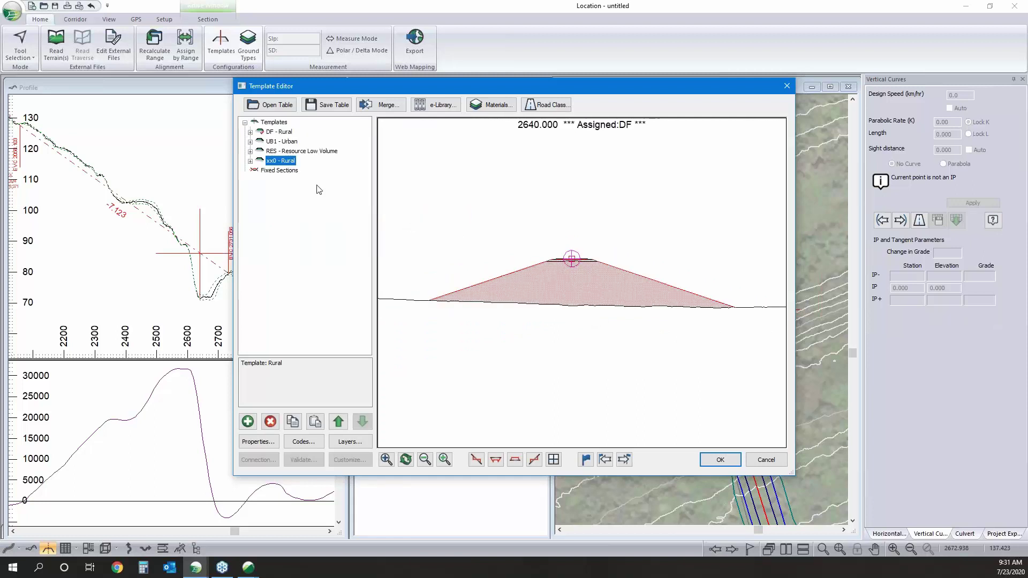
- Name the copied template BARR and give it the description "Rural W bARRIER"
right_click(279, 166)
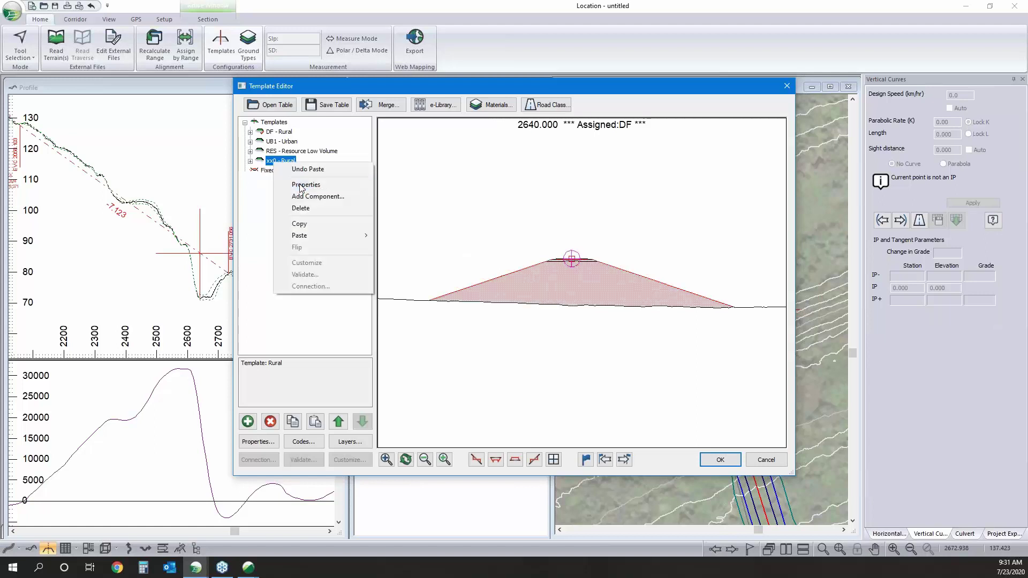
left_click(311, 184)
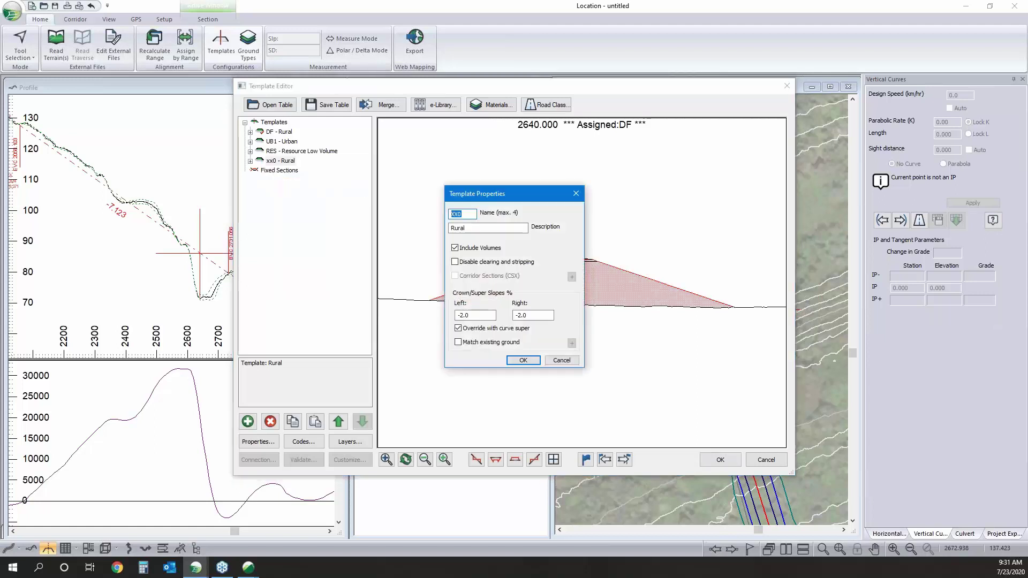
type("ARR")
left_click(486, 226)
type("W bARRIER")
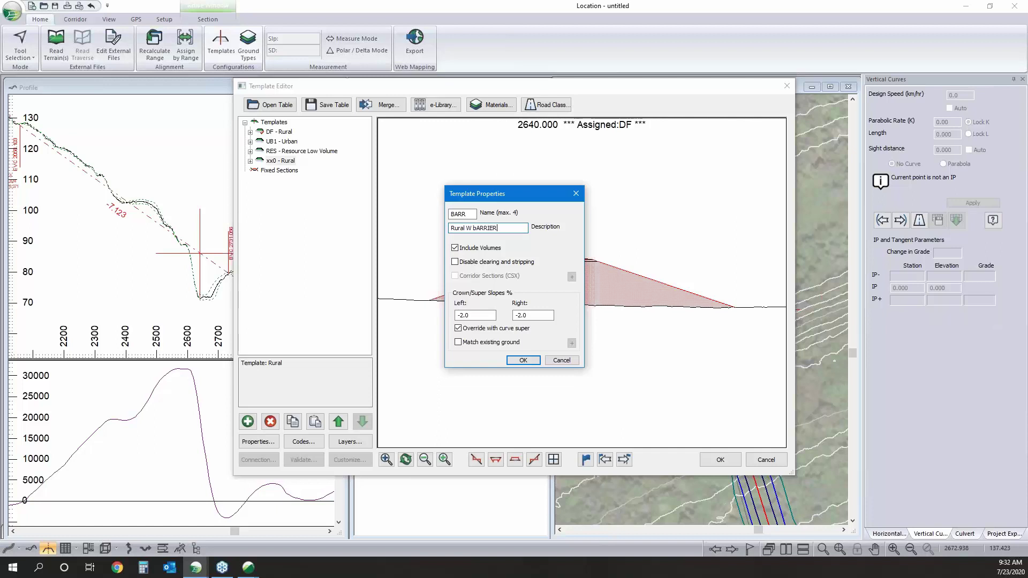
left_click(522, 360)
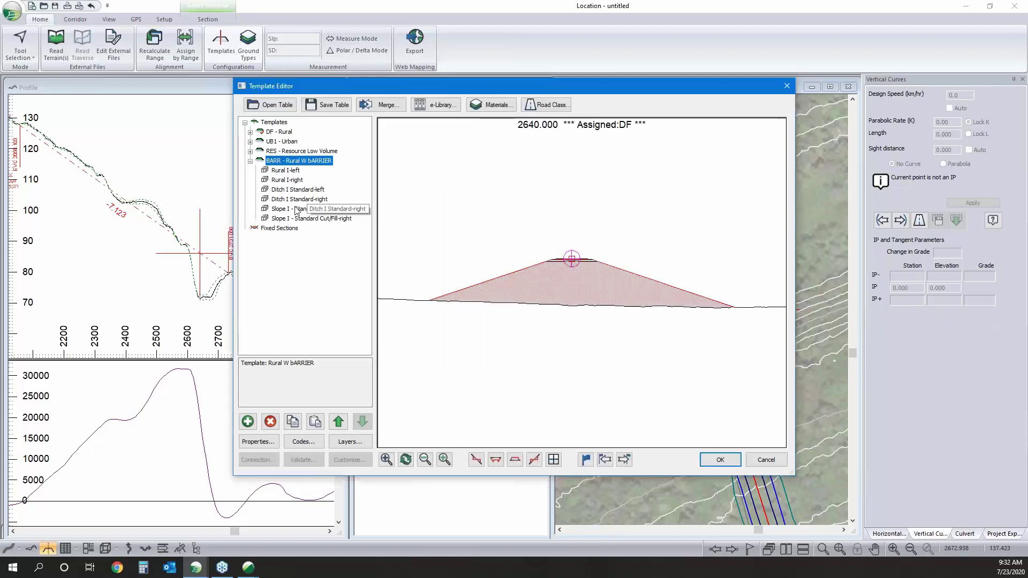
- Set the final fill slope of the BARR template's left Standard Cut/Fill slope component to 1 1/2:1
double_click(292, 210)
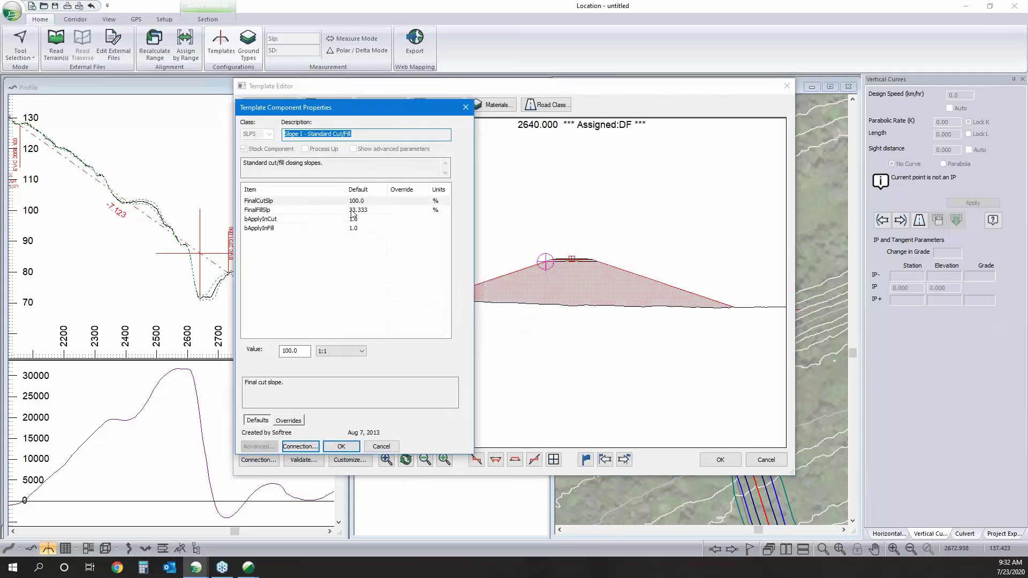
left_click(343, 351)
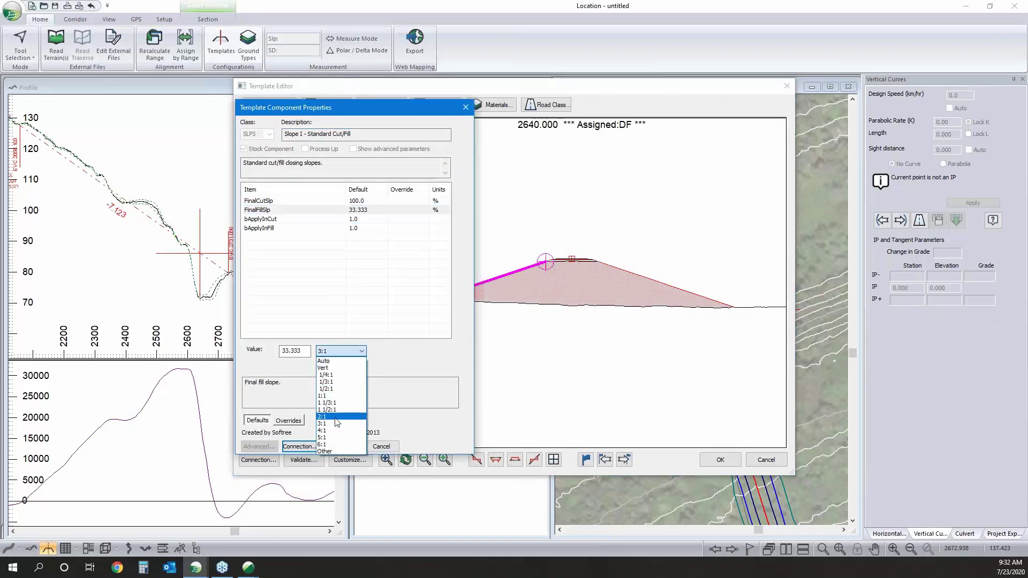
left_click(327, 410)
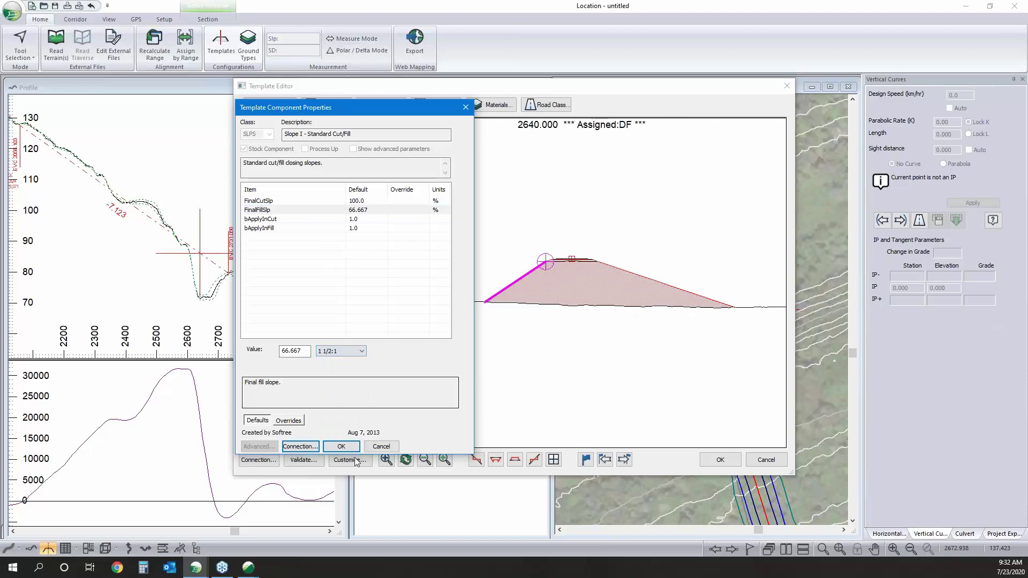
left_click(341, 446)
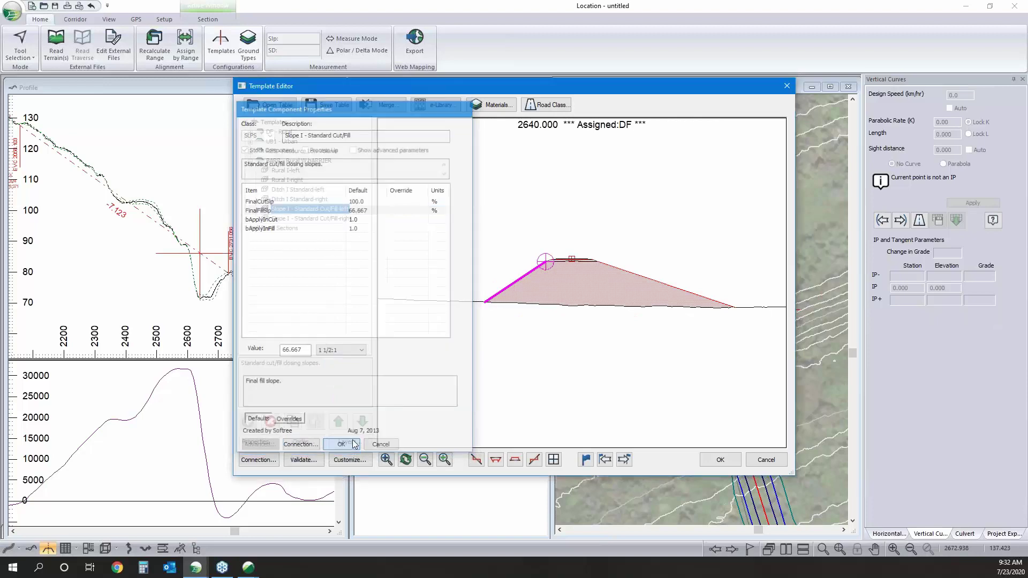
- Set the final fill slope of the BARR template's right Standard Cut/Fill slope component to 1 1/2:1
double_click(348, 223)
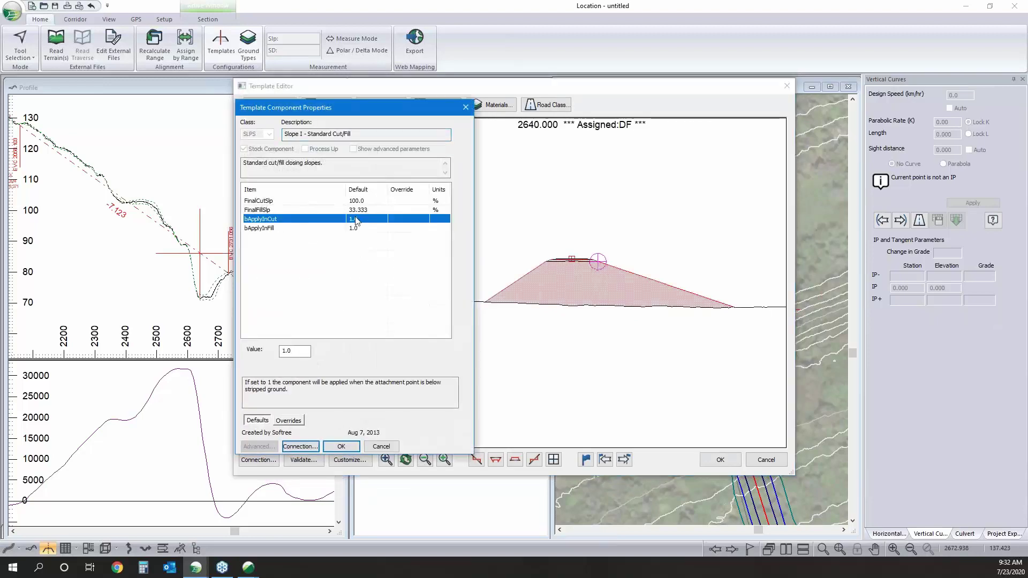
left_click(361, 351)
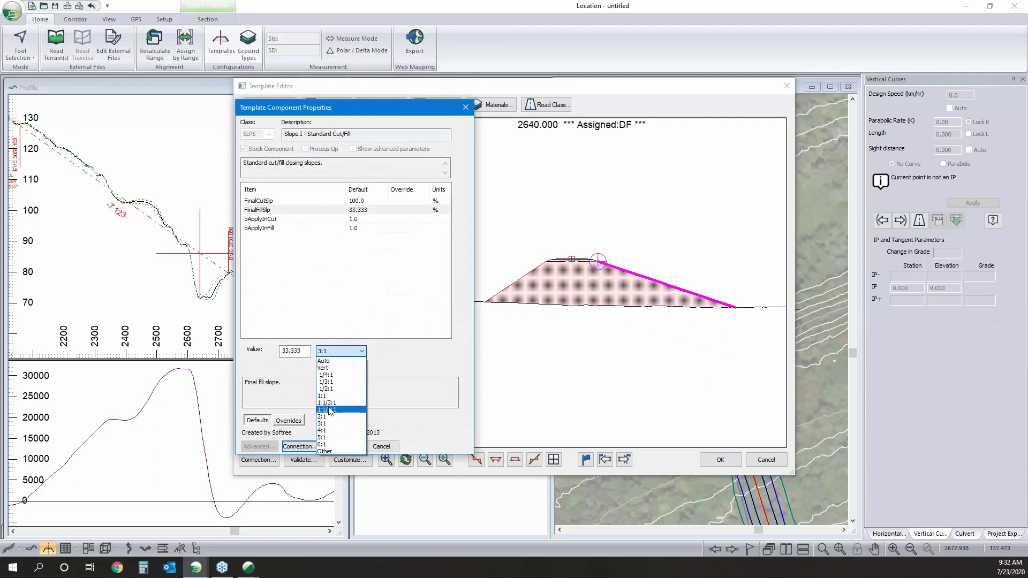
left_click(328, 409)
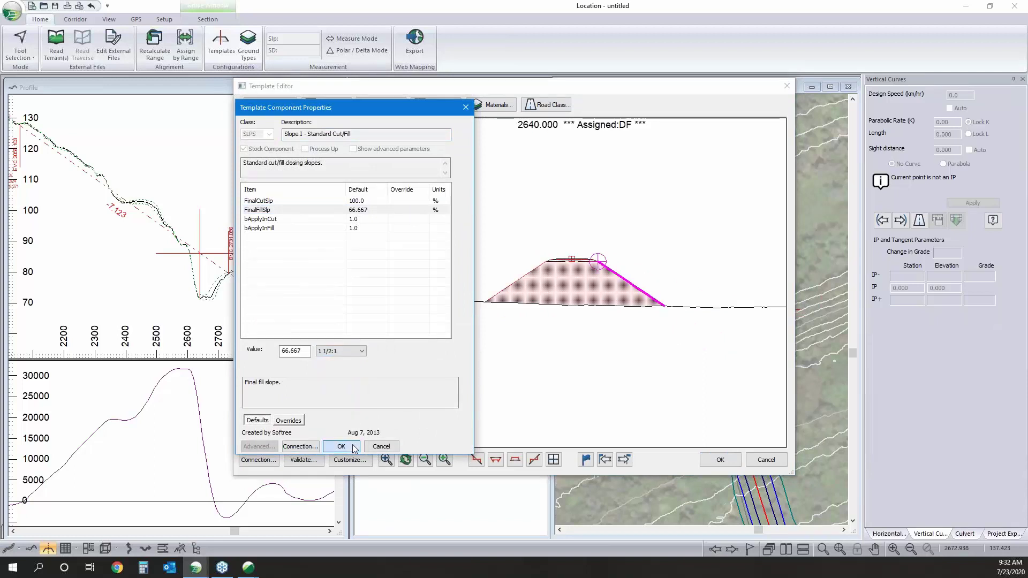
left_click(353, 447)
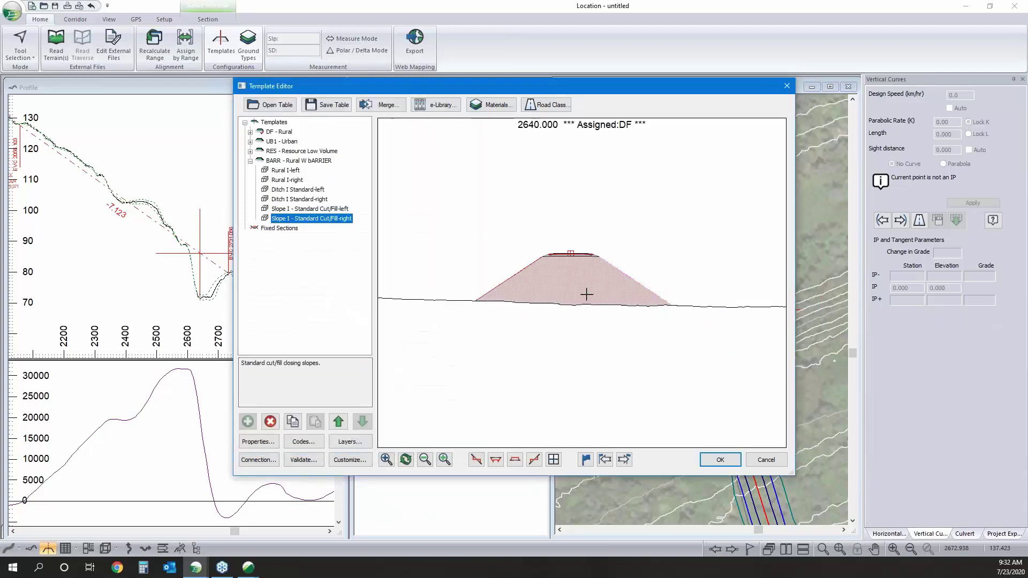
- Retrieve only the Walls and Barriers component folder from the e-Library into the template list
scroll(587, 294, "up", 3)
middle_click_drag(499, 172, 518, 233)
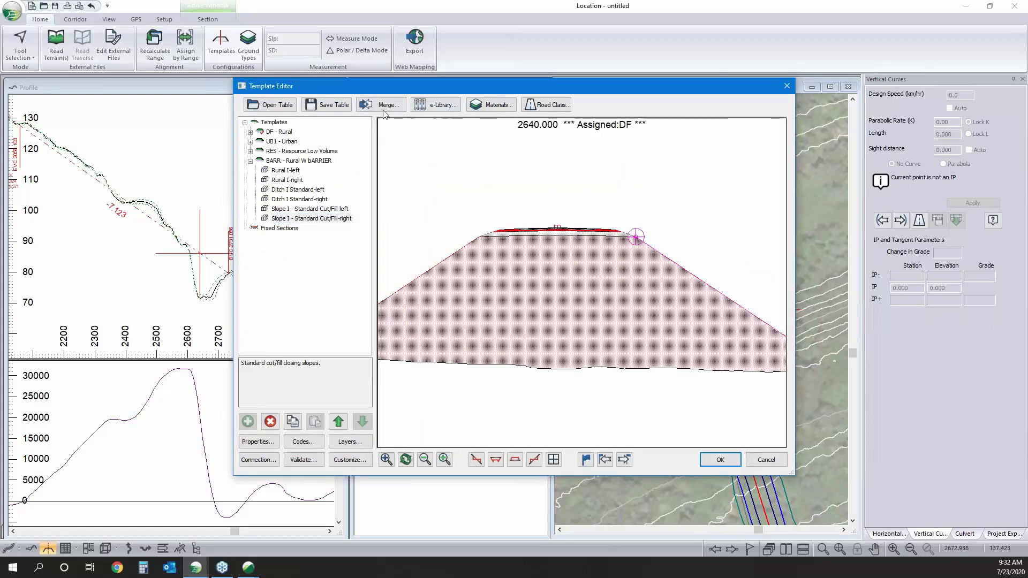
left_click(431, 110)
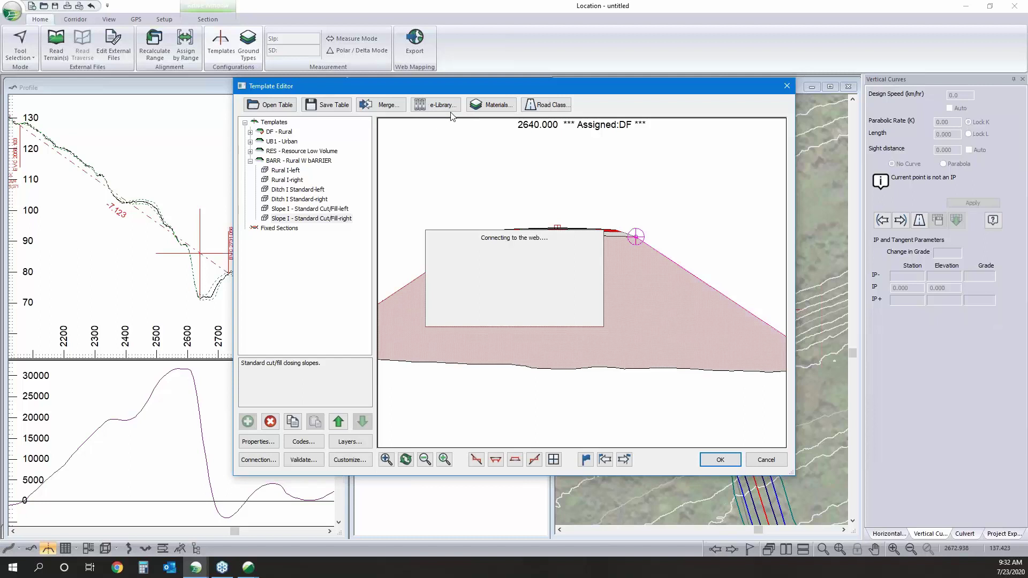
left_click(454, 285, "shift")
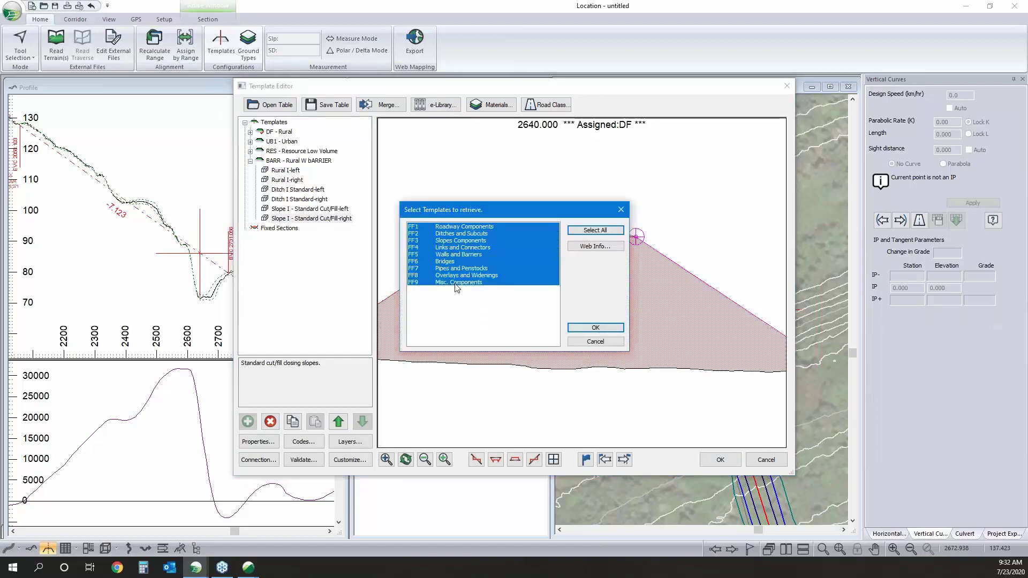
left_click(477, 313)
left_click(452, 255)
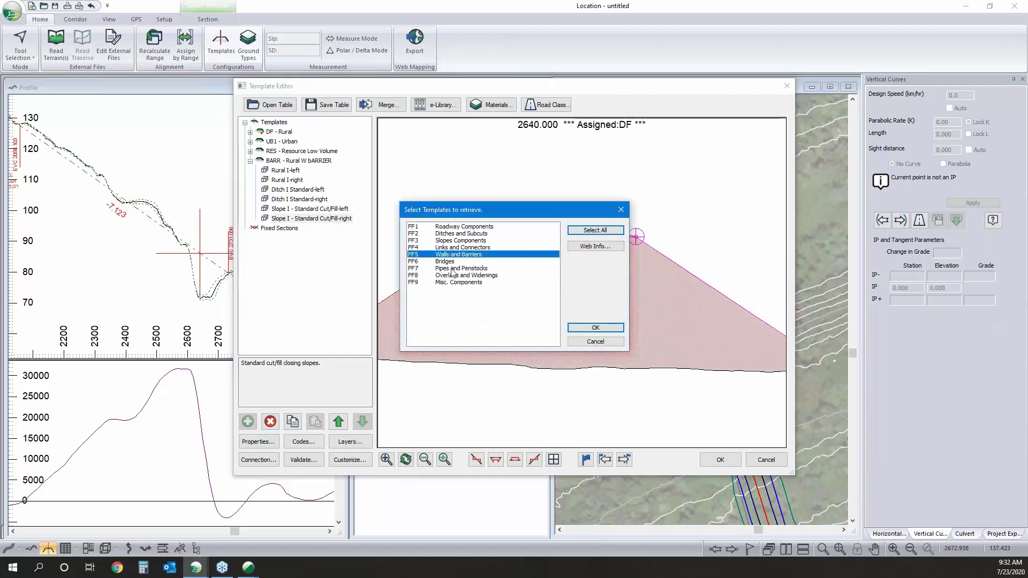
left_click(606, 330)
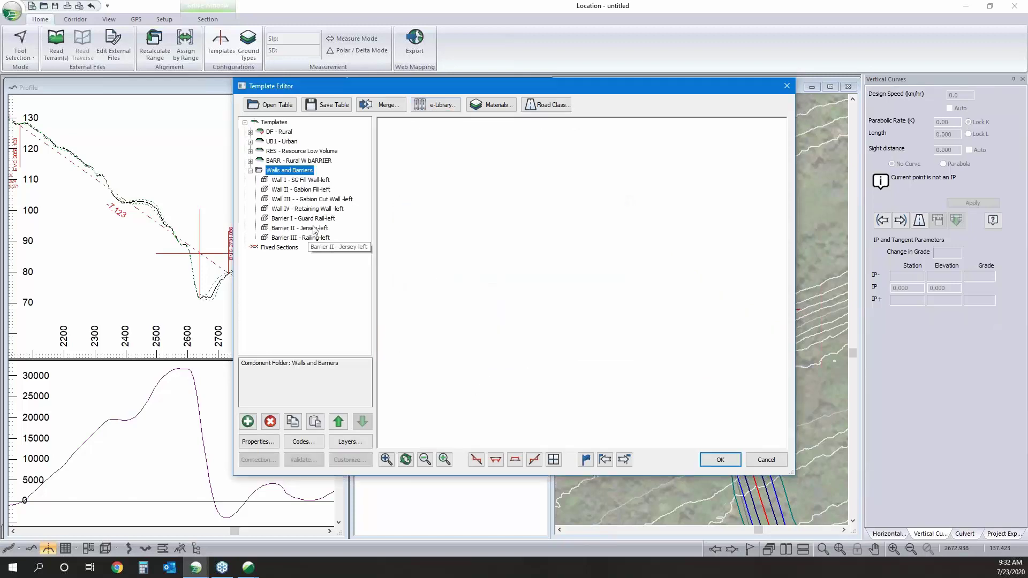
- Copy the Barrier I - Guard Rail component from Walls and Barriers and paste it after the BARR template's right slope component
left_click(328, 219)
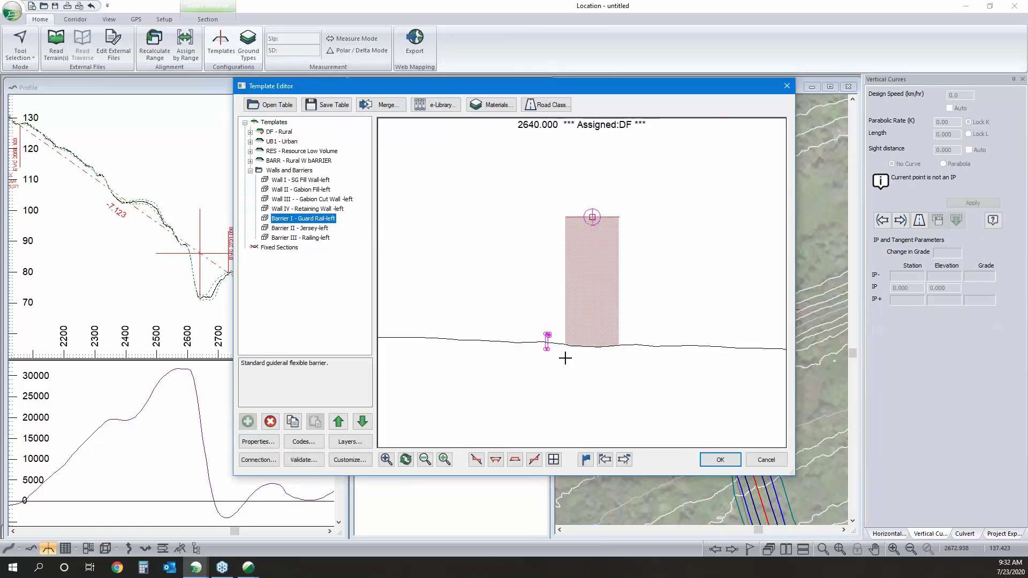
right_click(264, 219)
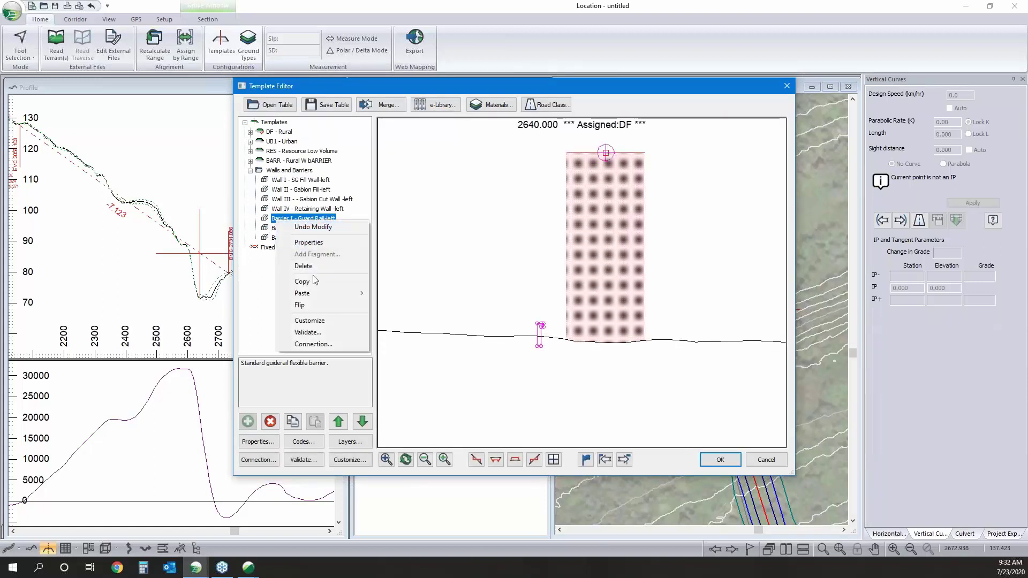
key("Escape")
left_click(287, 161)
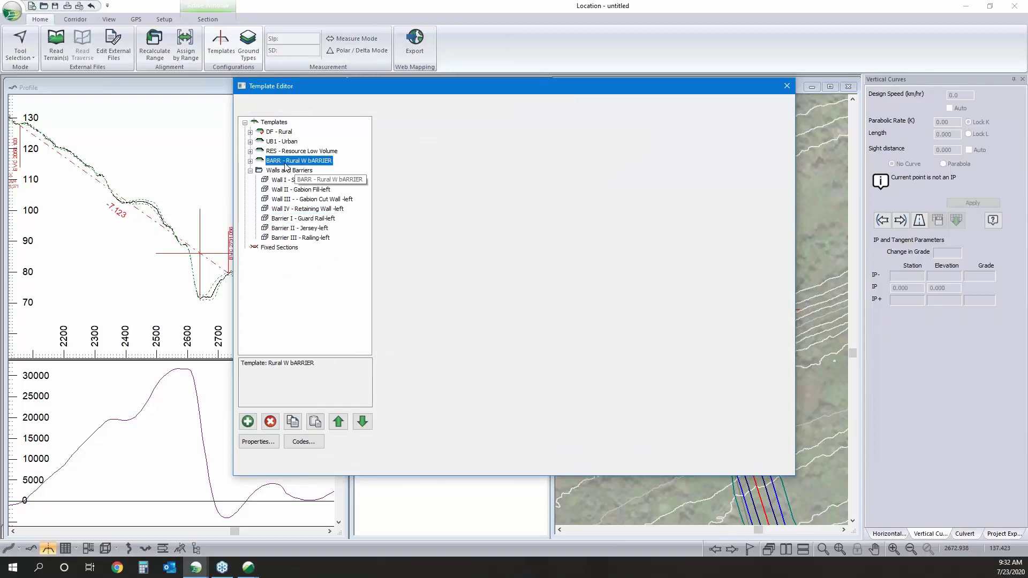
left_click(251, 161)
left_click(300, 218)
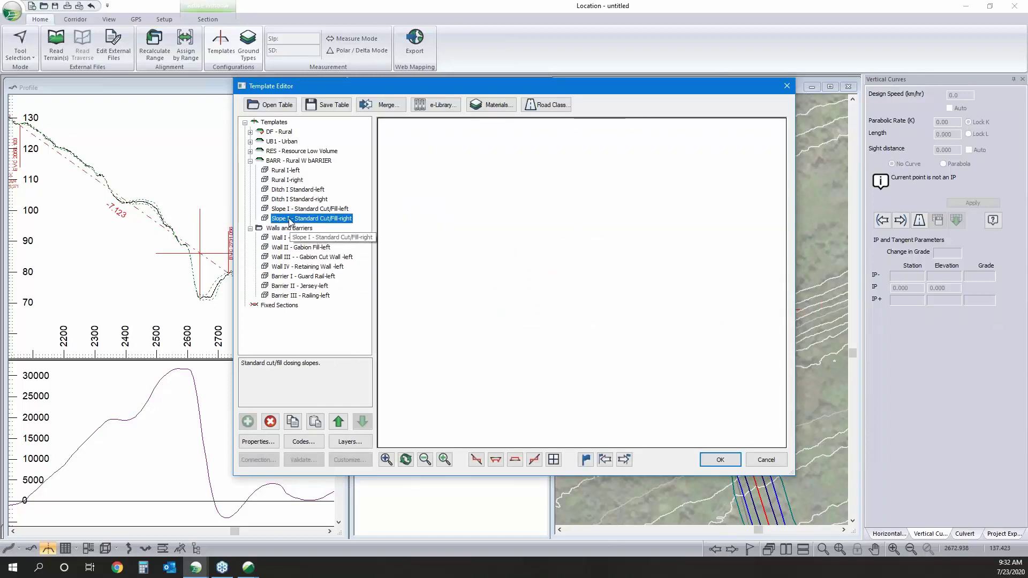
right_click(290, 219)
mouse_move(321, 292)
left_click(416, 315)
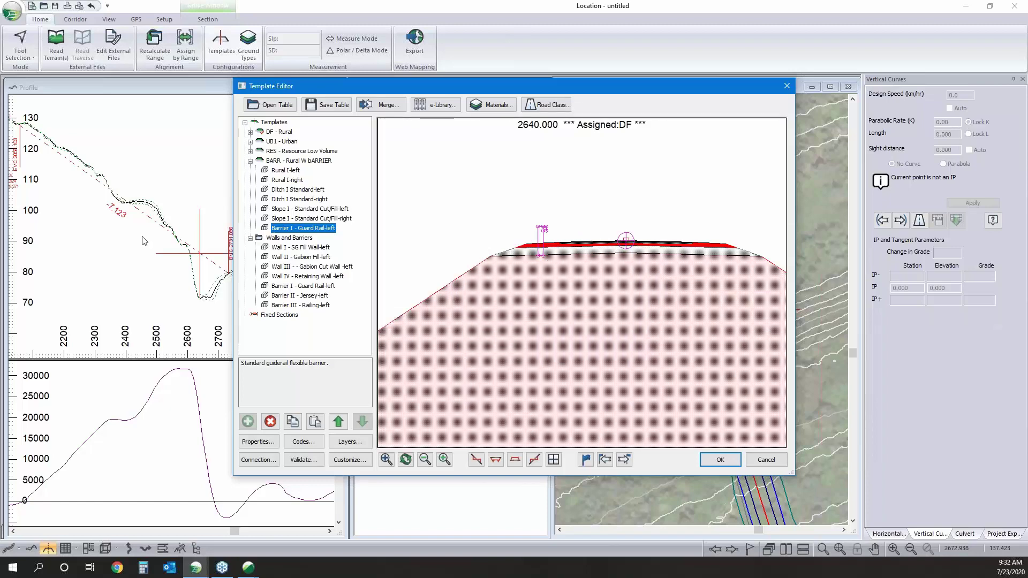
- Paste the Barrier I - Guard Rail component into the BARR template again as a right-side component
double_click(309, 231)
right_click(309, 231)
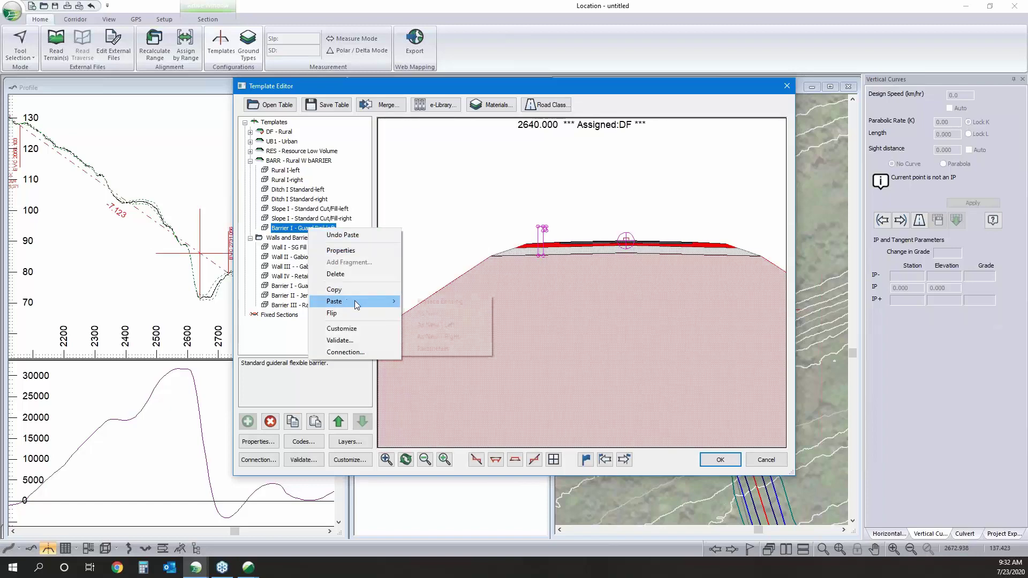
mouse_move(348, 301)
left_click(435, 338)
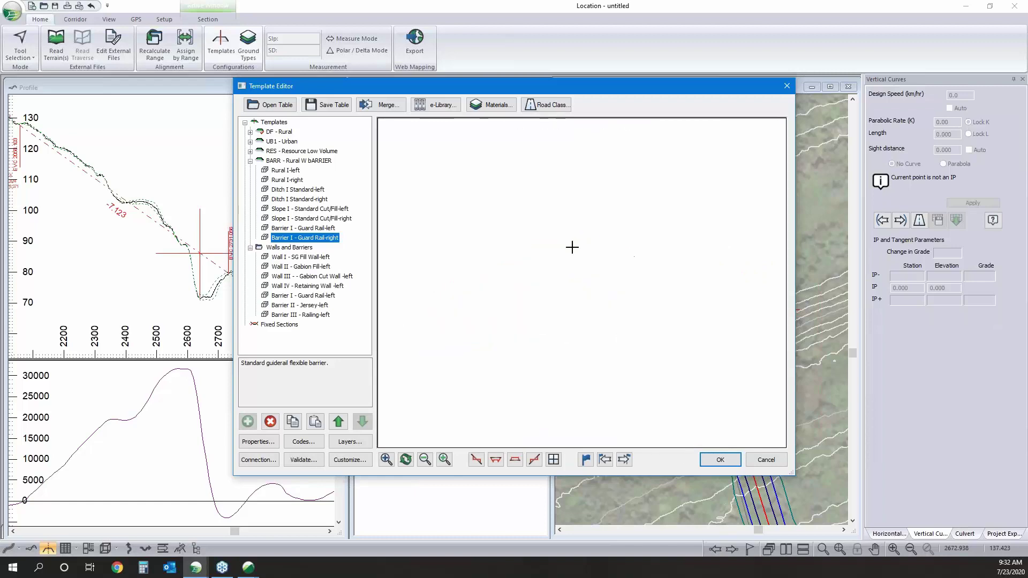
- Review the right guard rail's parameters, including PostDepth, and accept the template changes
double_click(289, 238)
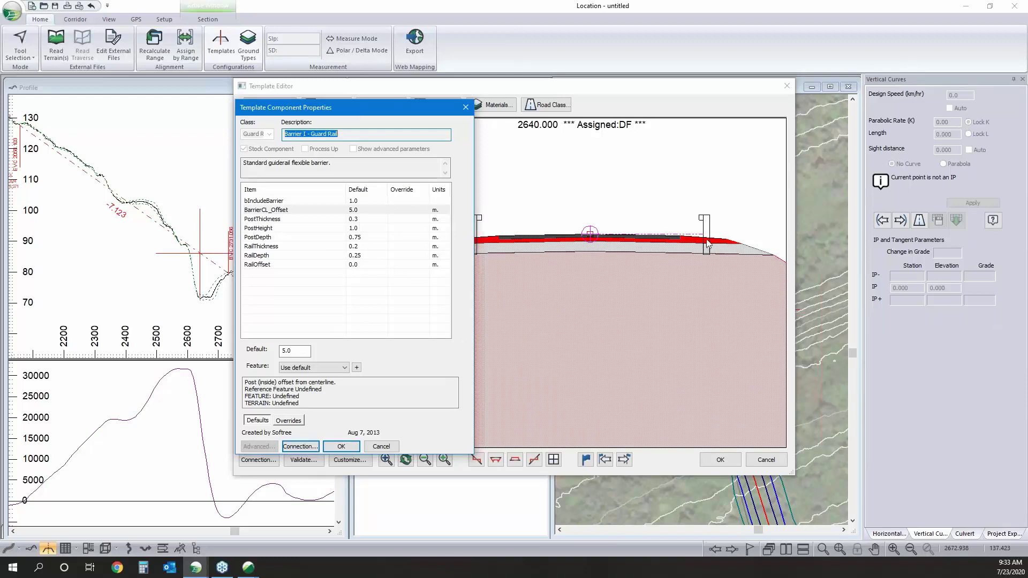
left_click(348, 238)
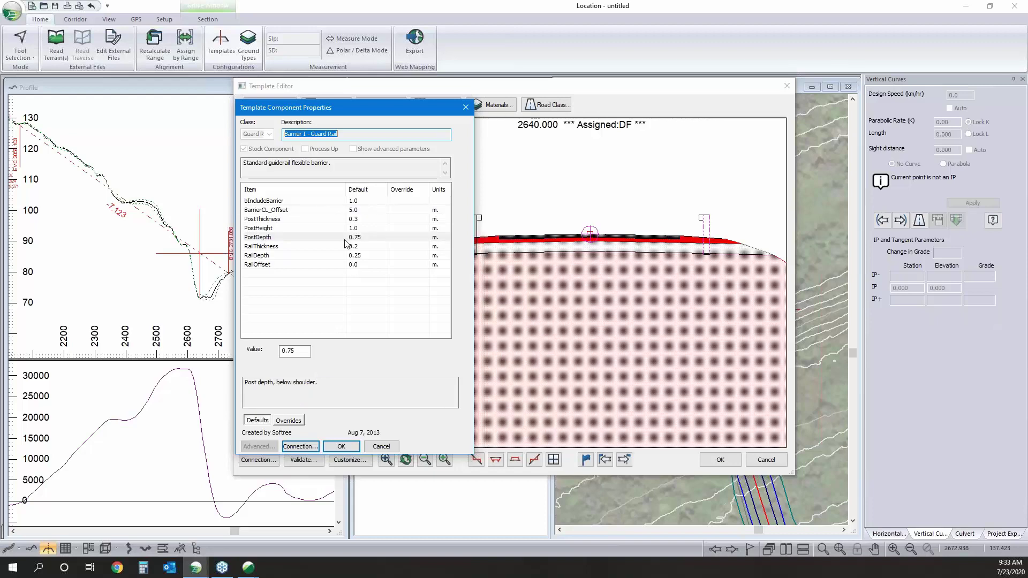
left_click(356, 444)
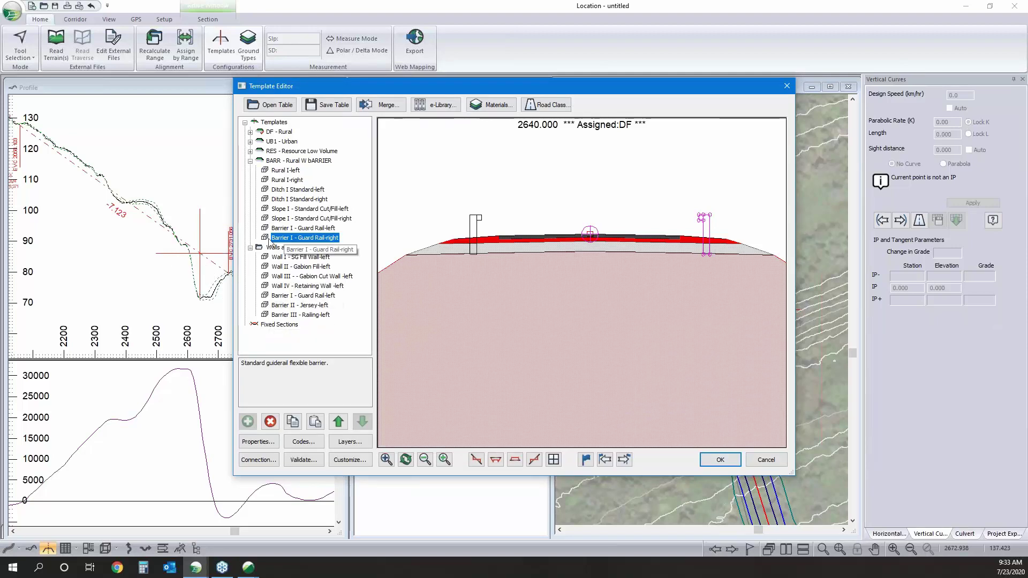
left_click(716, 463)
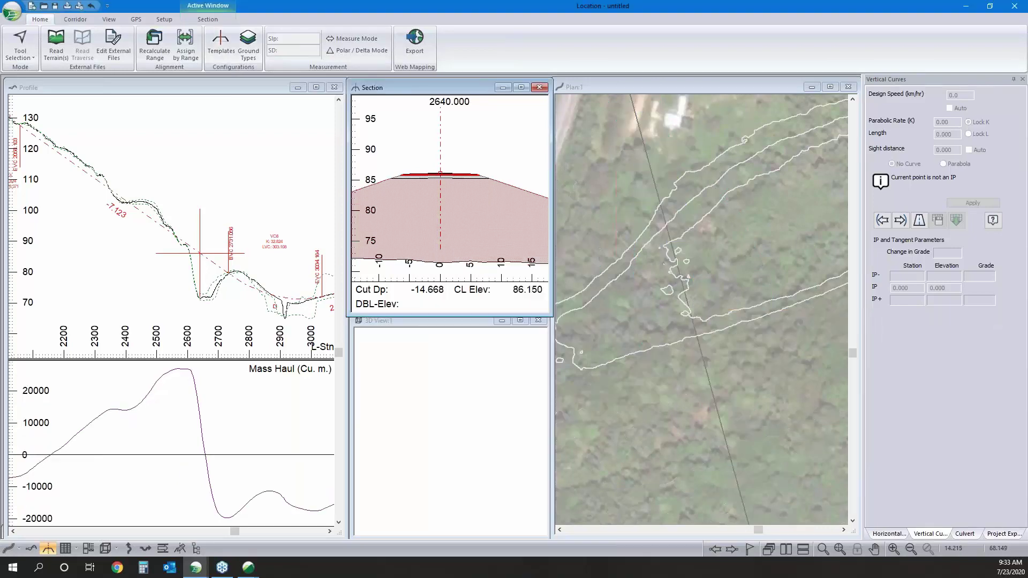
- Examine the cross sections at both ends of the deep fill in the profile, at stations 2610, 2720 and 2710
middle_click_drag(71, 215, 197, 221)
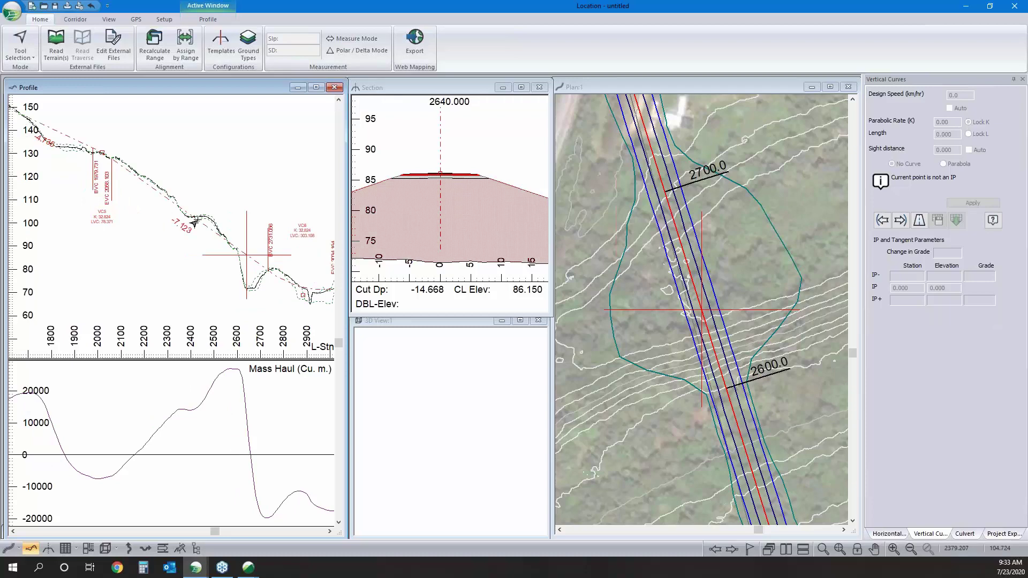
scroll(195, 223, "up", 1)
left_click(218, 236)
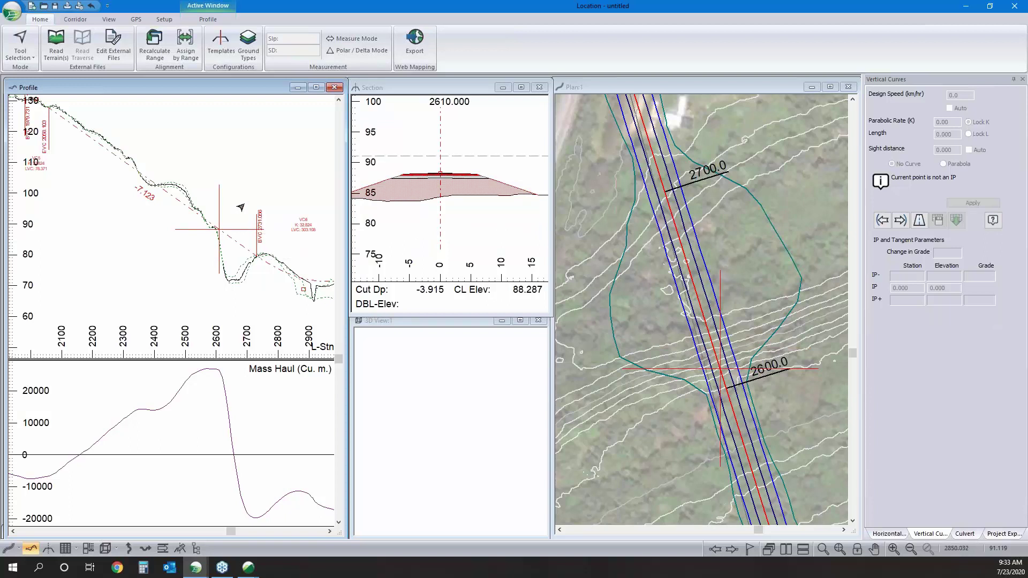
scroll(244, 241, "up", 2)
left_click(256, 257)
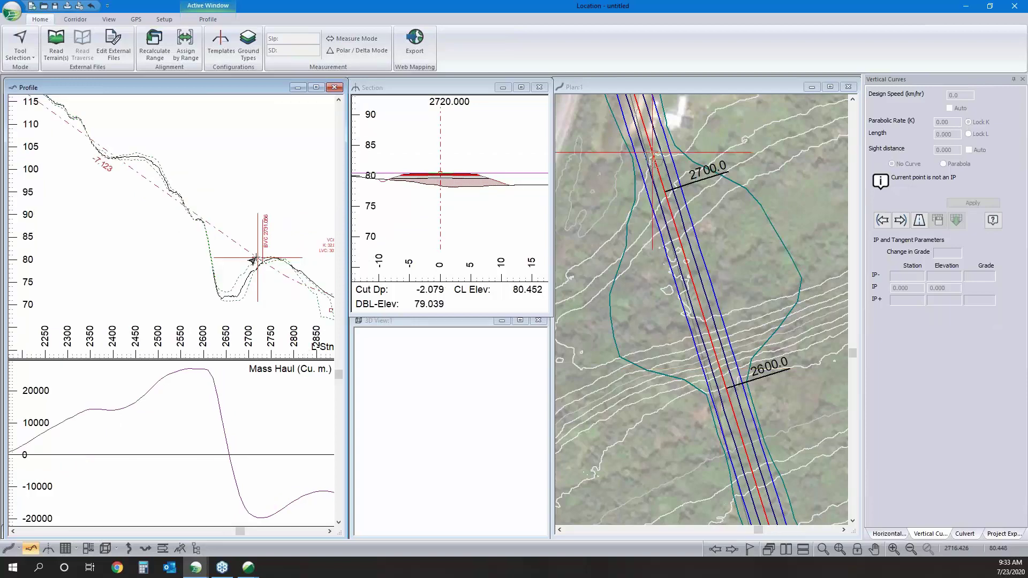
left_click(254, 257)
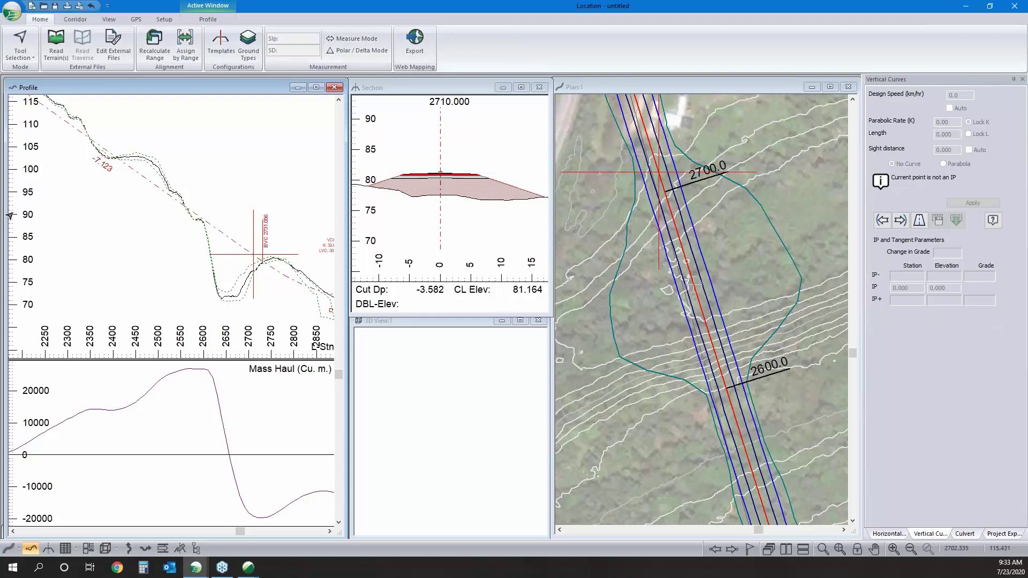
- Examine the cross sections around the creek crossing, from station 2880 through 2990.050 and back to 2930
scroll(327, 294, "up", 2)
middle_click_drag(327, 294, 252, 242)
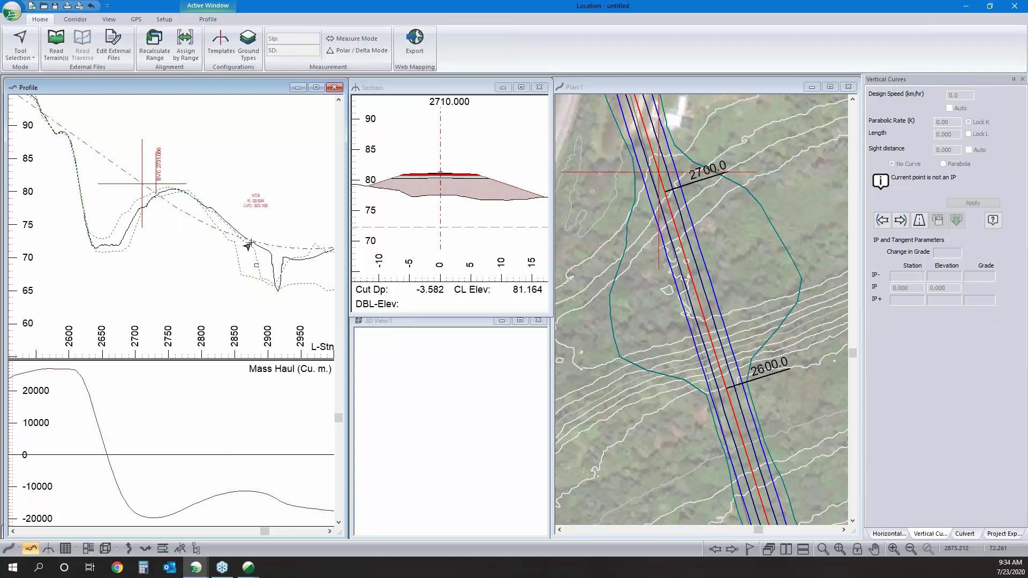
left_click(254, 241)
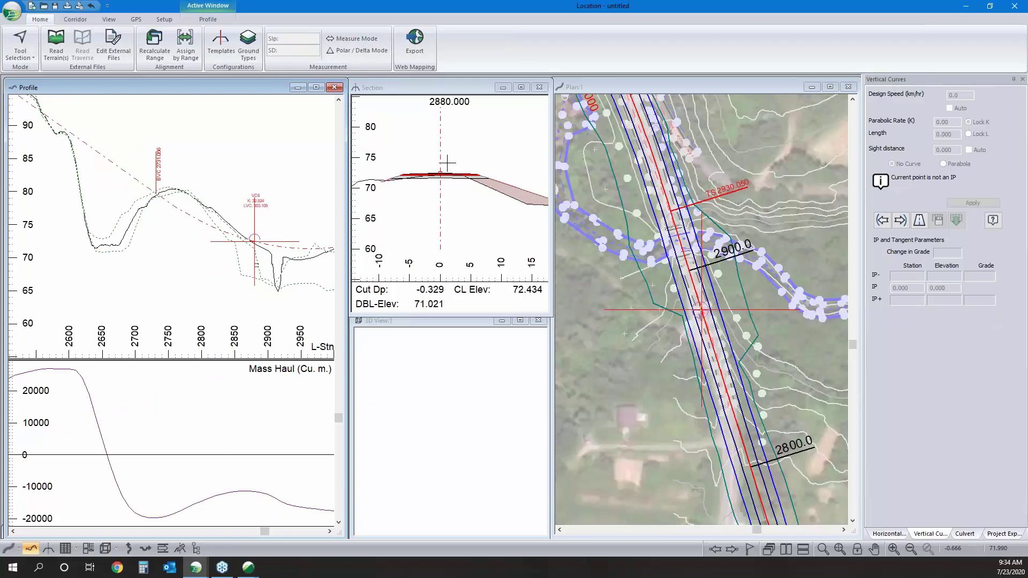
scroll(447, 162, "down", 1)
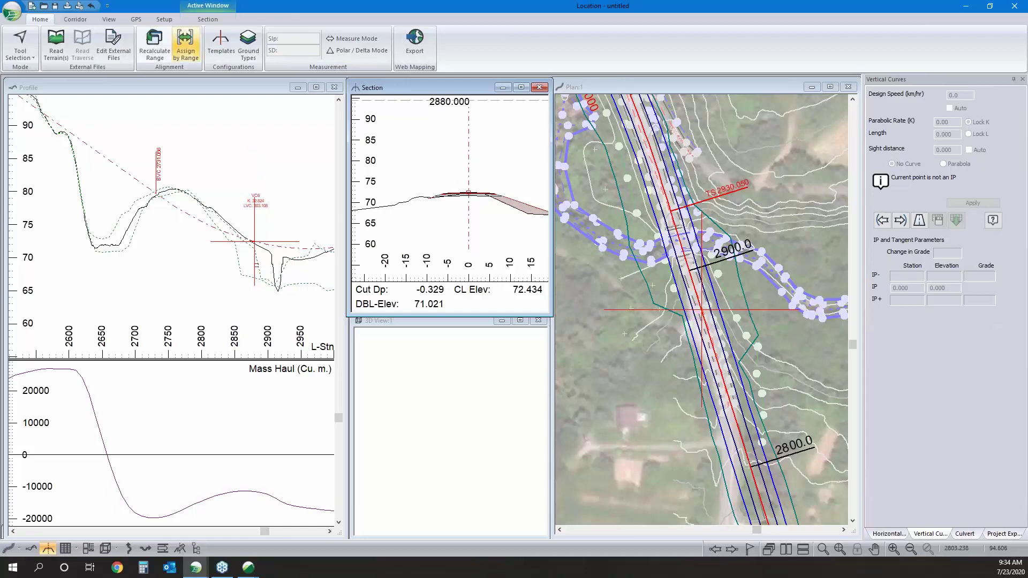
left_click(272, 245)
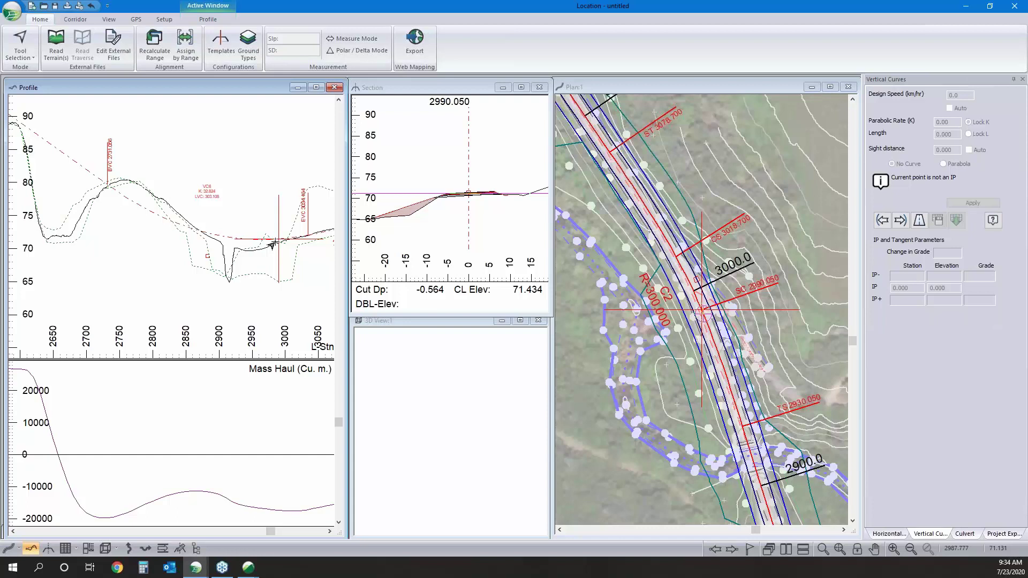
left_click(248, 246)
left_click(246, 245)
left_click(246, 245)
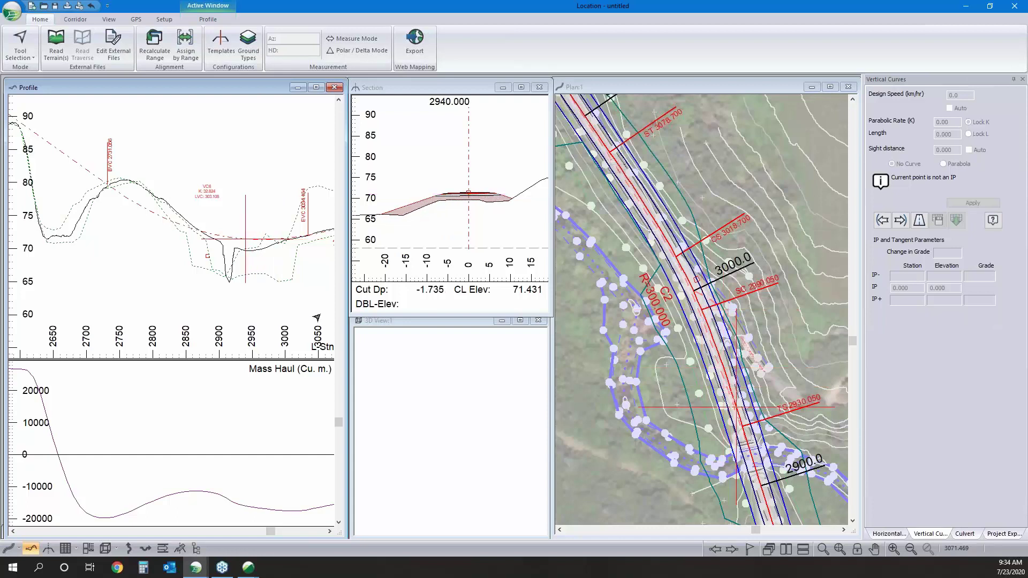
left_click(238, 244)
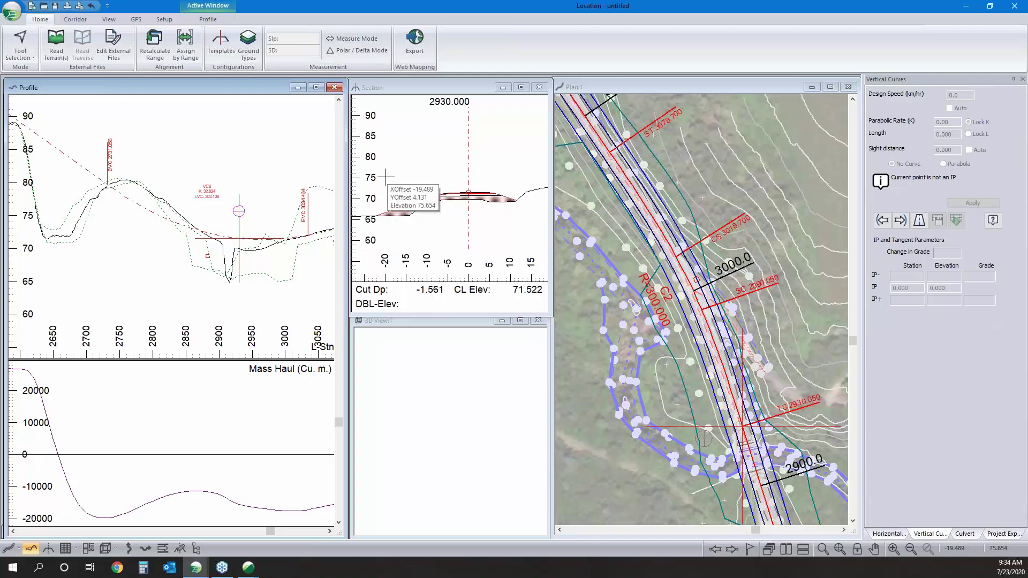
- Apply a parabolic vertical curve to the intersection point at station 3131.758 near the end of the profile
middle_click_drag(329, 234, 188, 259)
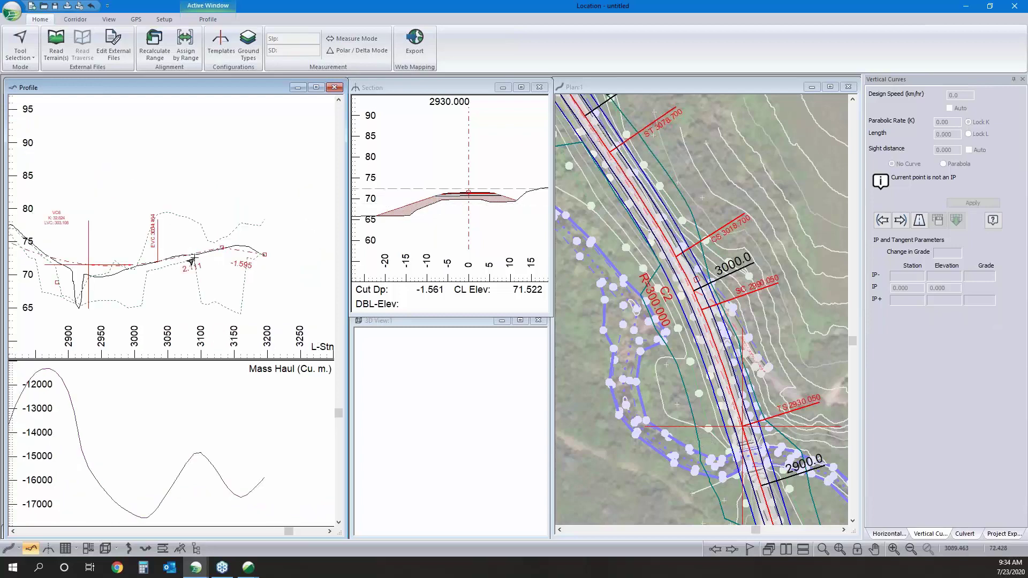
left_click(232, 261)
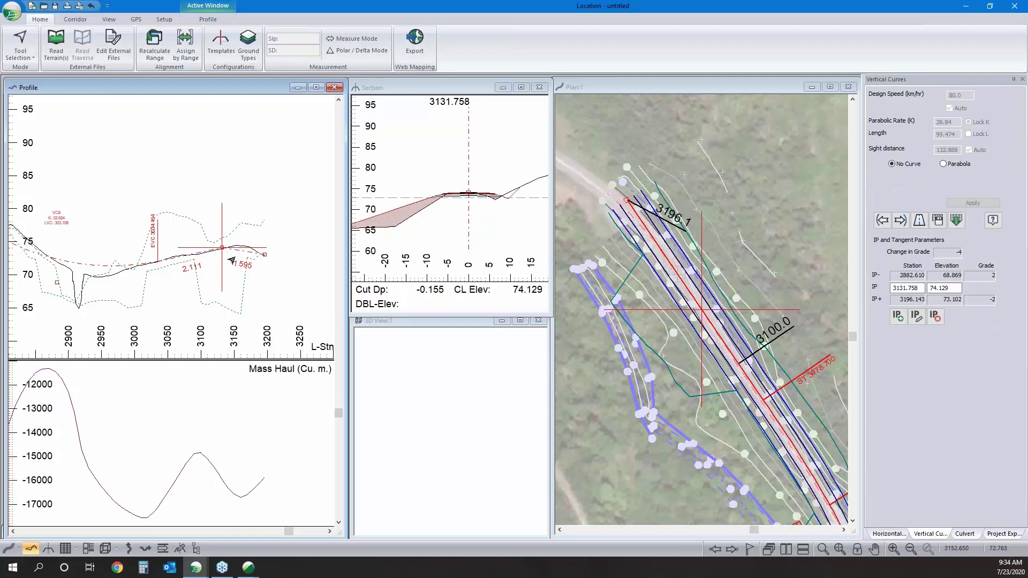
left_click(965, 165)
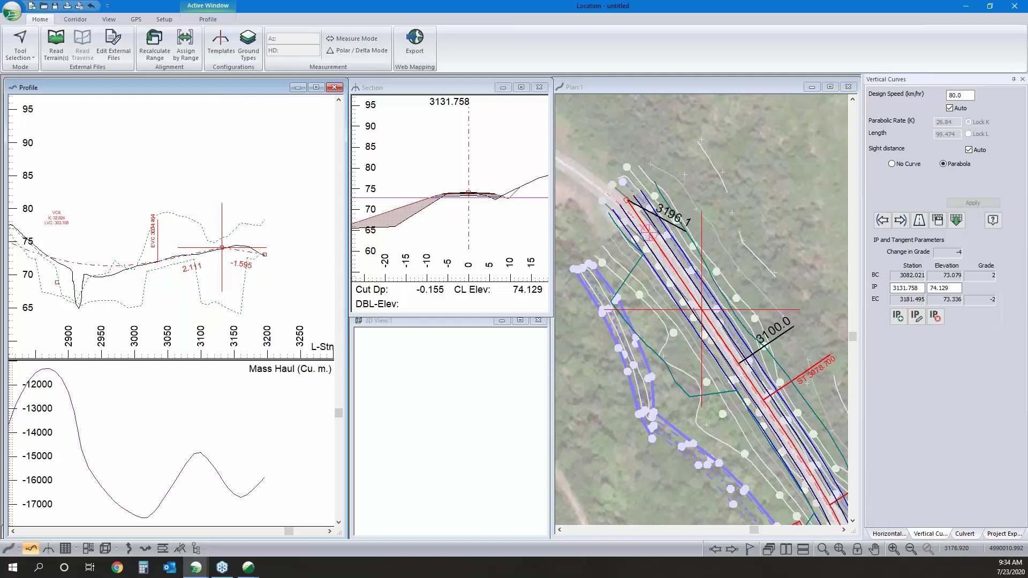
- Assign the BARR Rural W bARRIER template by range from station 2610 to 2710 on both sides
left_click(192, 53)
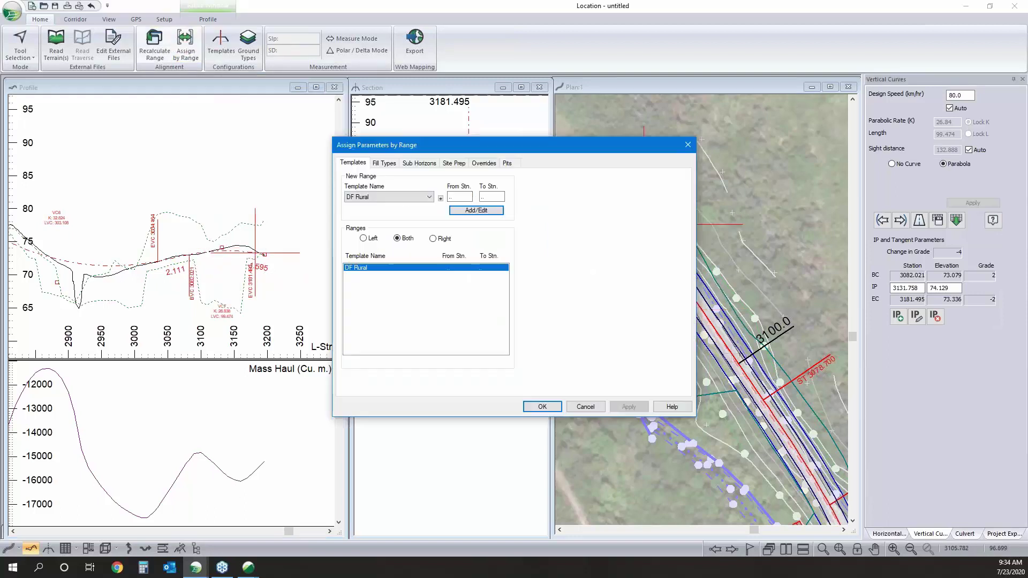
type("0000000")
double_click(469, 198)
key("BackSpace")
type("2610")
double_click(491, 197)
type("2710")
left_click(391, 197)
left_click(378, 206)
left_click(456, 209)
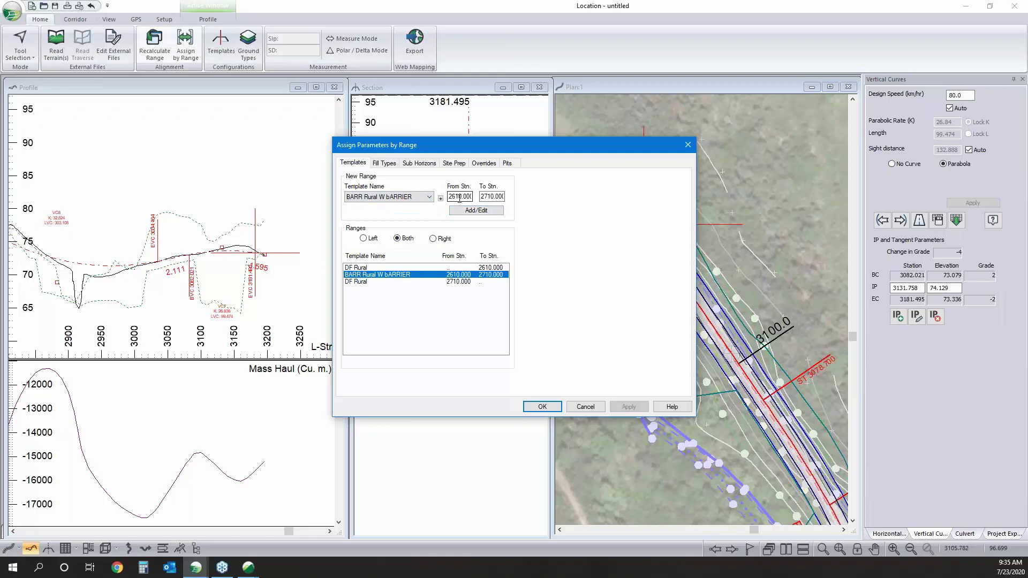
- Assign the BARR Rural W bARRIER template from station 2880 to 2930 on both sides
left_click_drag(453, 196, 574, 204)
type("2880")
key("Tab")
type("2")
type("30")
left_click(467, 212)
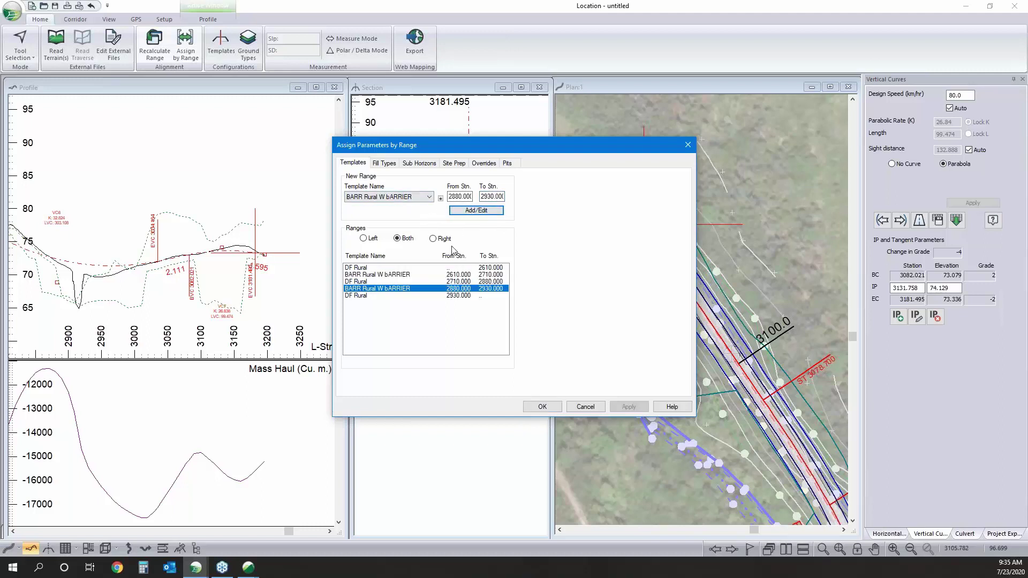
- Assign the BARR Rural W bARRIER template to the left side only, from station 2930 to the end of the alignment
left_click(364, 240)
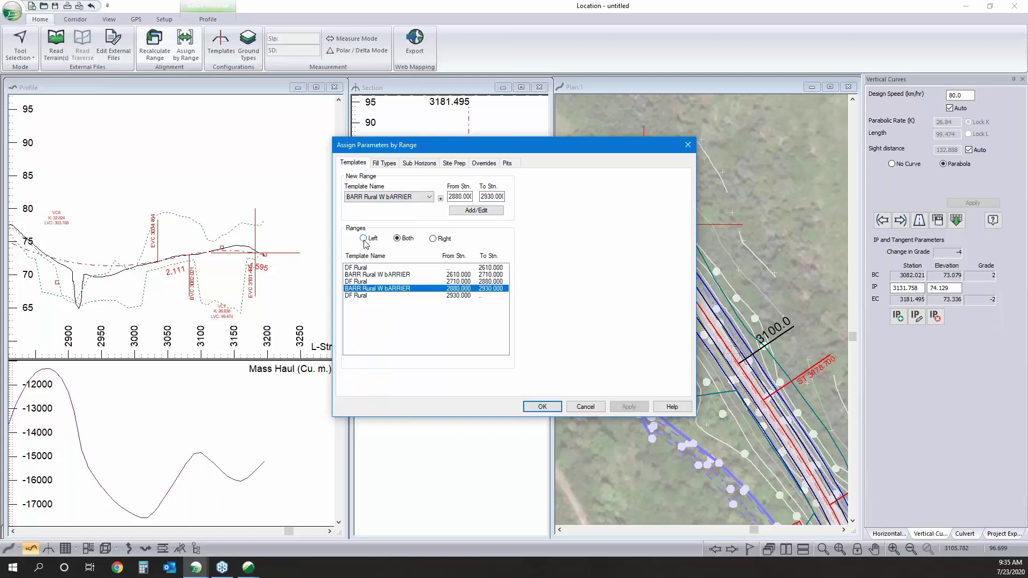
left_click(374, 296)
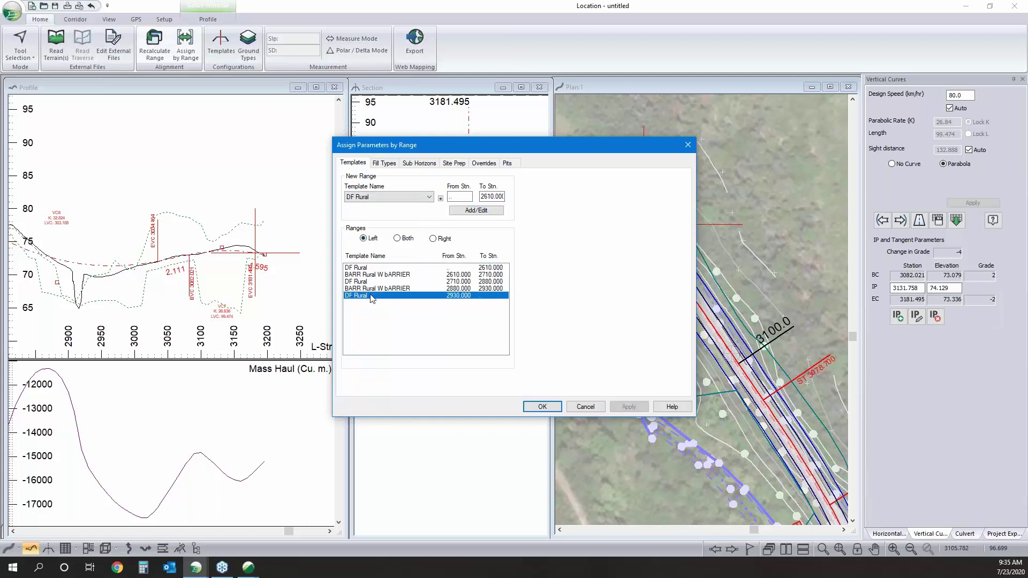
left_click(399, 197)
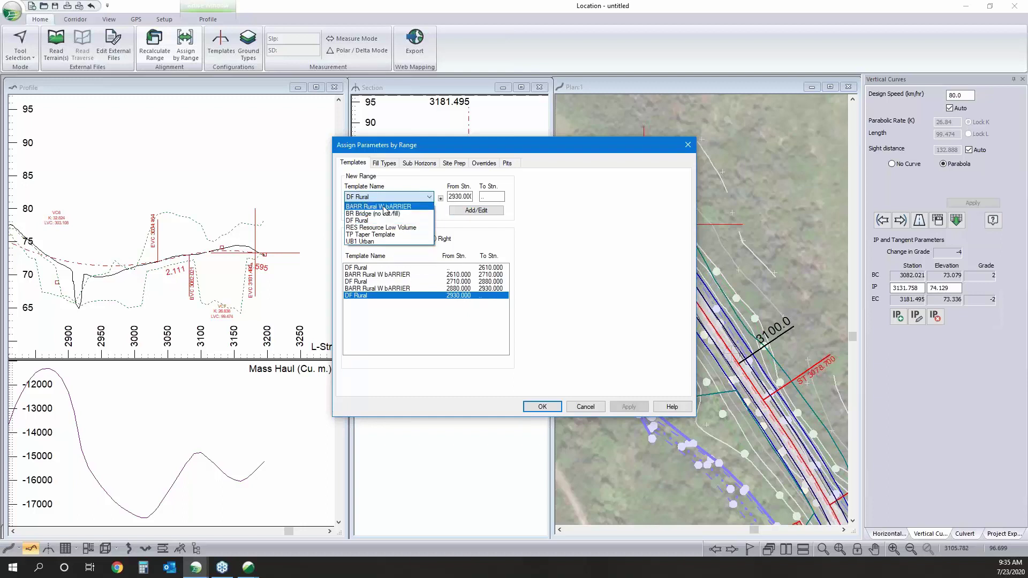
left_click(379, 207)
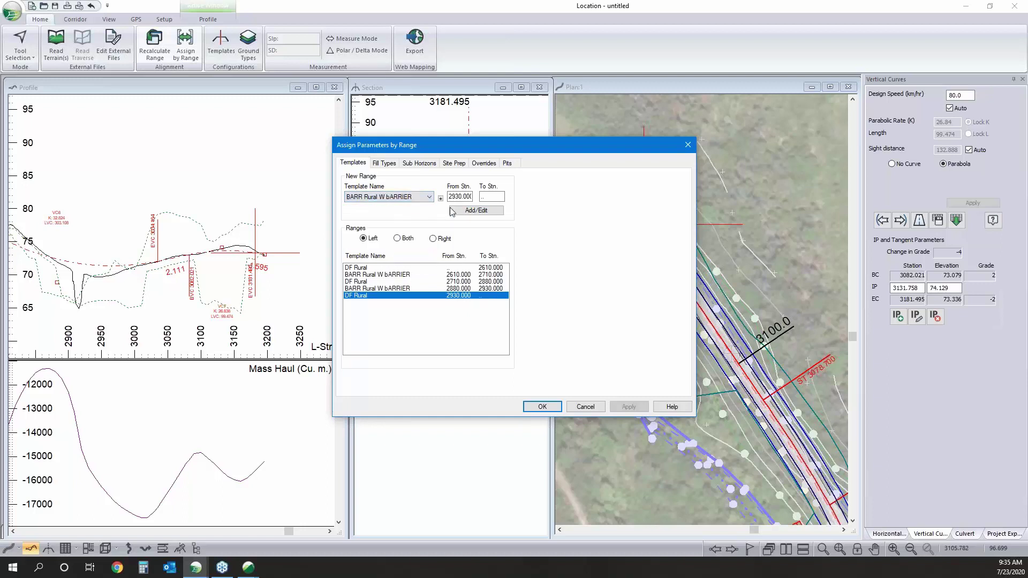
left_click(493, 211)
left_click(551, 410)
left_click(531, 320)
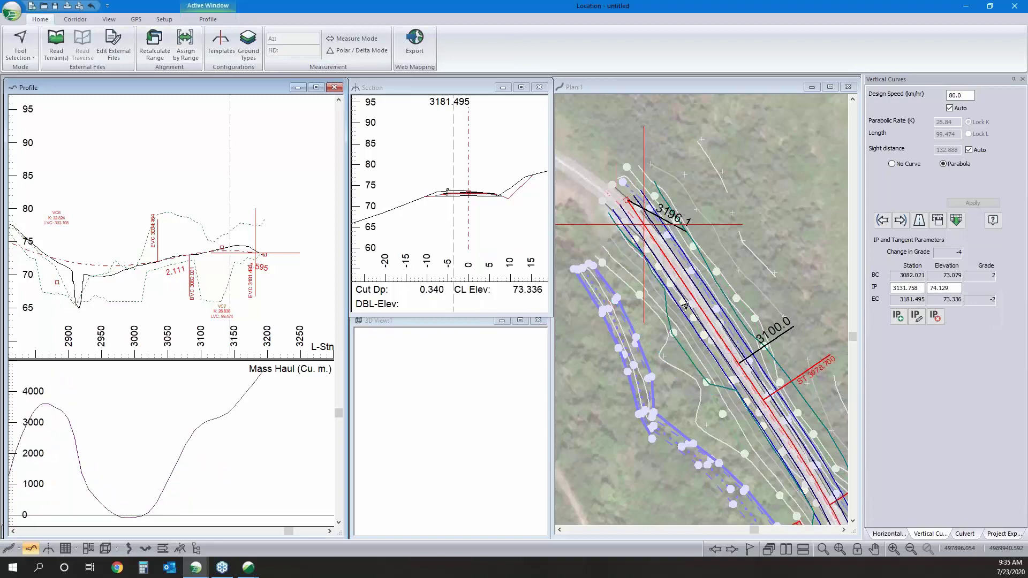
- Shift the horizontal intersection point of curve C2 slightly in the plan, north of the creek crossing
middle_click_drag(685, 306, 639, 259)
scroll(223, 161, "down", 2)
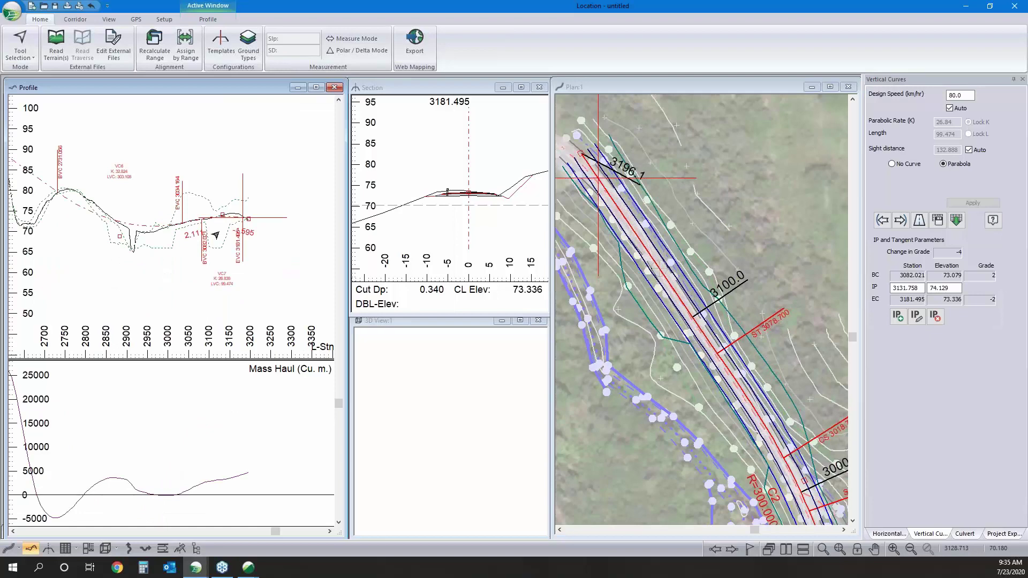
scroll(706, 293, "up", 2)
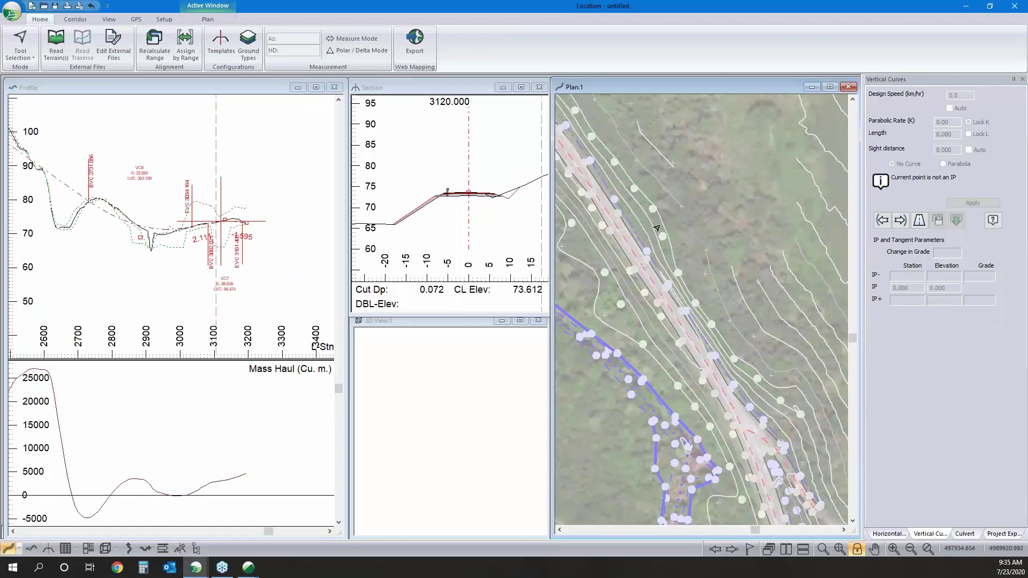
scroll(657, 228, "down", 1)
middle_click_drag(667, 238, 700, 306)
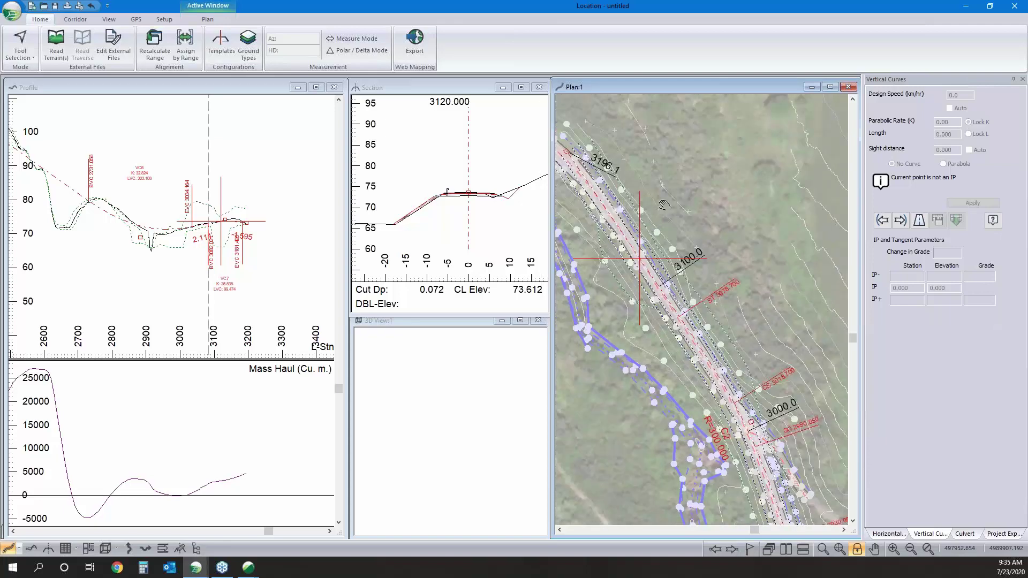
middle_click_drag(664, 205, 619, 116)
left_click_drag(706, 334, 702, 328)
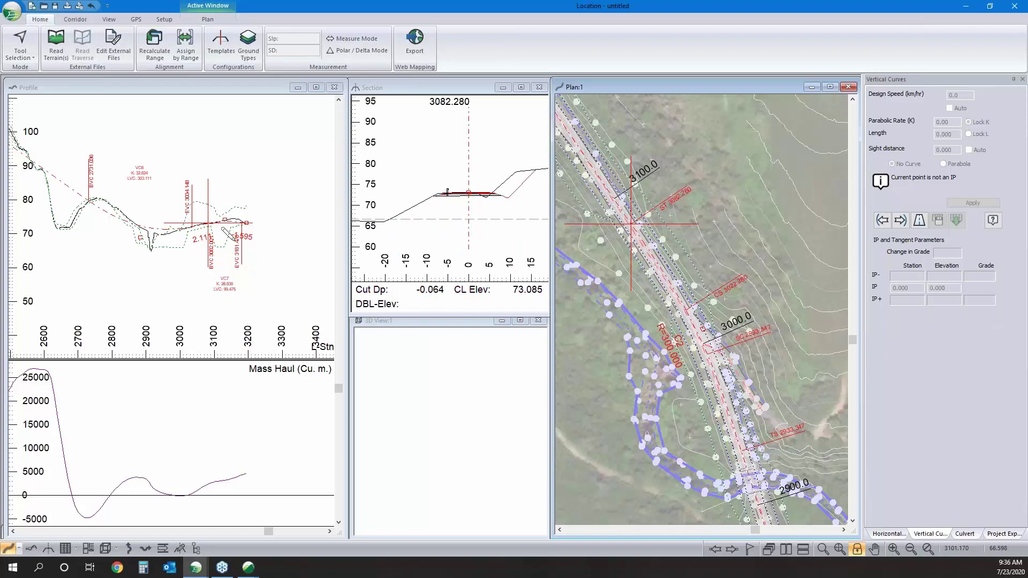
- Lower the last vertical intersection point in the profile to station 3128.887, elevation 72.877, and return to the Selection tool
right_click(223, 213)
left_click(261, 228)
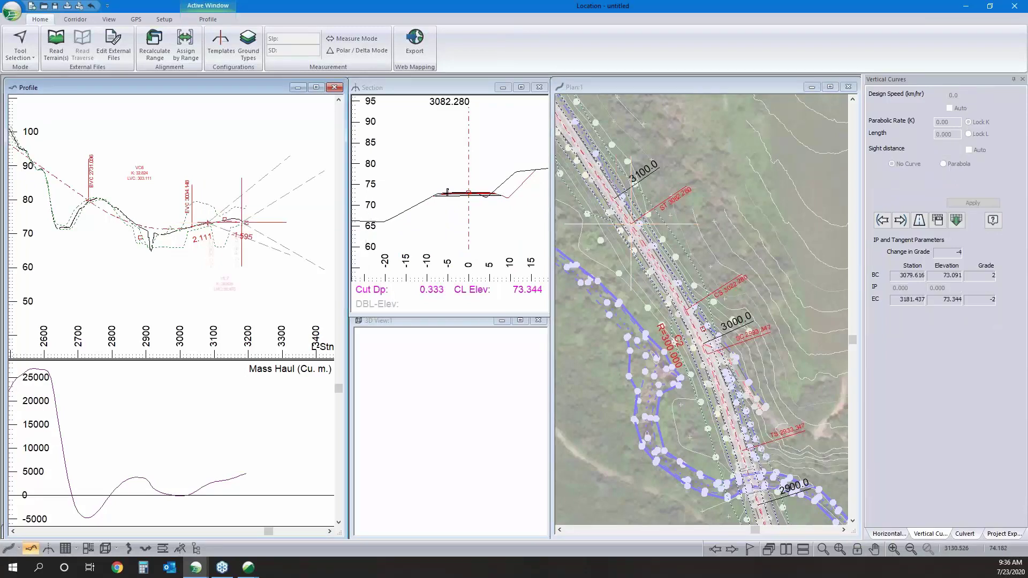
left_click(227, 220)
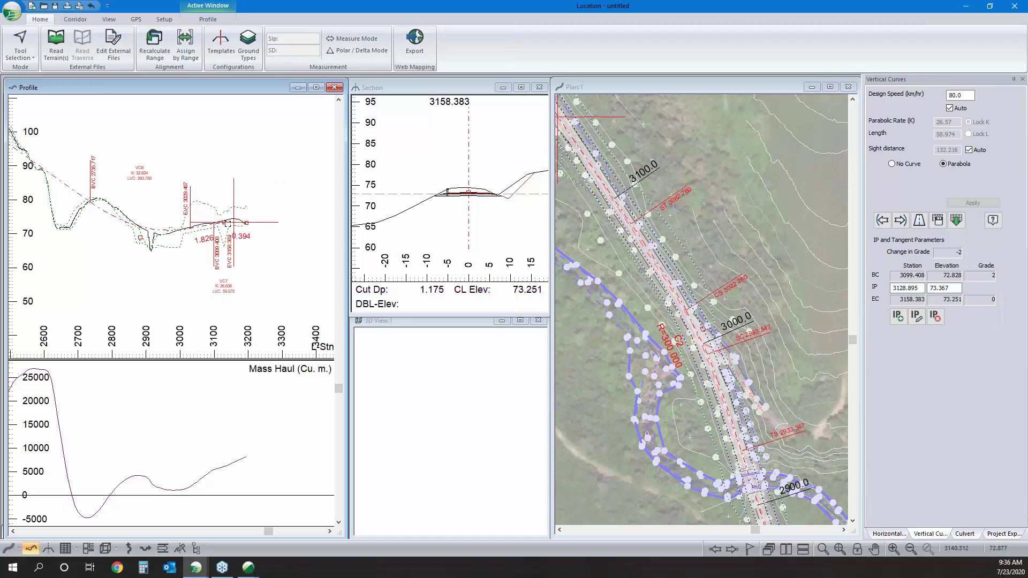
left_click_drag(227, 224, 223, 221)
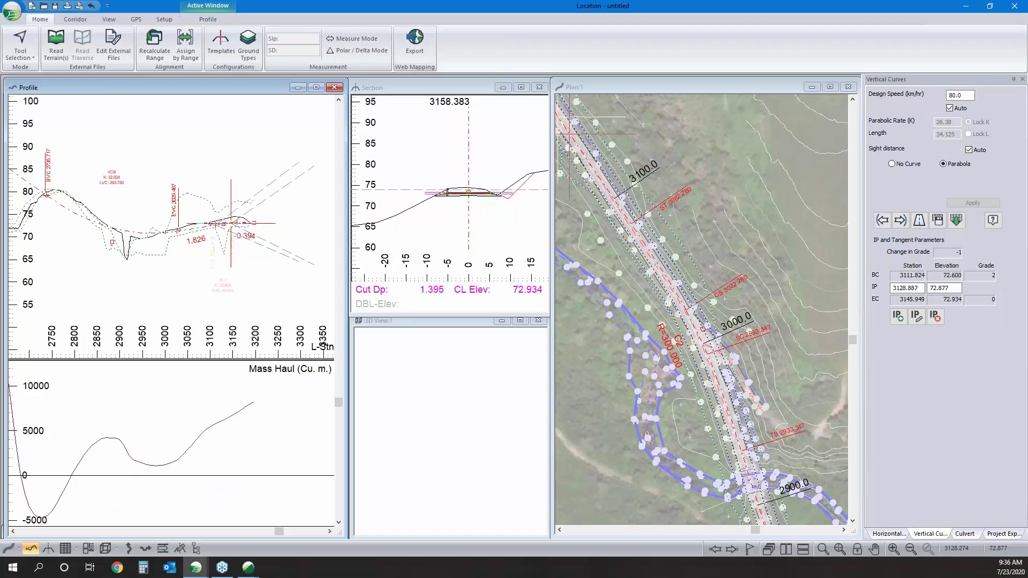
right_click(225, 170)
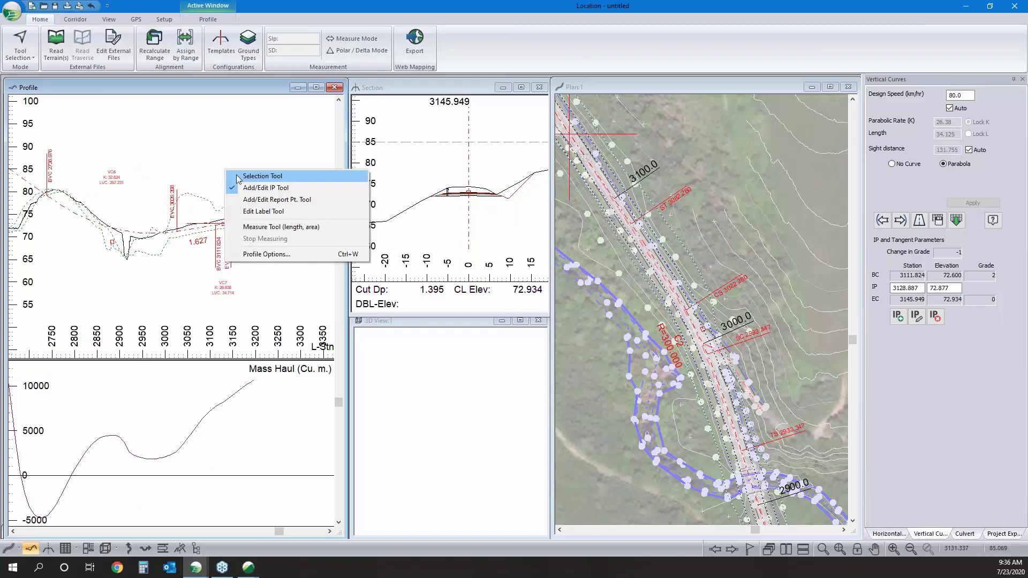
left_click(238, 176)
- Examine the profile and mass haul along the whole alignment, including the cross section at station 2690
scroll(255, 211, "down", 3)
left_click(148, 202)
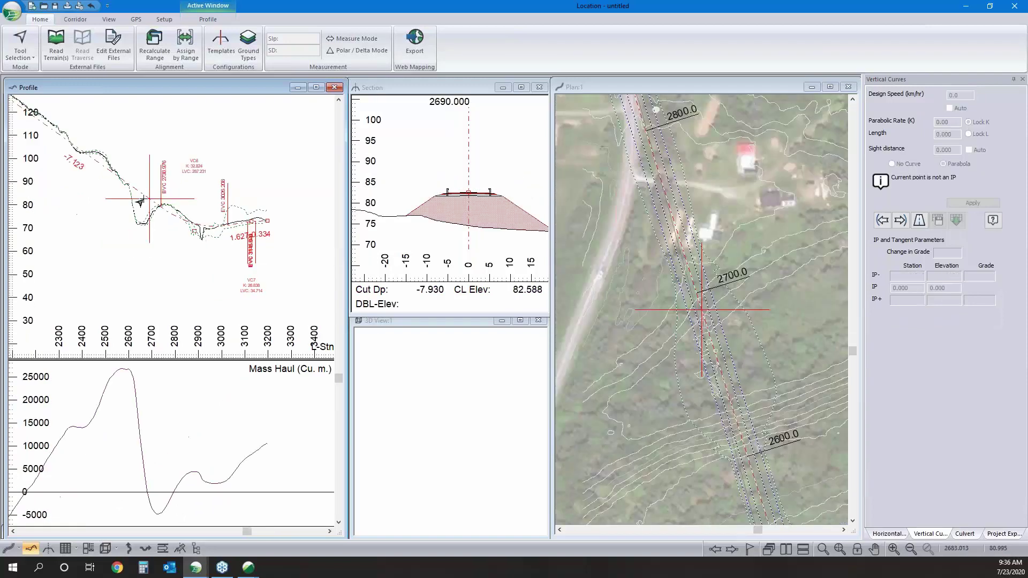
scroll(140, 201, "down", 2)
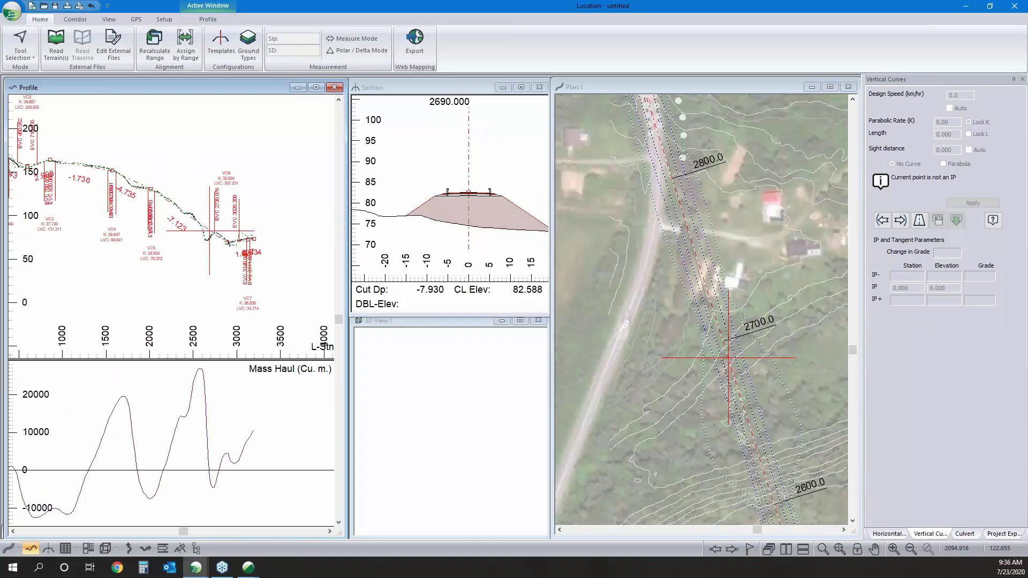
middle_click_drag(125, 195, 184, 227)
scroll(181, 230, "up", 3)
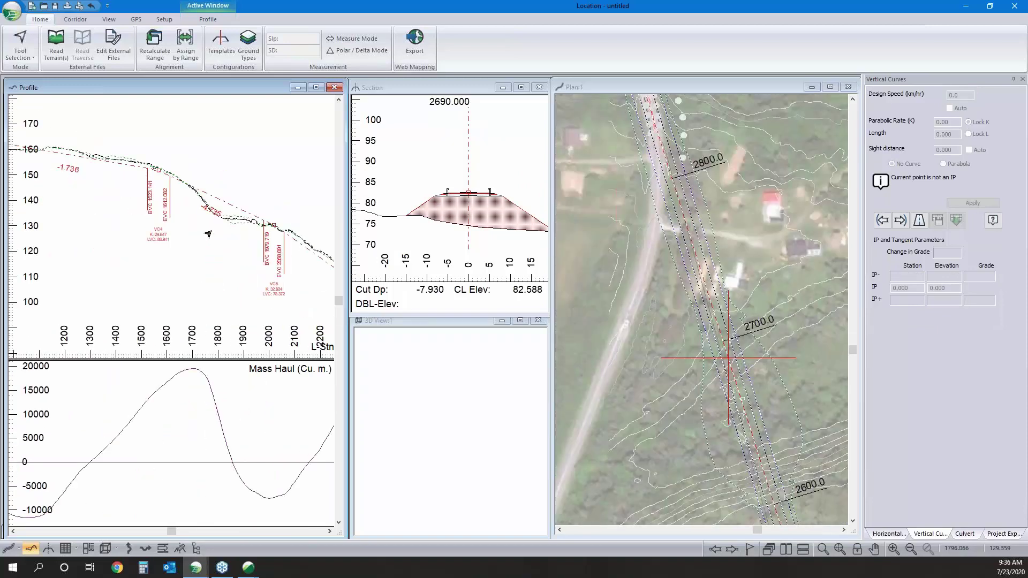
middle_click_drag(288, 268, 136, 205)
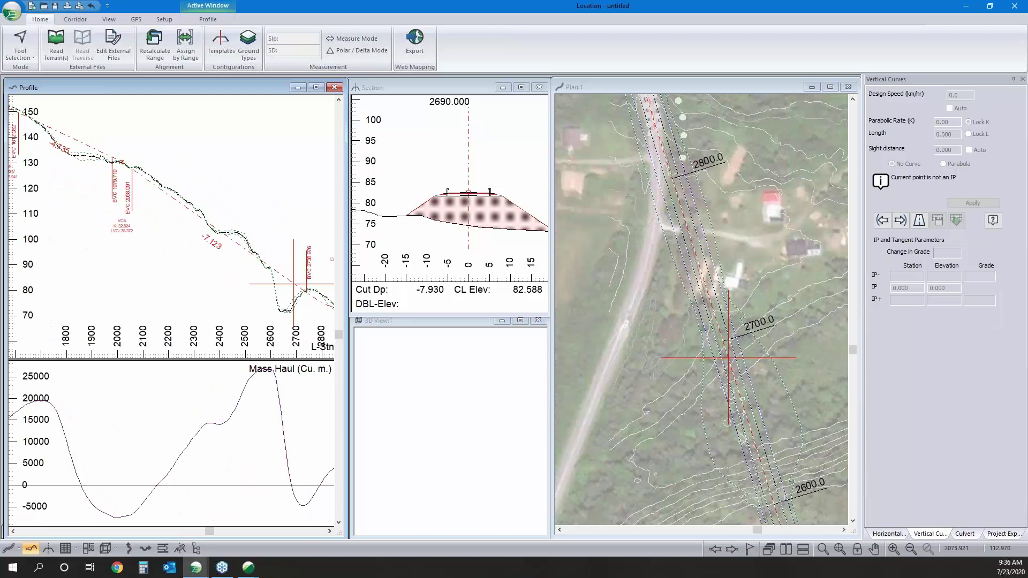
scroll(221, 207, "down", 3)
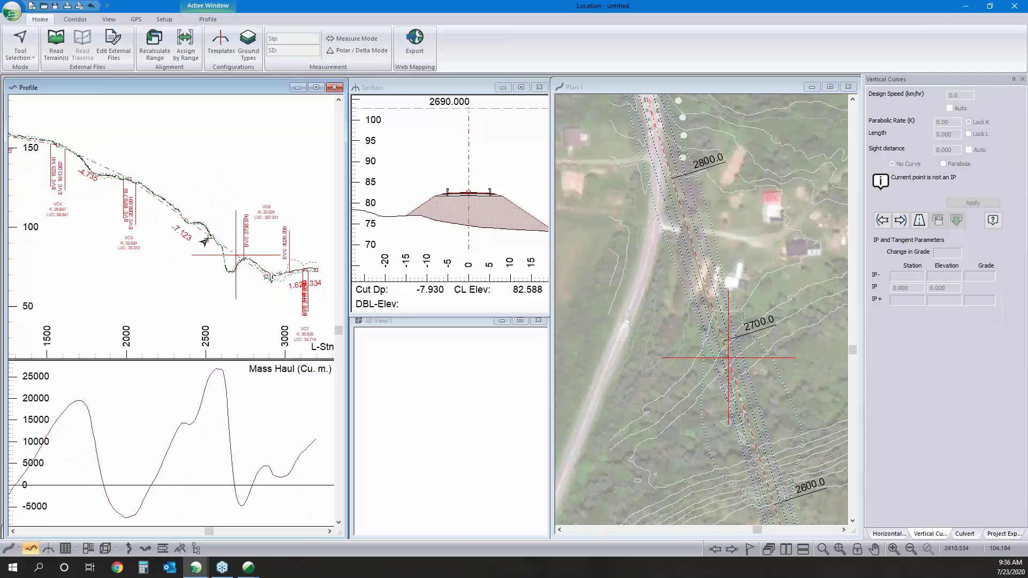
middle_click_drag(204, 242, 189, 232)
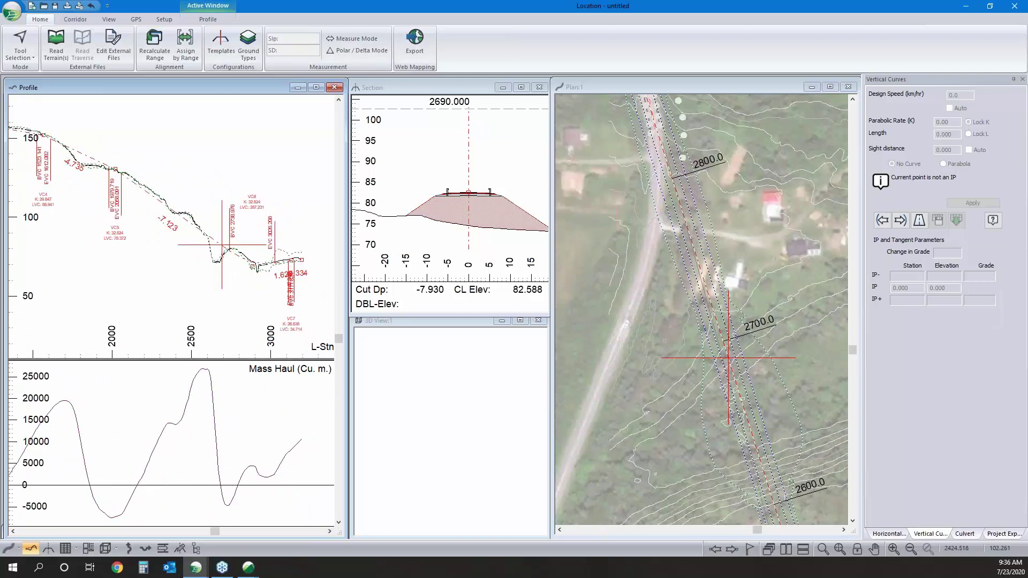
middle_click_drag(26, 172, 285, 255)
scroll(222, 250, "down", 1)
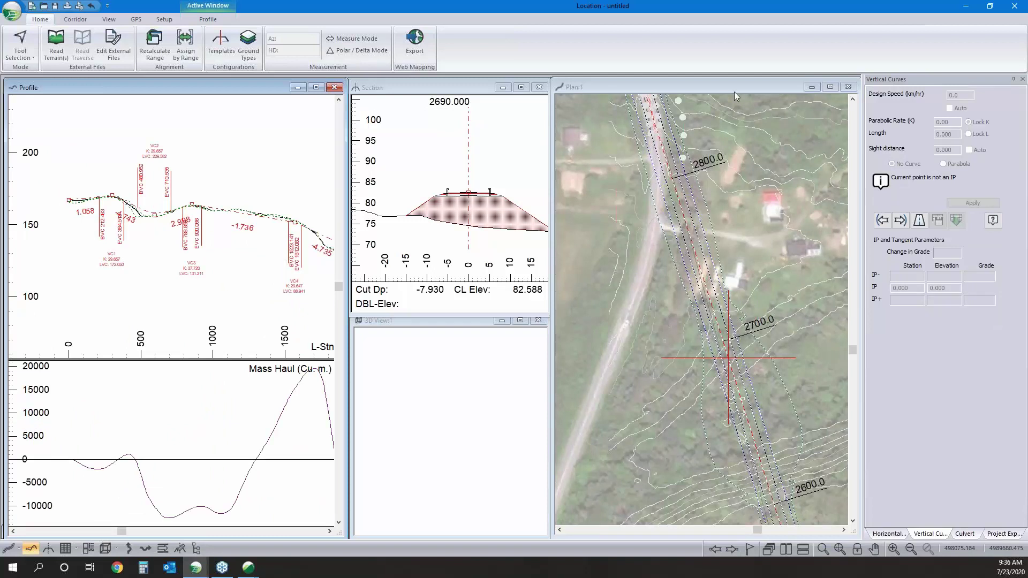
- Add a culvert at the creek crossing in the plan, at station 2912.294
middle_click_drag(734, 99, 792, 355)
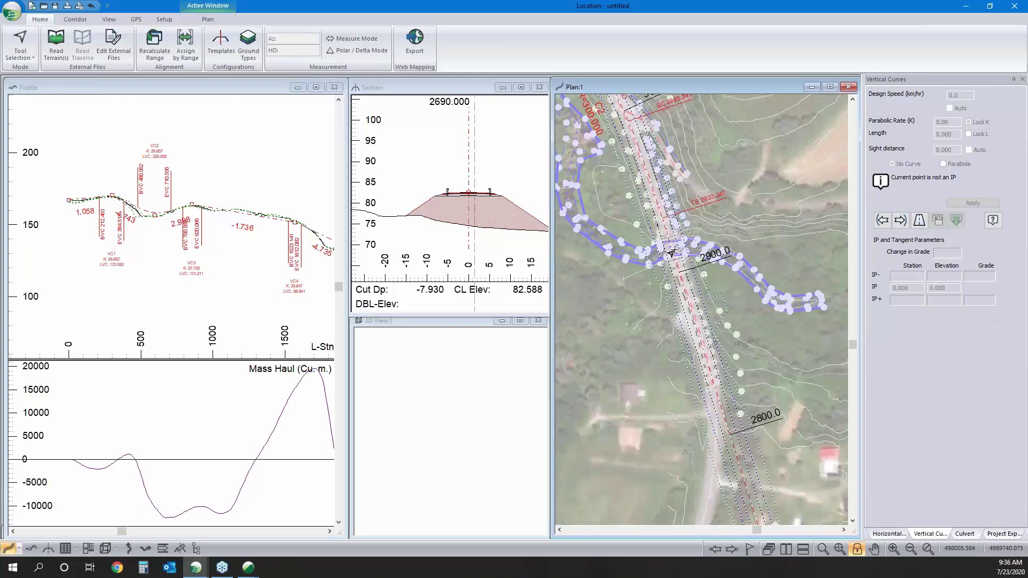
left_click(671, 253)
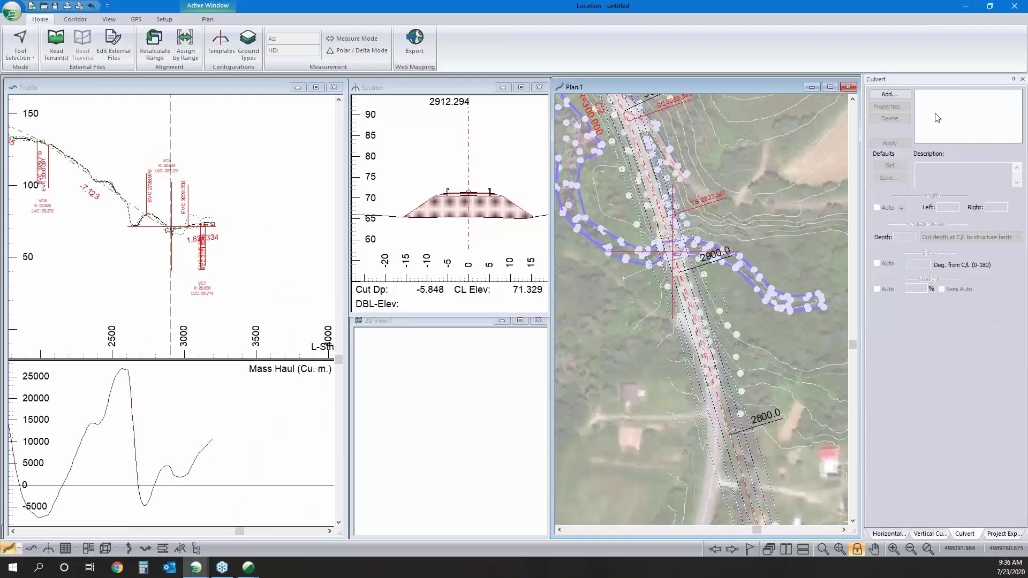
left_click(899, 96)
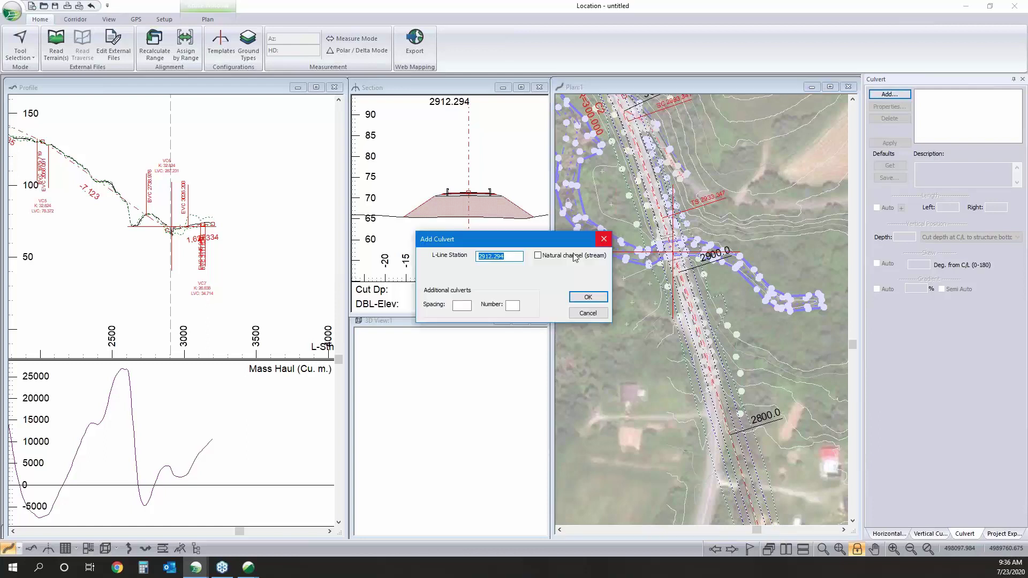
key("Return")
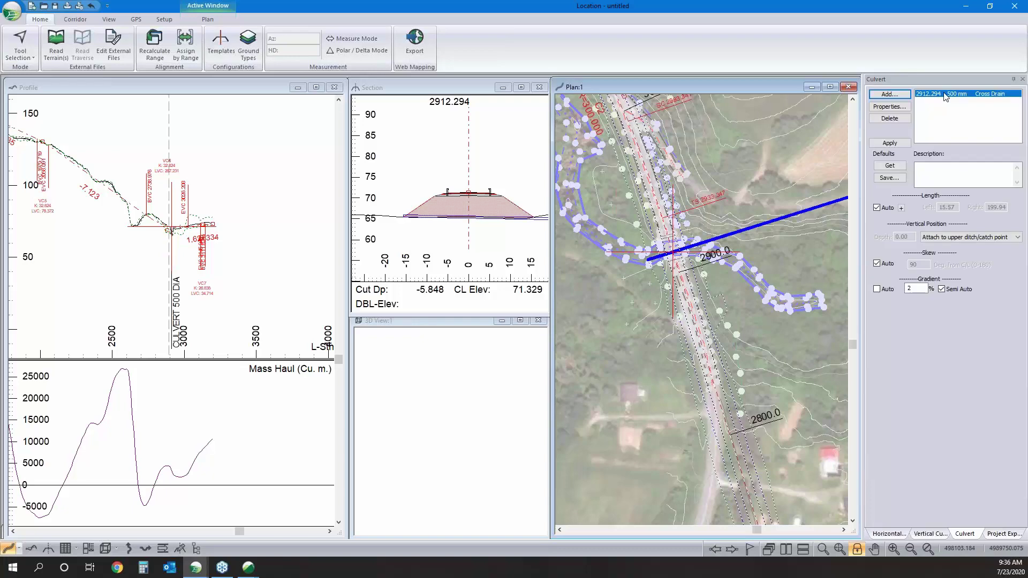
- Define the new culvert as a natural channel (stream) crossing with an Open Bottom Arch of 4 m rise and 12 m span
double_click(946, 96)
left_click(429, 256)
left_click(455, 284)
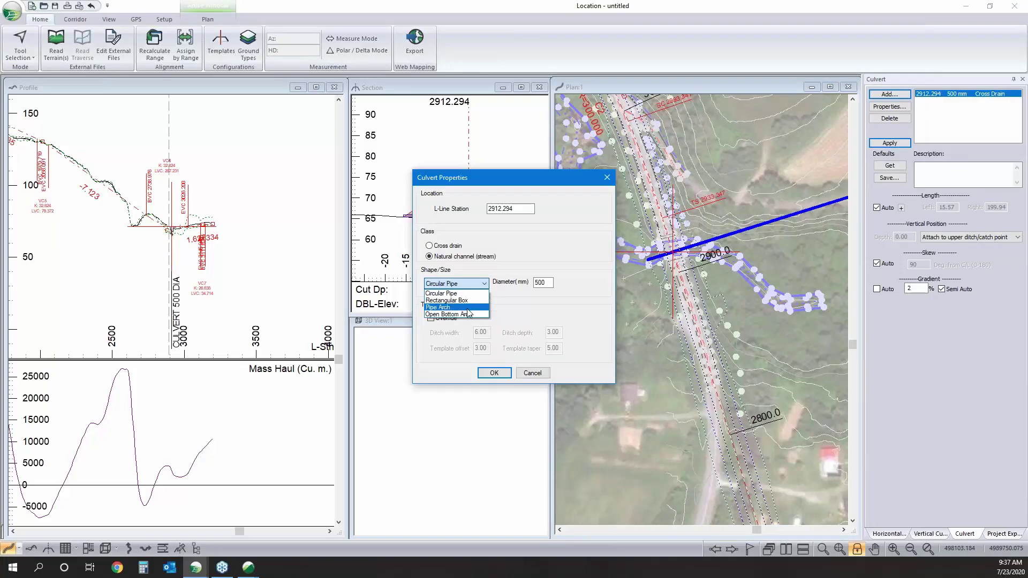
left_click(468, 324)
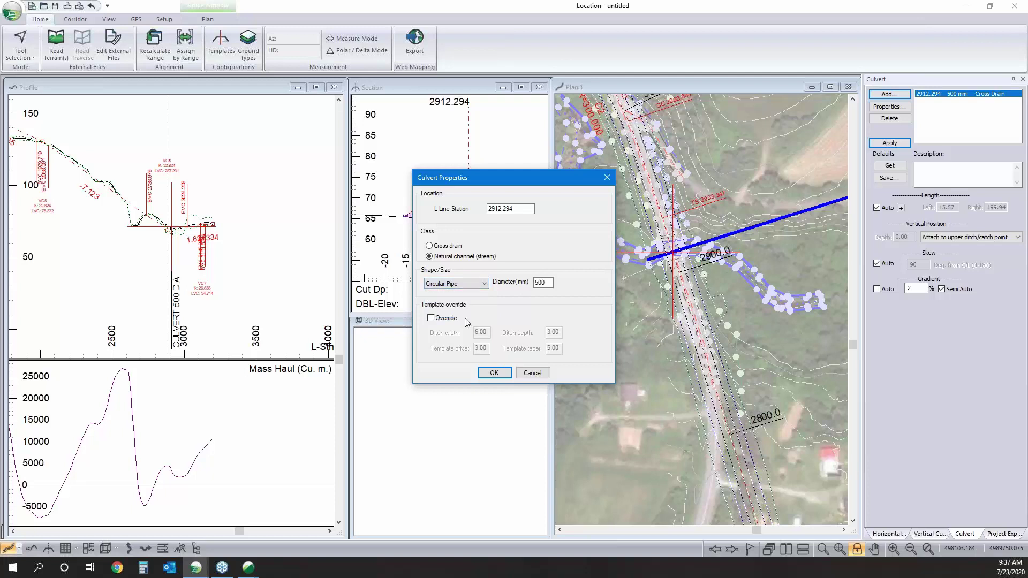
left_click(467, 288)
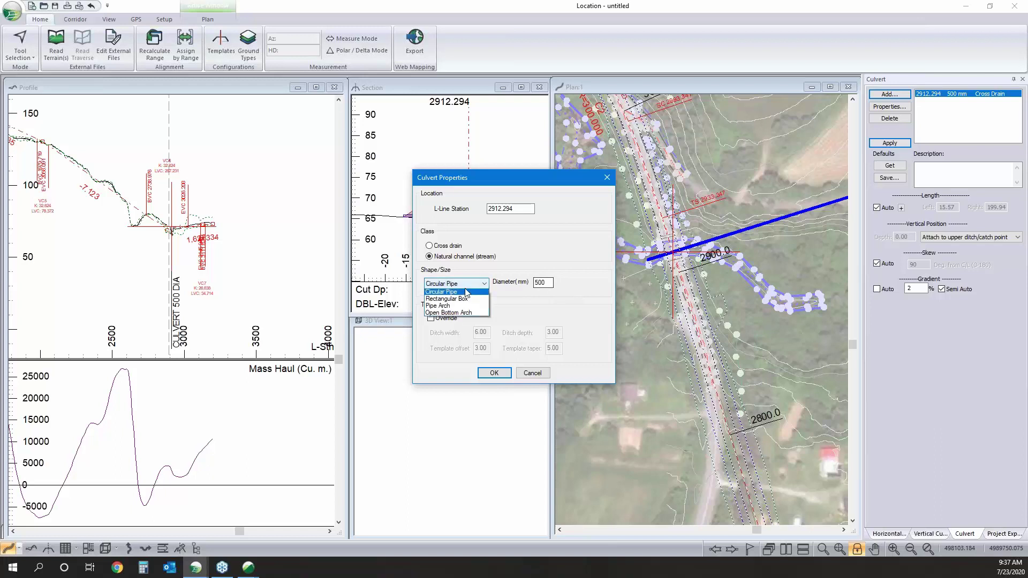
left_click(453, 308)
double_click(535, 283)
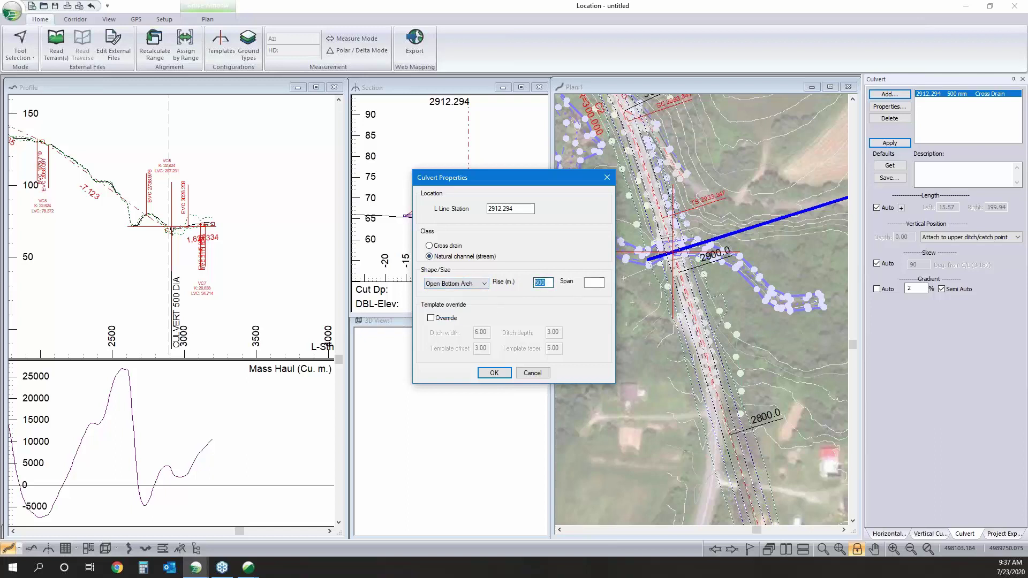
type("4")
left_click(593, 283)
type("12")
left_click(508, 372)
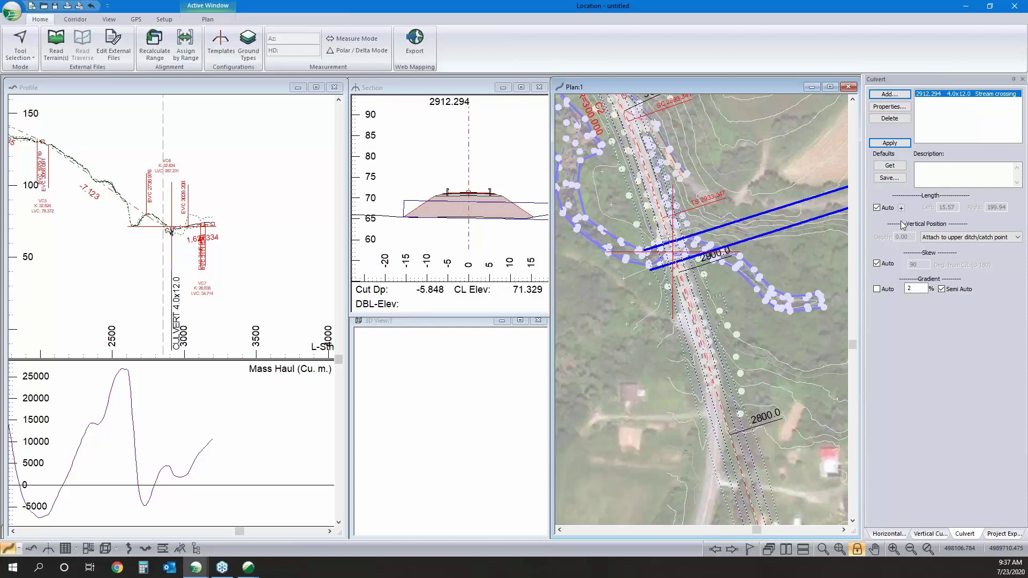
- Override the stream culvert's automatic skew with 100 degrees from the centreline and apply it
scroll(782, 238, "up", 1)
scroll(645, 247, "up", 3)
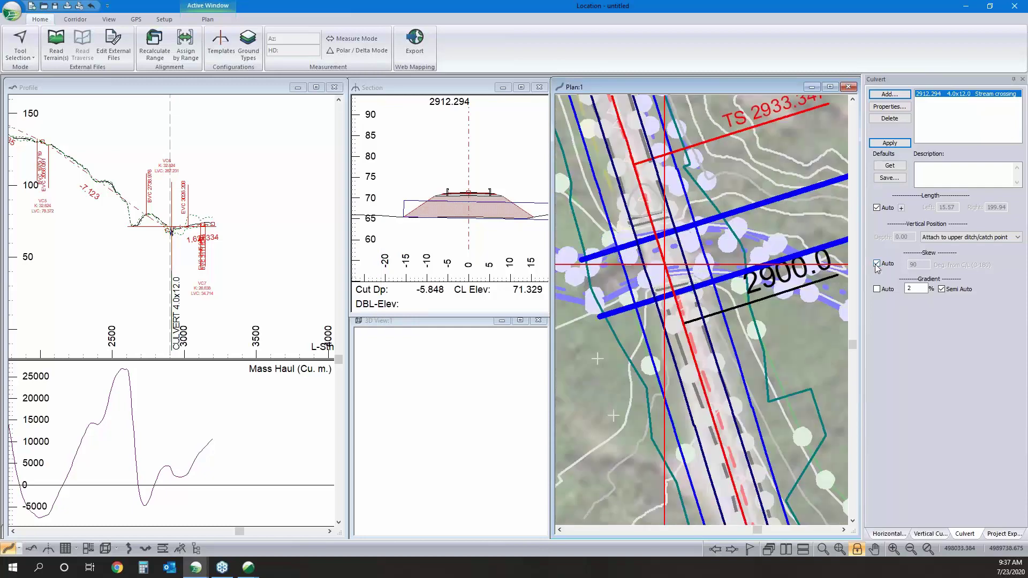
left_click(877, 264)
type("100")
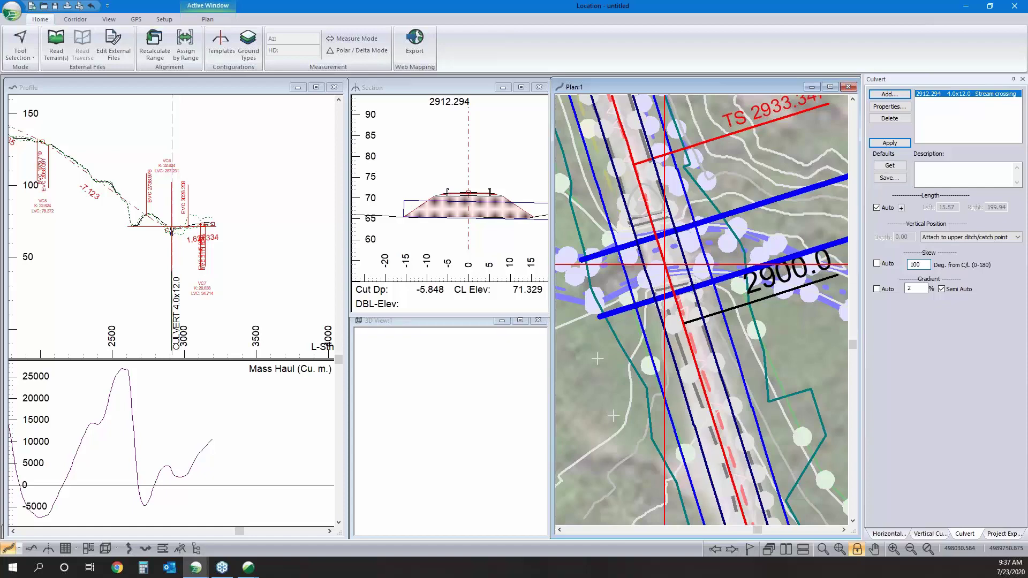
left_click(889, 143)
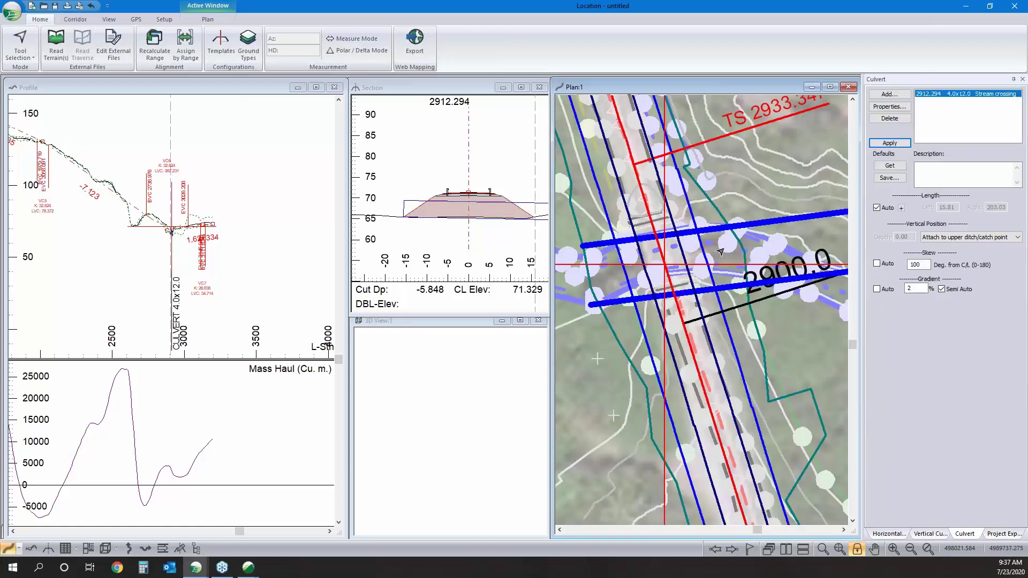
- Turn off the stream culvert's semi-automatic gradient, set its gradient to -2 %, and apply it
left_click(941, 289)
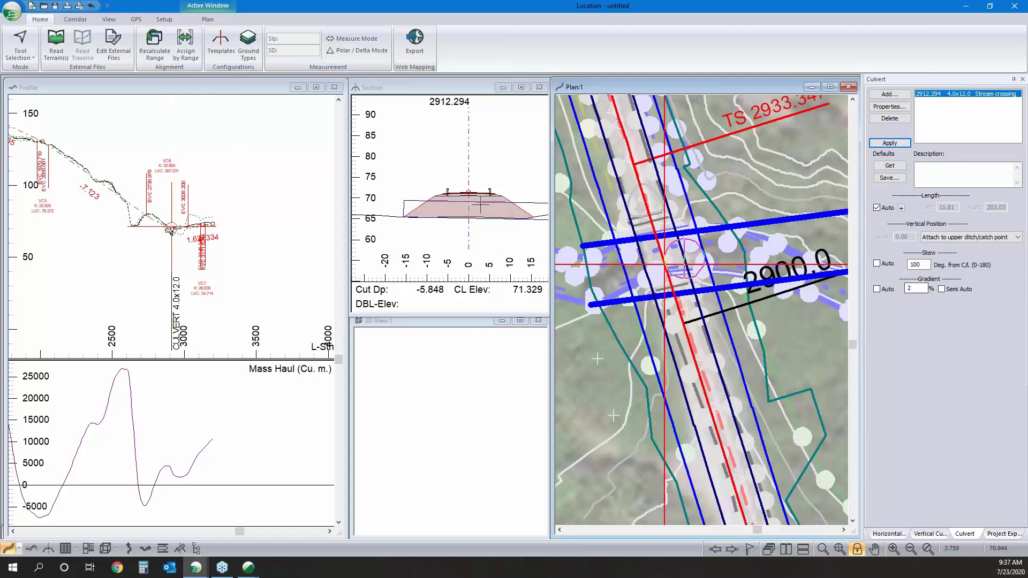
left_click(912, 288)
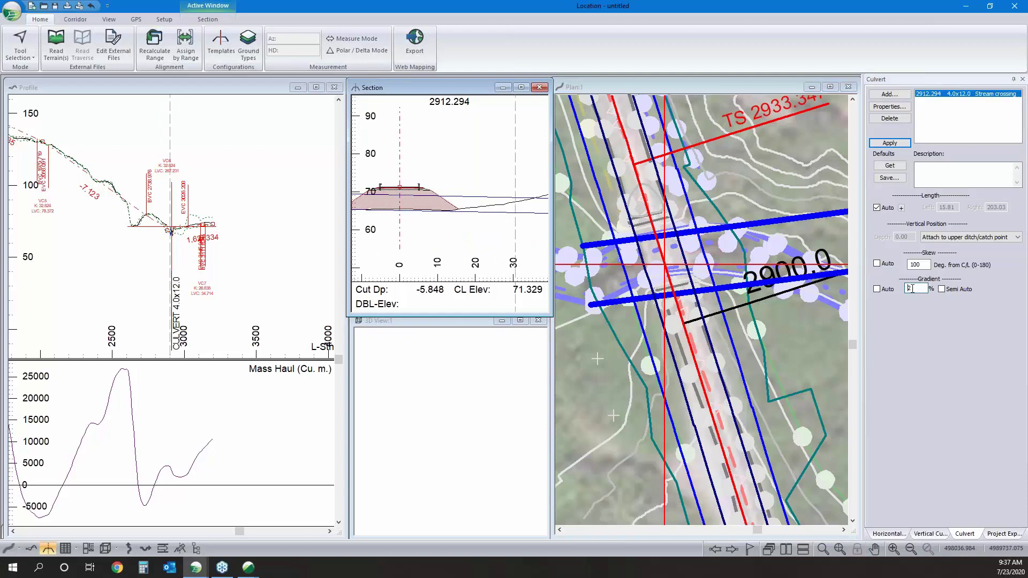
type("-")
left_click(890, 143)
key("Return")
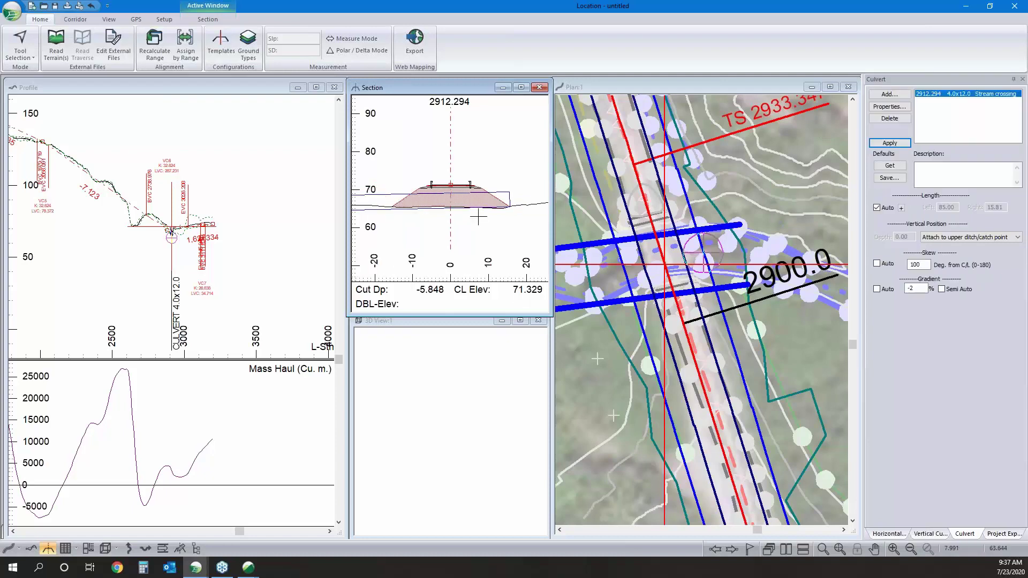
- Set the stream culvert's gradient to -1 %
left_click(911, 288)
type("1")
key("Return")
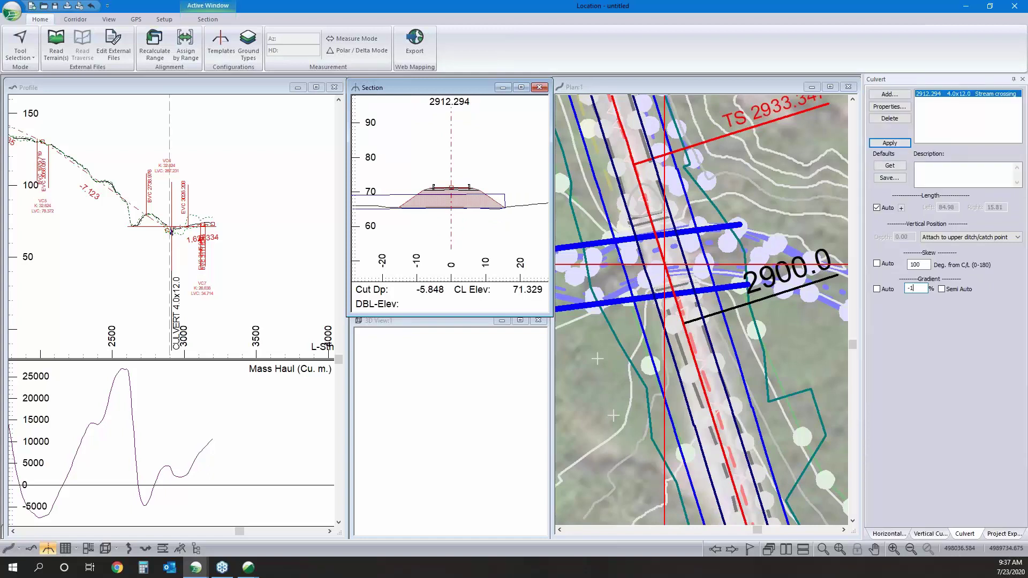
- Set the stream culvert's gradient to 0 % and apply it
double_click(910, 288)
type("-.715")
left_click_drag(912, 290, 922, 290)
key("BackSpace")
left_click(890, 143)
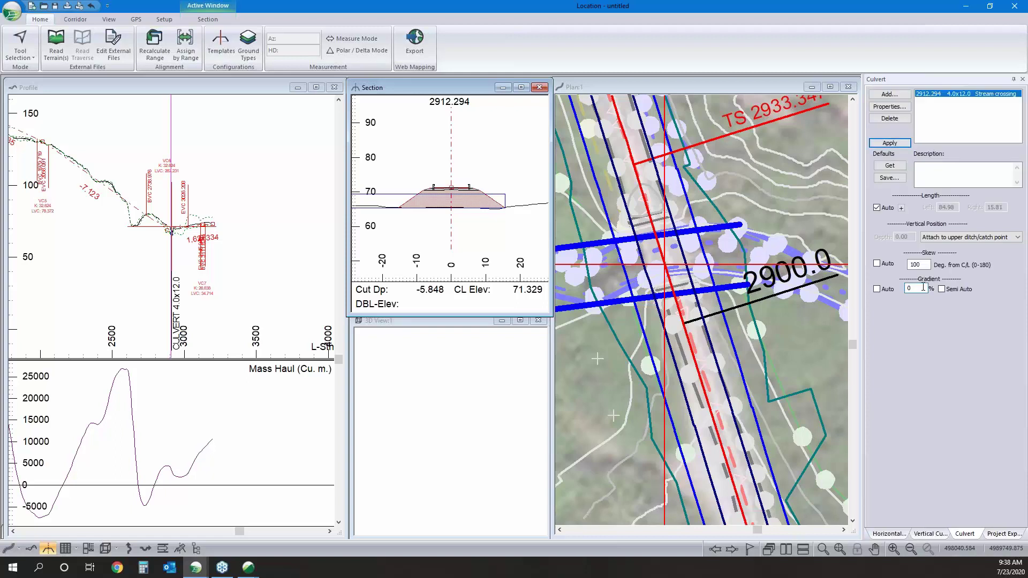
left_click(923, 287)
left_click(889, 166)
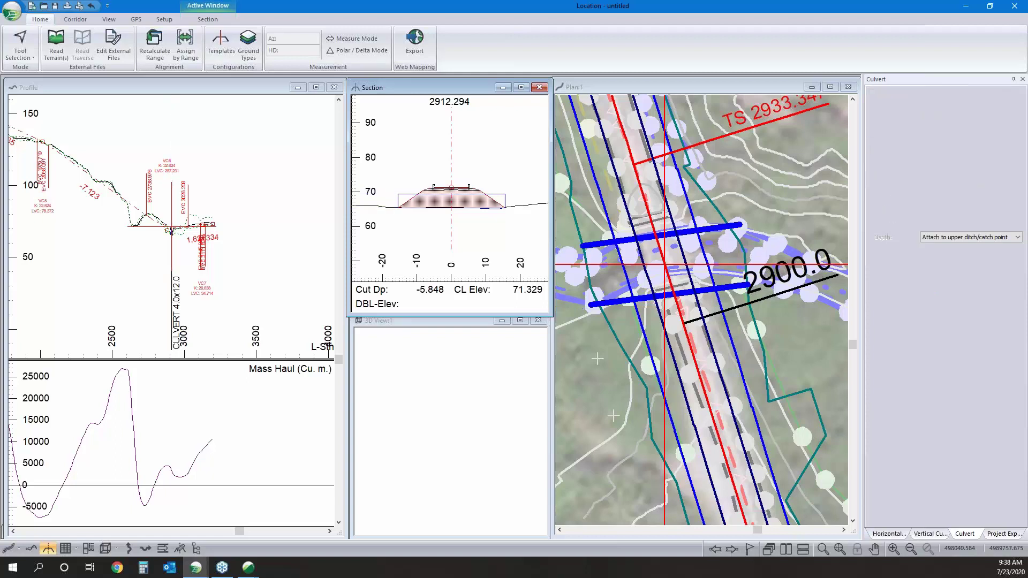
- Set the 3D view to show the current point at the culvert crossing
left_click(449, 327)
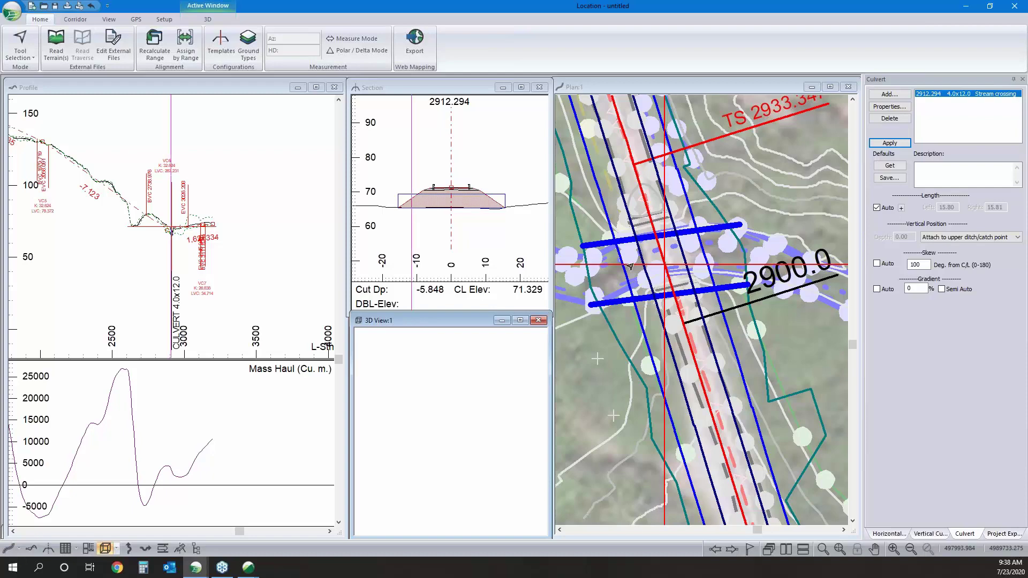
right_click(486, 370)
left_click(525, 378)
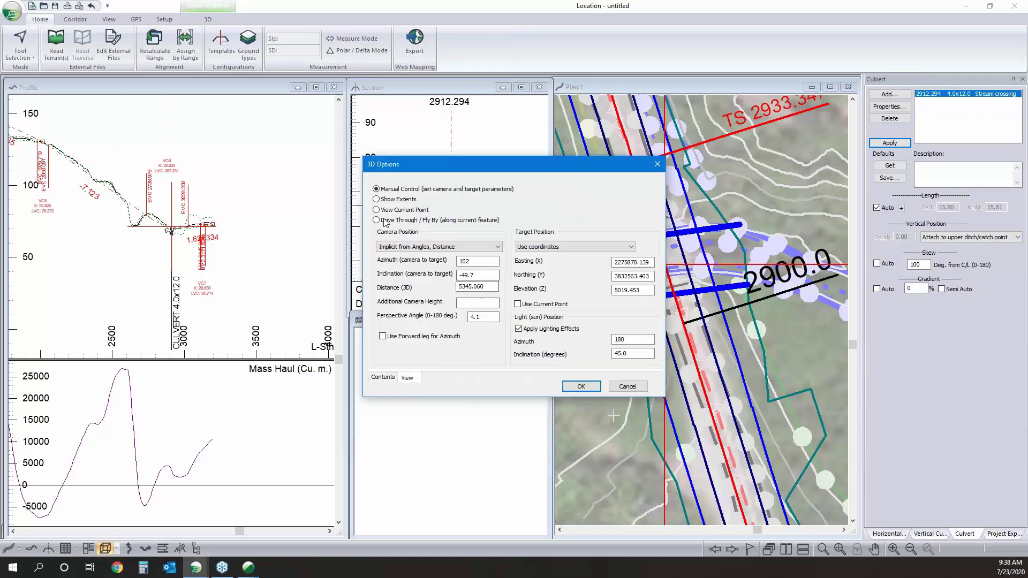
left_click(376, 210)
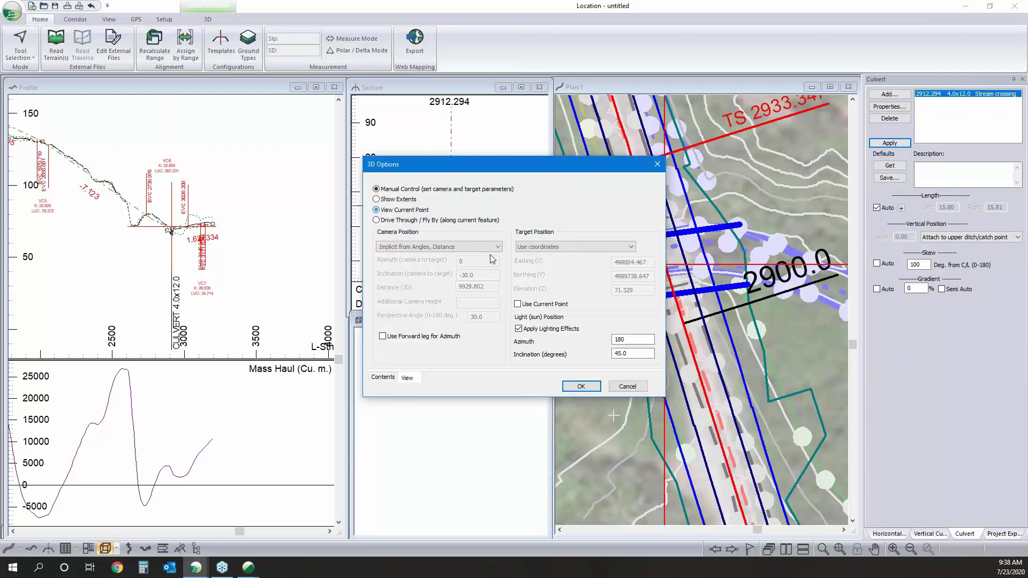
left_click(581, 386)
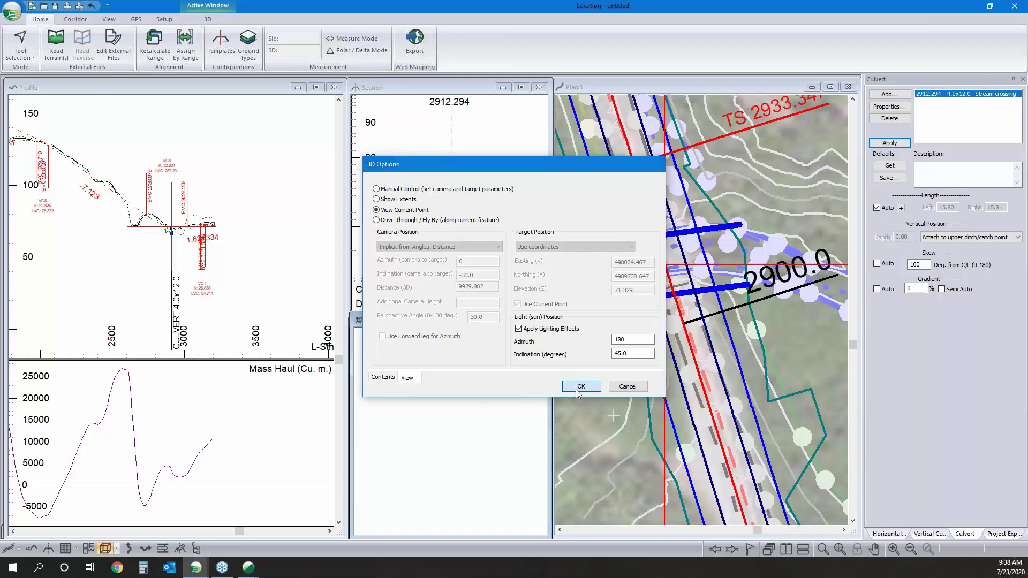
- Include the culverts among the current design's features exported to the 3D view
scroll(448, 434, "up", 5)
right_click(462, 416)
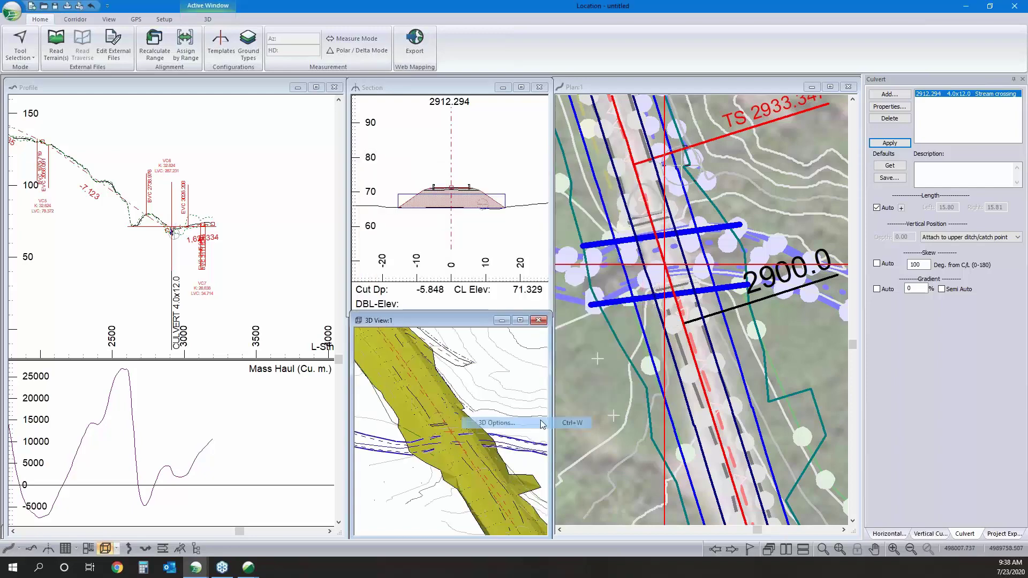
left_click(477, 423)
left_click(473, 301)
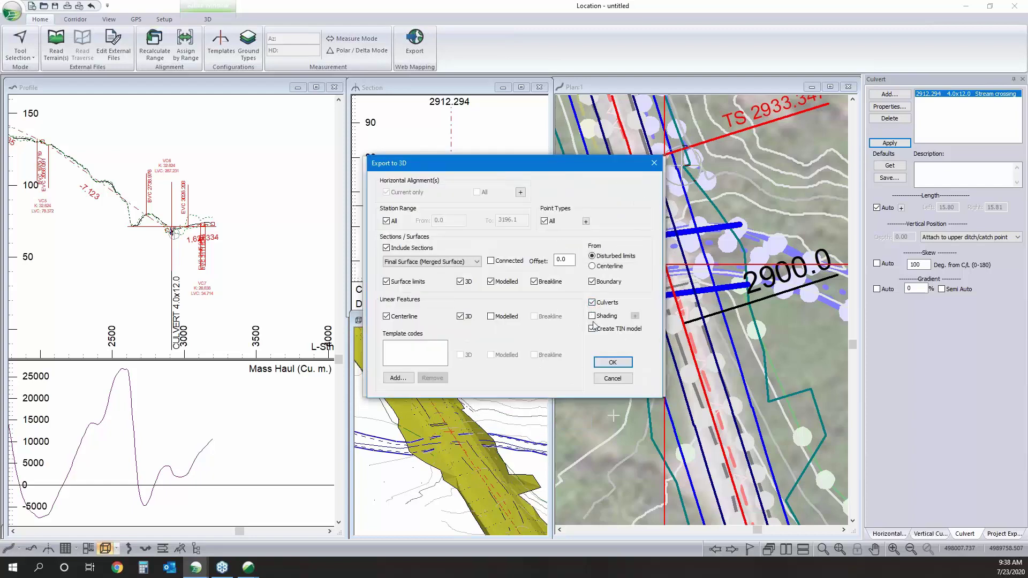
left_click(620, 365)
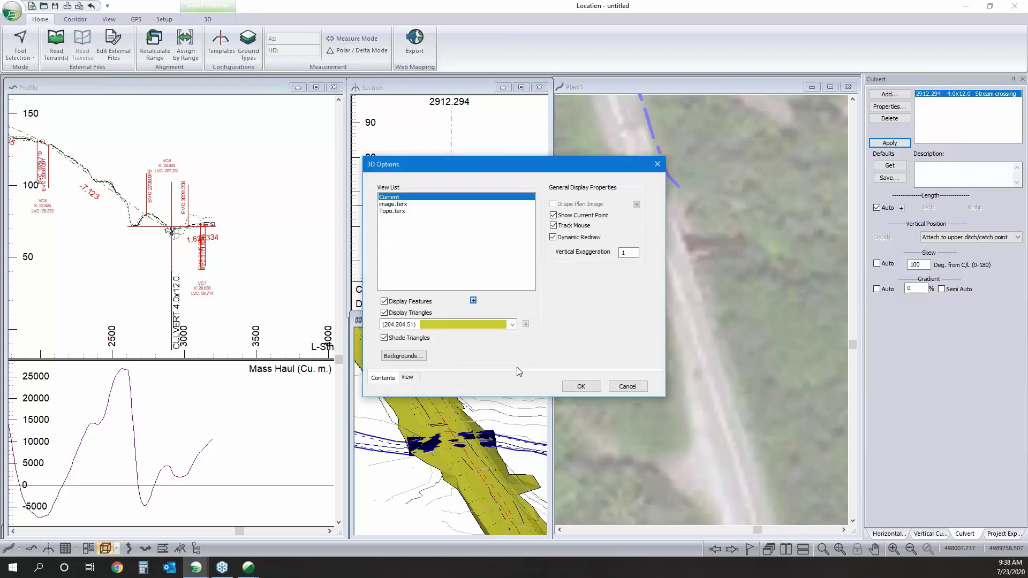
left_click(573, 390)
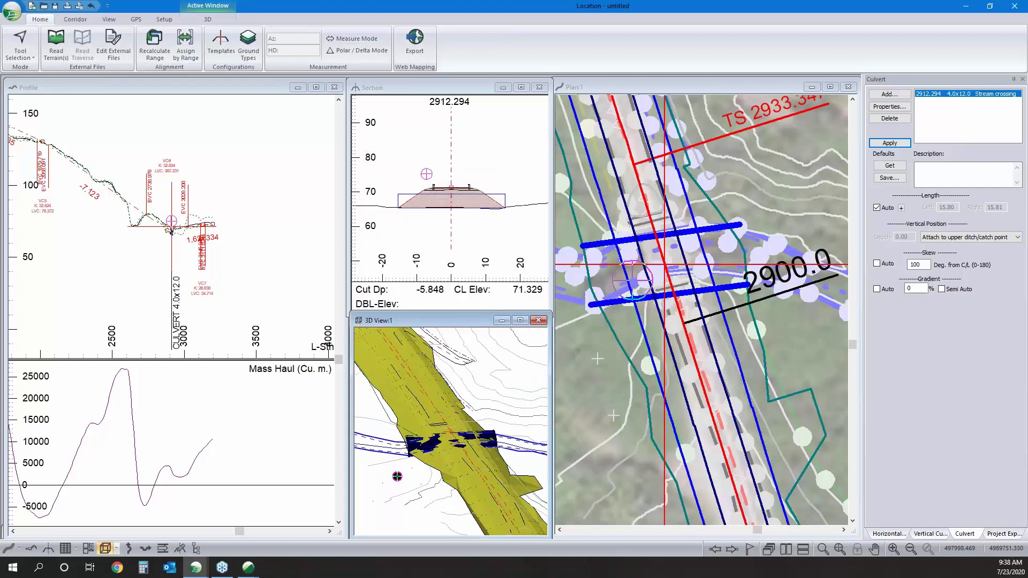
- Examine the road and stream culvert in the 3D view from another angle
left_click_drag(396, 476, 477, 395)
right_click(477, 387)
left_click(542, 395)
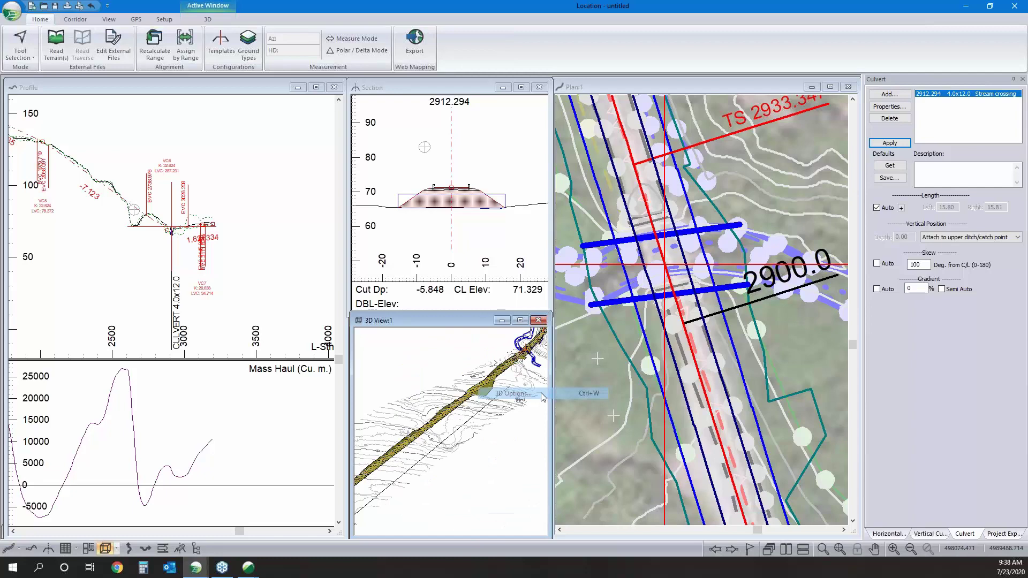
left_click(626, 387)
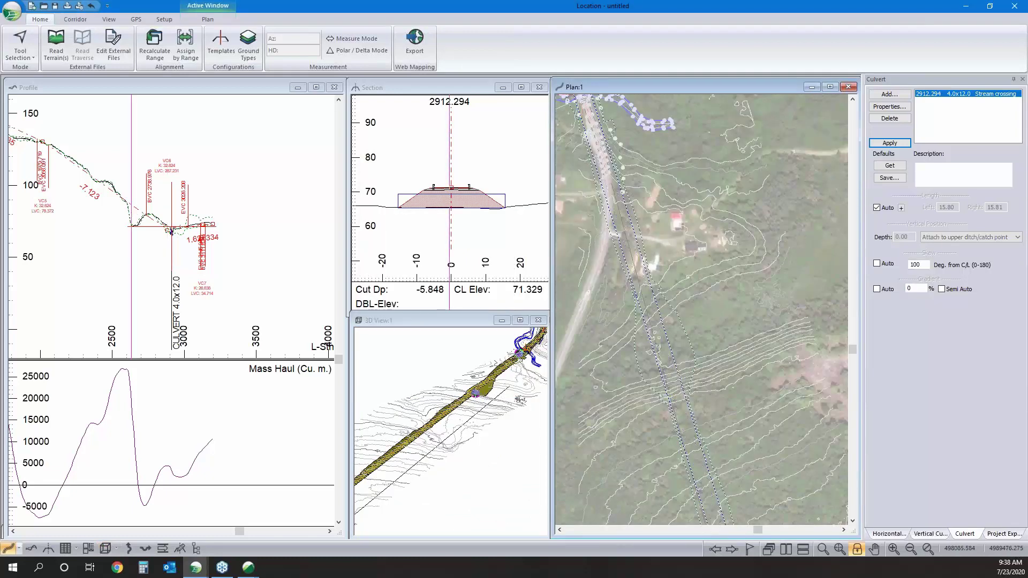
- Add a cross-drain culvert at station 2640.000, in the deep fill south of the creek
left_click(665, 359)
left_click(890, 93)
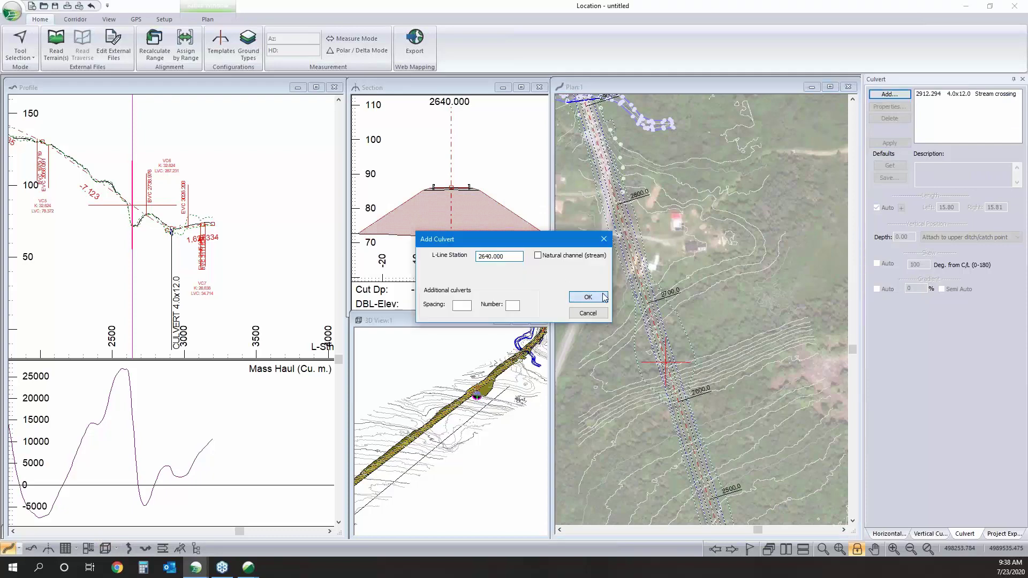
left_click(603, 297)
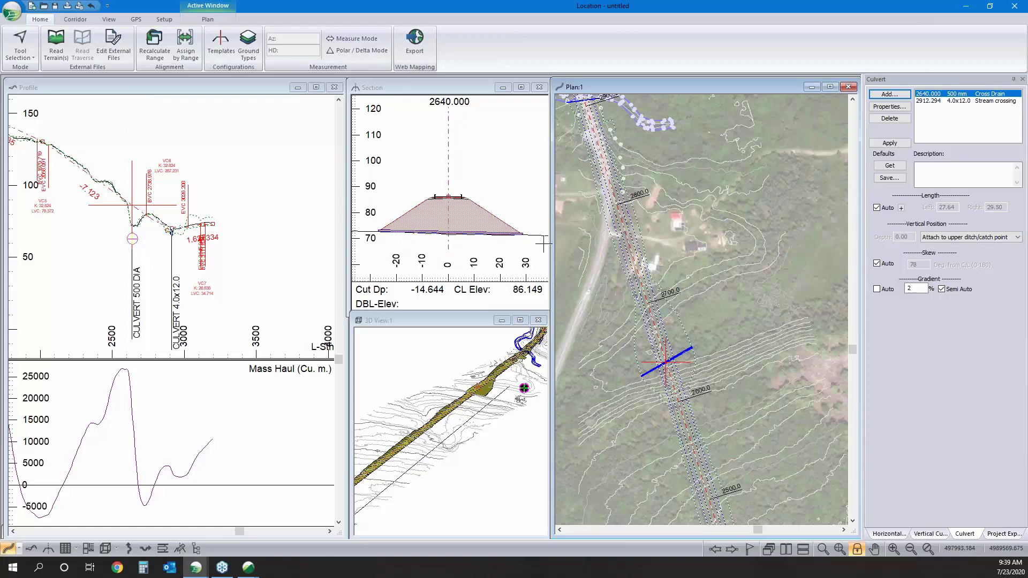
left_click(243, 121)
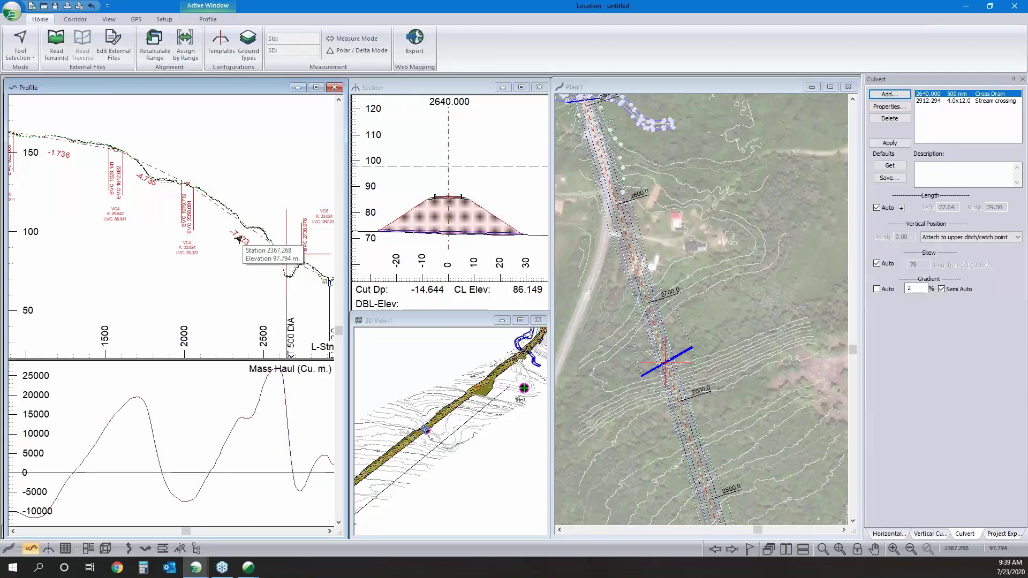
- Open the Multi-Plot window and replace its current layout with the book layout MD ANSI D.blt
left_click(101, 549)
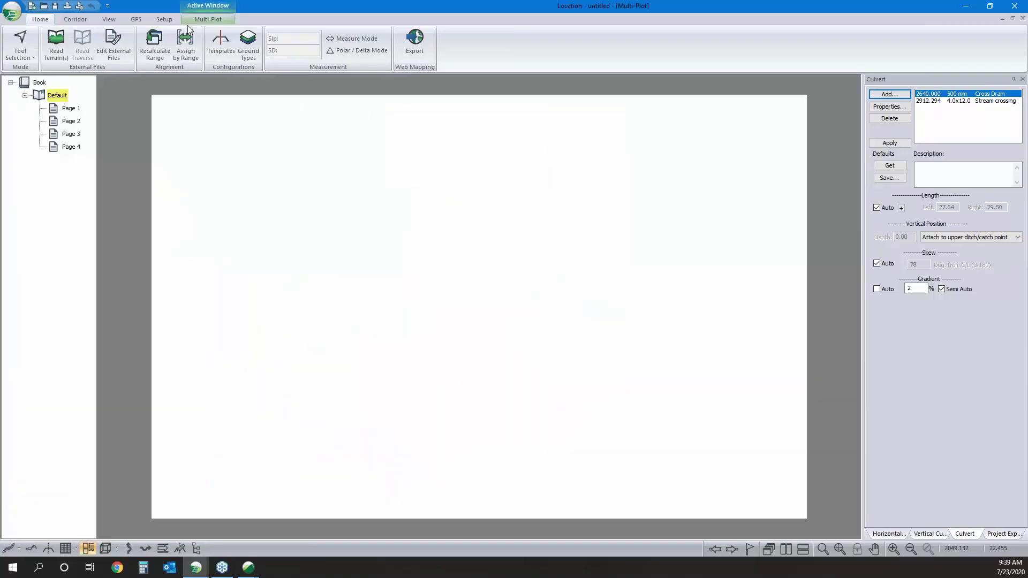
left_click(194, 20)
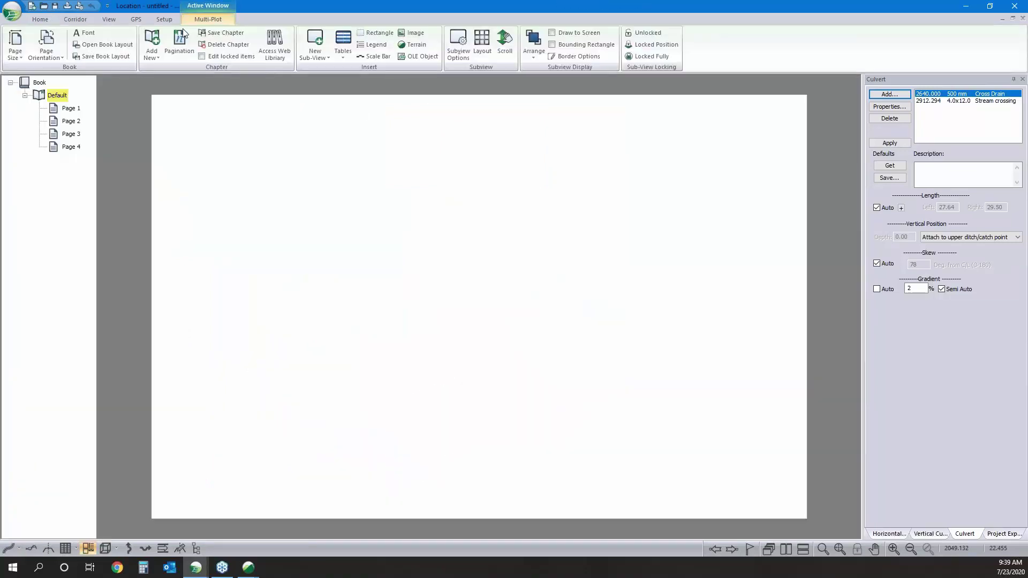
left_click(110, 45)
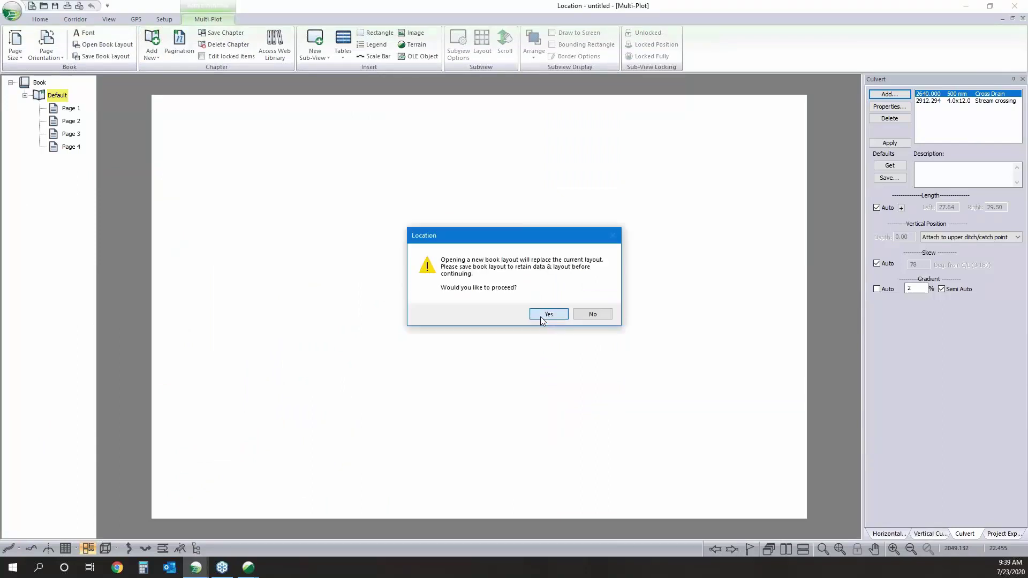
left_click(542, 317)
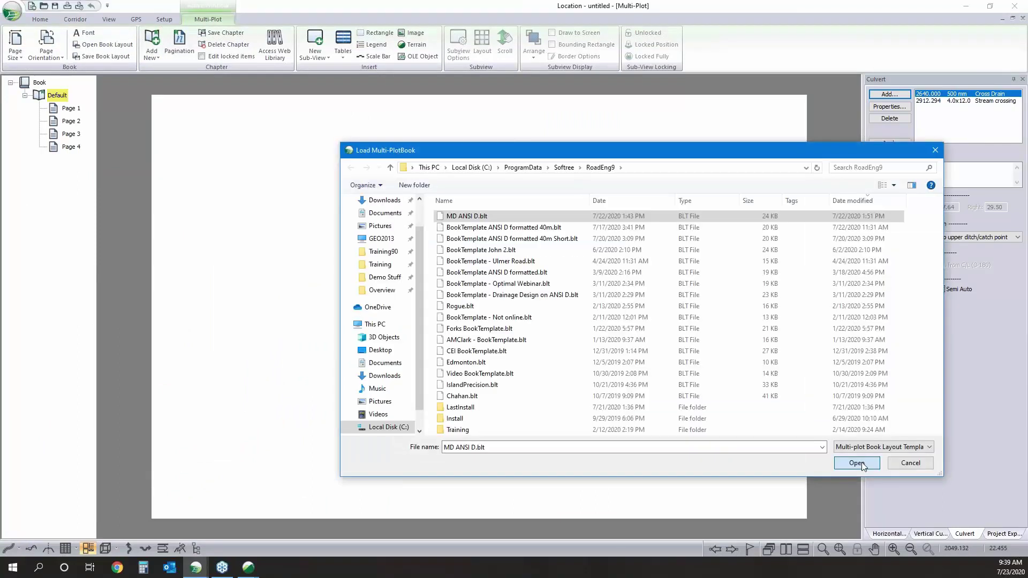
left_click(856, 463)
- Delete the third chapter, the one with six cross sections per sheet, from the plot book
left_click(72, 224)
right_click(74, 198)
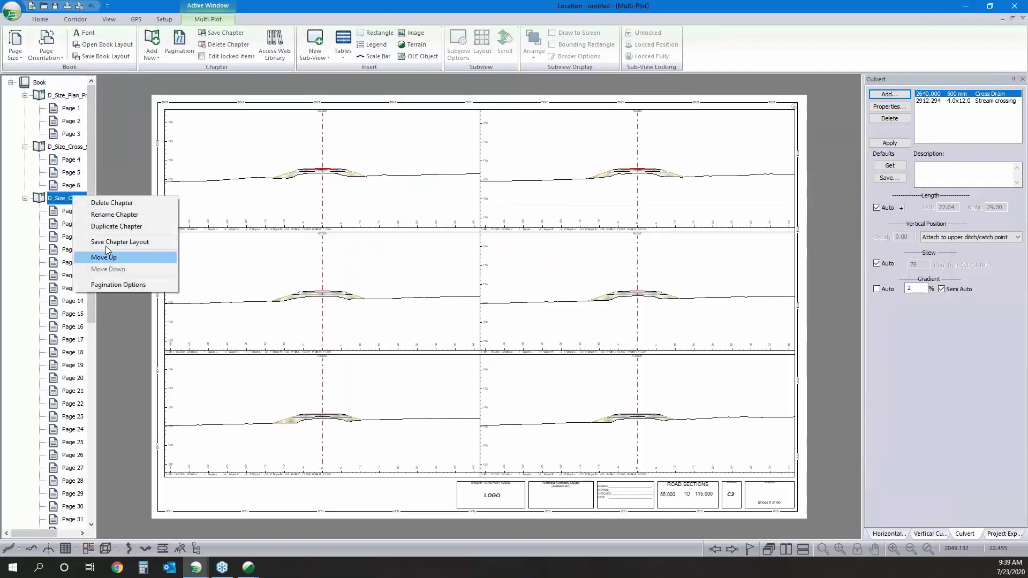
left_click(111, 203)
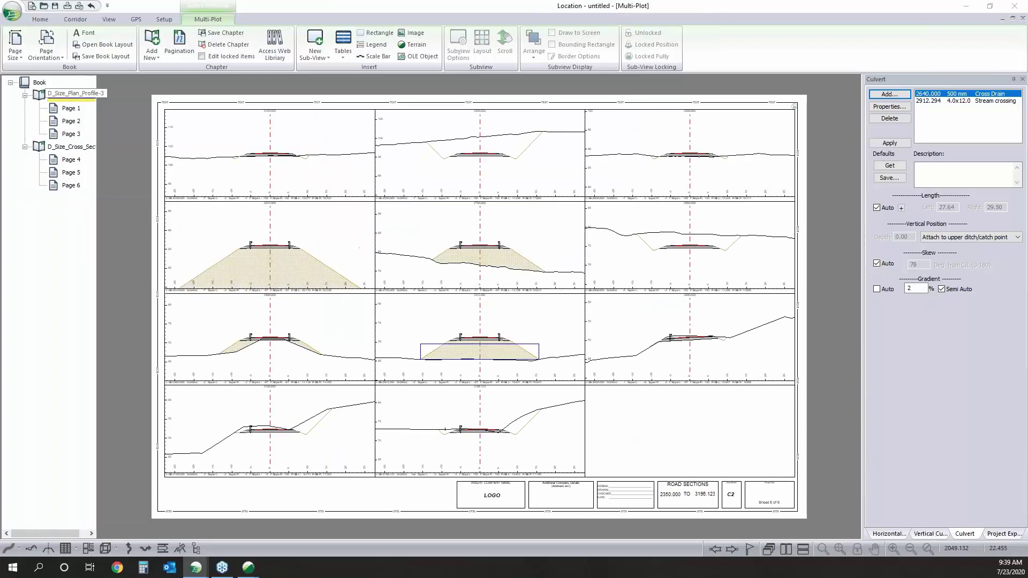
- Review the plan and profile sheets on pages 2 and 3 and the cross-section sheet on page 4
left_click(72, 121)
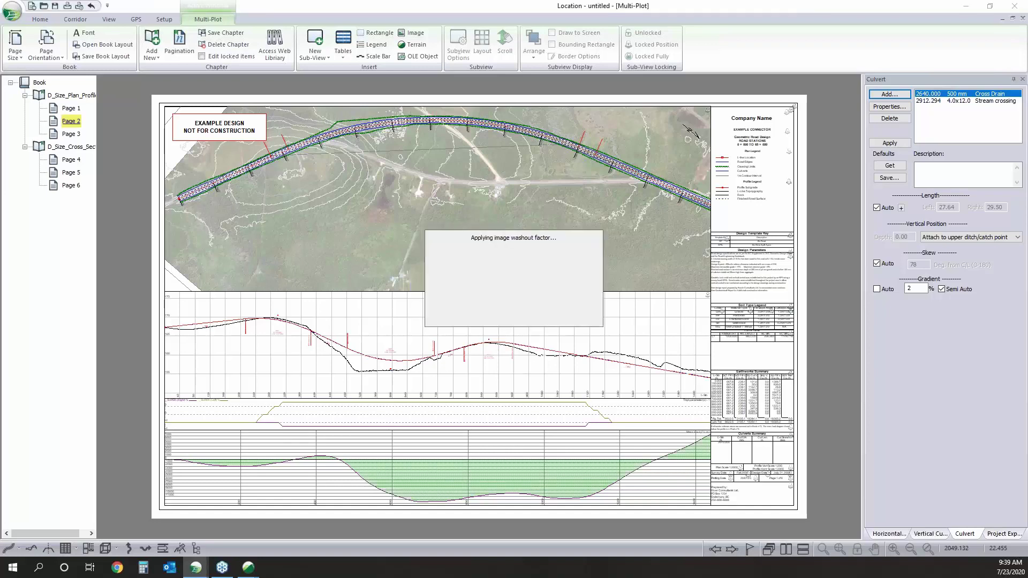
left_click(71, 134)
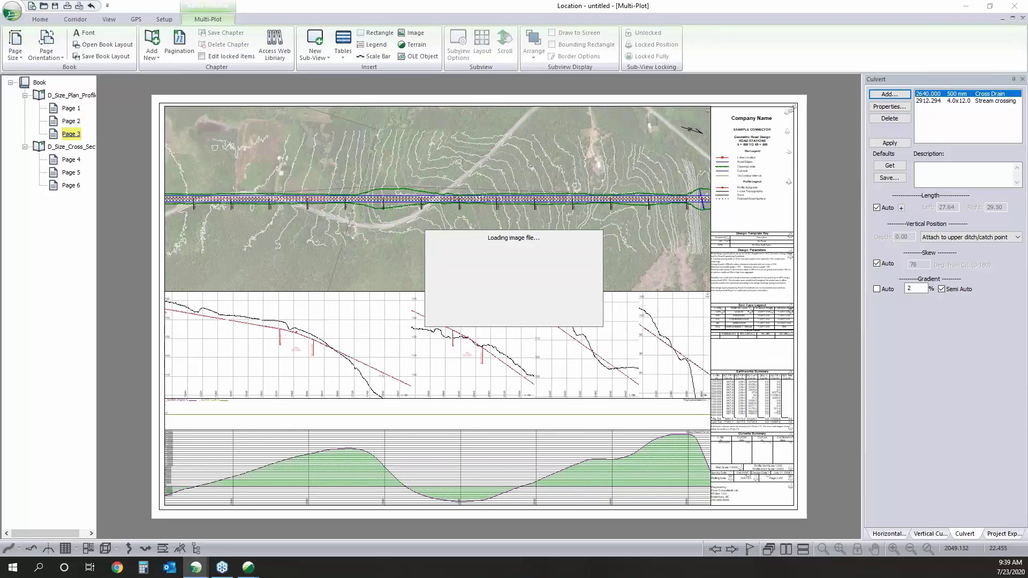
key("Down")
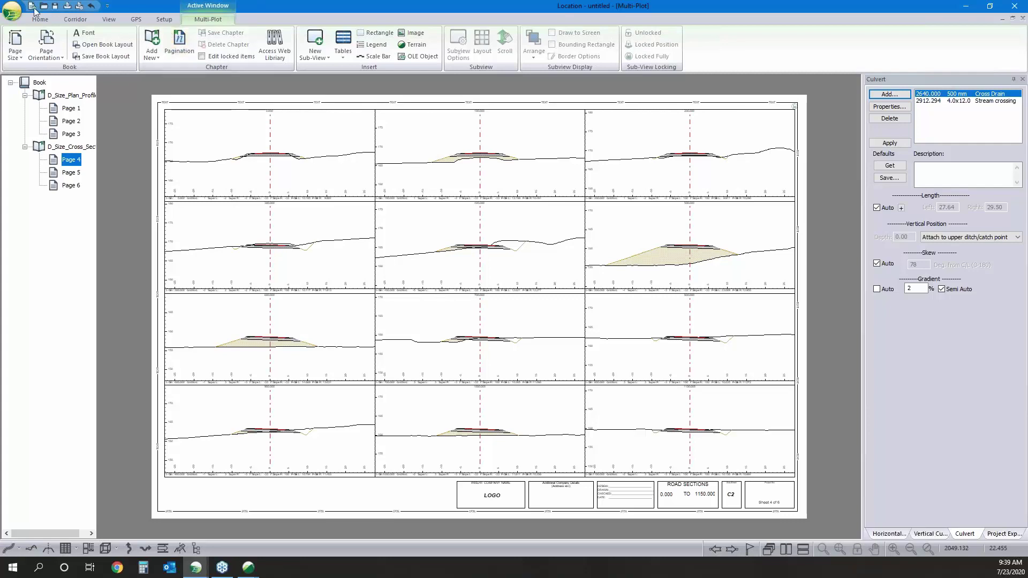
- Start saving the design under another name and list the available output file types
left_click(7, 7)
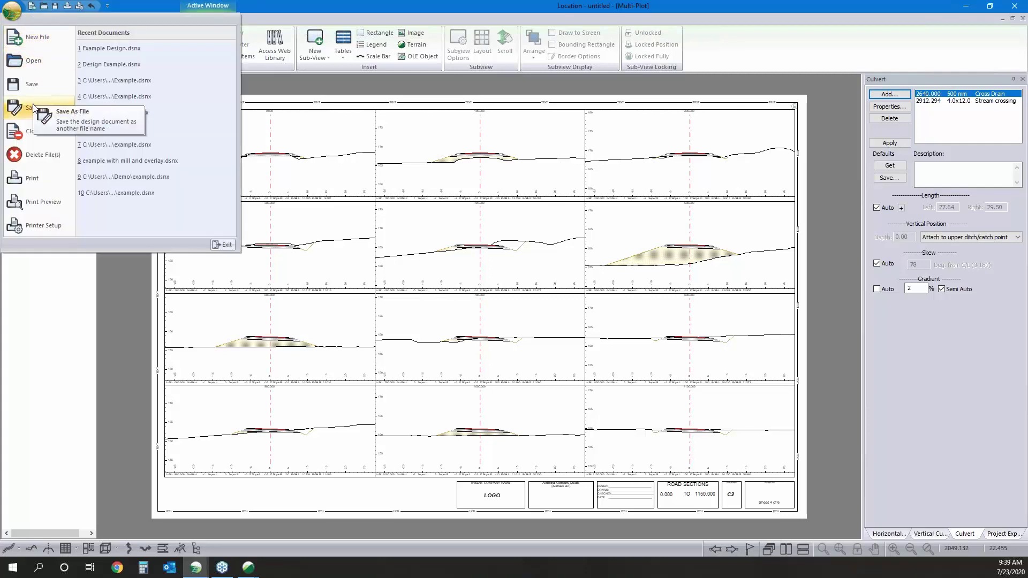
left_click(34, 105)
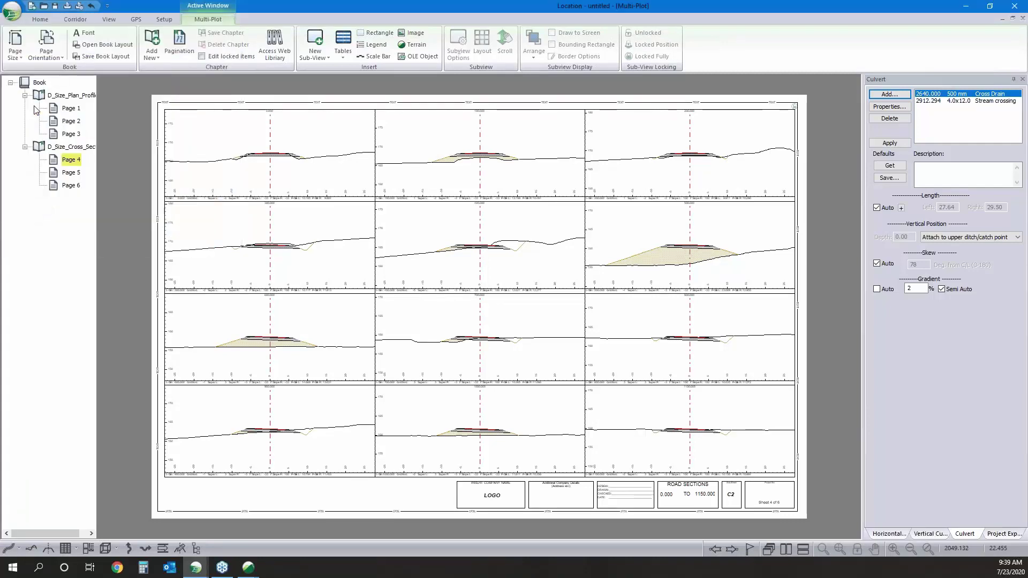
left_click(552, 440)
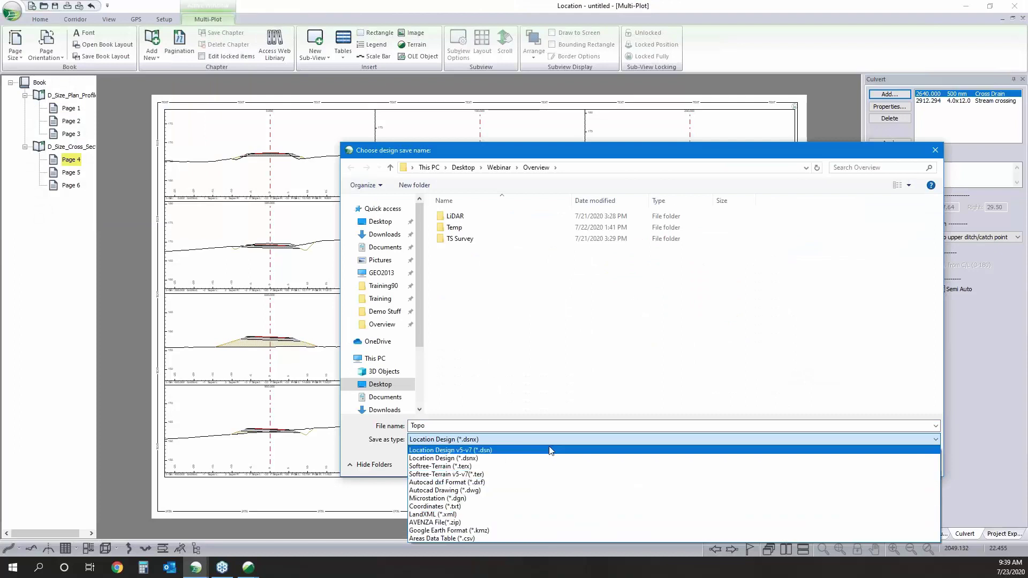
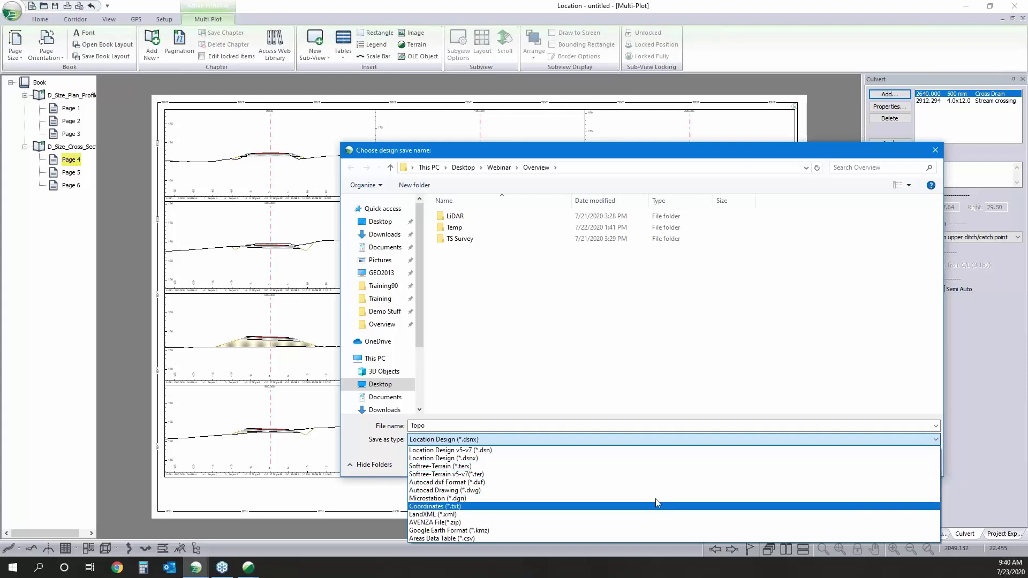
- Cancel saving the design under another name and minimize the Multi-Plot window to return to the design views
left_click(793, 141)
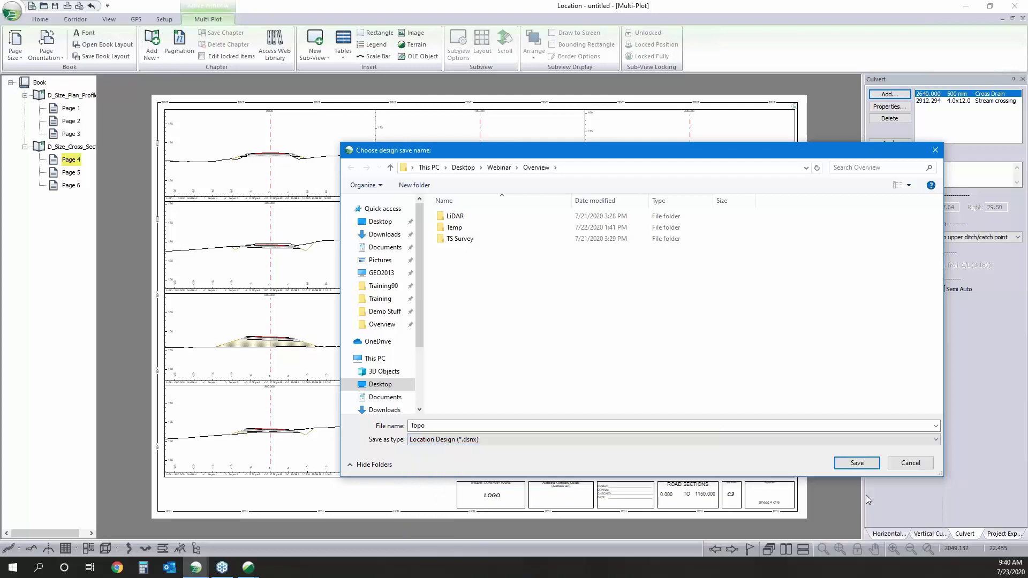
left_click(902, 468)
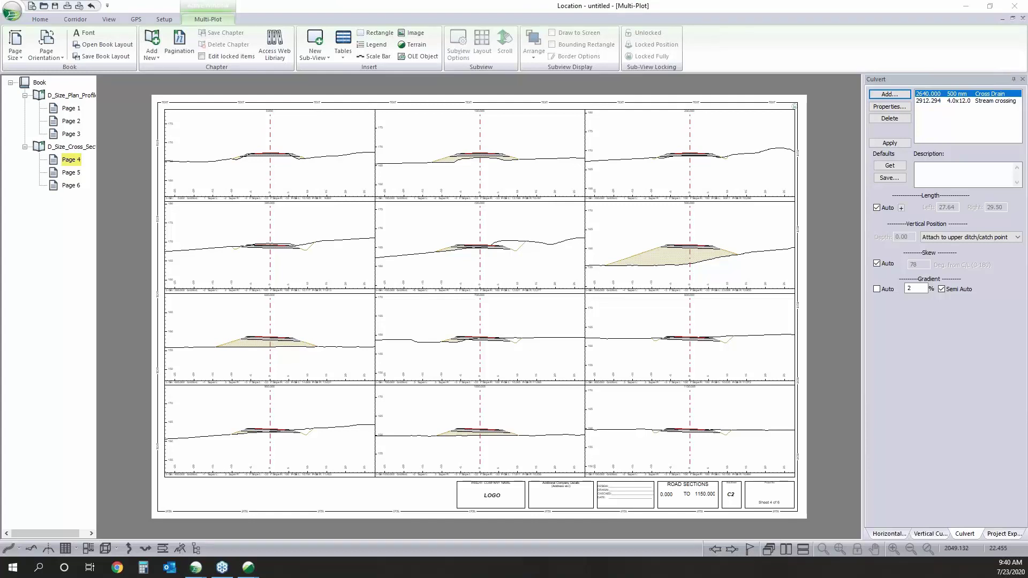
left_click(1001, 21)
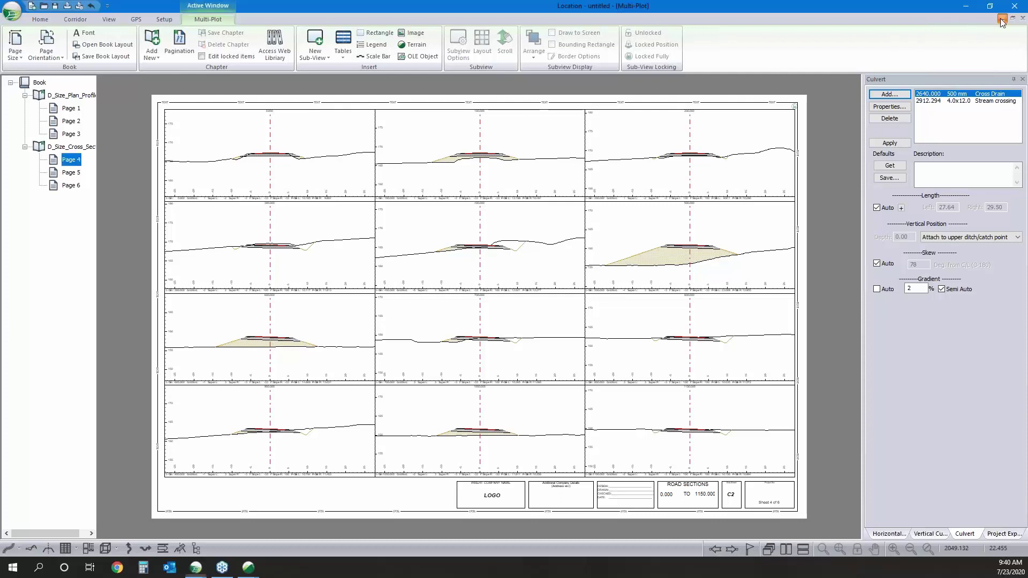
left_click(1002, 20)
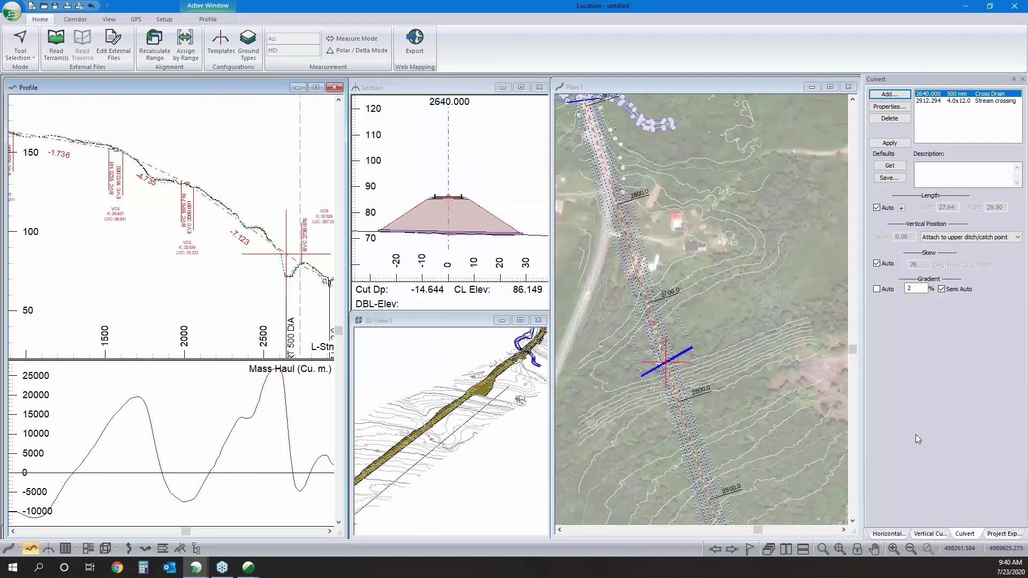
- Show the horizontal curve settings and select the curve just beyond the stream crossing in the plan view
left_click(889, 534)
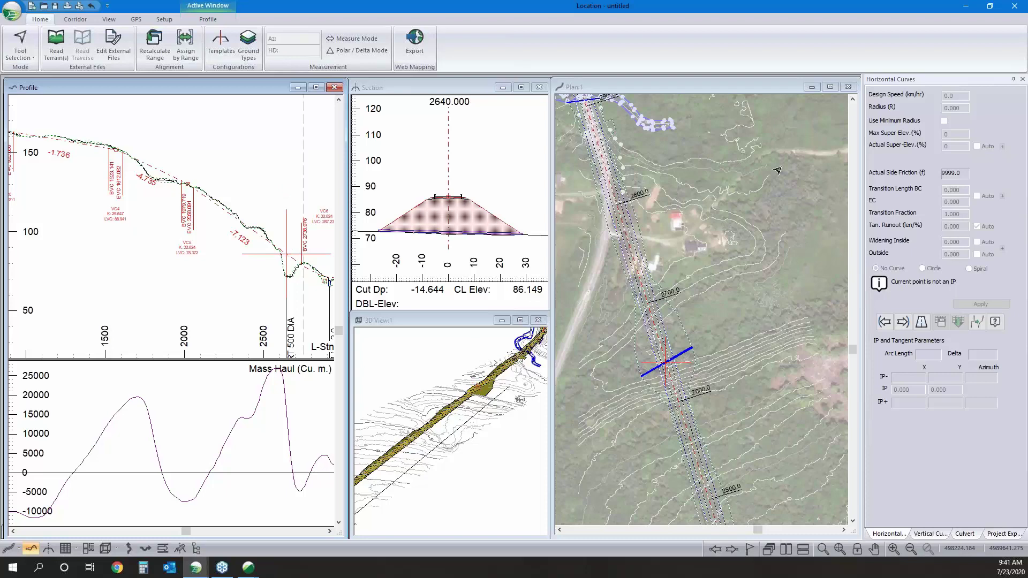
middle_click_drag(628, 108, 681, 231)
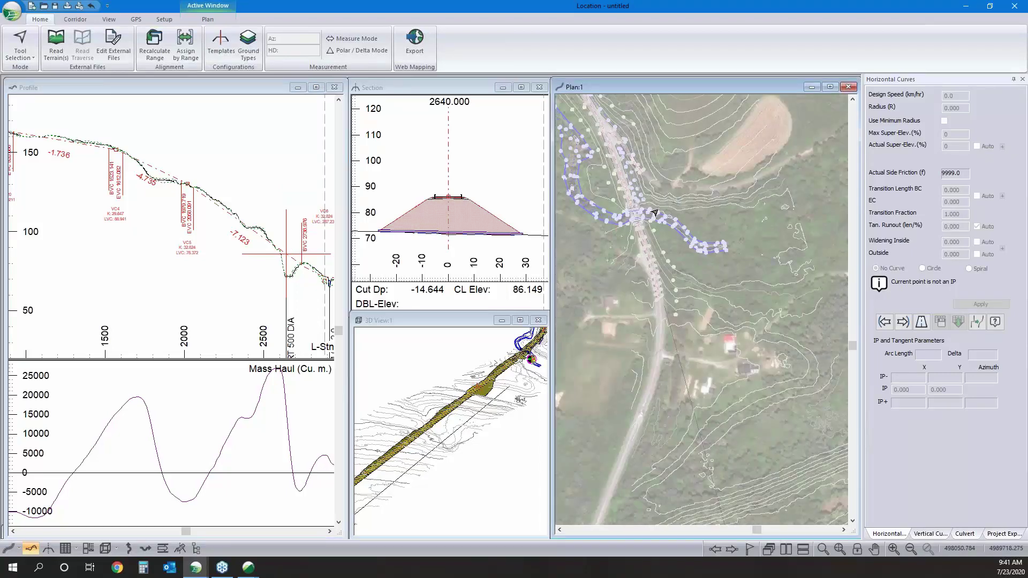
middle_click_drag(612, 142, 656, 283)
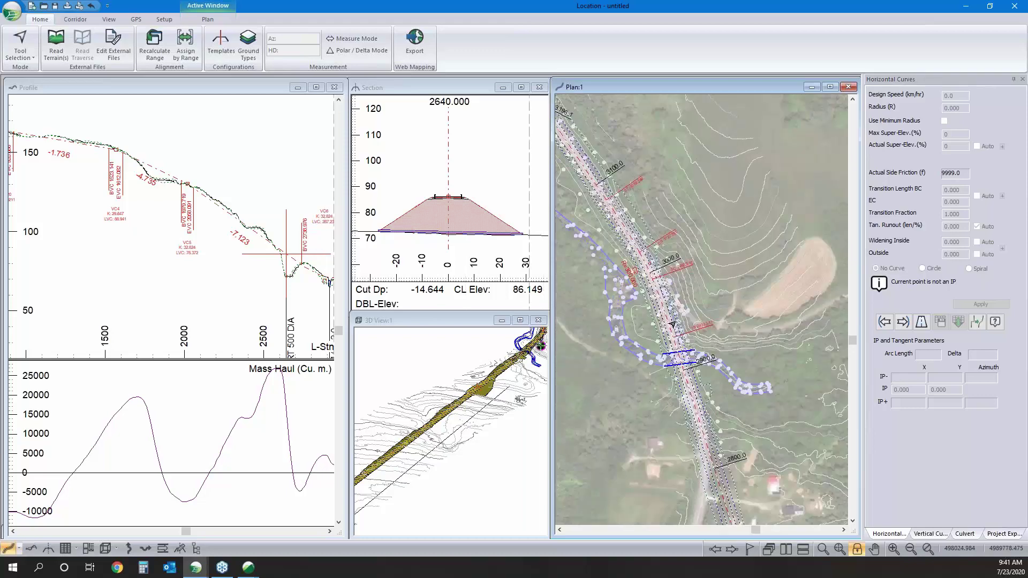
left_click(901, 321)
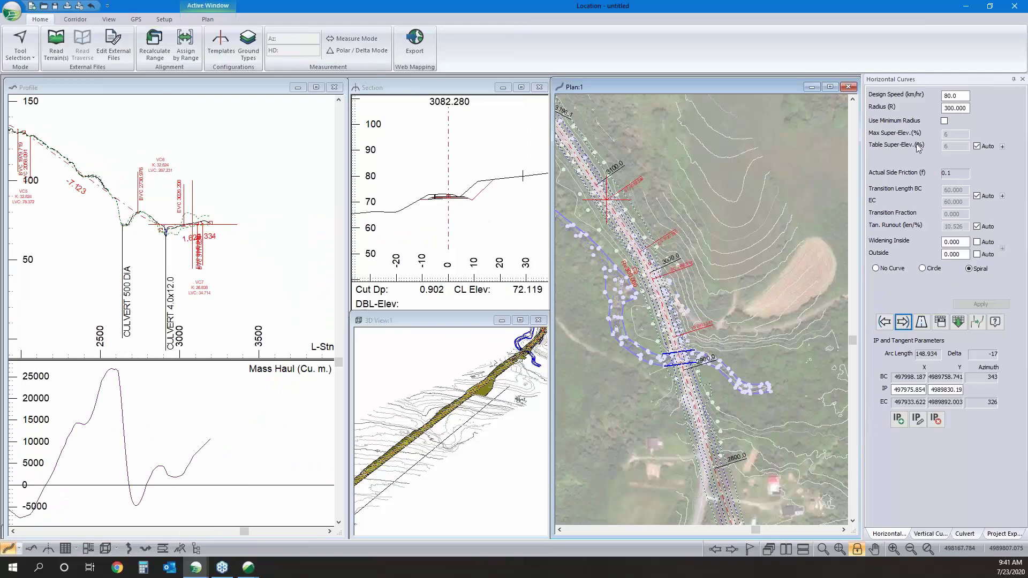
- Examine the super-elevation lookup table behind the selected curve's automatic value and close it without changes
left_click(1003, 147)
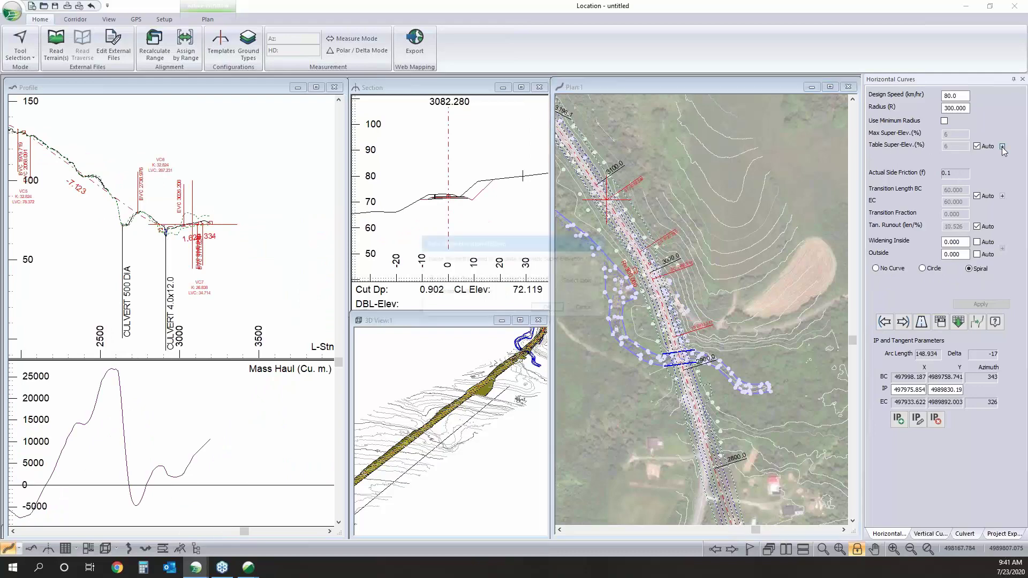
left_click(575, 284)
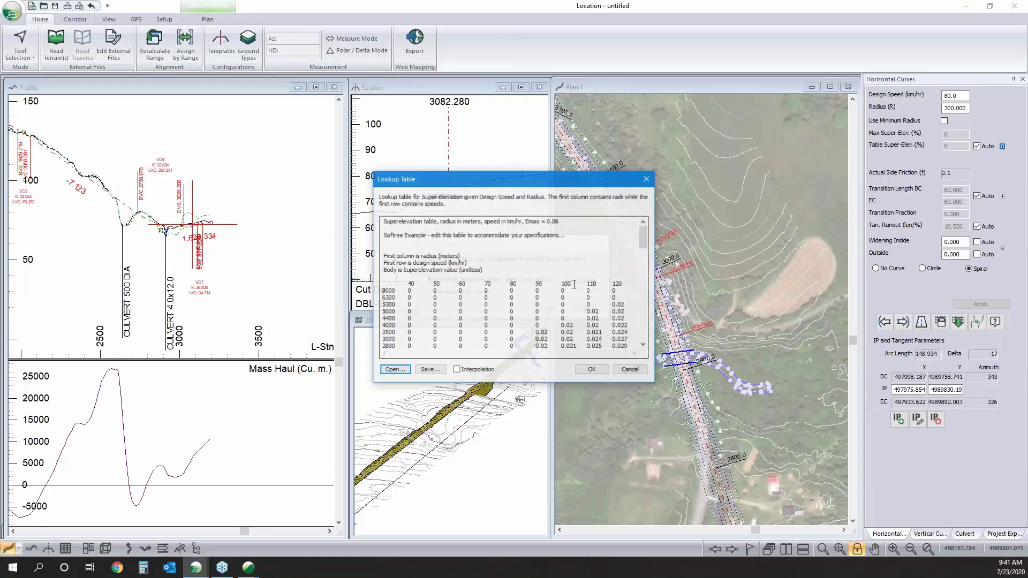
scroll(574, 284, "down", 4)
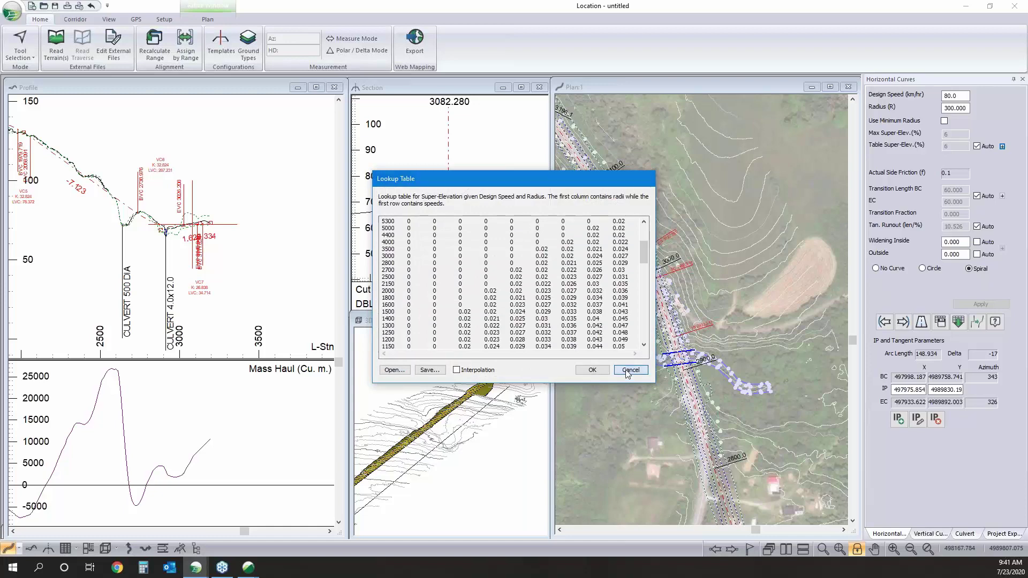
left_click(628, 371)
left_click(588, 310)
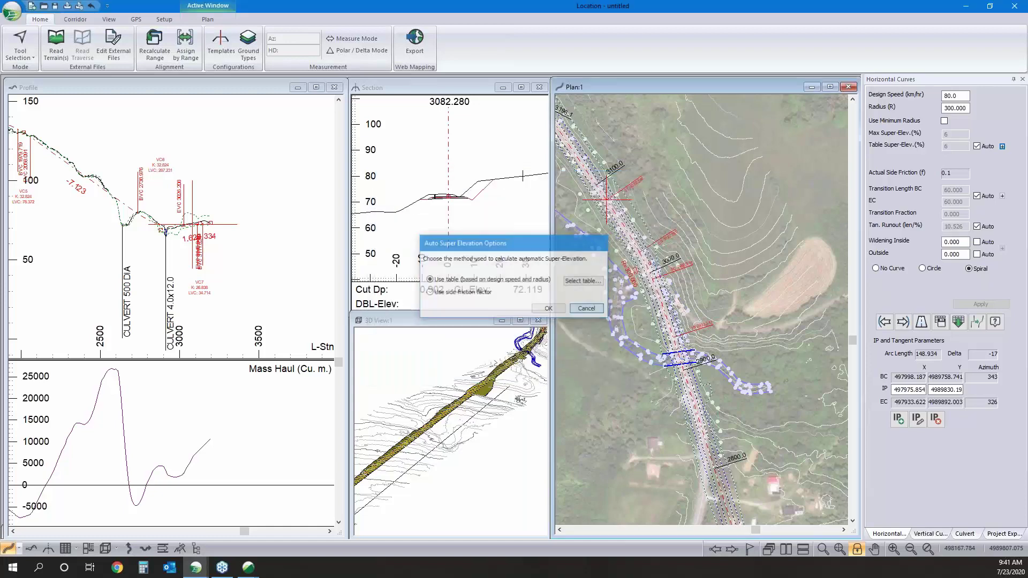
- Turn on Simple Curves in the road class specifications
left_click(970, 269)
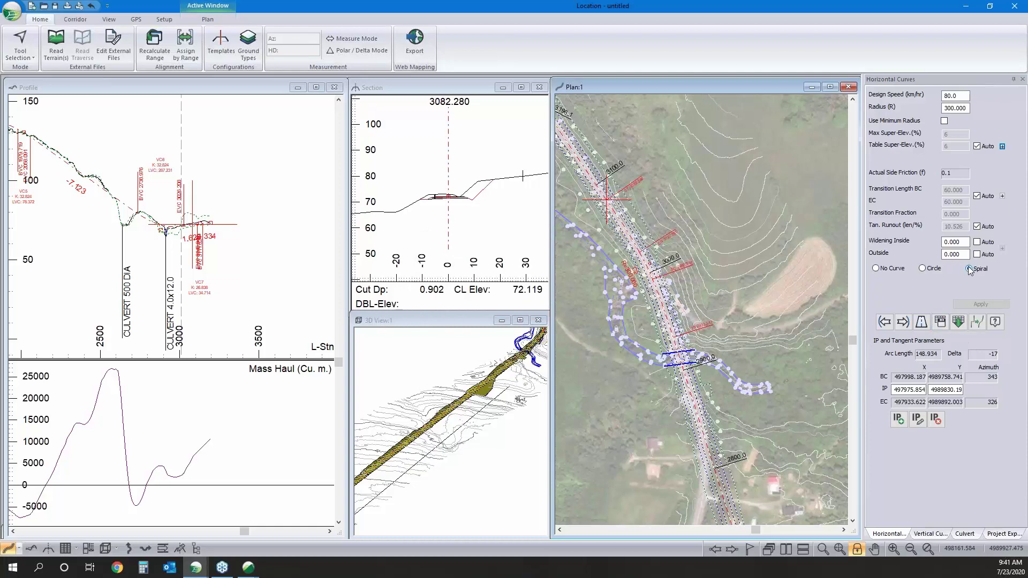
left_click(921, 322)
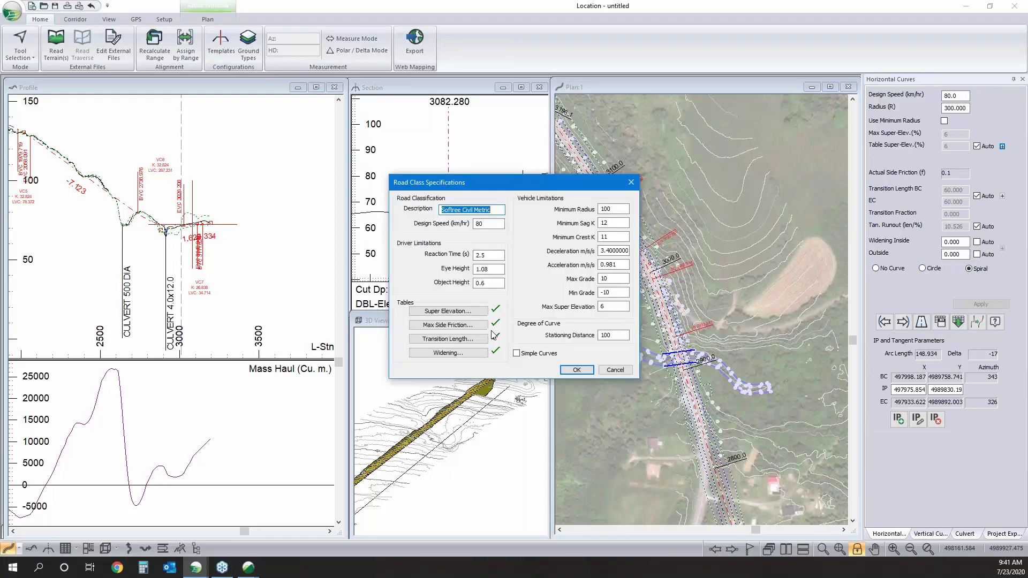
left_click(517, 354)
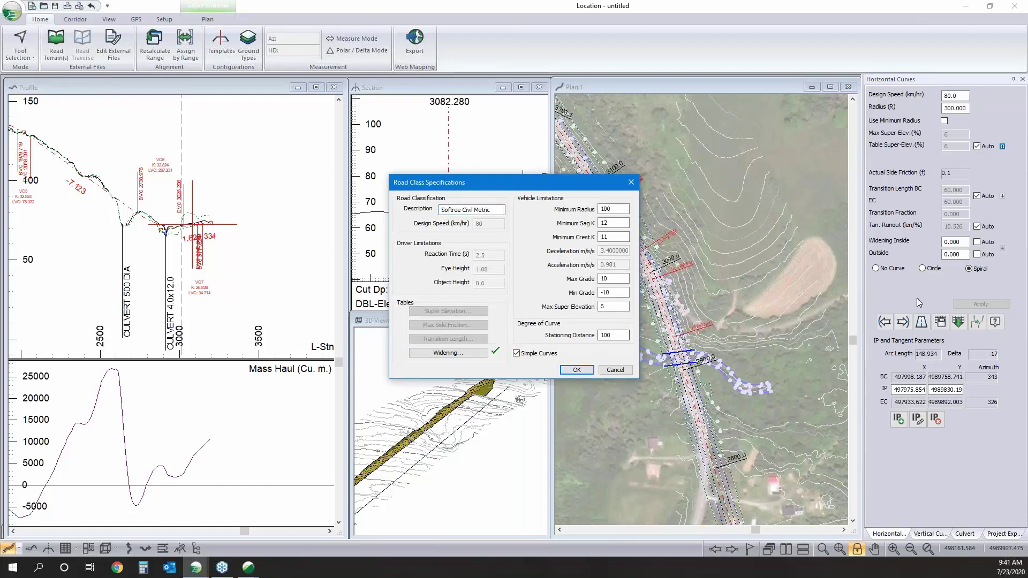
left_click(577, 370)
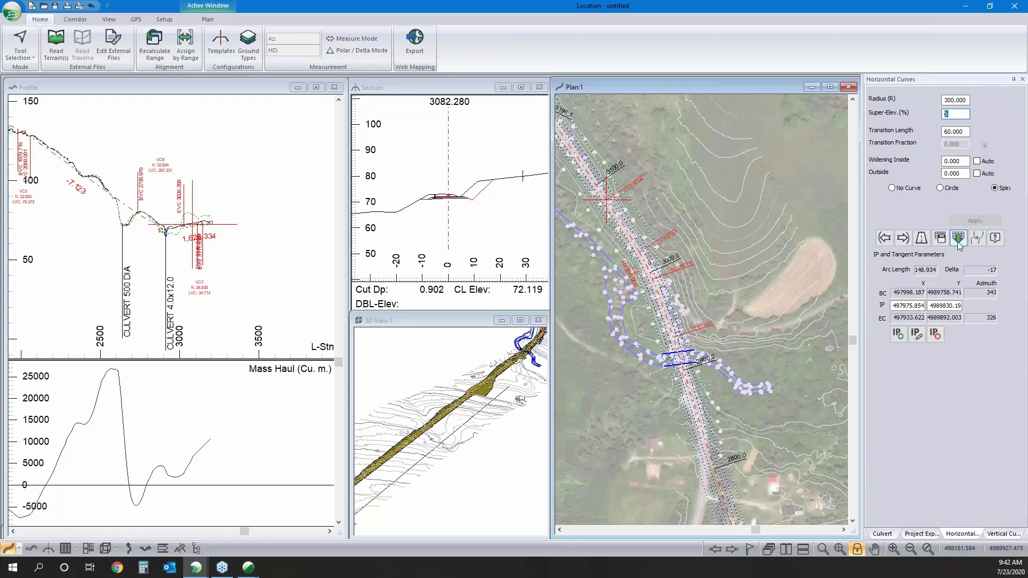
- Turn Simple Curves back off in the road class specifications and open the super-elevation lookup table
left_click(921, 238)
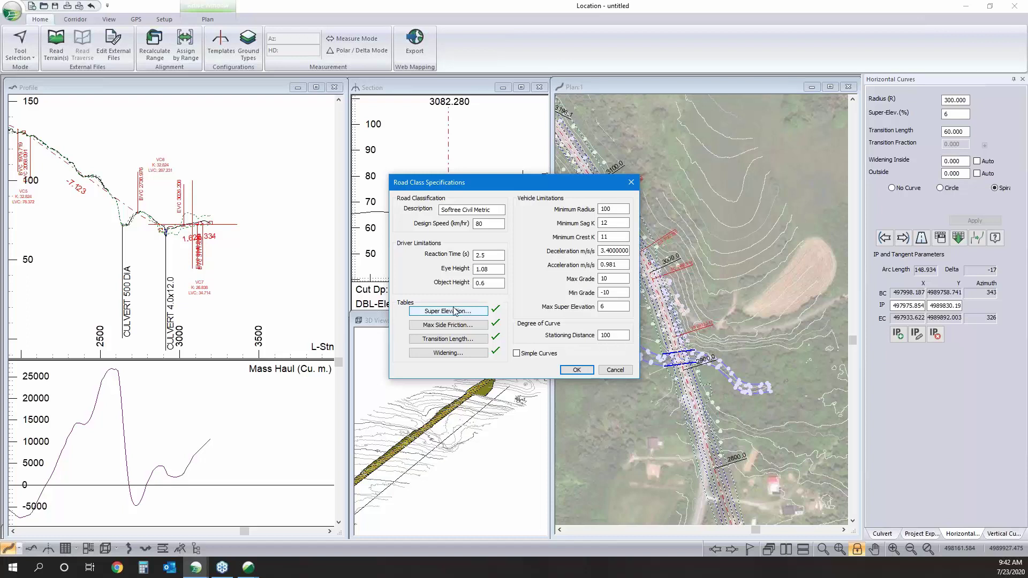
left_click(444, 310)
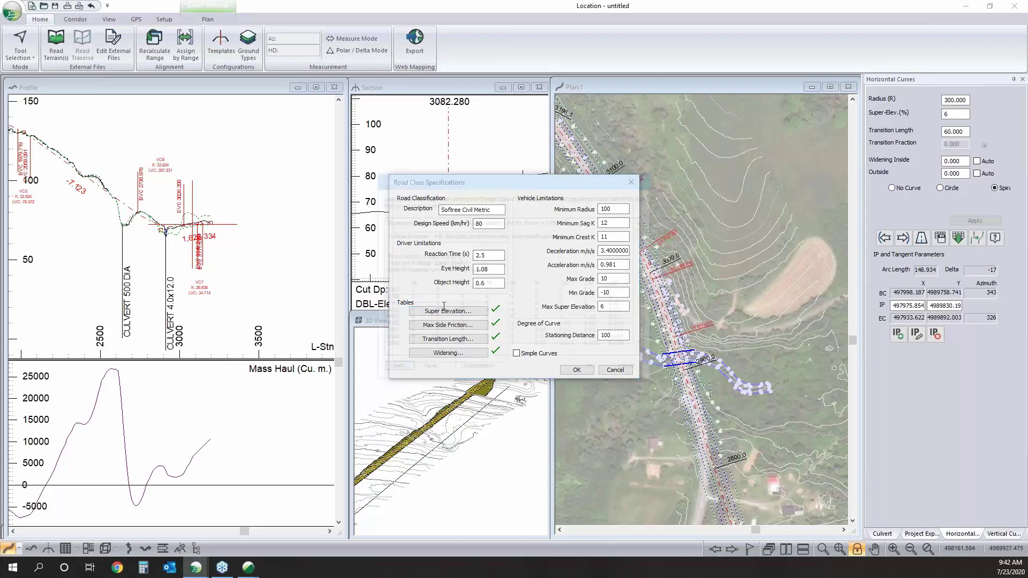
scroll(570, 266, "down", 2)
scroll(570, 269, "up", 1)
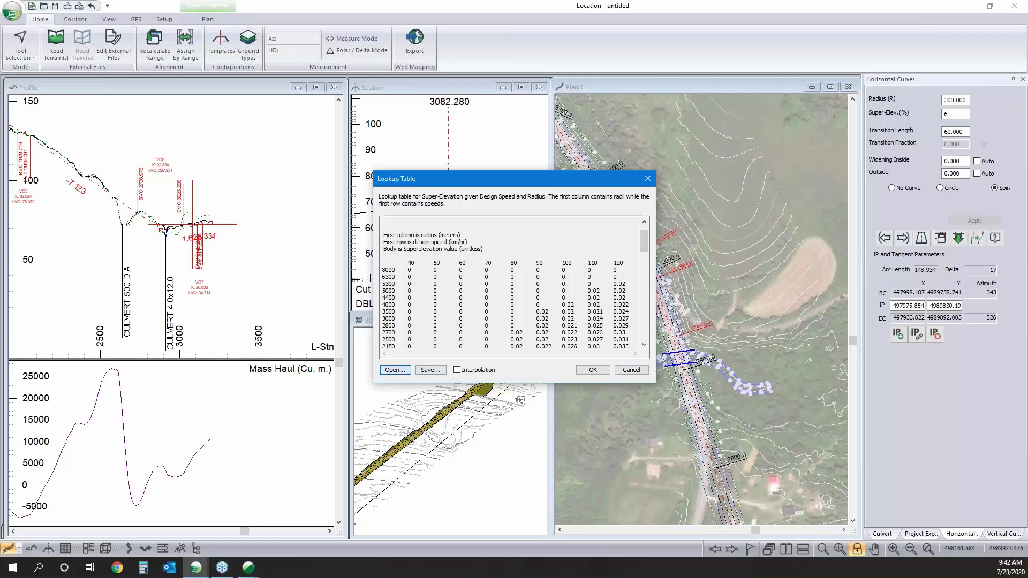
- Browse for the available lookup table files and open Superelevation EMax 06.tbl in Notepad
left_click(395, 370)
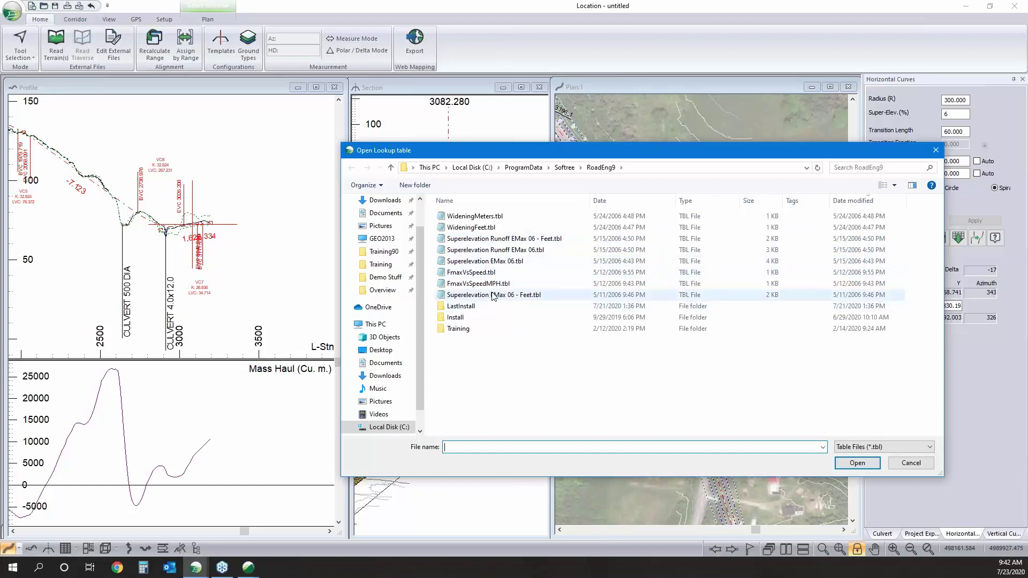
left_click(504, 262)
right_click(504, 261)
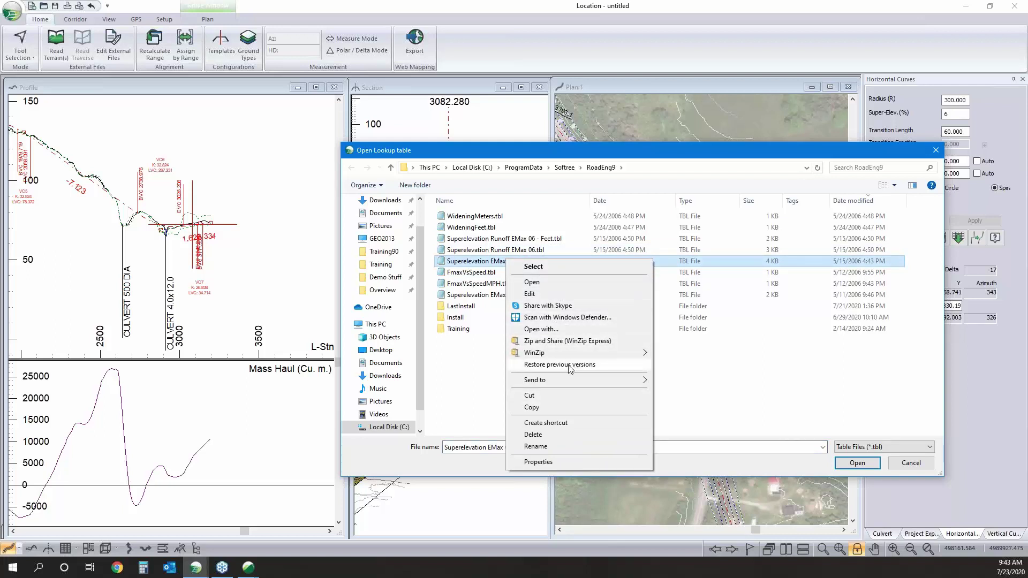
left_click(688, 397)
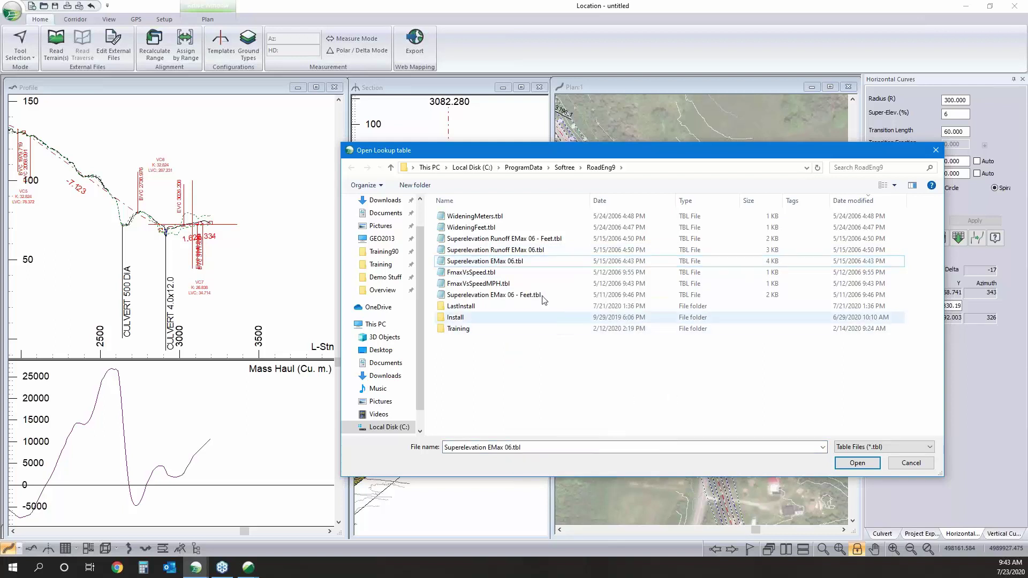
left_click(512, 262)
right_click(513, 262)
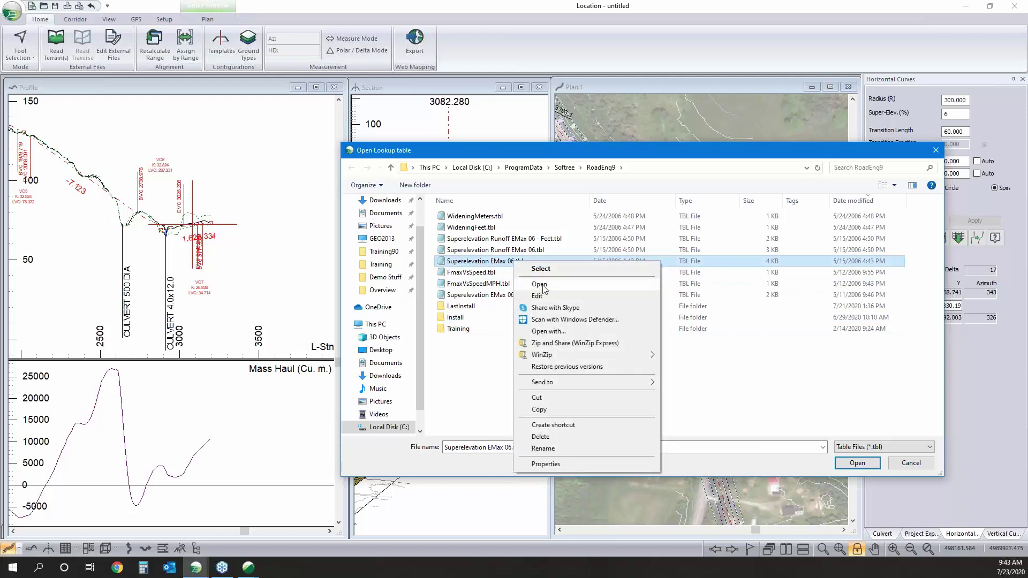
left_click(540, 284)
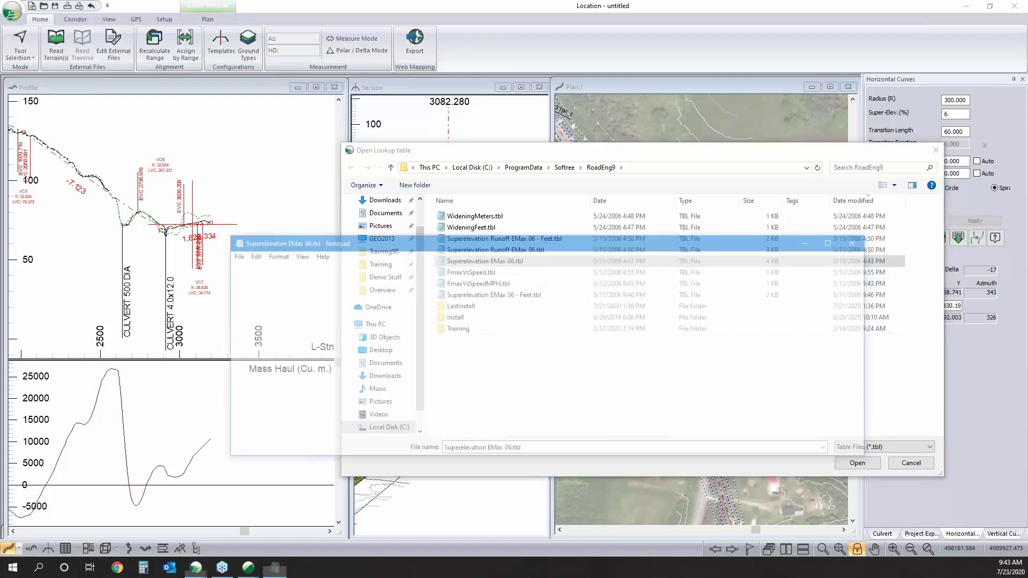
- Examine the radius and speed values in the Superelevation EMax 06.tbl text file and cancel loading a lookup table
scroll(484, 362, "down", 5)
scroll(484, 361, "up", 2)
scroll(484, 362, "down", 2)
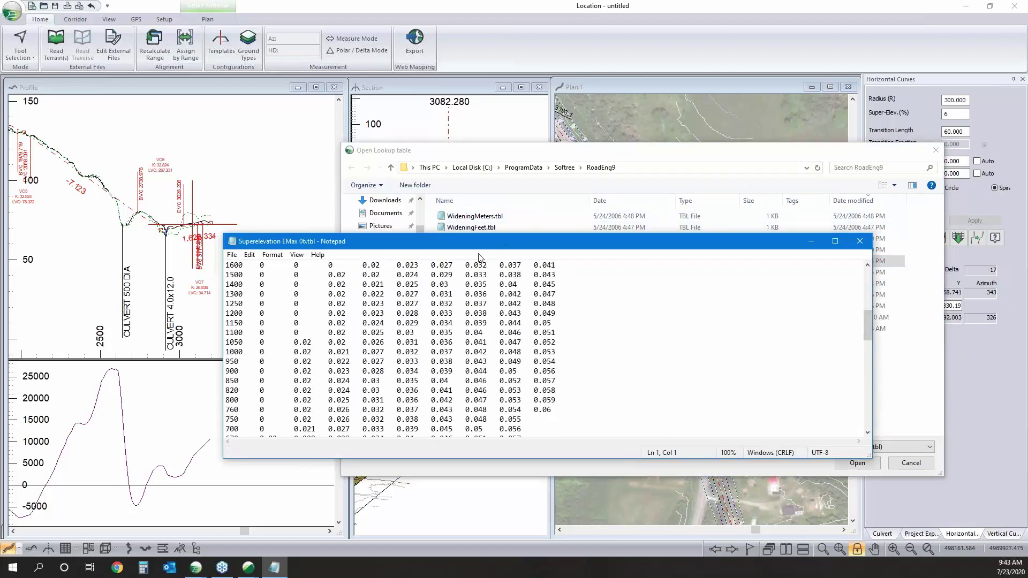
left_click(908, 385)
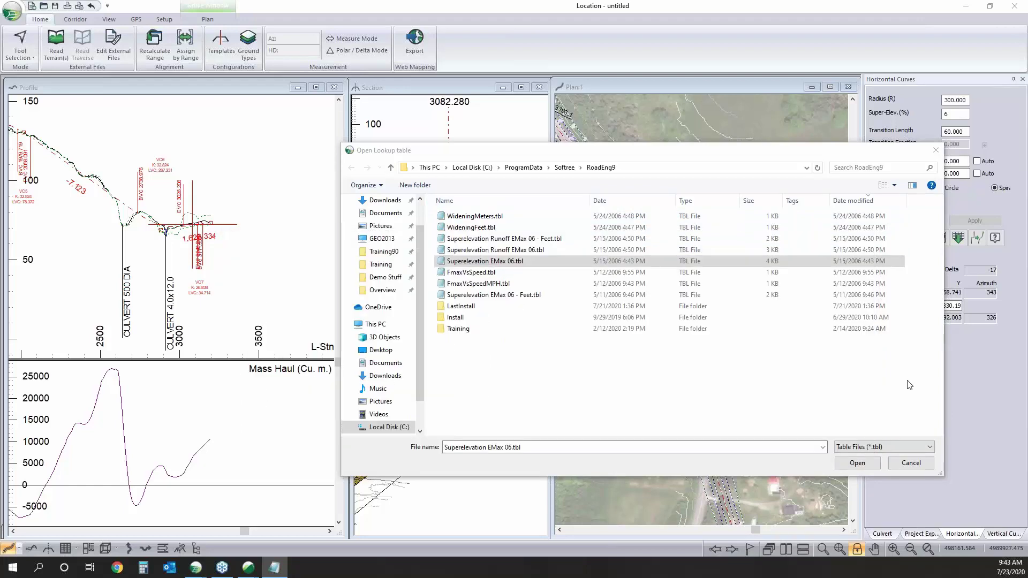
left_click(909, 386)
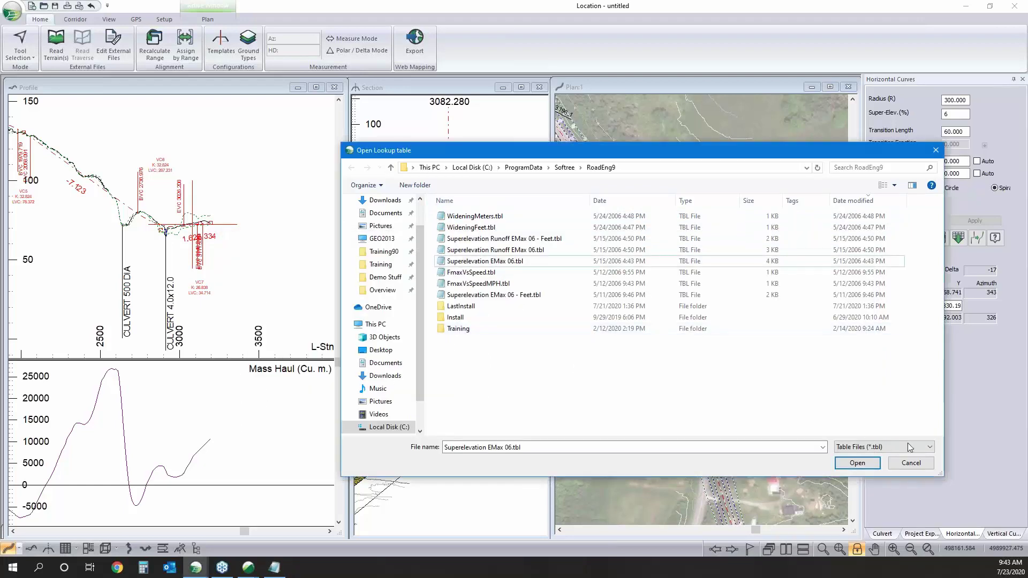
left_click(901, 462)
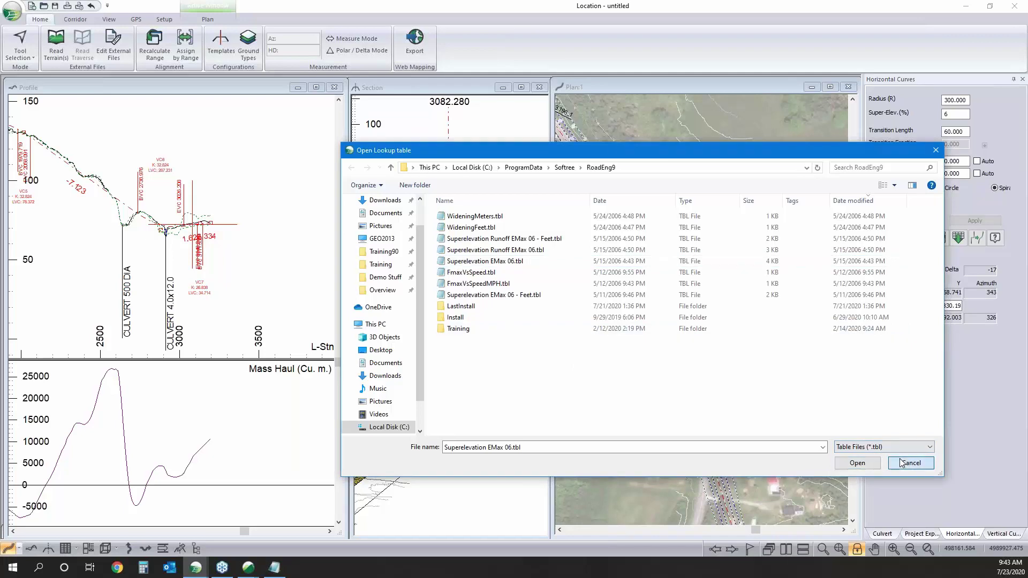
left_click(902, 462)
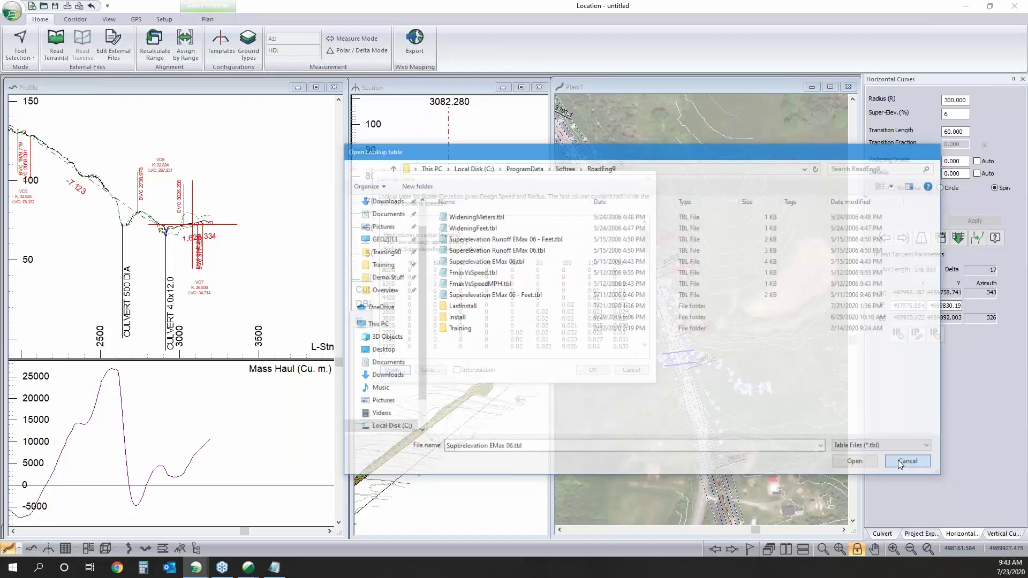